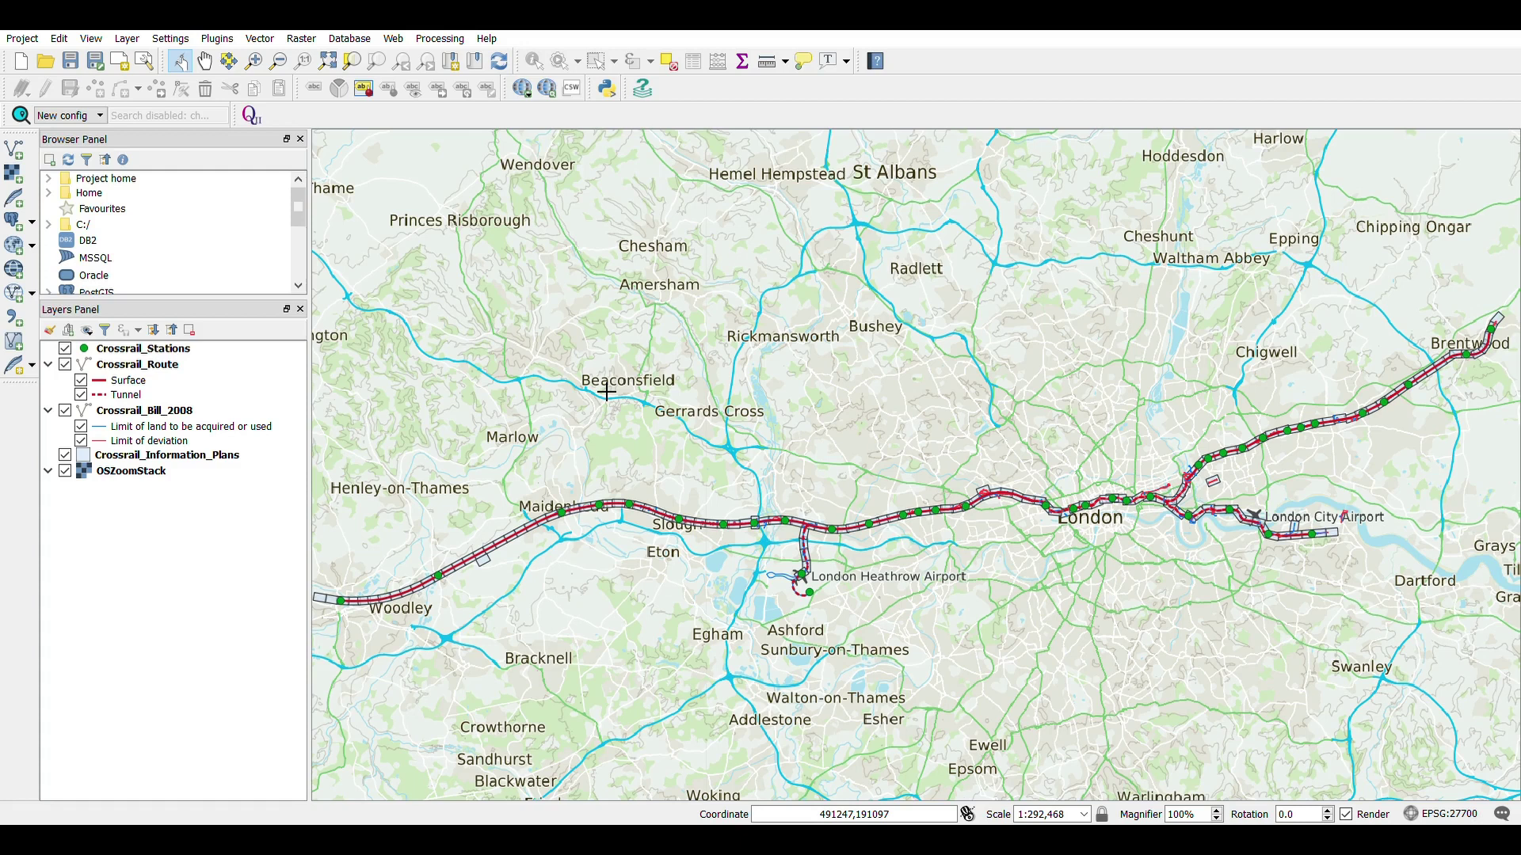
pyautogui.click(65, 470)
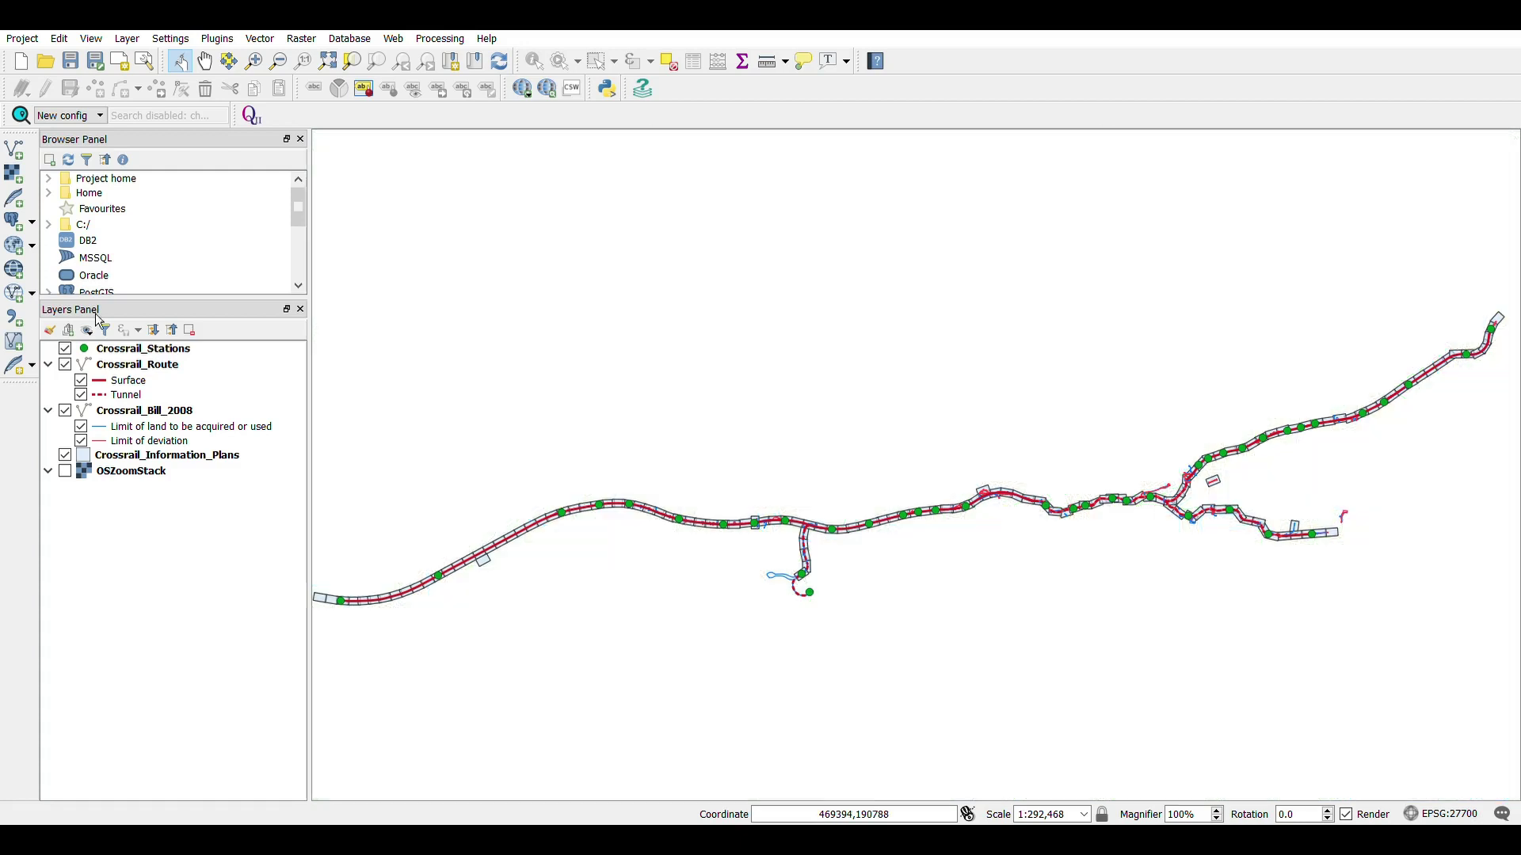
pyautogui.click(107, 365)
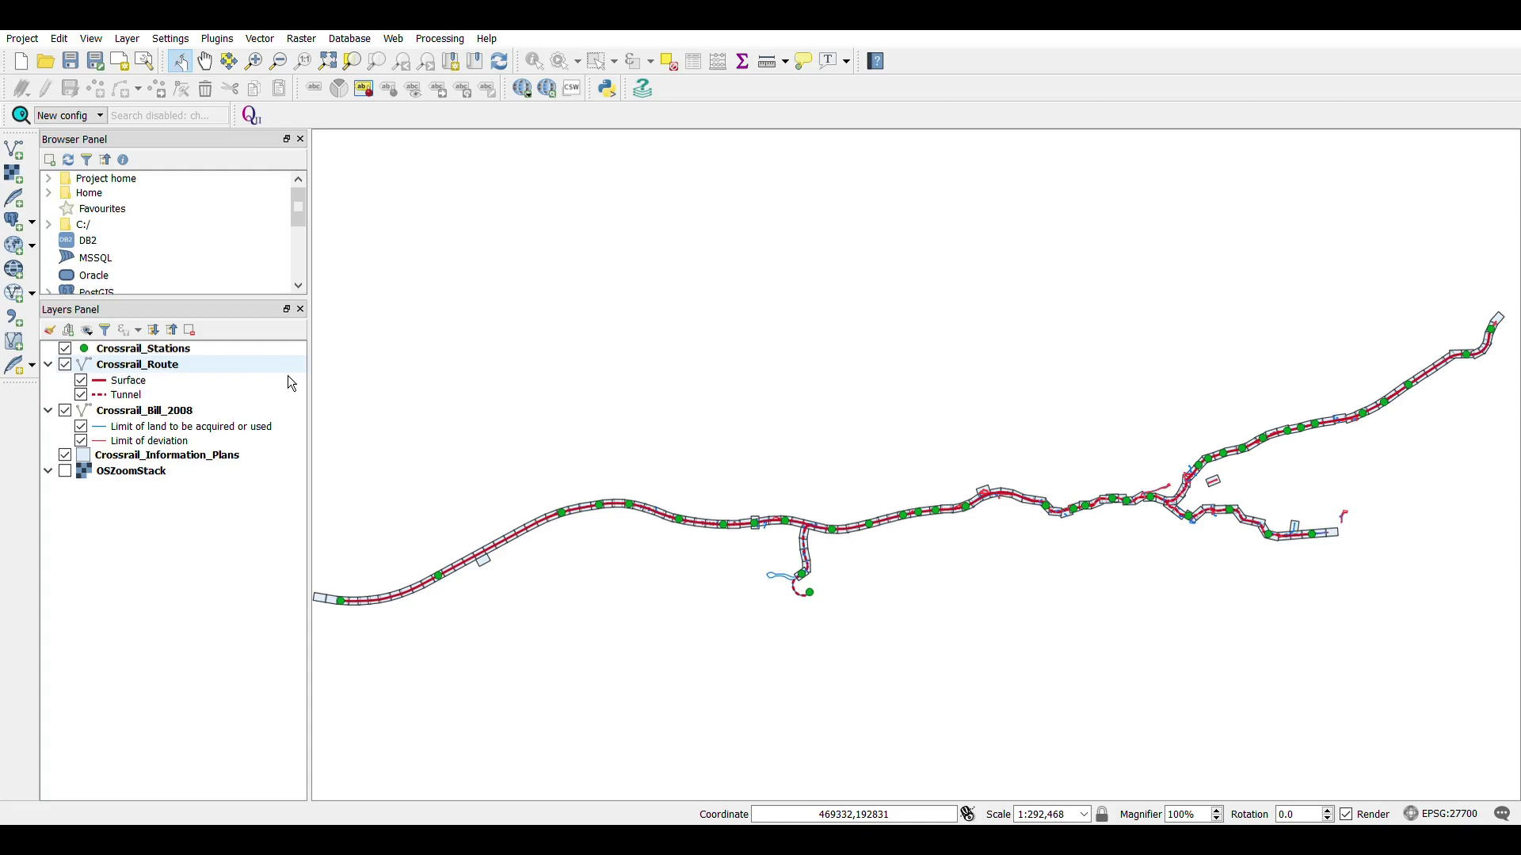
pyautogui.click(283, 411)
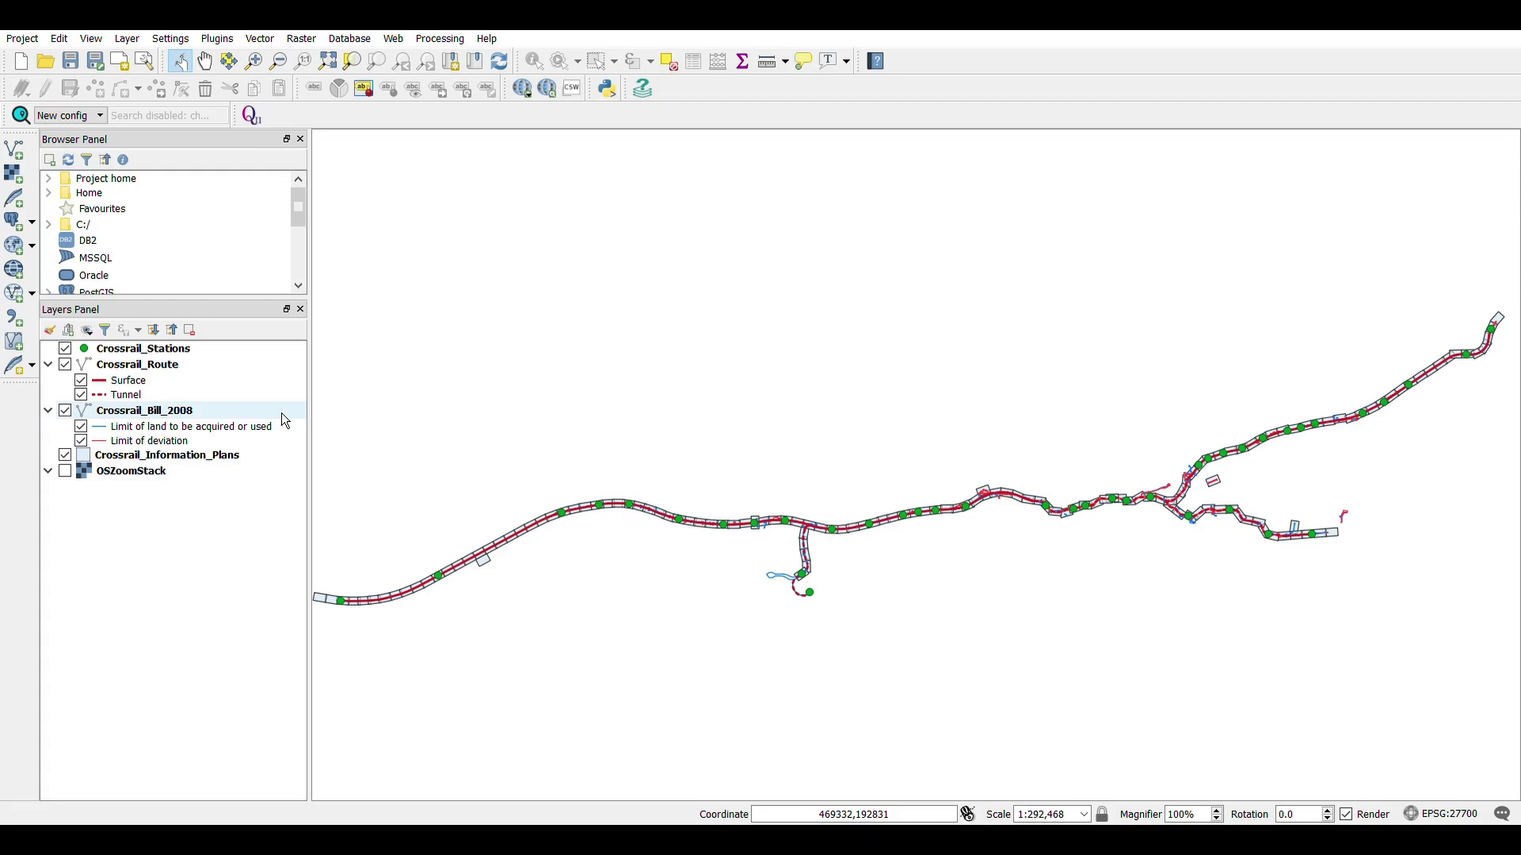
# Box-zoom over the eastern route, zoom in further, and switch the OSZoomStack layer back on.
pyautogui.click(254, 61)
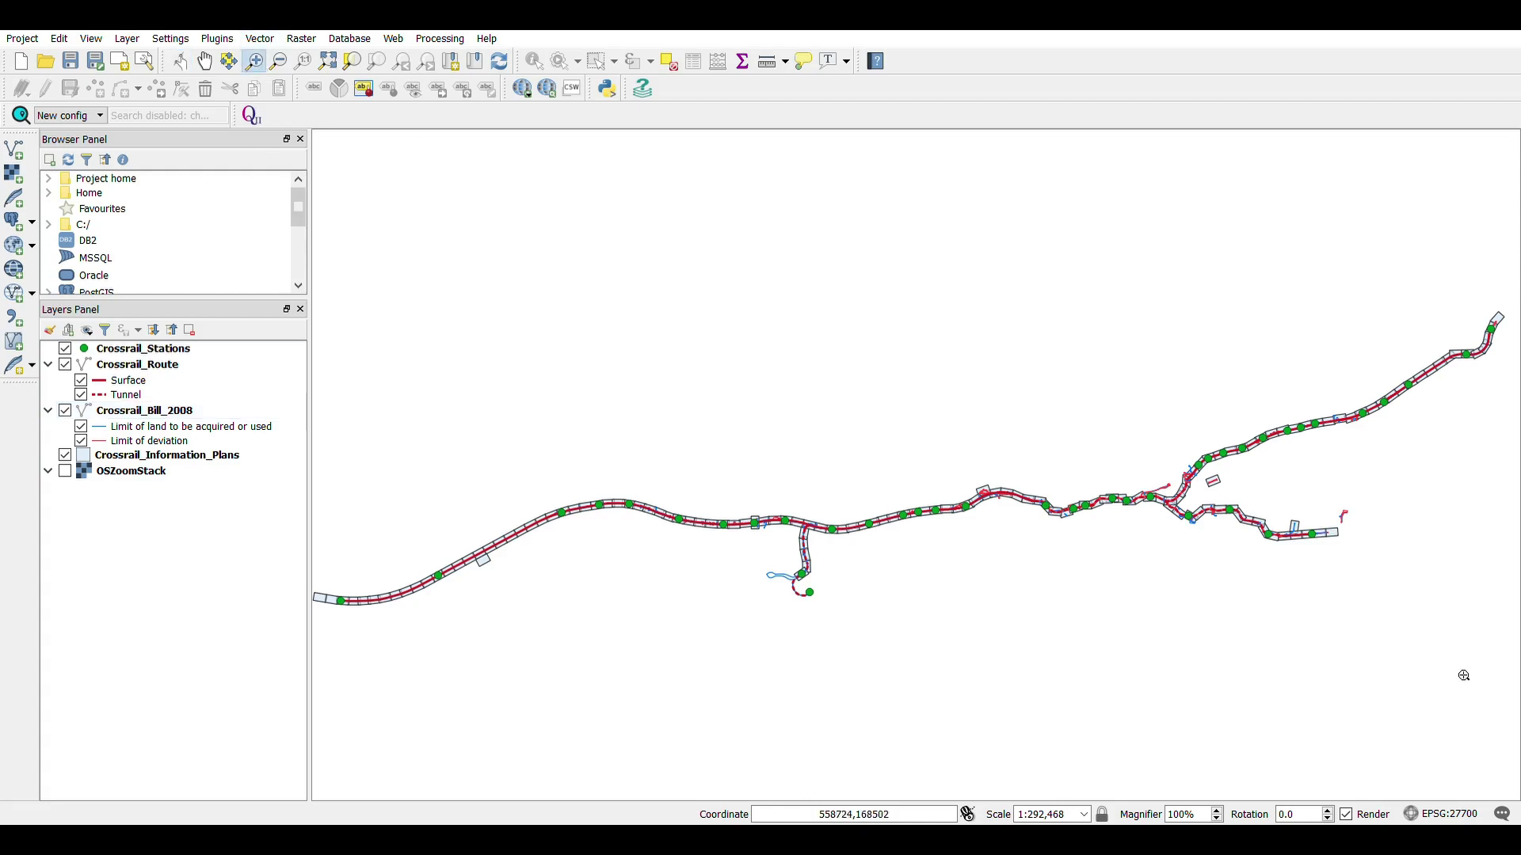
pyautogui.moveTo(1075, 460); pyautogui.dragTo(1314, 556)
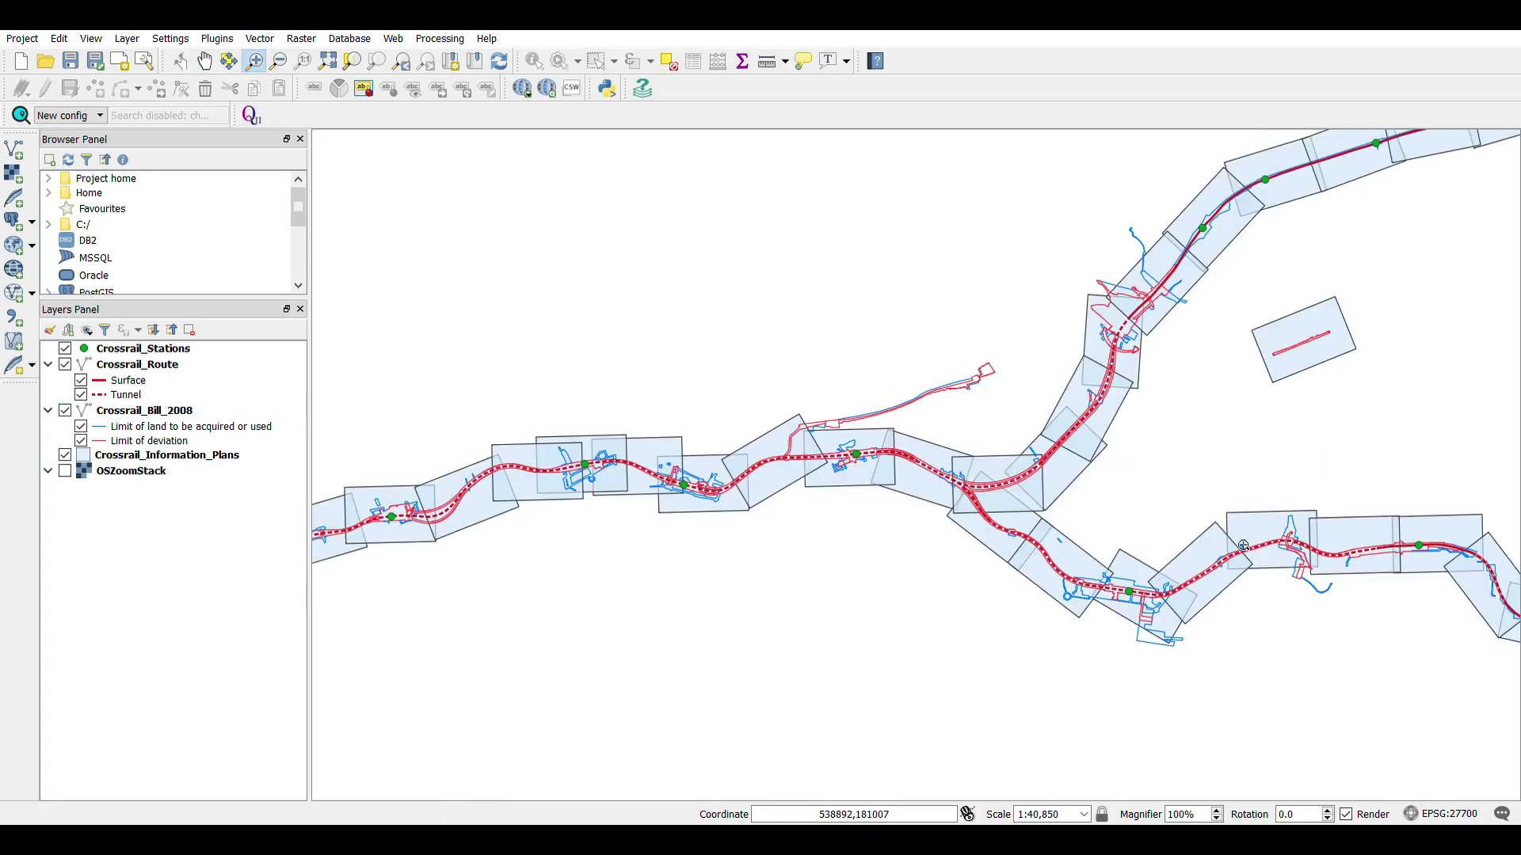
pyautogui.scroll(2, 802, 476)
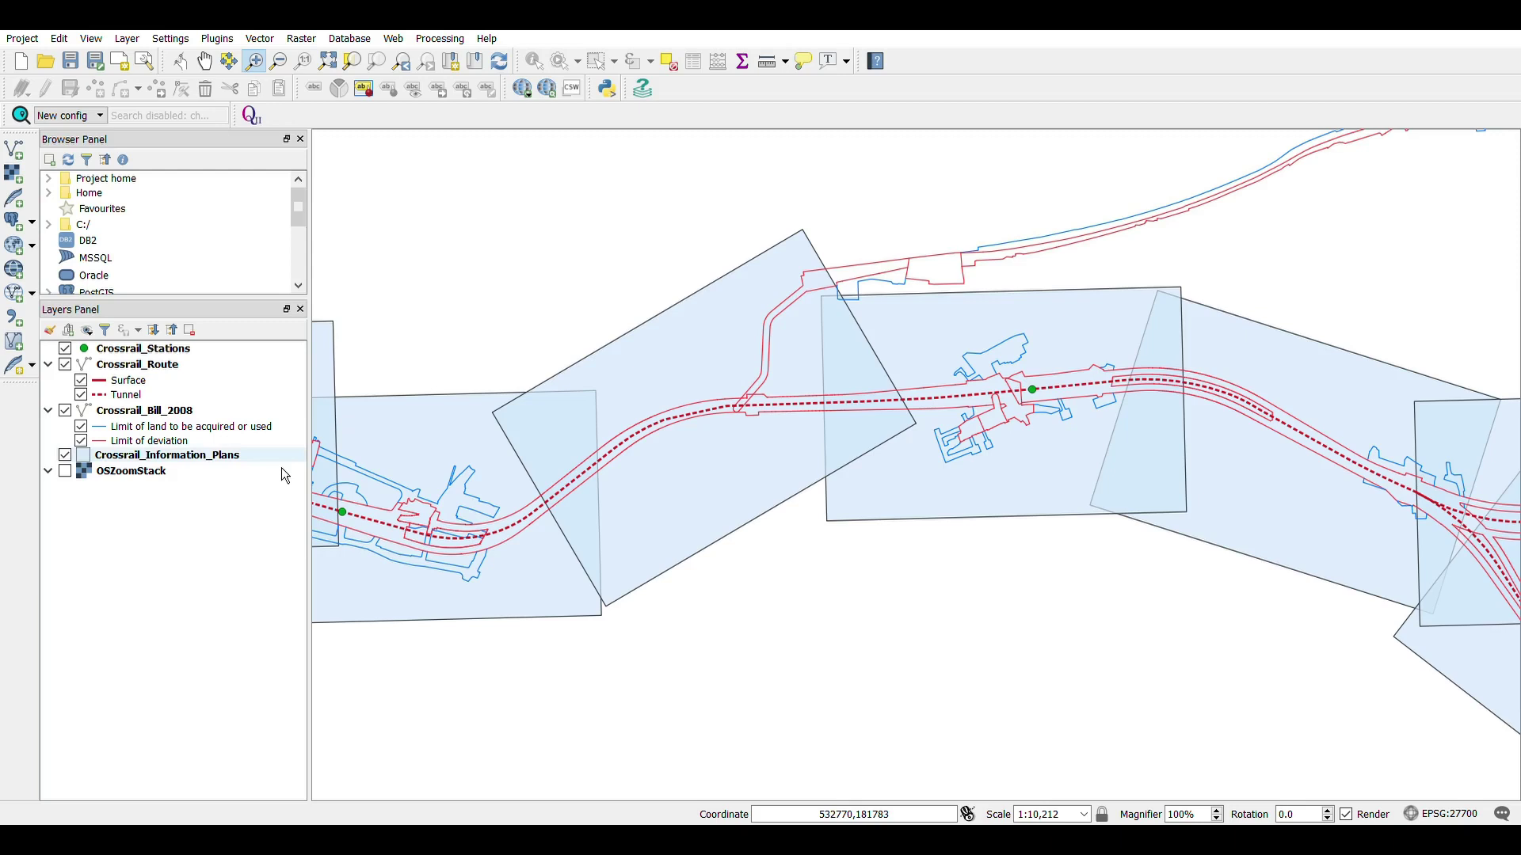
pyautogui.click(72, 477)
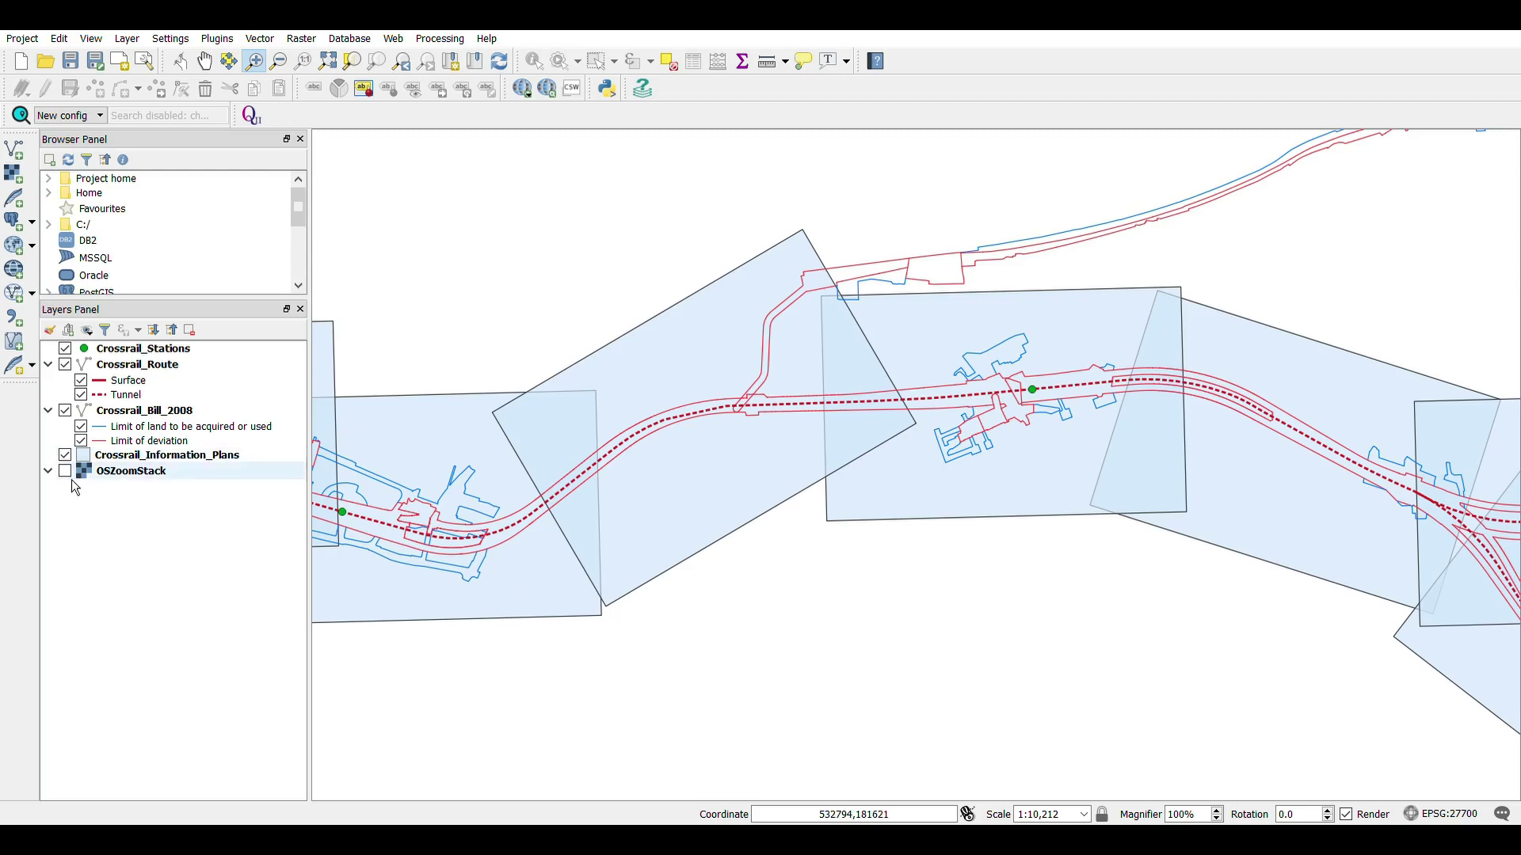
pyautogui.click(66, 471)
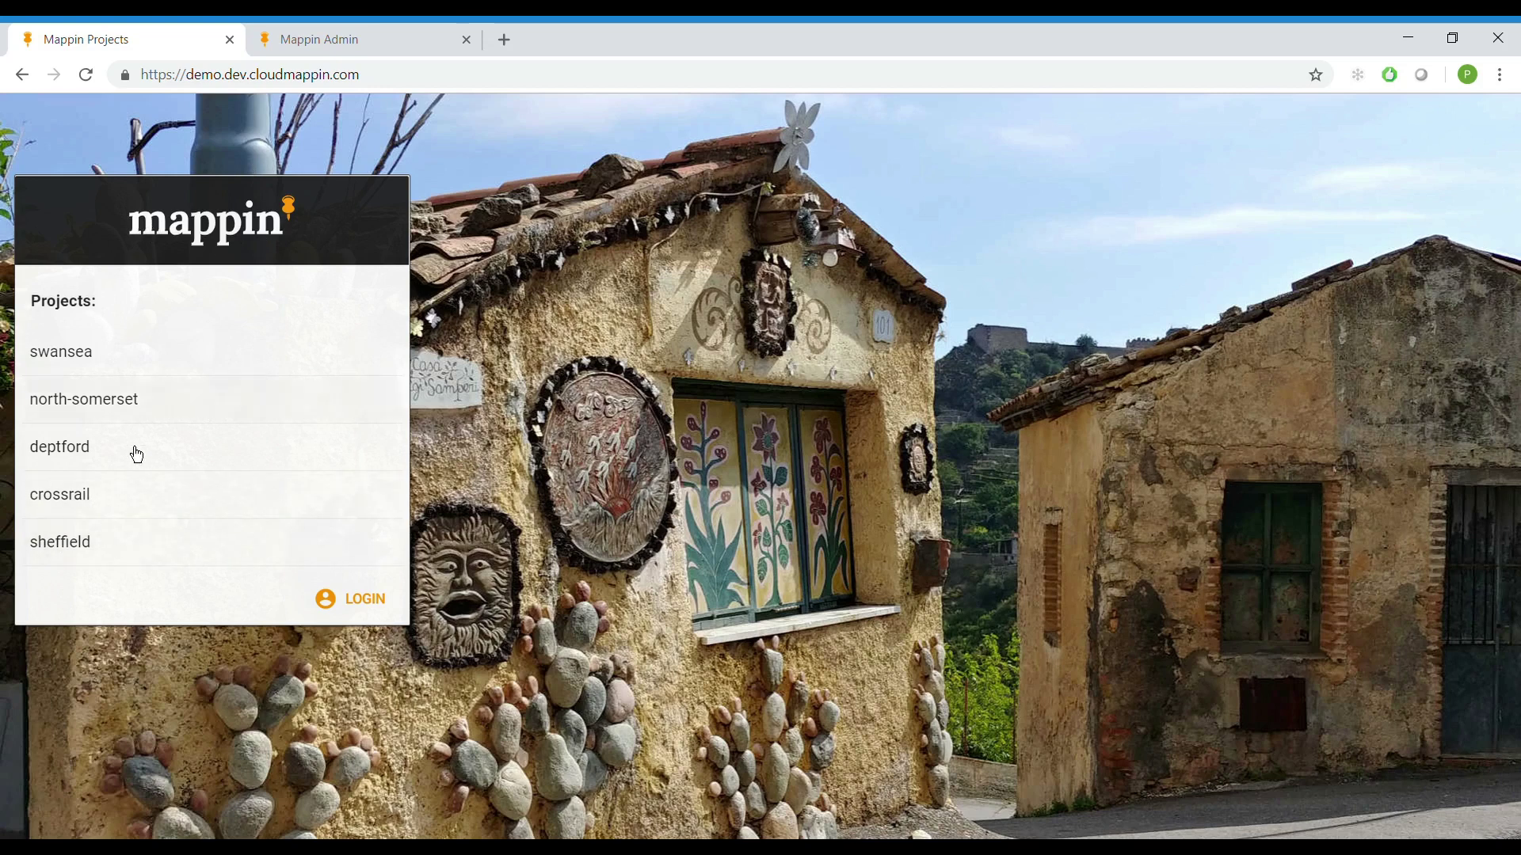
# Open the crossrail project map, then go to the Mappin Admin projects list.
pyautogui.click(85, 516)
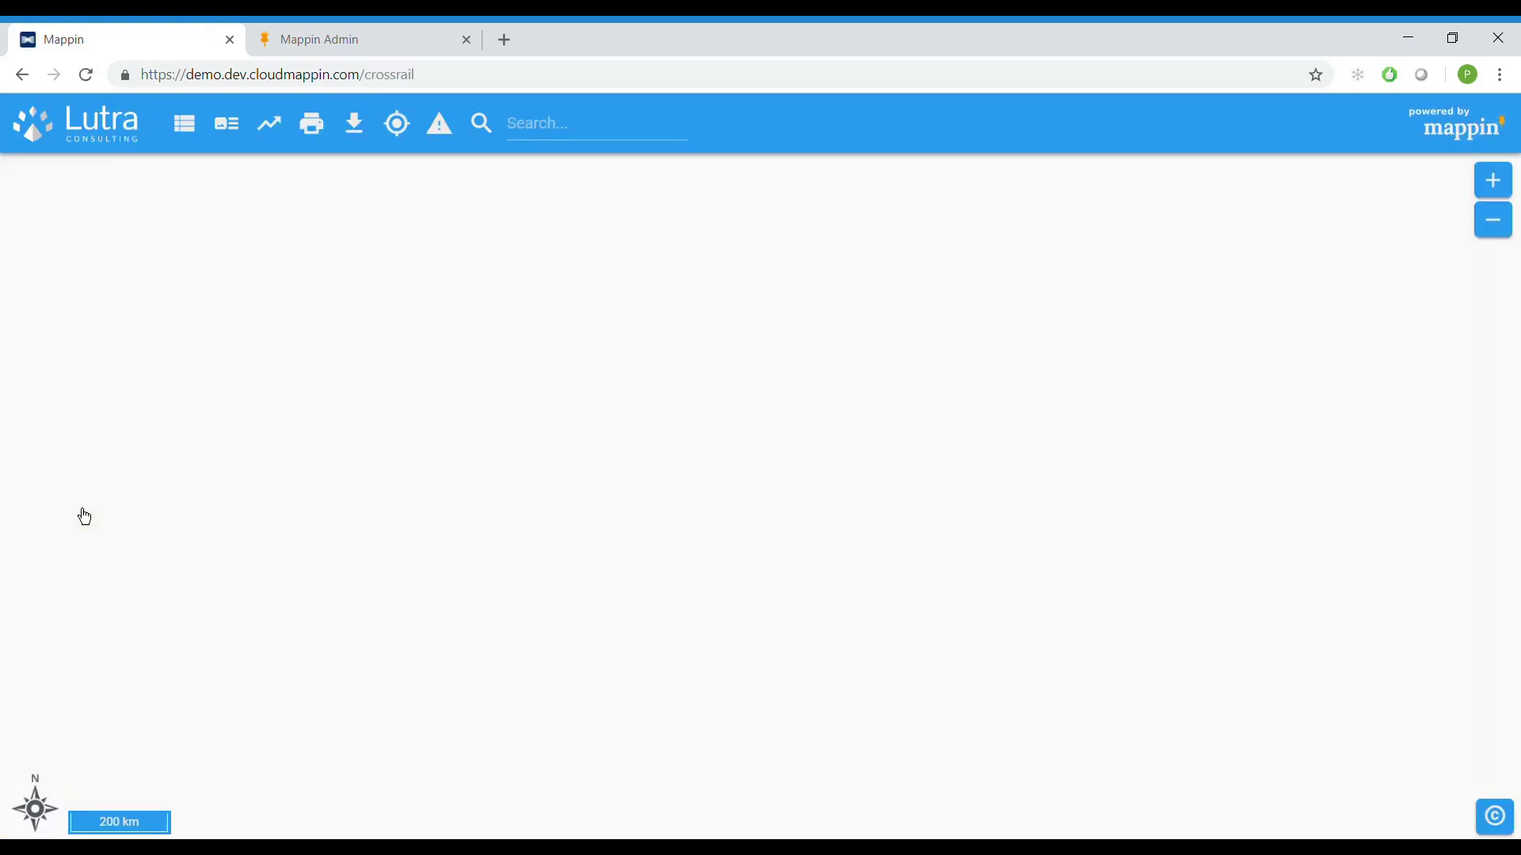
pyautogui.click(360, 44)
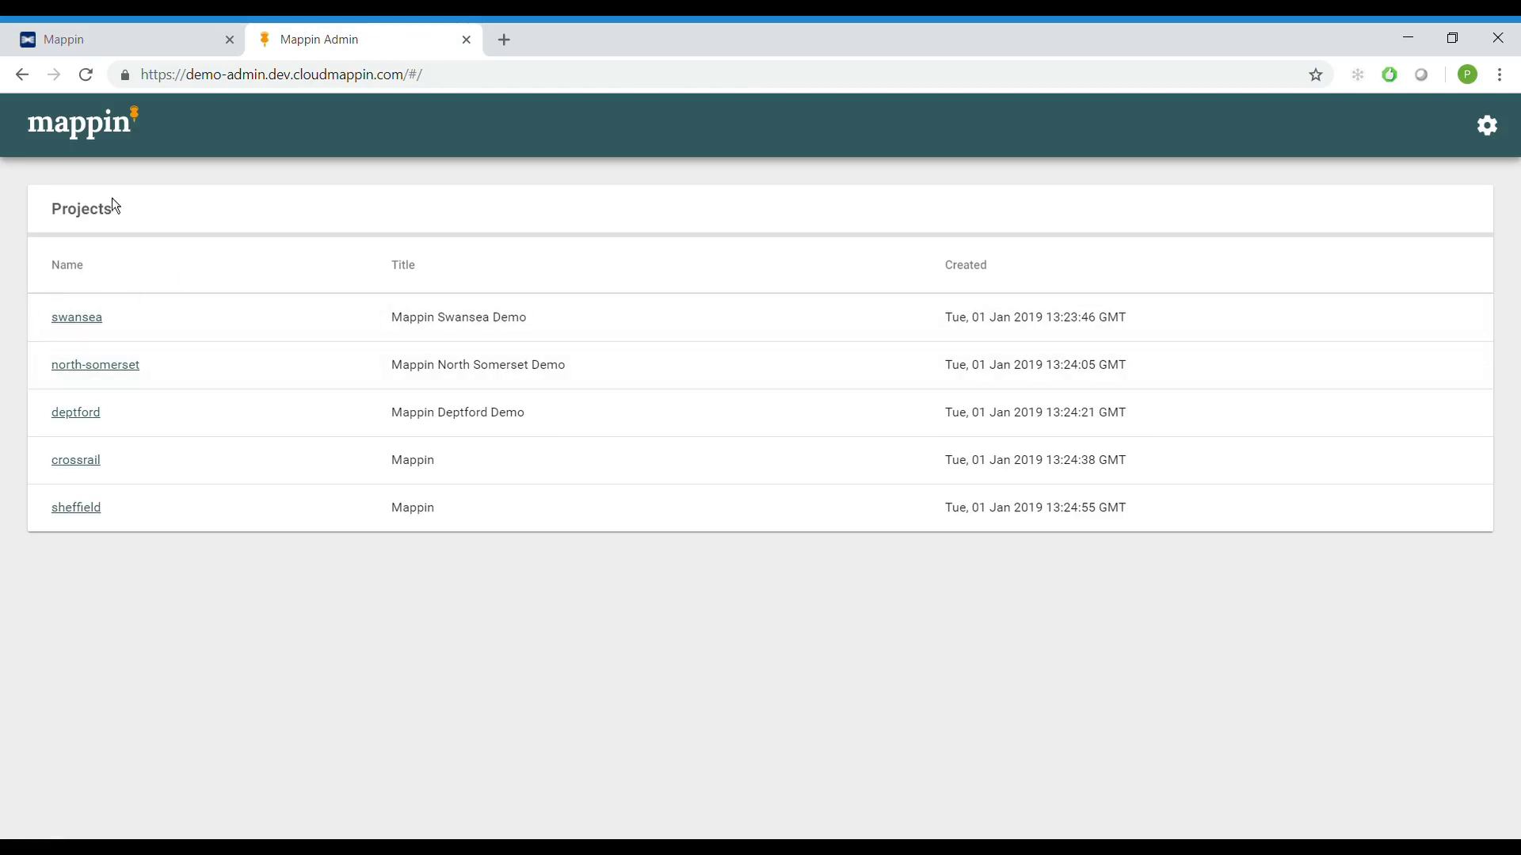
# Upload local.qgs as the QGIS project file for the crossrail project.
pyautogui.click(92, 469)
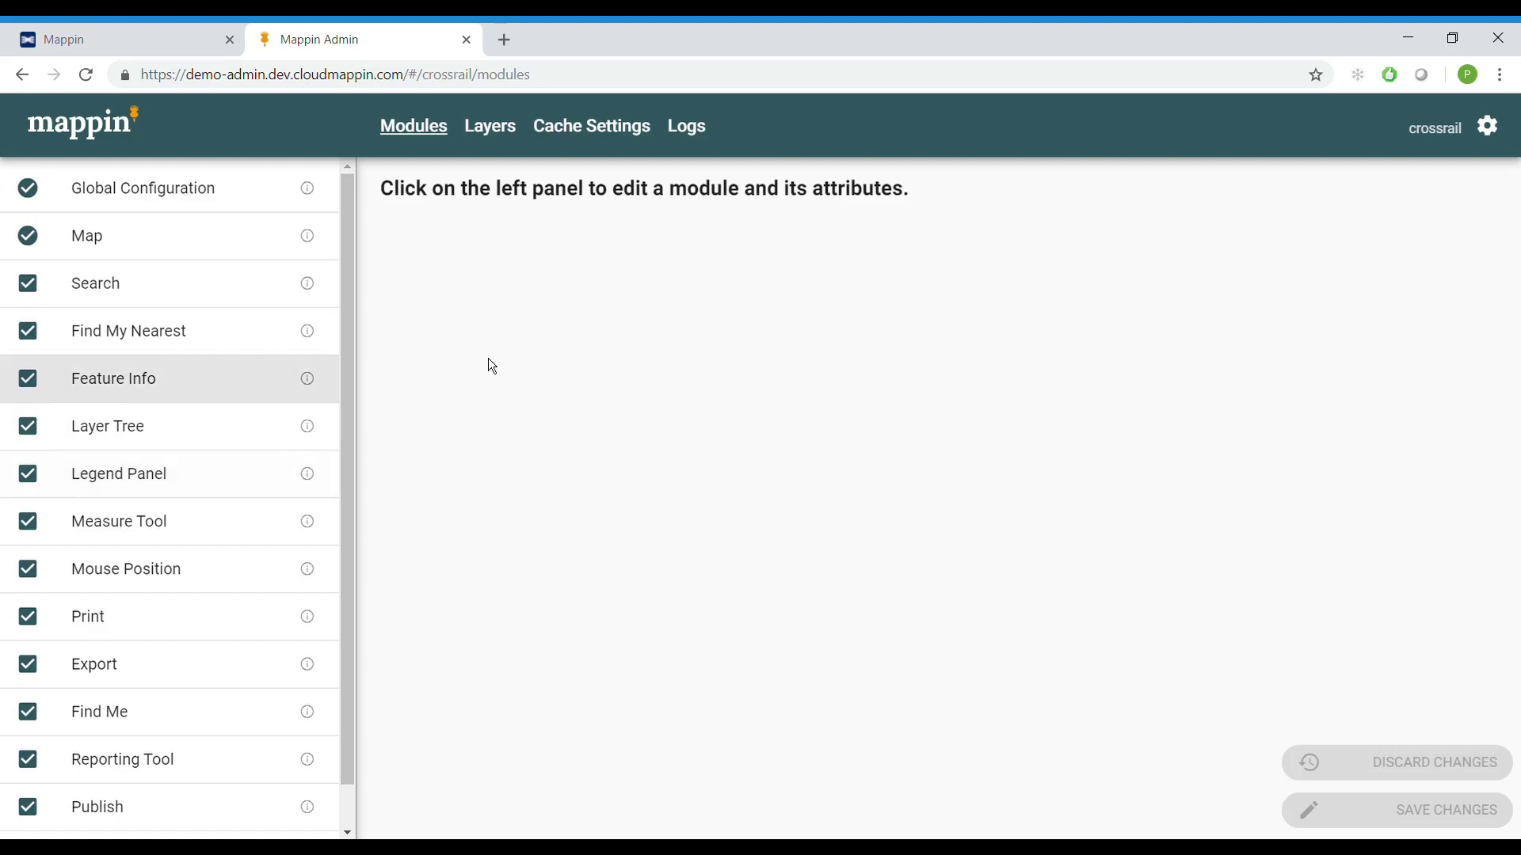
pyautogui.click(1490, 127)
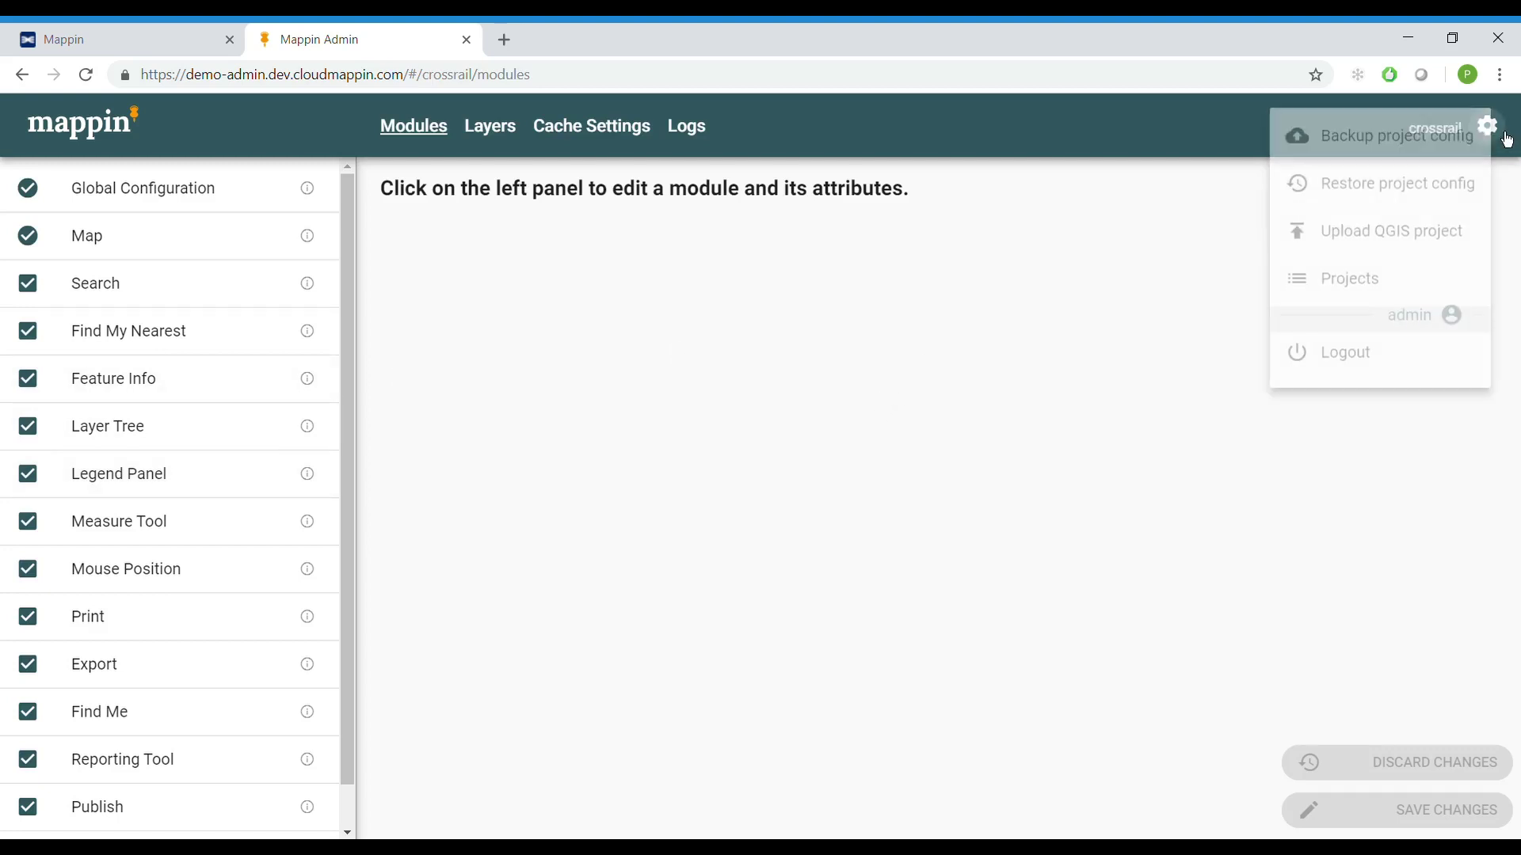
pyautogui.click(1445, 261)
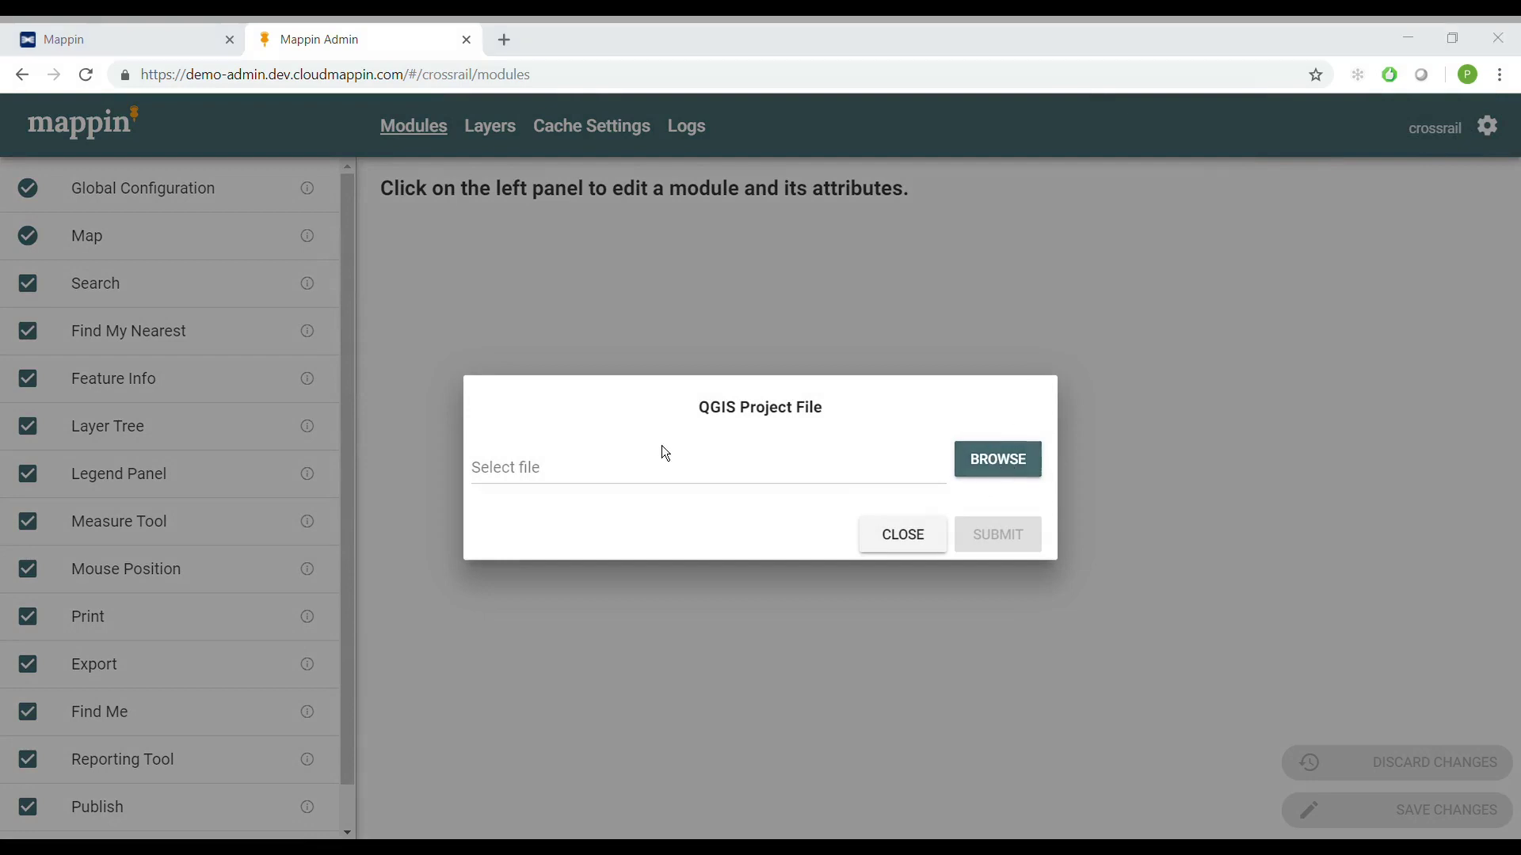
pyautogui.press('Return')
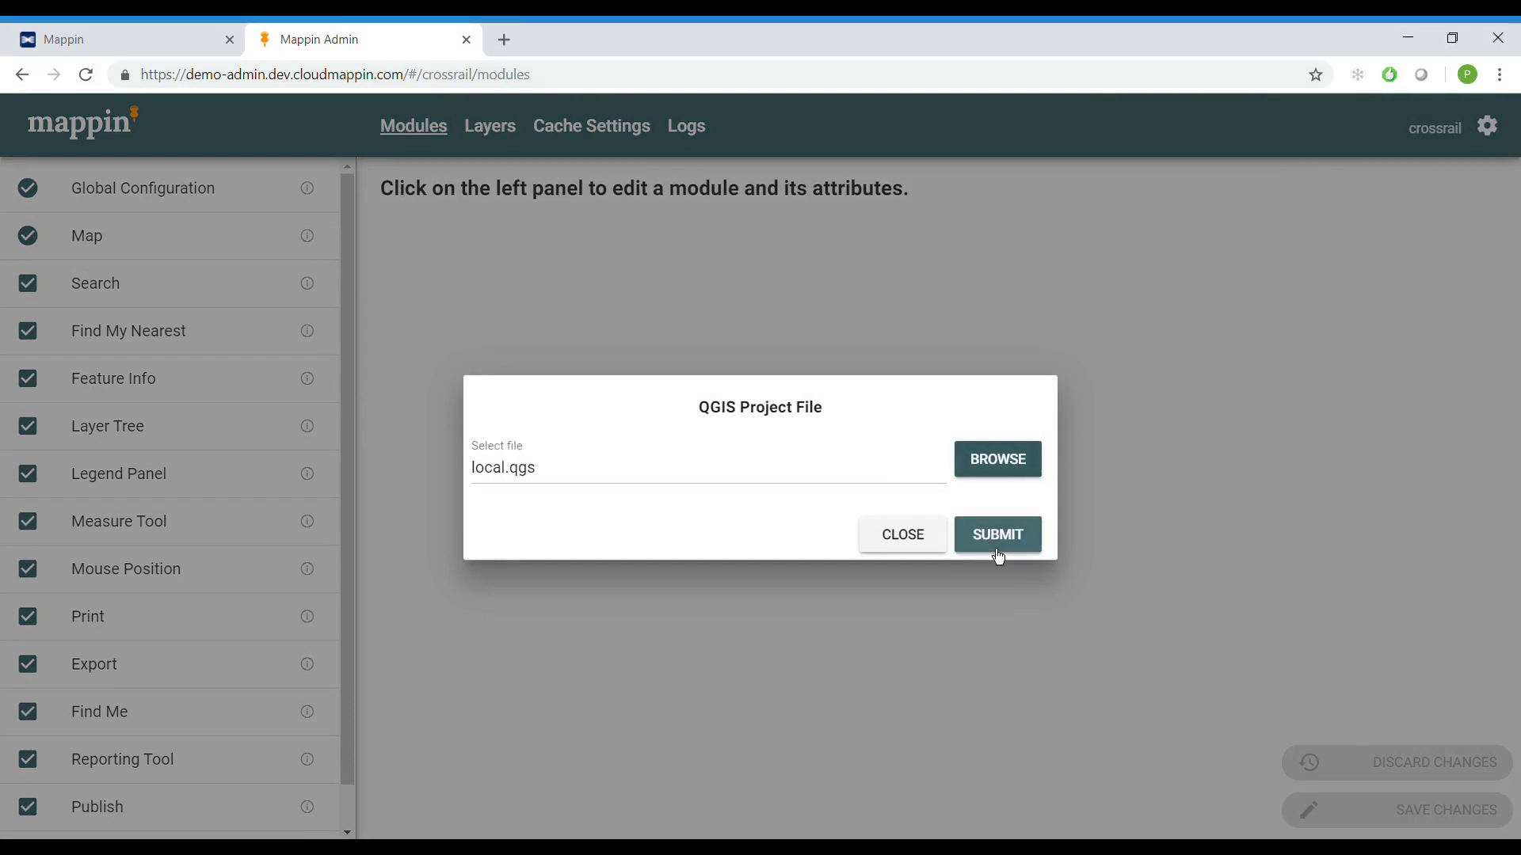
pyautogui.click(997, 553)
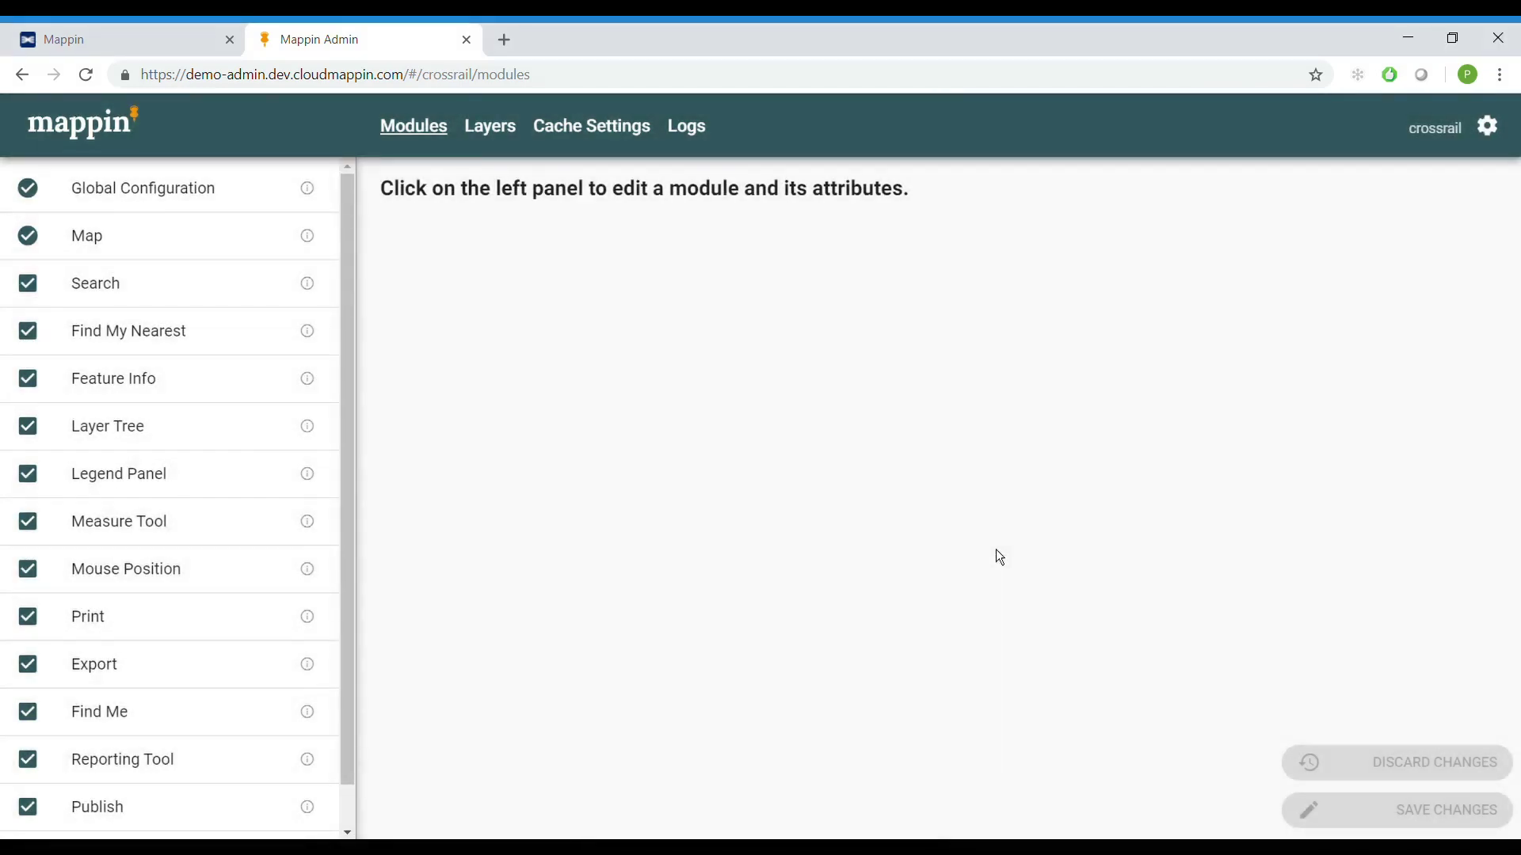
# Import and save all five layers from the uploaded project, then reload the crossrail web map.
pyautogui.click(505, 140)
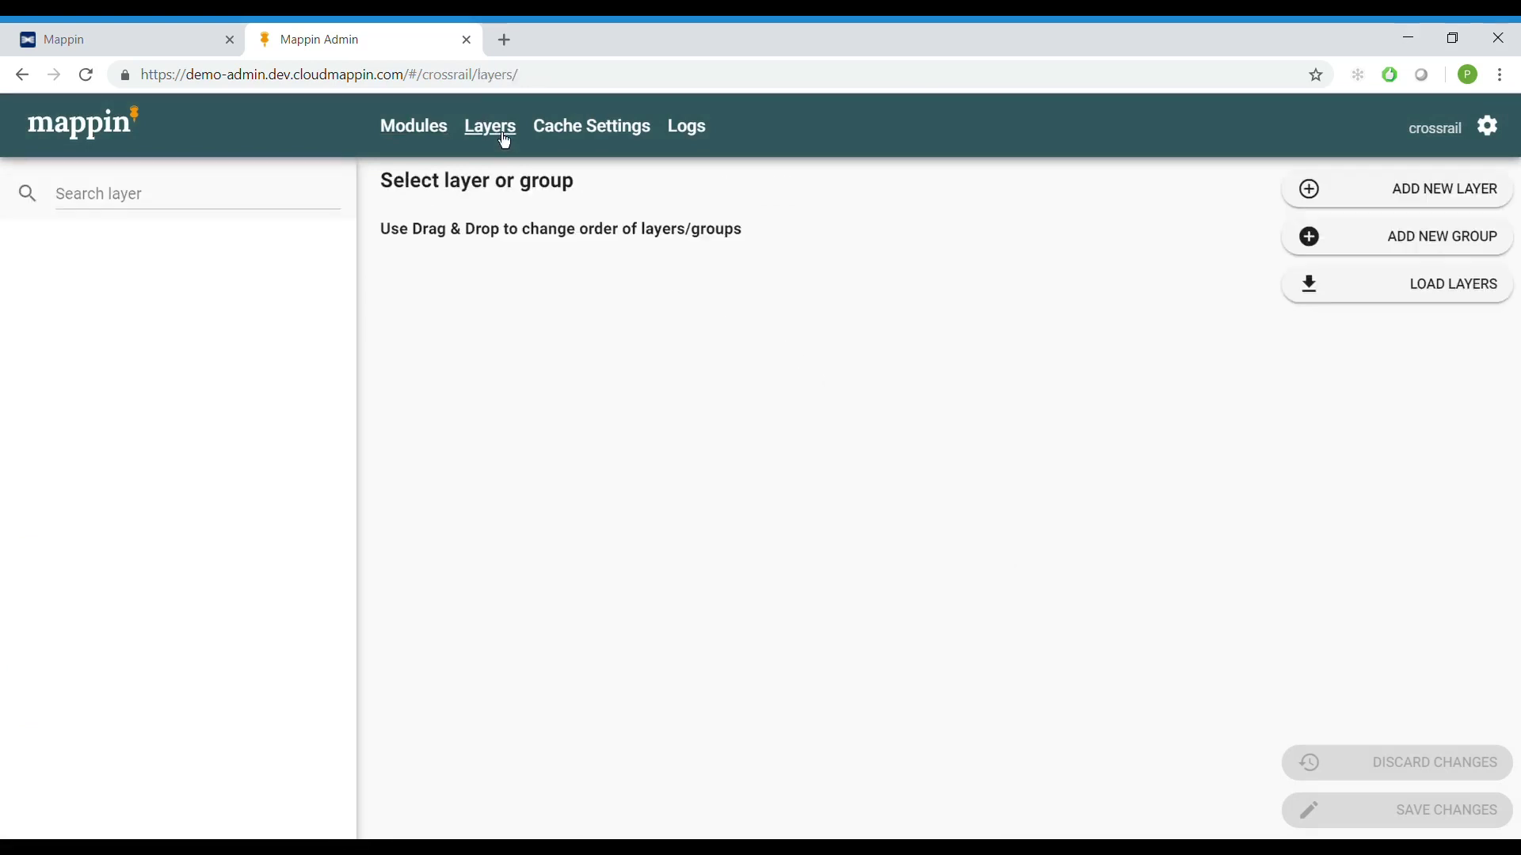
pyautogui.click(1448, 294)
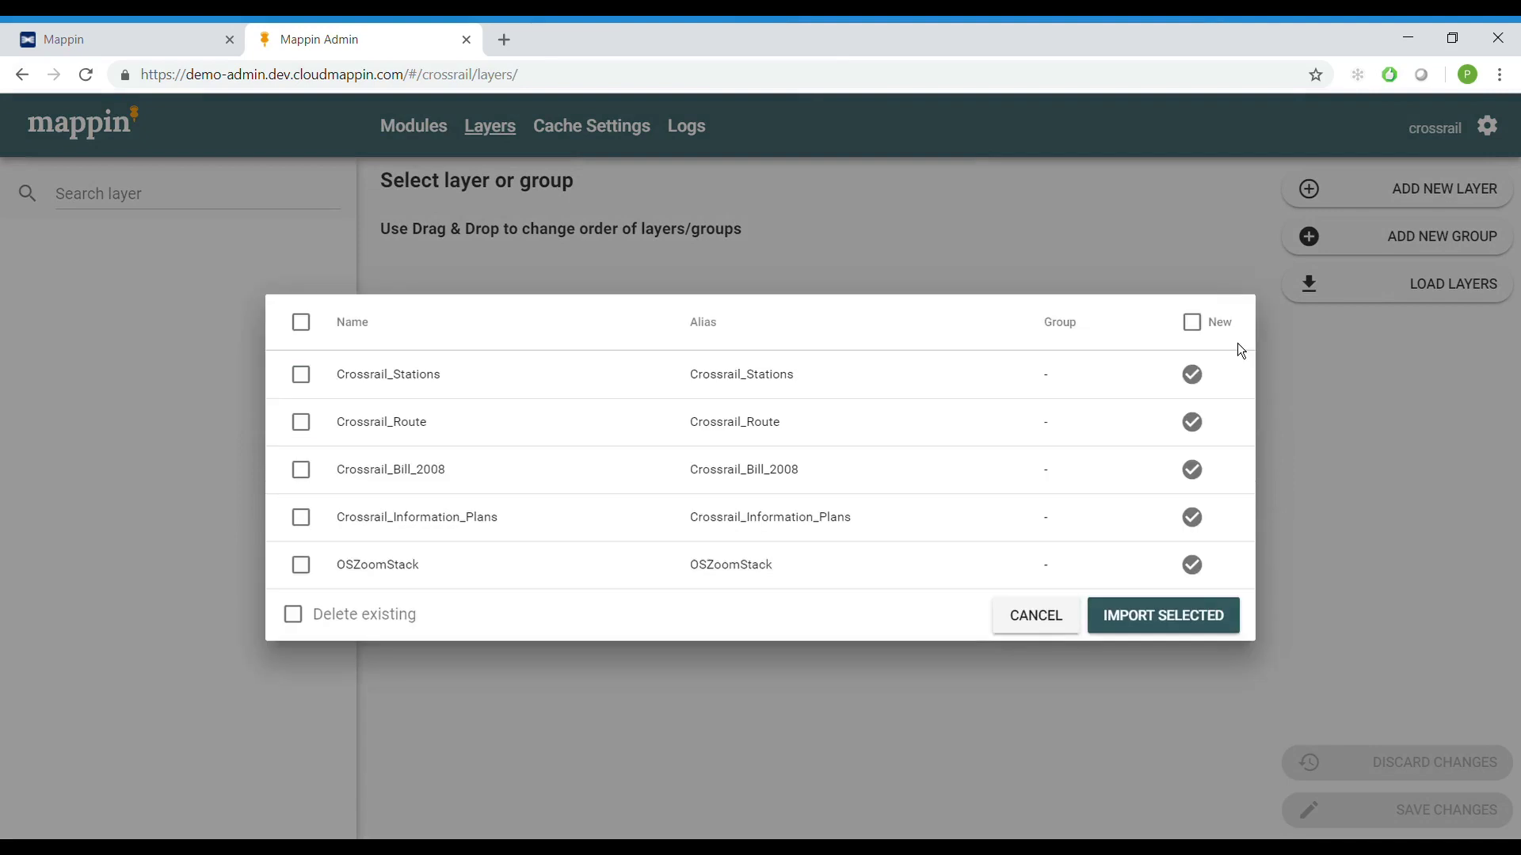
pyautogui.click(302, 325)
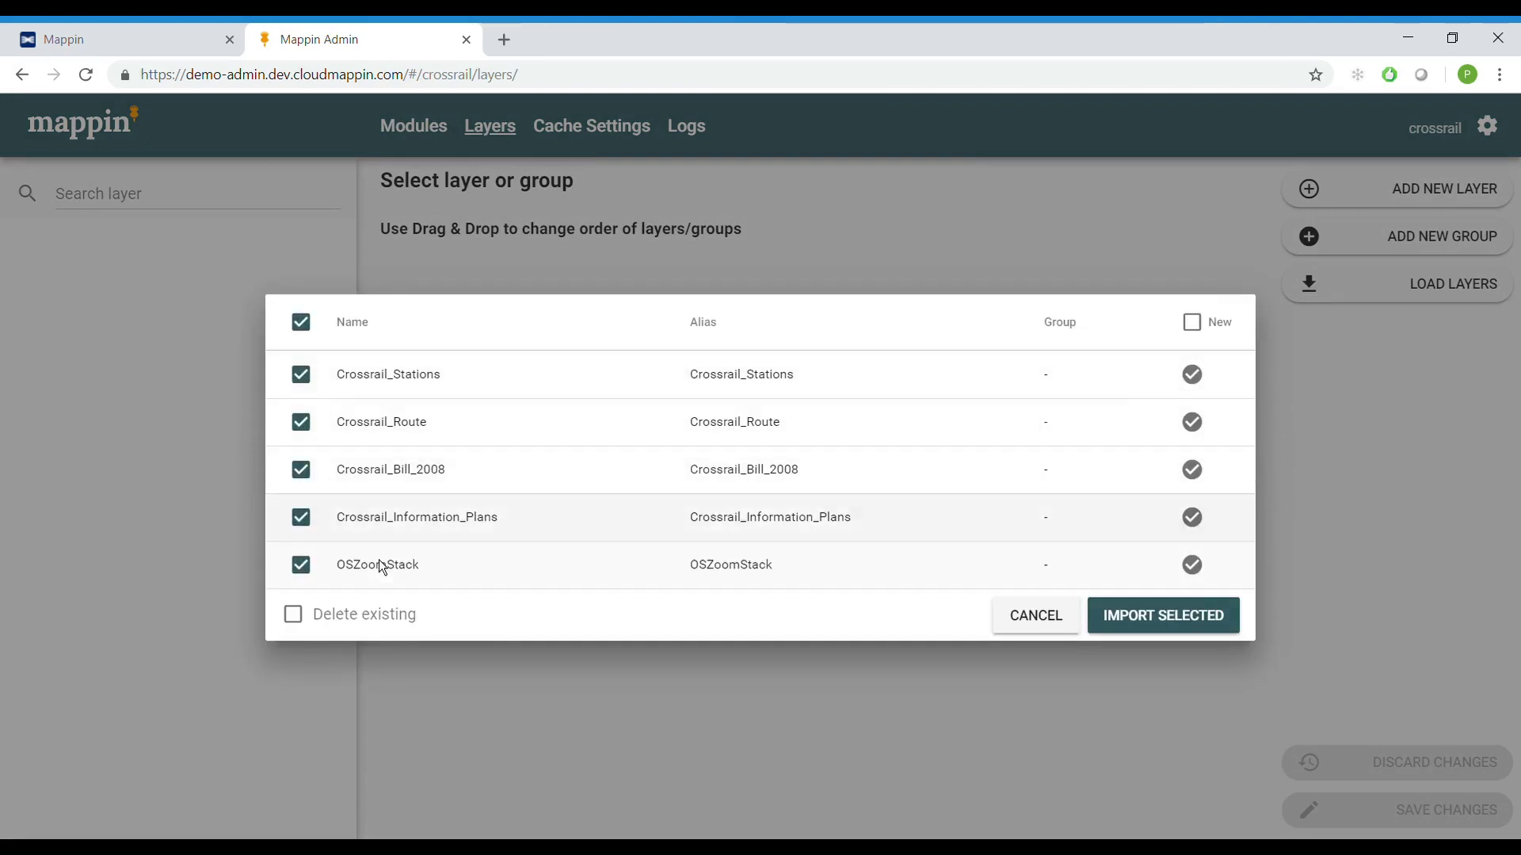
pyautogui.click(1136, 629)
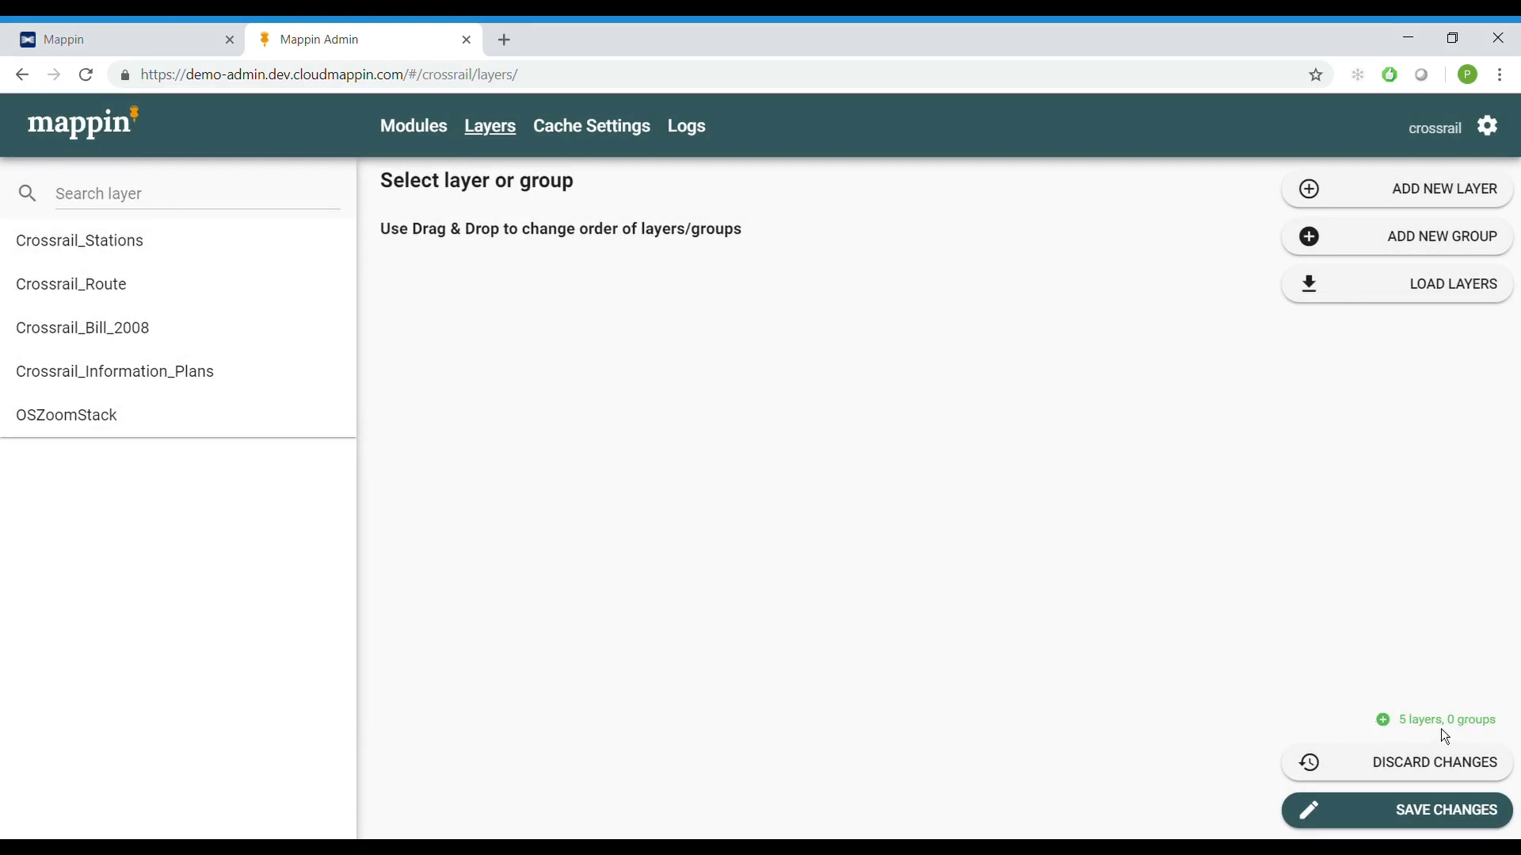
pyautogui.click(1432, 823)
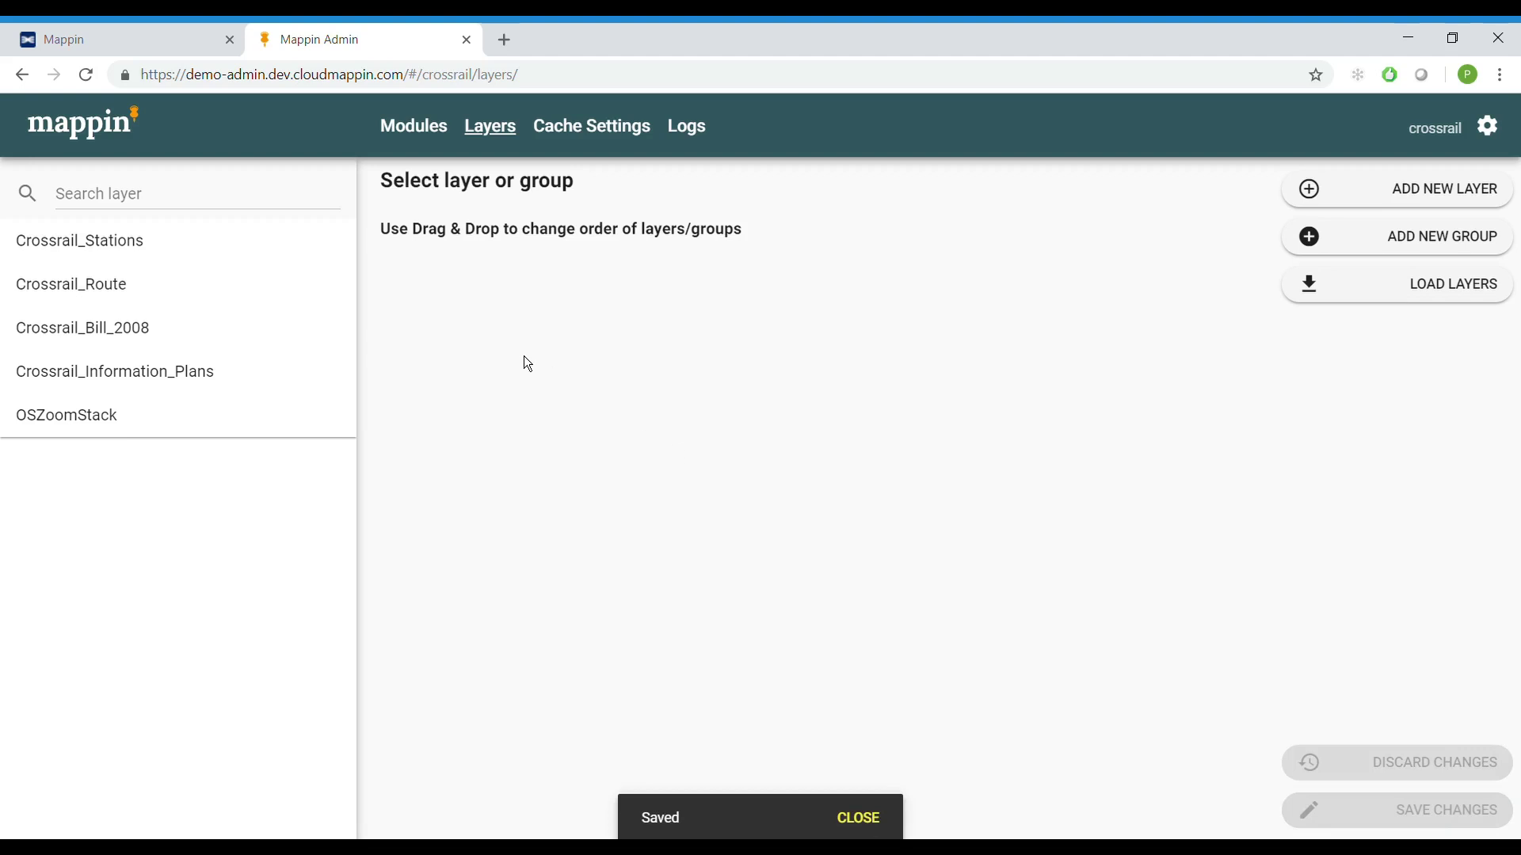
pyautogui.click(119, 40)
pyautogui.press('F5')
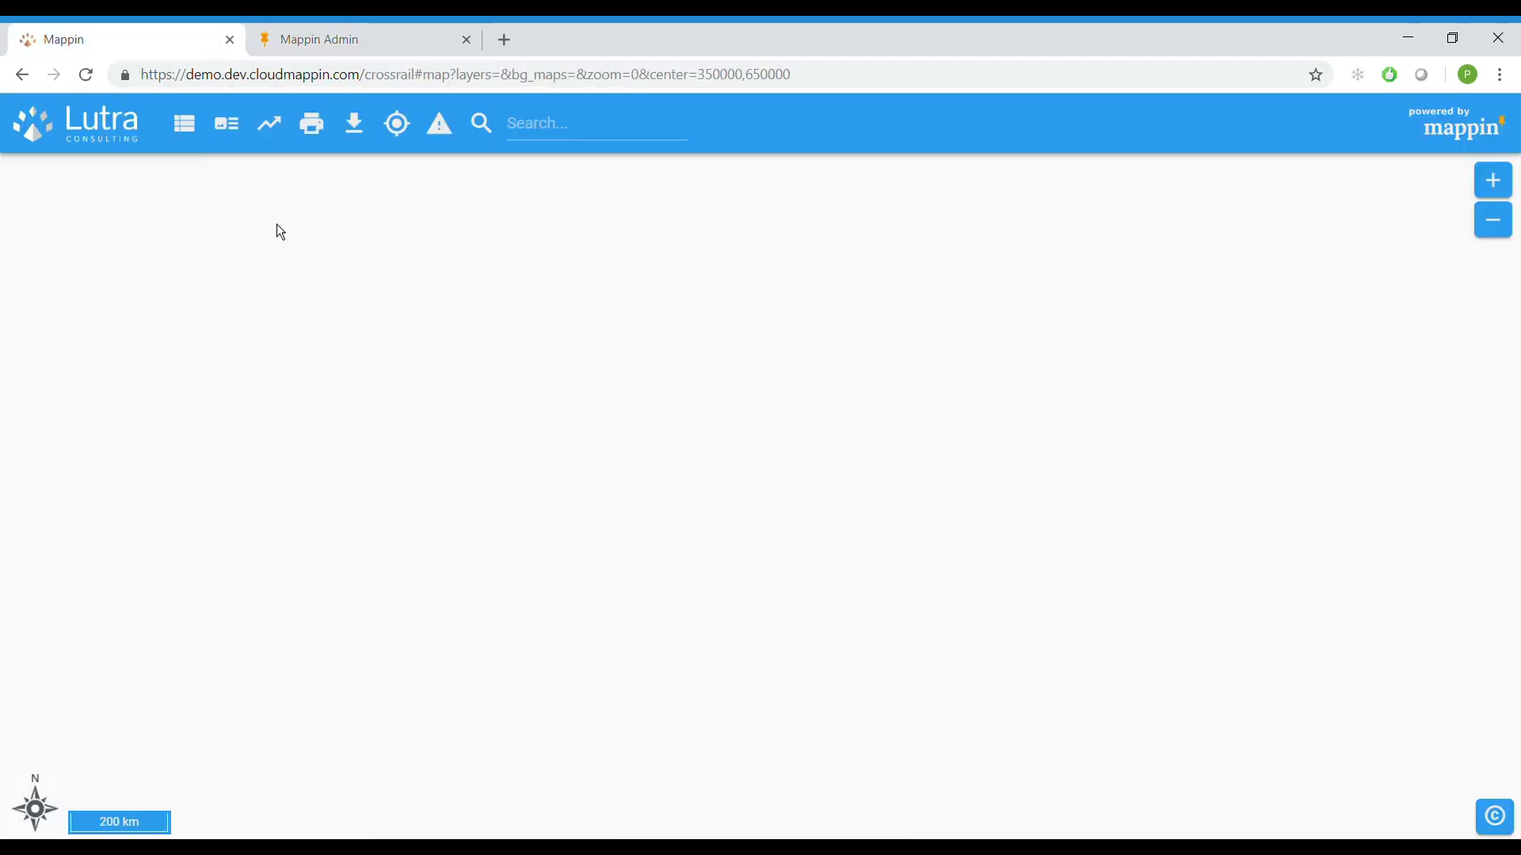
# Show Crossrail_Stations, Crossrail_Route, Crossrail_Bill_2008, Crossrail_Information_Plans and OSZoomStack on the web map.
pyautogui.click(202, 139)
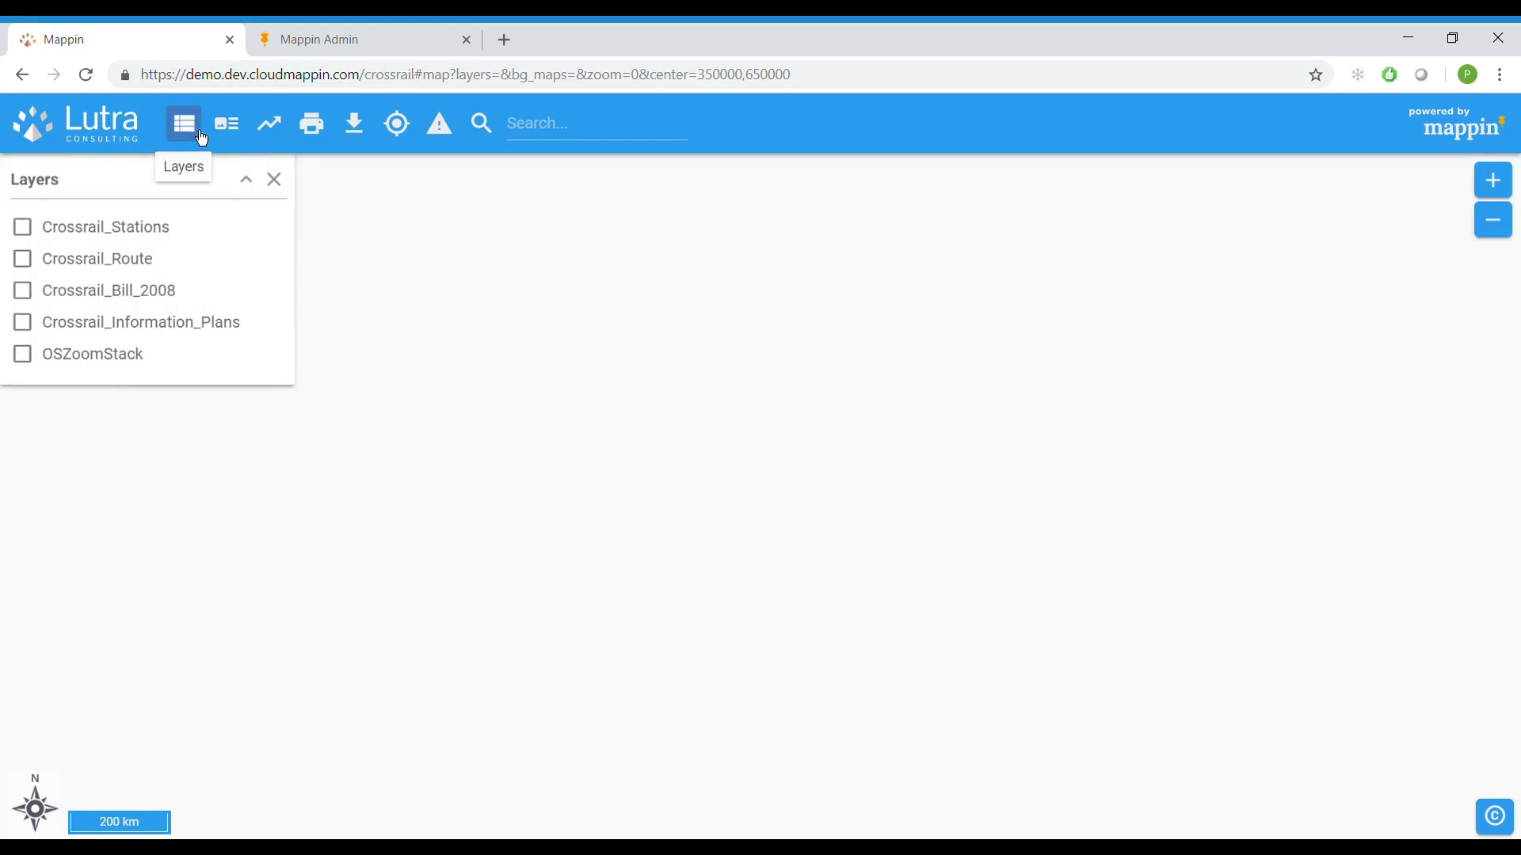
pyautogui.click(22, 227)
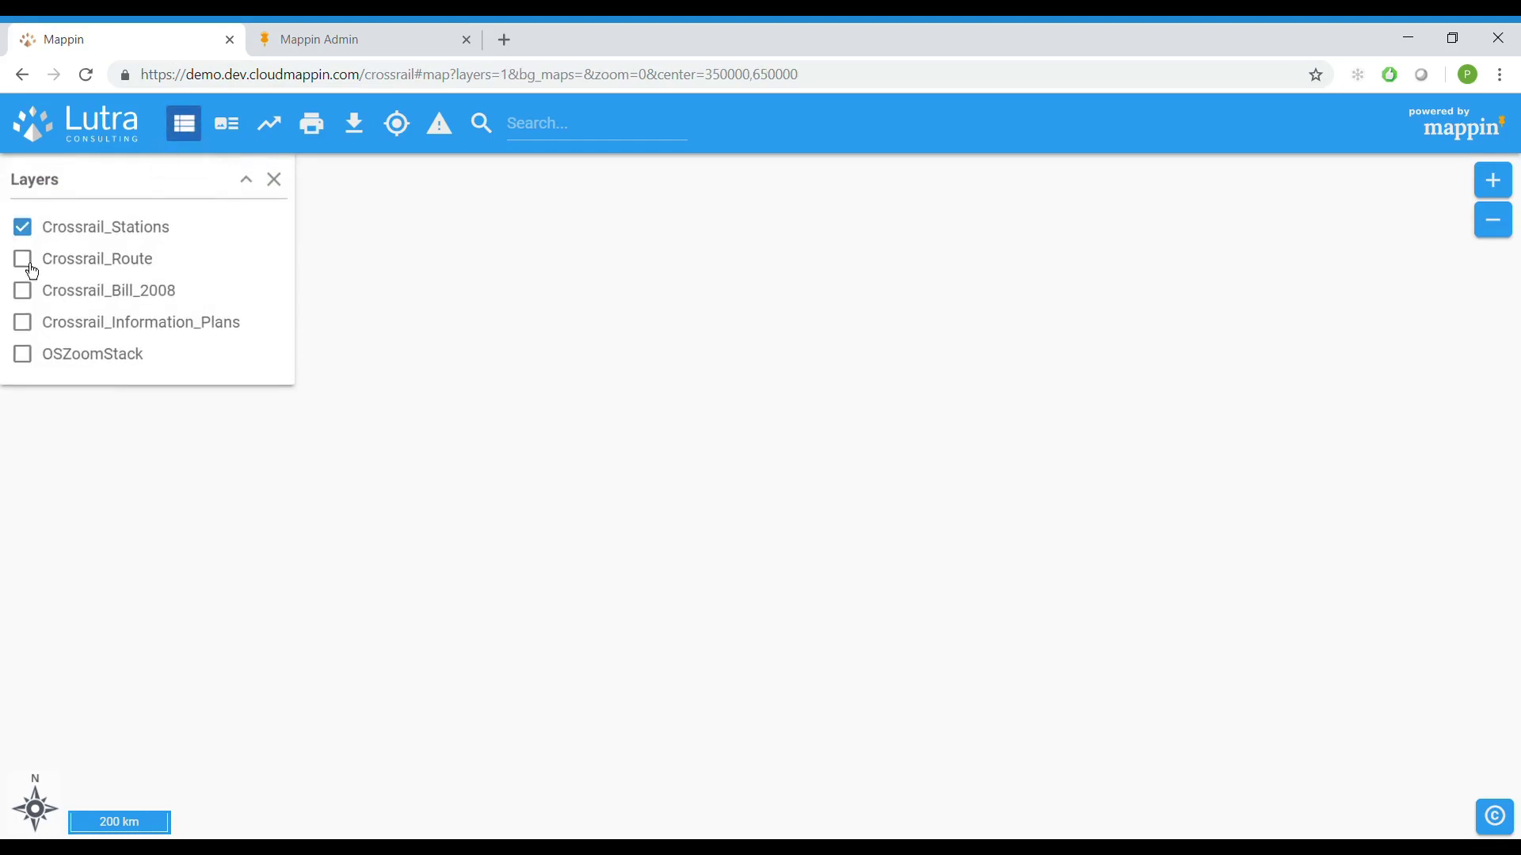
pyautogui.click(22, 259)
pyautogui.click(22, 291)
pyautogui.click(24, 325)
pyautogui.click(23, 355)
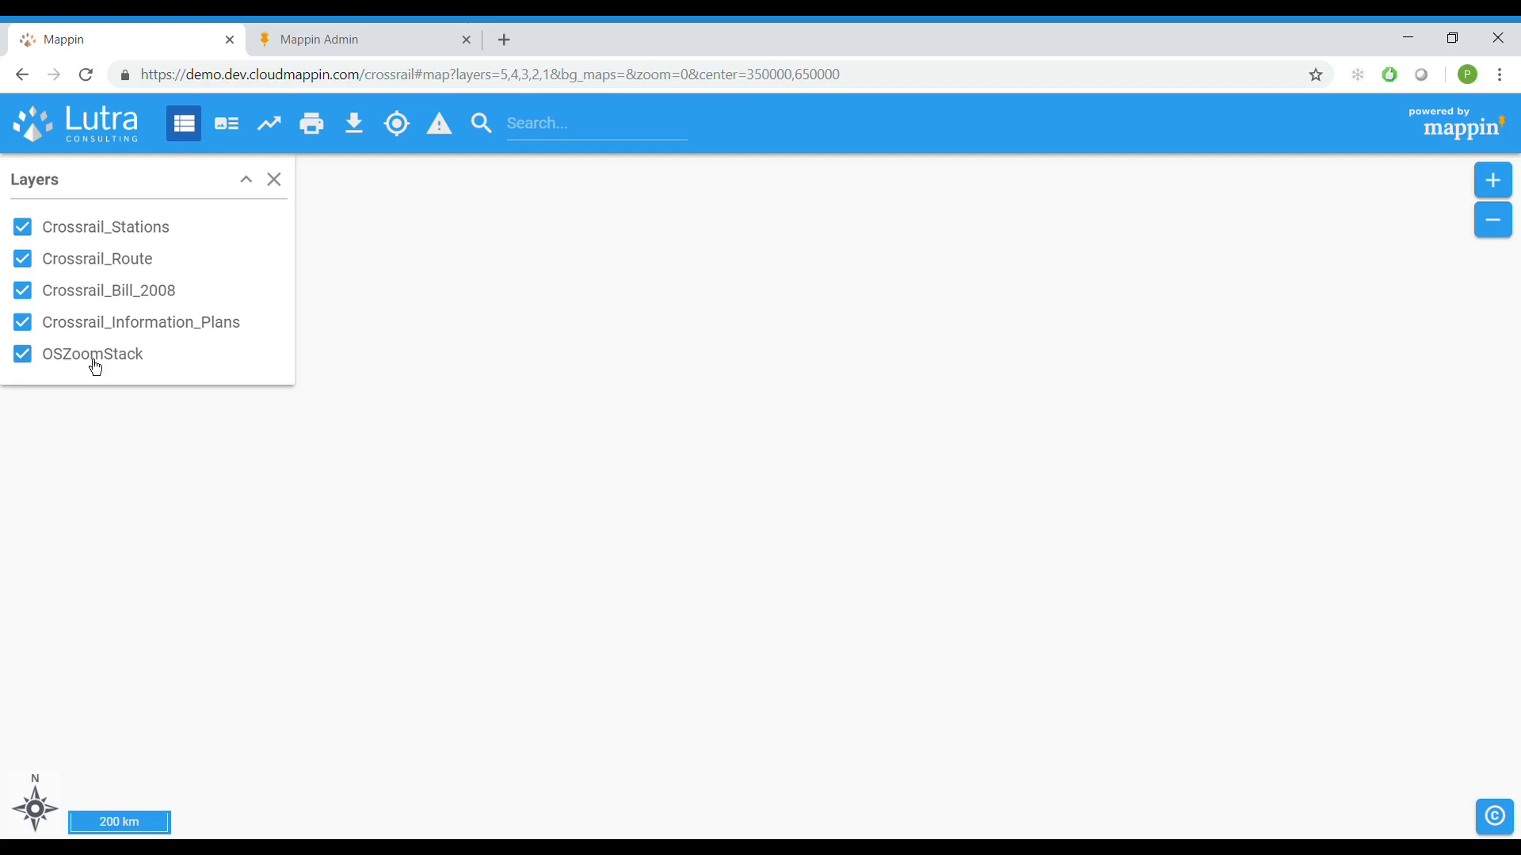
pyautogui.click(273, 184)
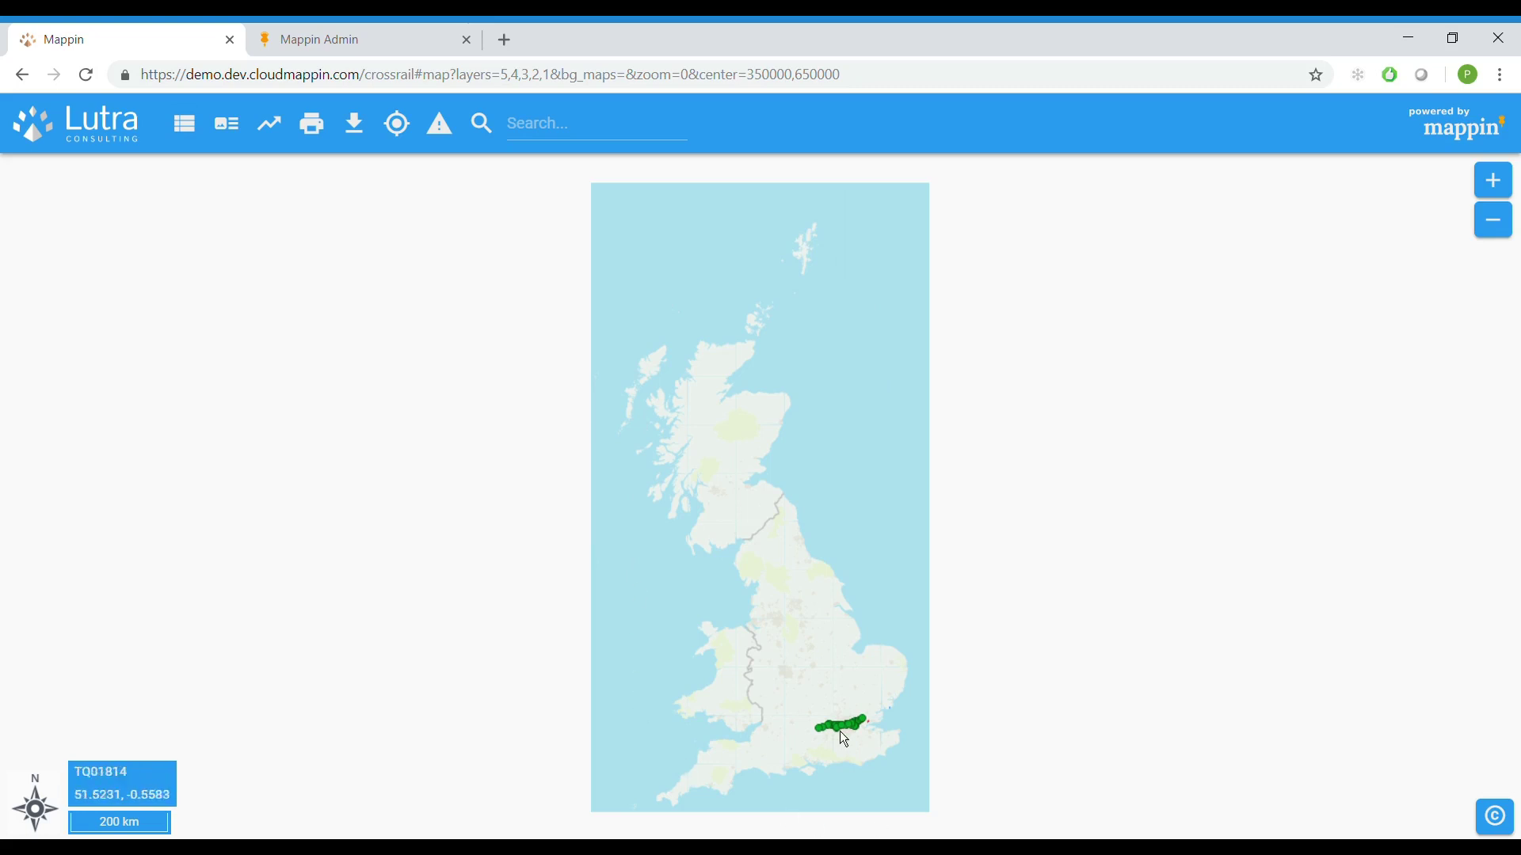
# Zoom the map onto the Crossrail route around London and return to Mappin Admin.
pyautogui.click(820, 725)
pyautogui.moveTo(894, 762); pyautogui.dragTo(893, 762)
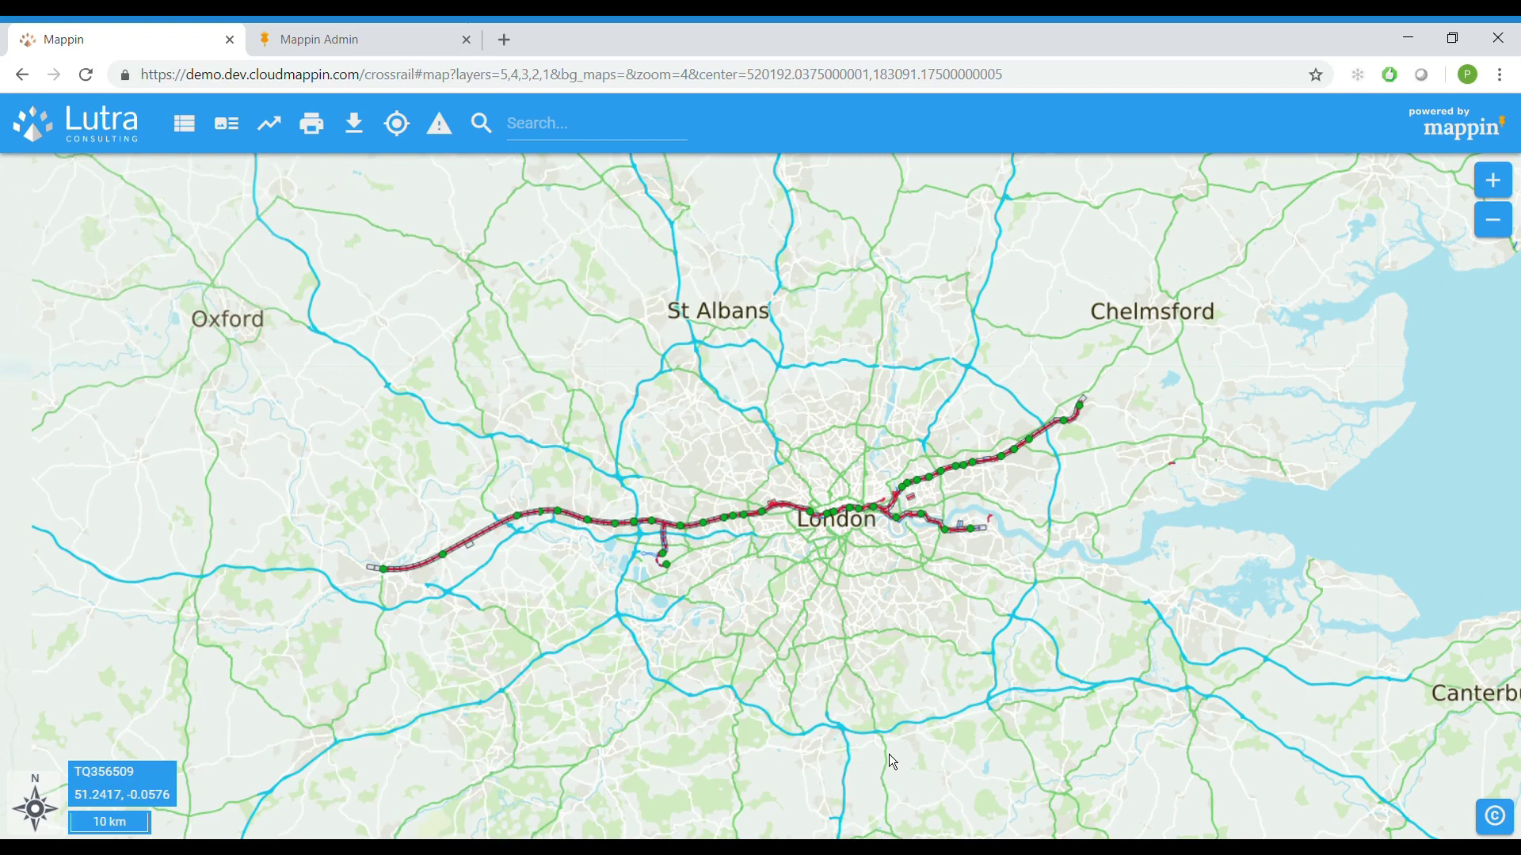
pyautogui.hotkey('ctrl', 'Tab')
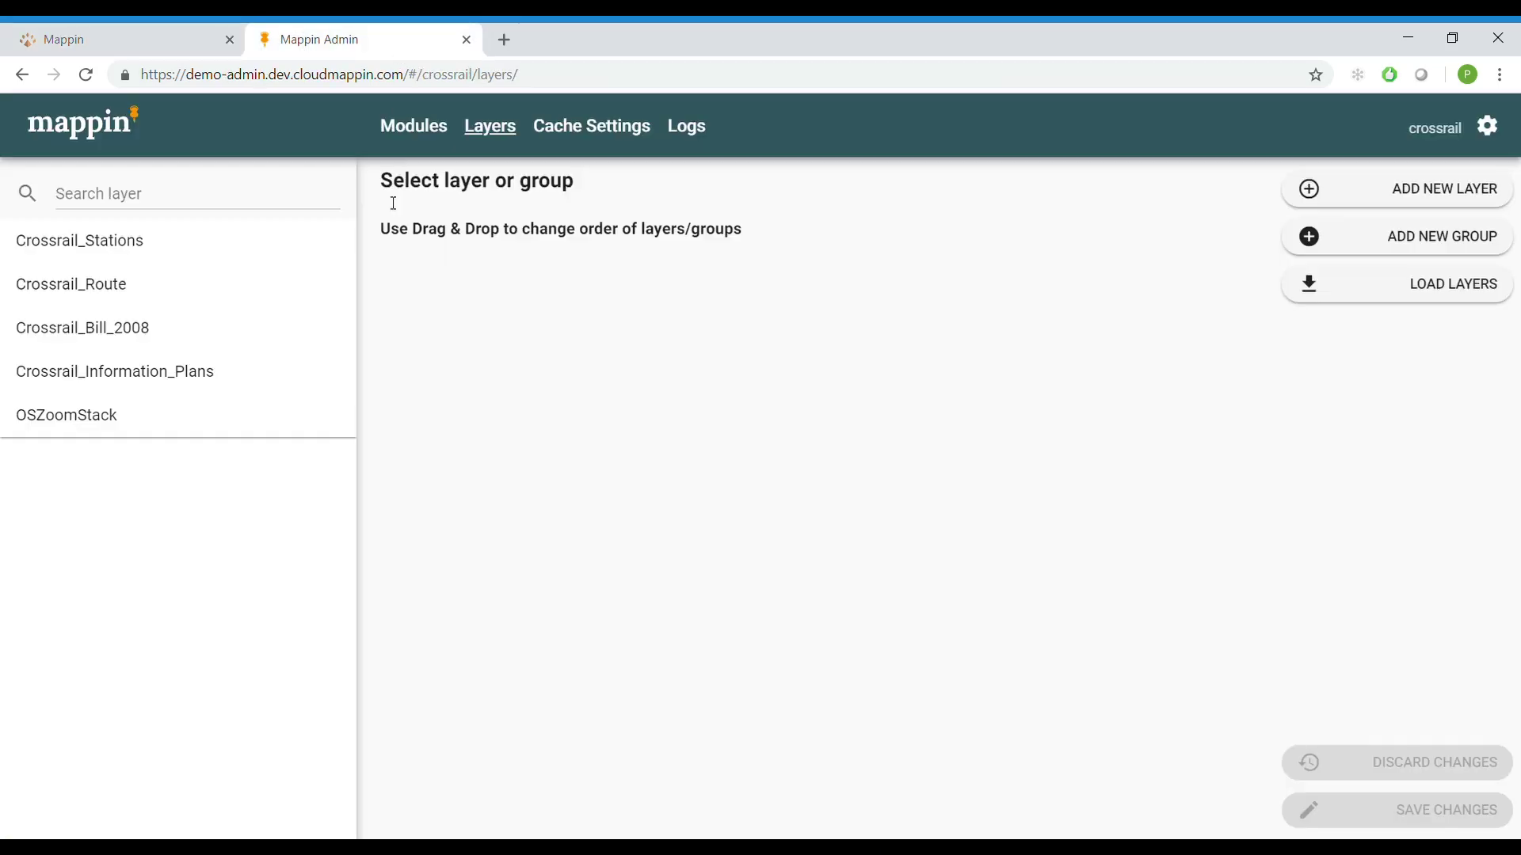
# In the Map module, save Bbox 415000, 86000, 615000, 286000 with zoom 5.
pyautogui.click(435, 145)
pyautogui.click(172, 253)
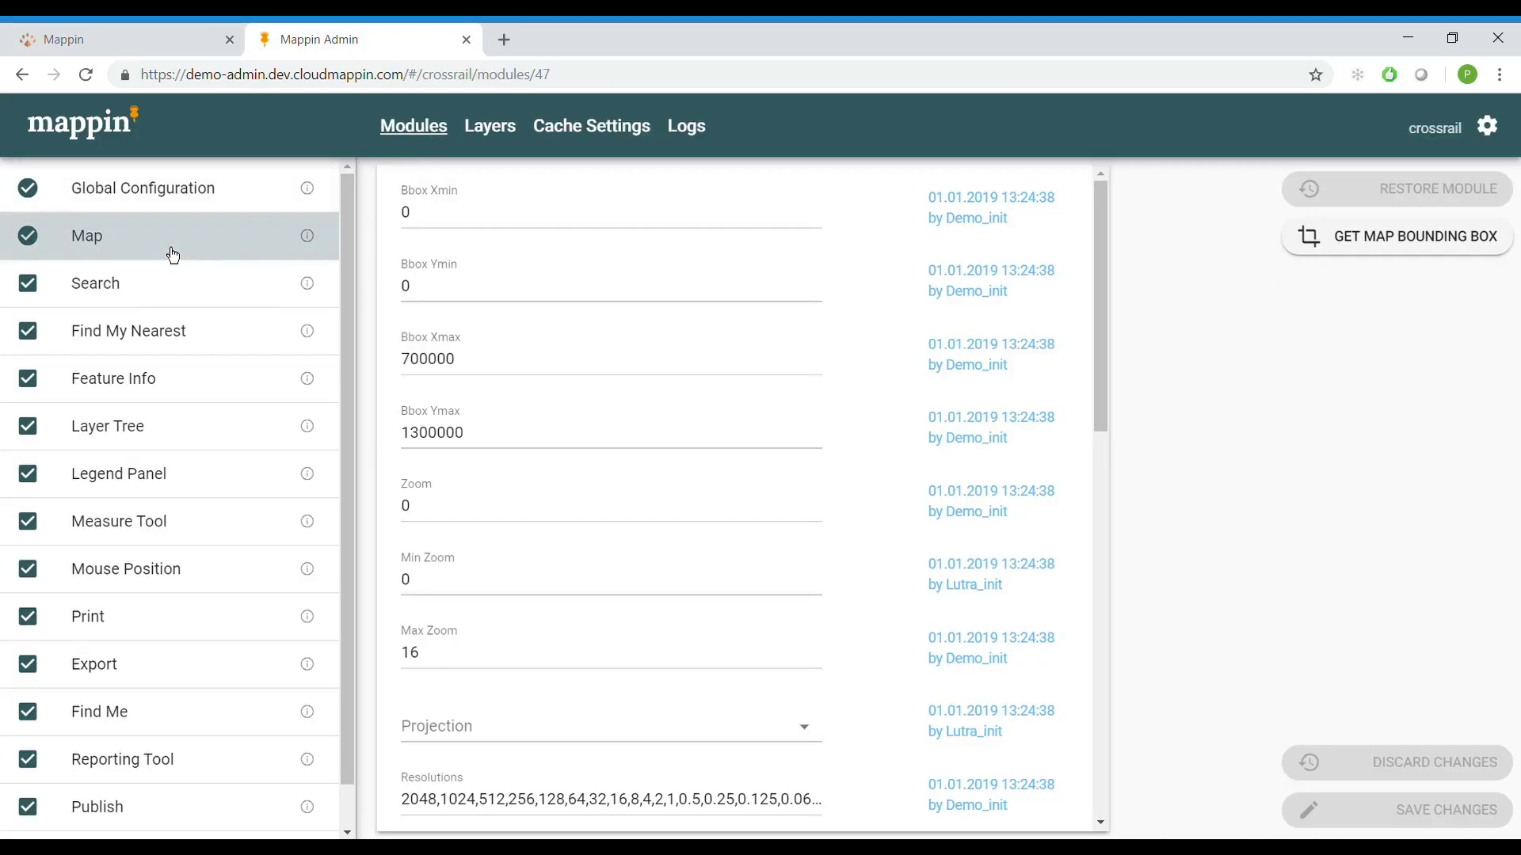
pyautogui.doubleClick(447, 222)
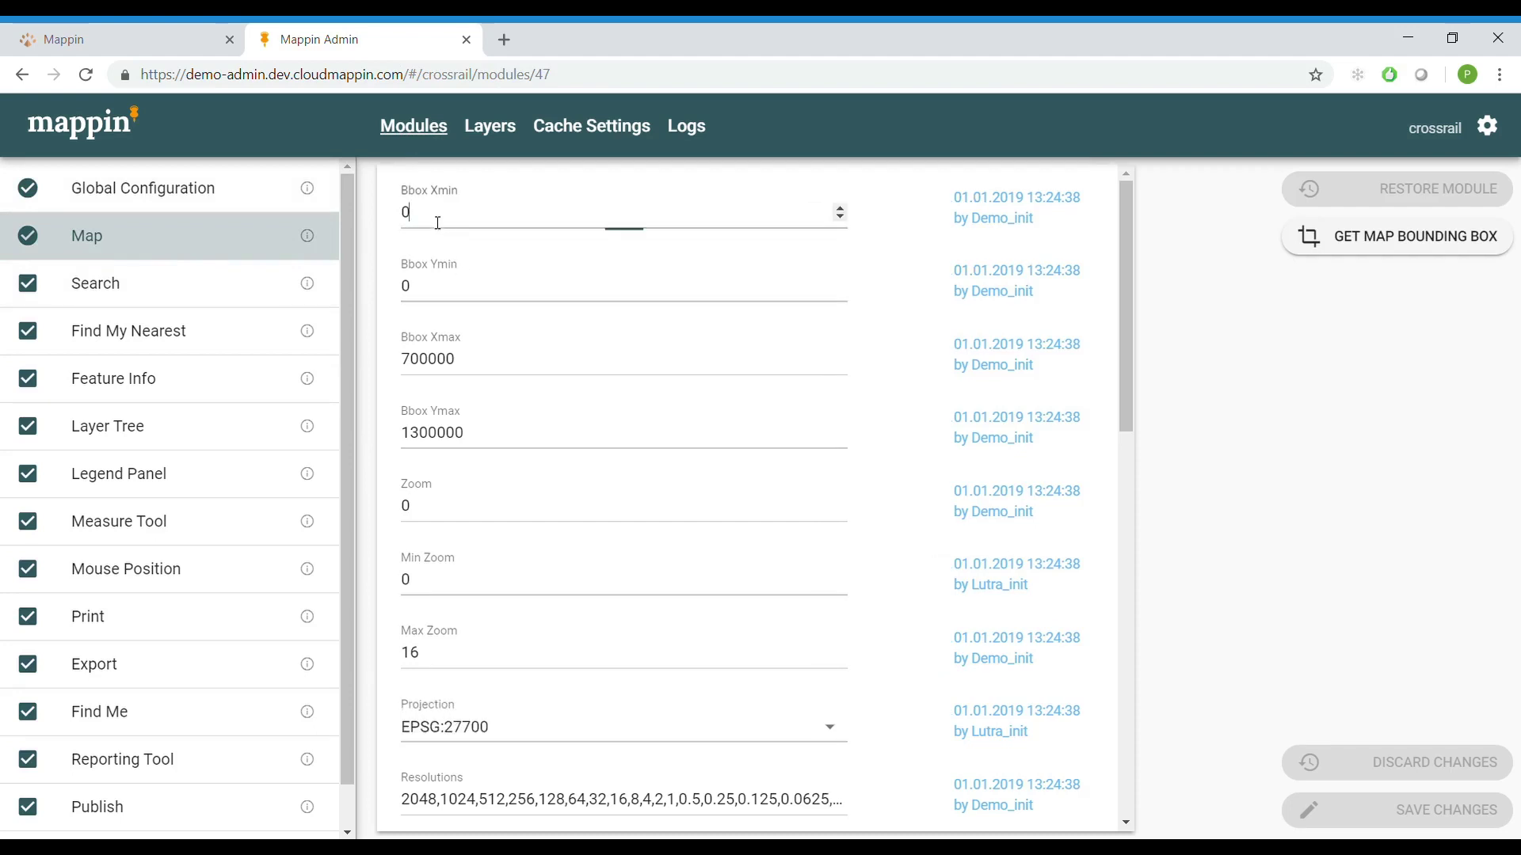
pyautogui.write('415000')
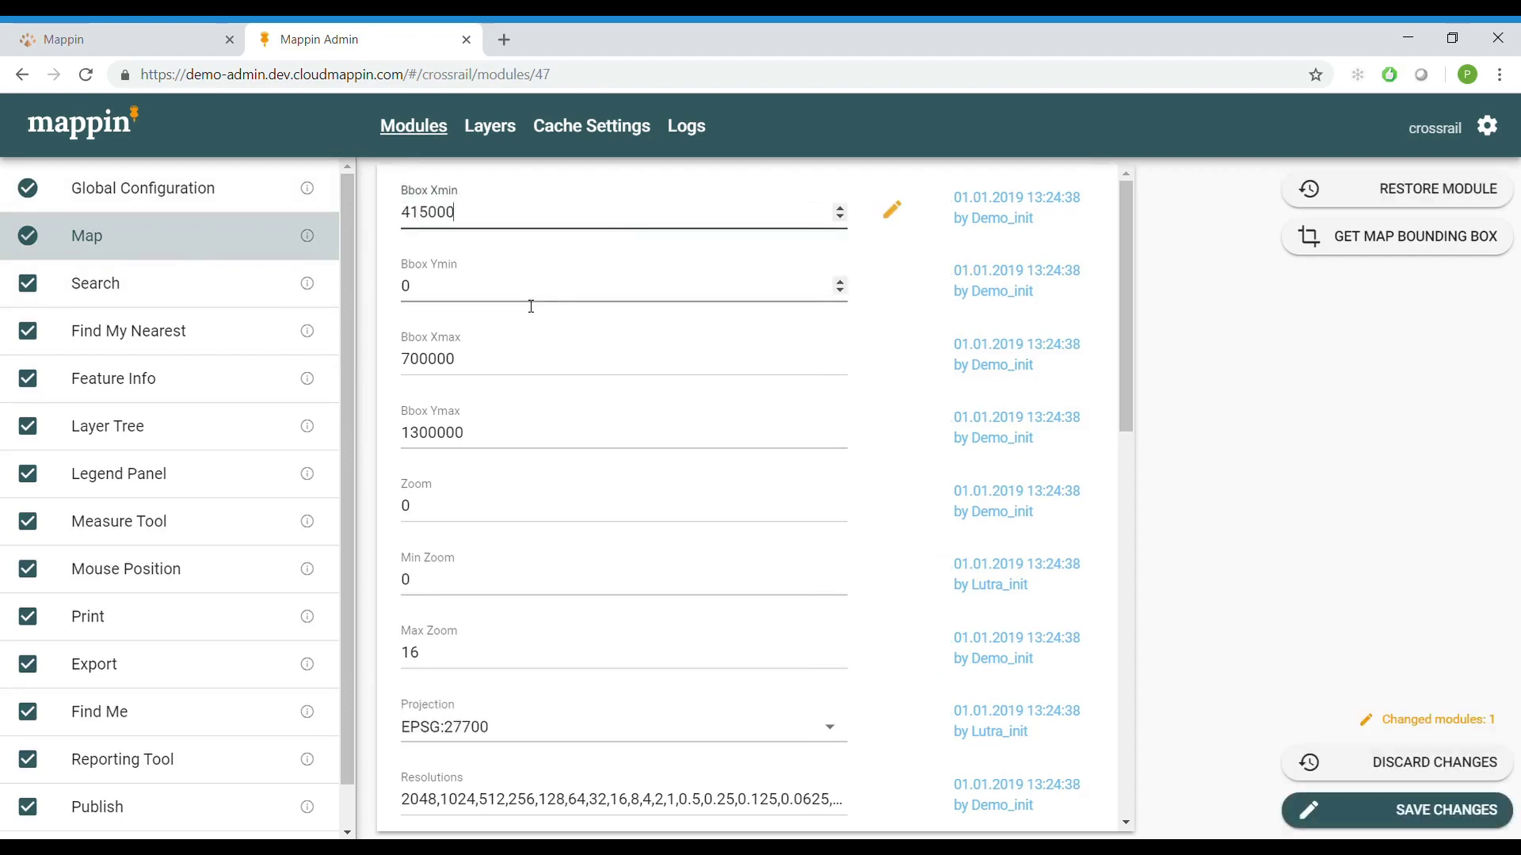
pyautogui.press('Tab')
pyautogui.write('86000')
pyautogui.press('Tab')
pyautogui.write('615000')
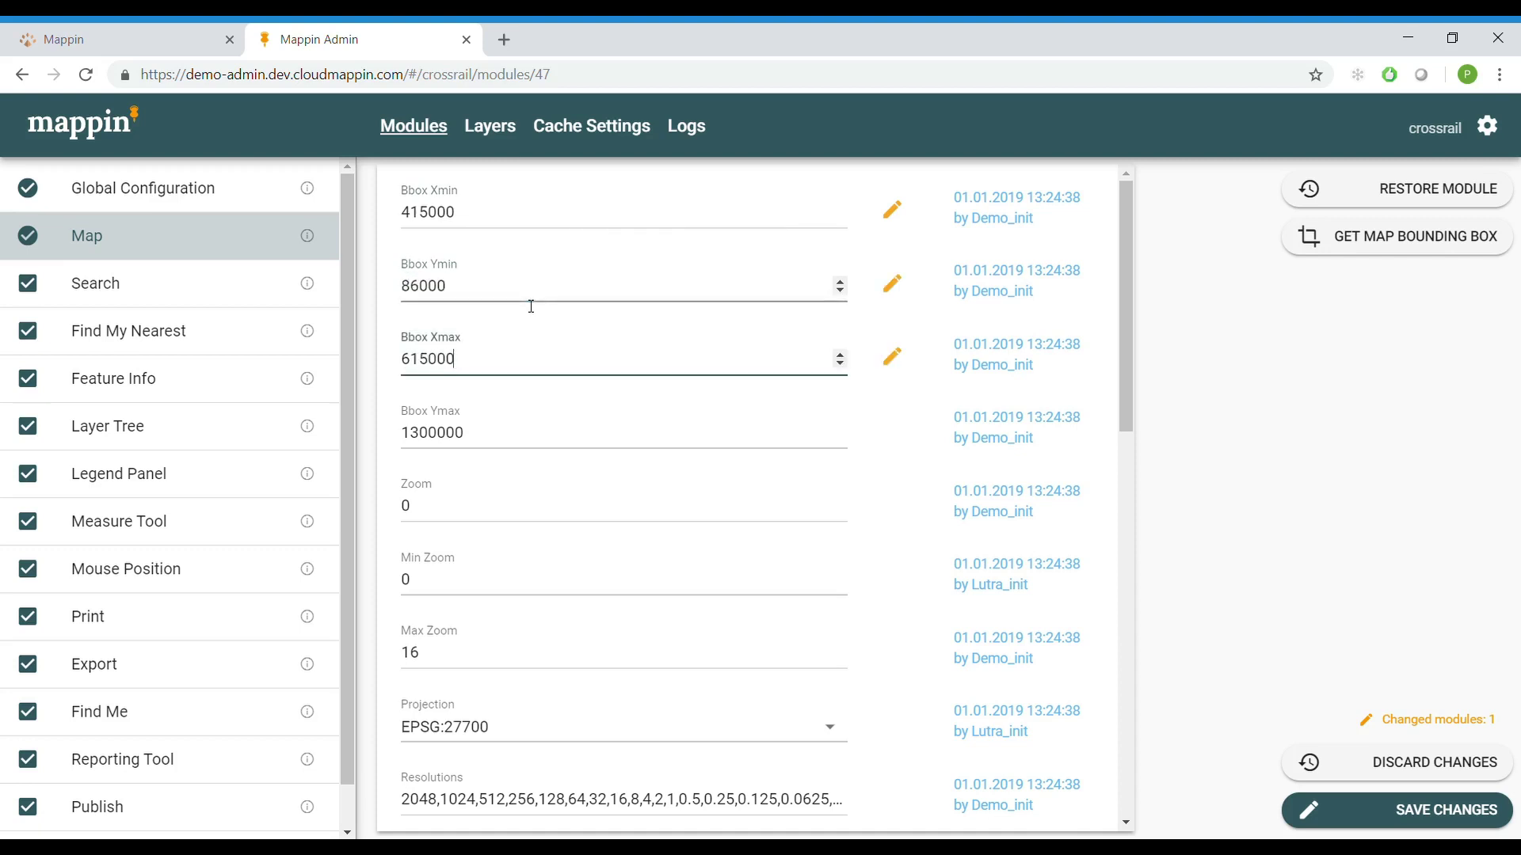
pyautogui.press('Tab')
pyautogui.write('286000')
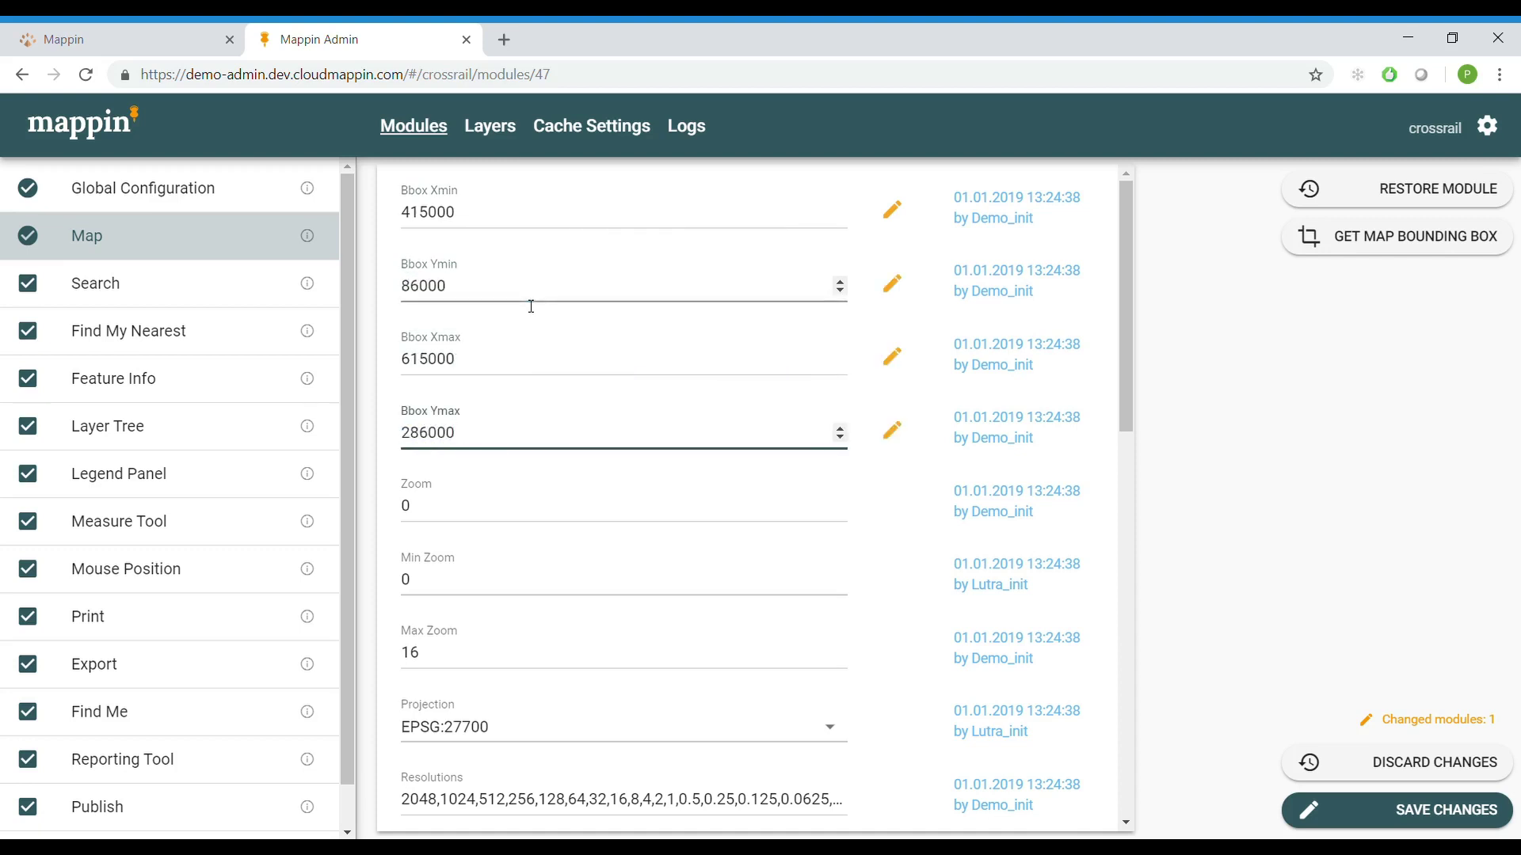
pyautogui.press('Tab')
pyautogui.write('5')
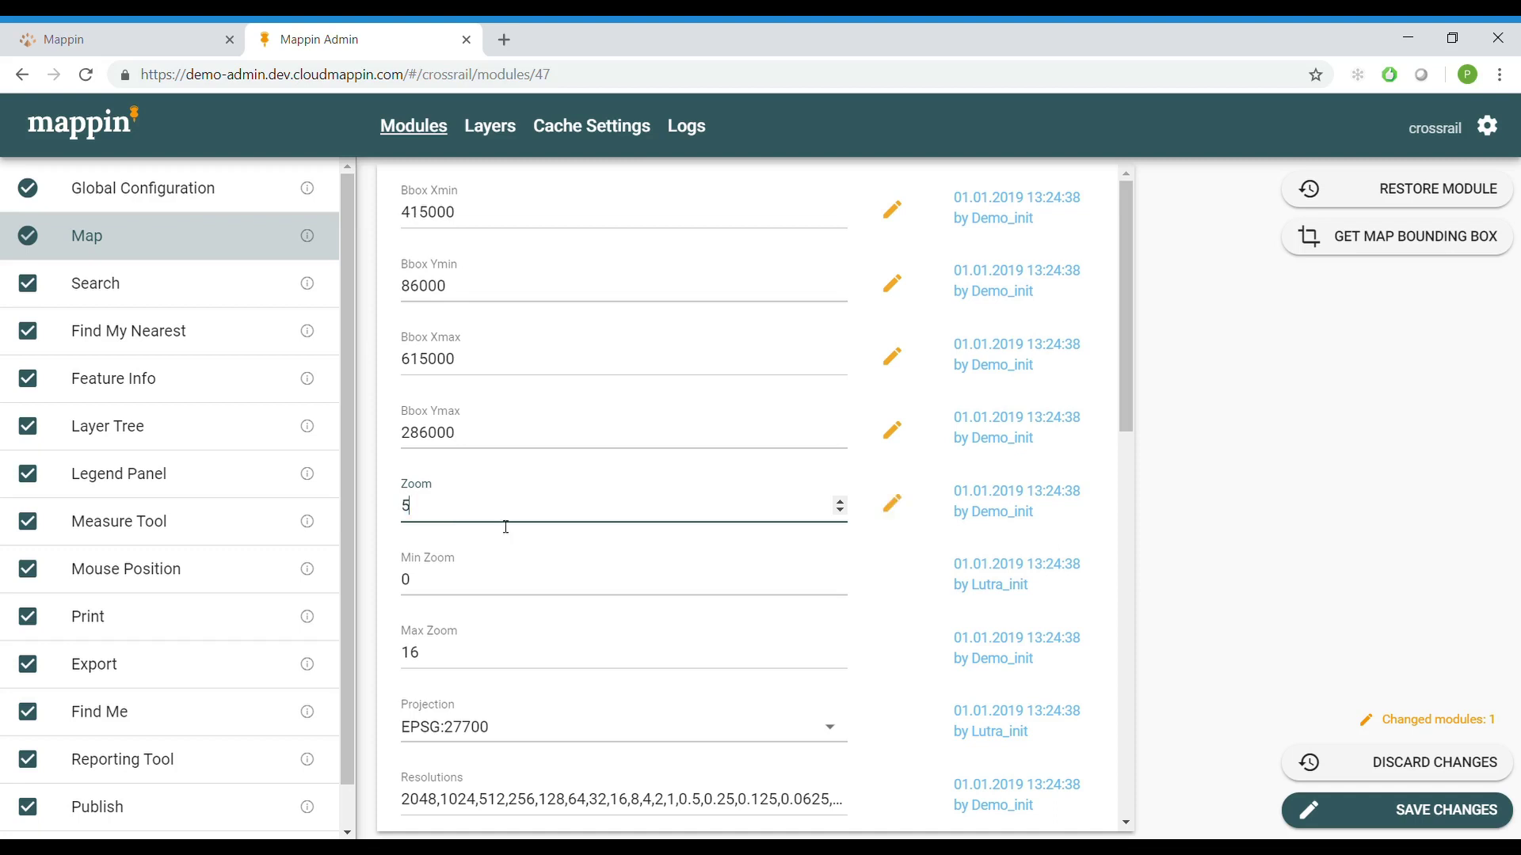
pyautogui.click(1409, 816)
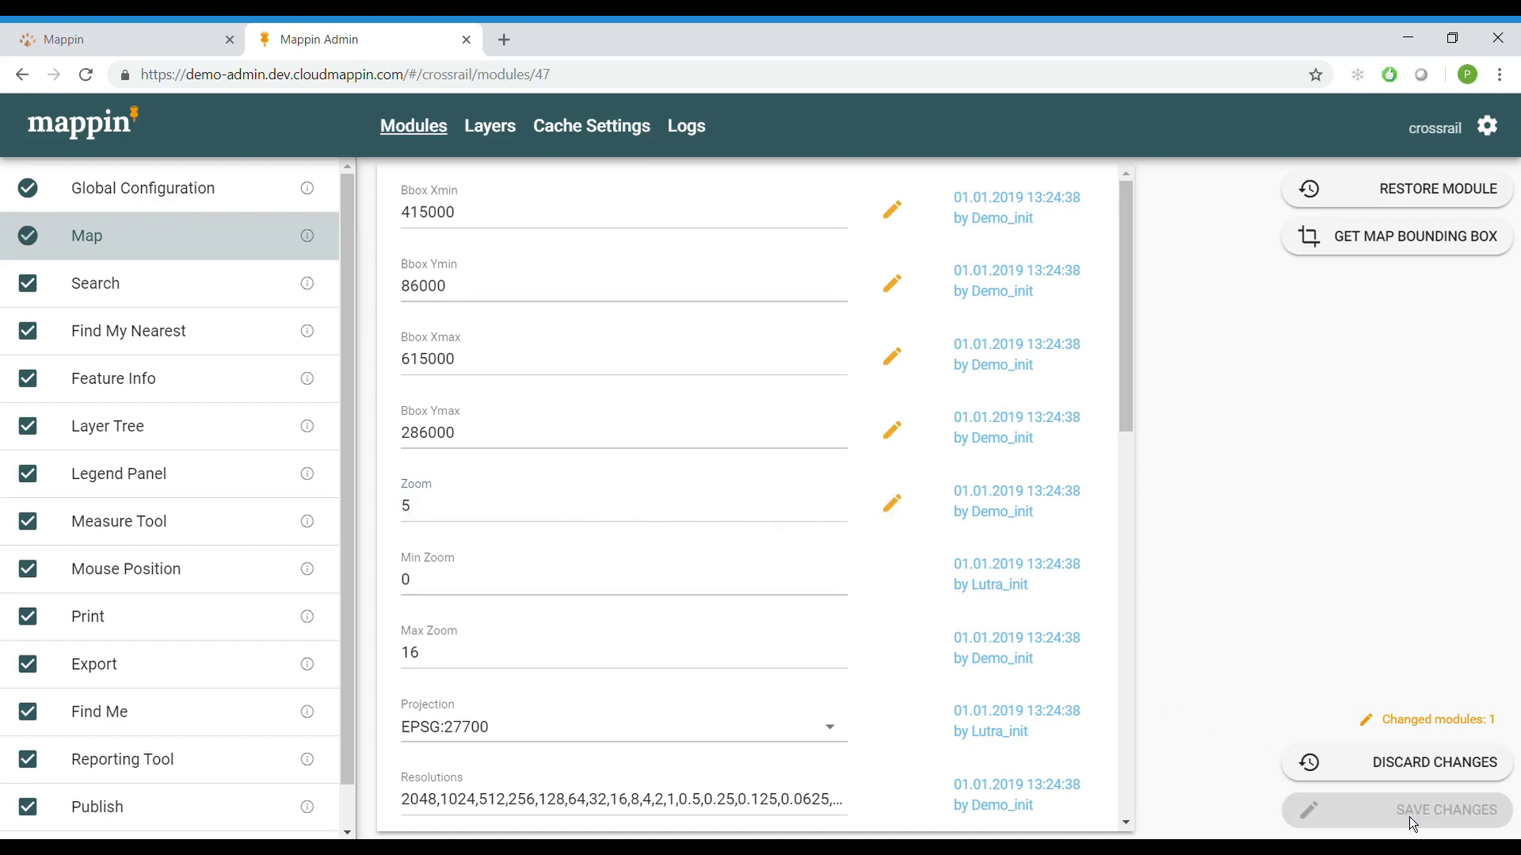
# Remove the saved #map view from the crossrail URL, reload, and scroll-zoom to check the extent.
pyautogui.click(127, 39)
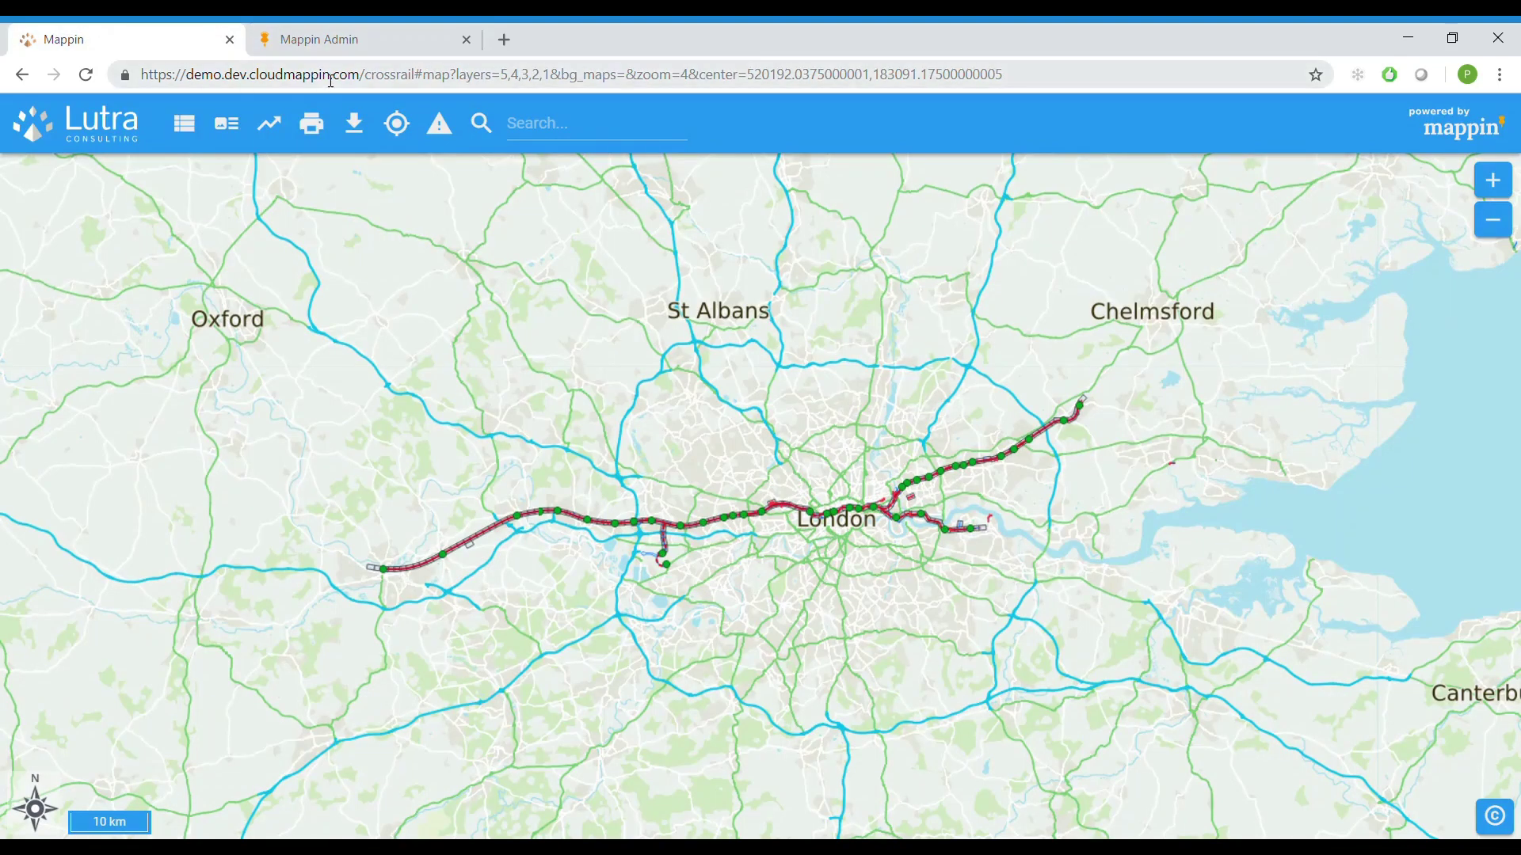
pyautogui.click(425, 75)
pyautogui.click(425, 75)
pyautogui.hotkey('shift', 'End')
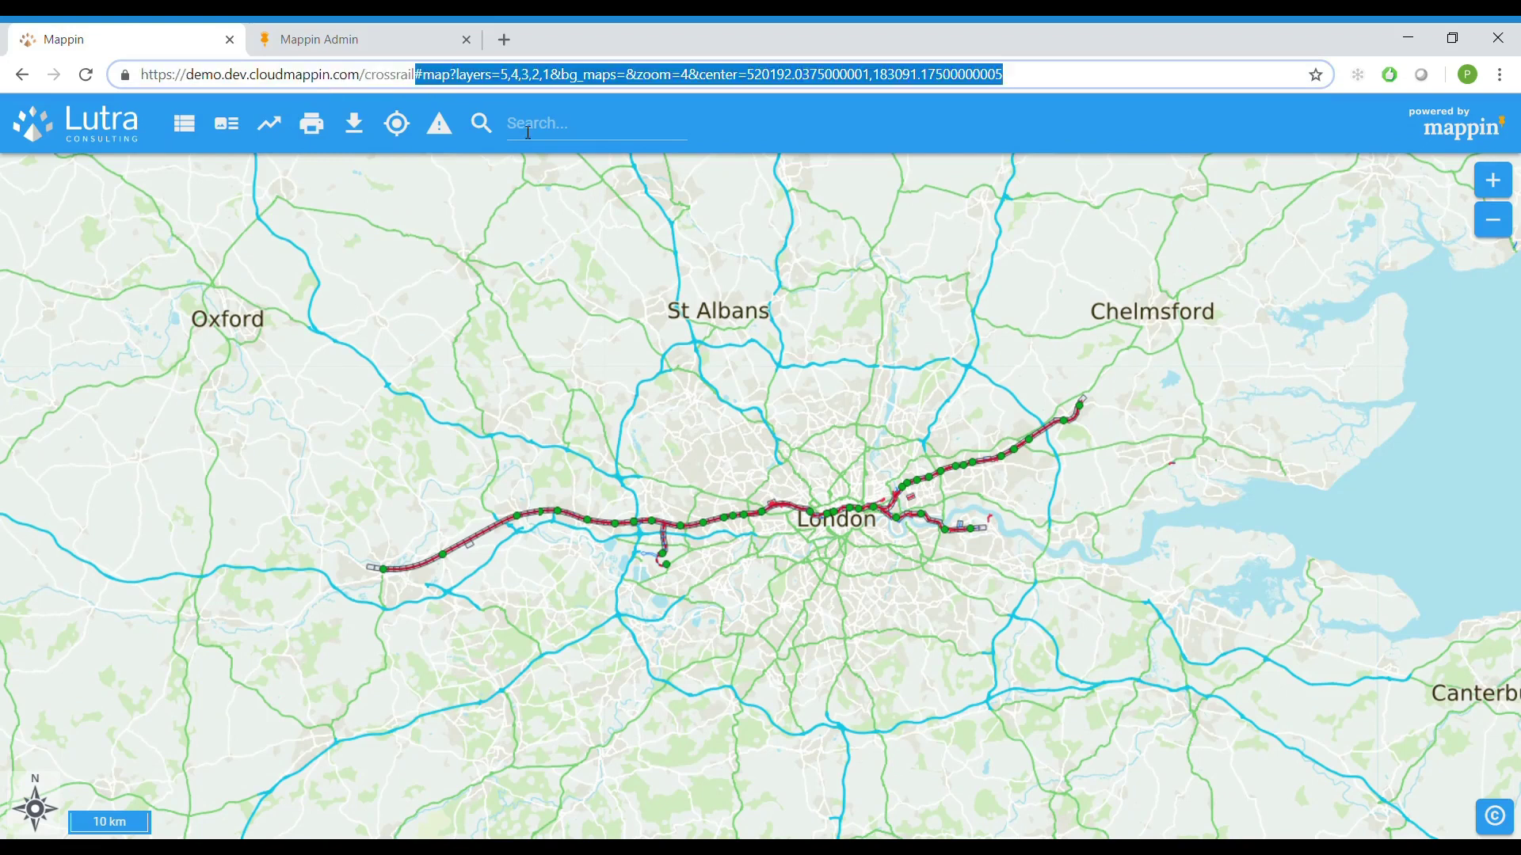
pyautogui.press('Delete')
pyautogui.press('Return')
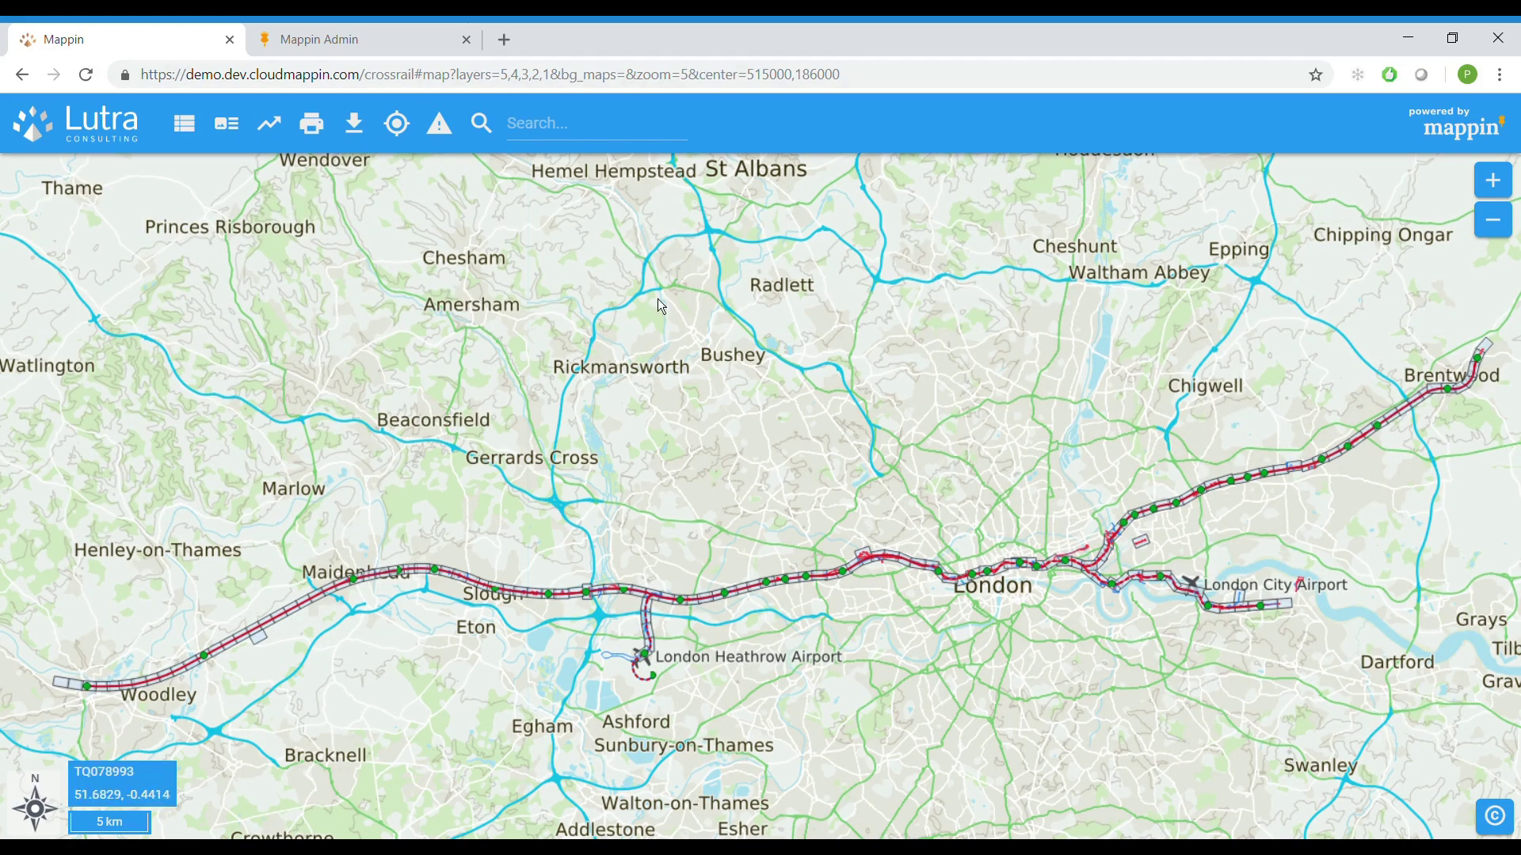
pyautogui.scroll(-1, 658, 298)
pyautogui.scroll(-1, 824, 368)
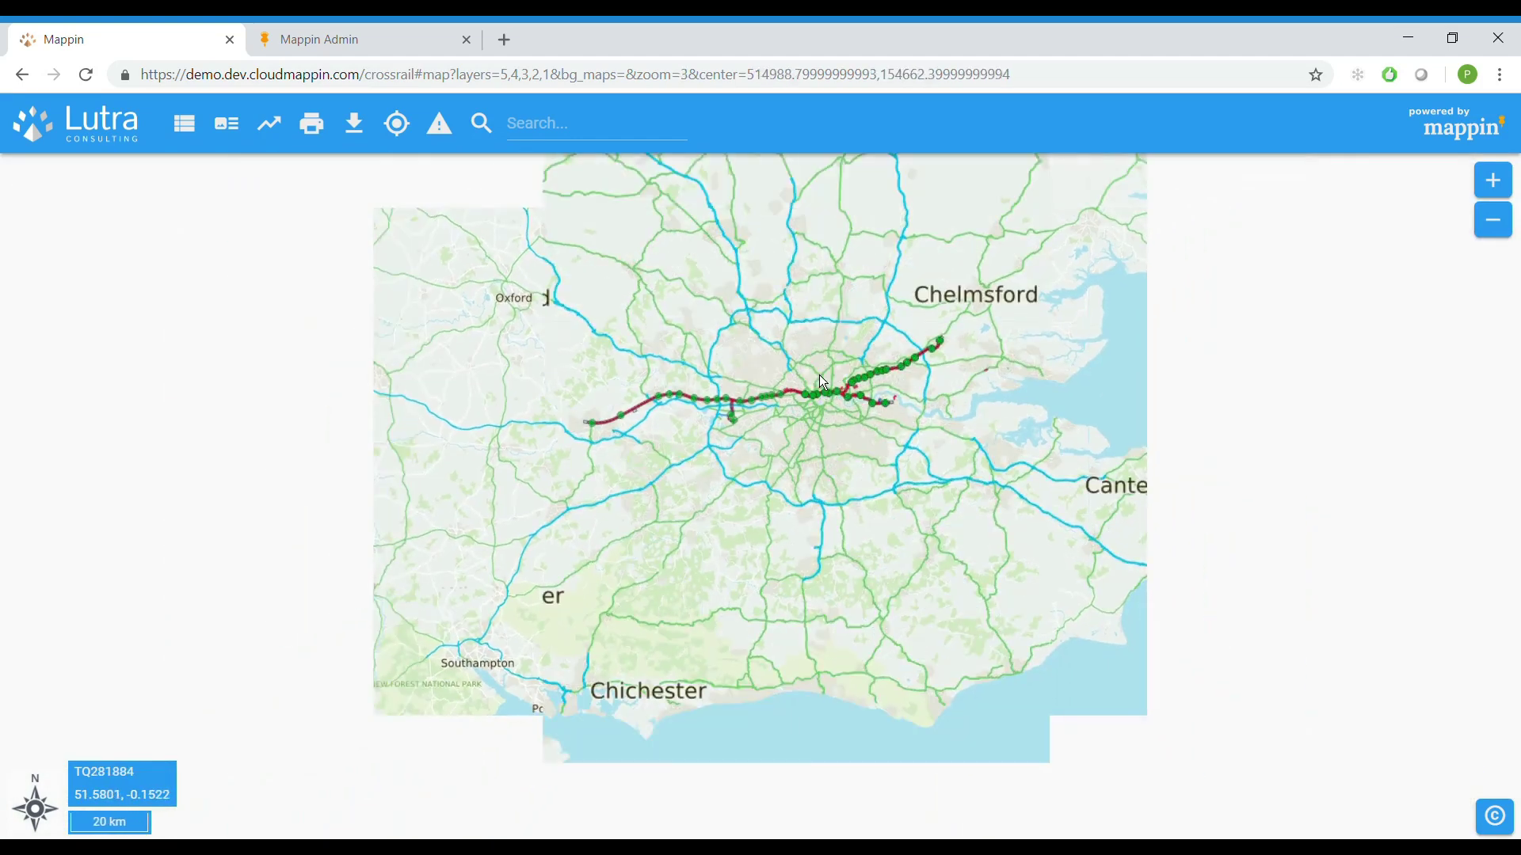
pyautogui.scroll(1, 821, 373)
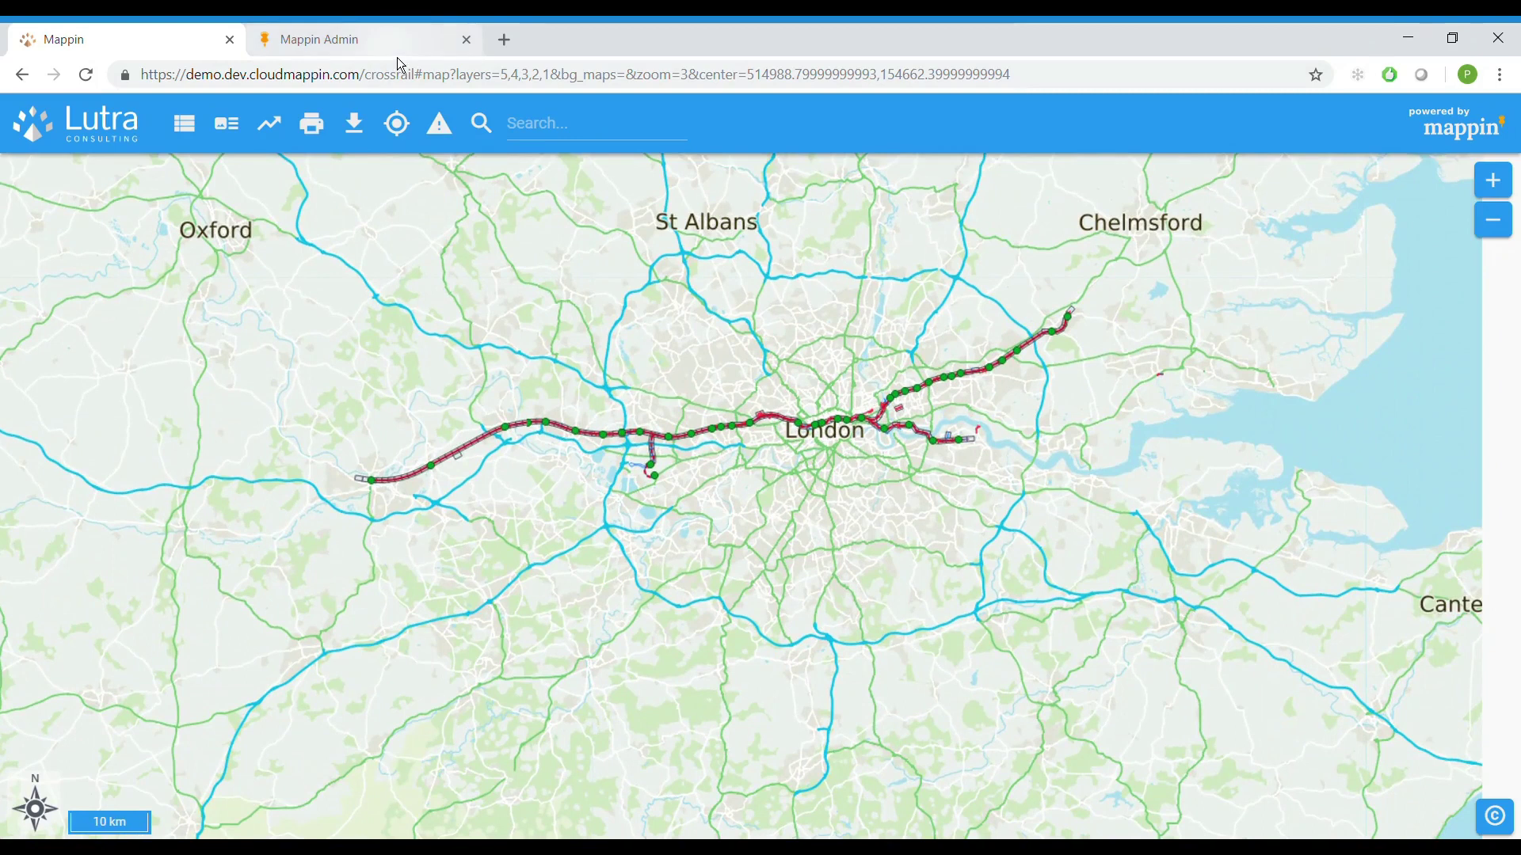
# Save Min Zoom 4 in the Map module, check the viewer's layer list, then return to Admin.
pyautogui.click(396, 57)
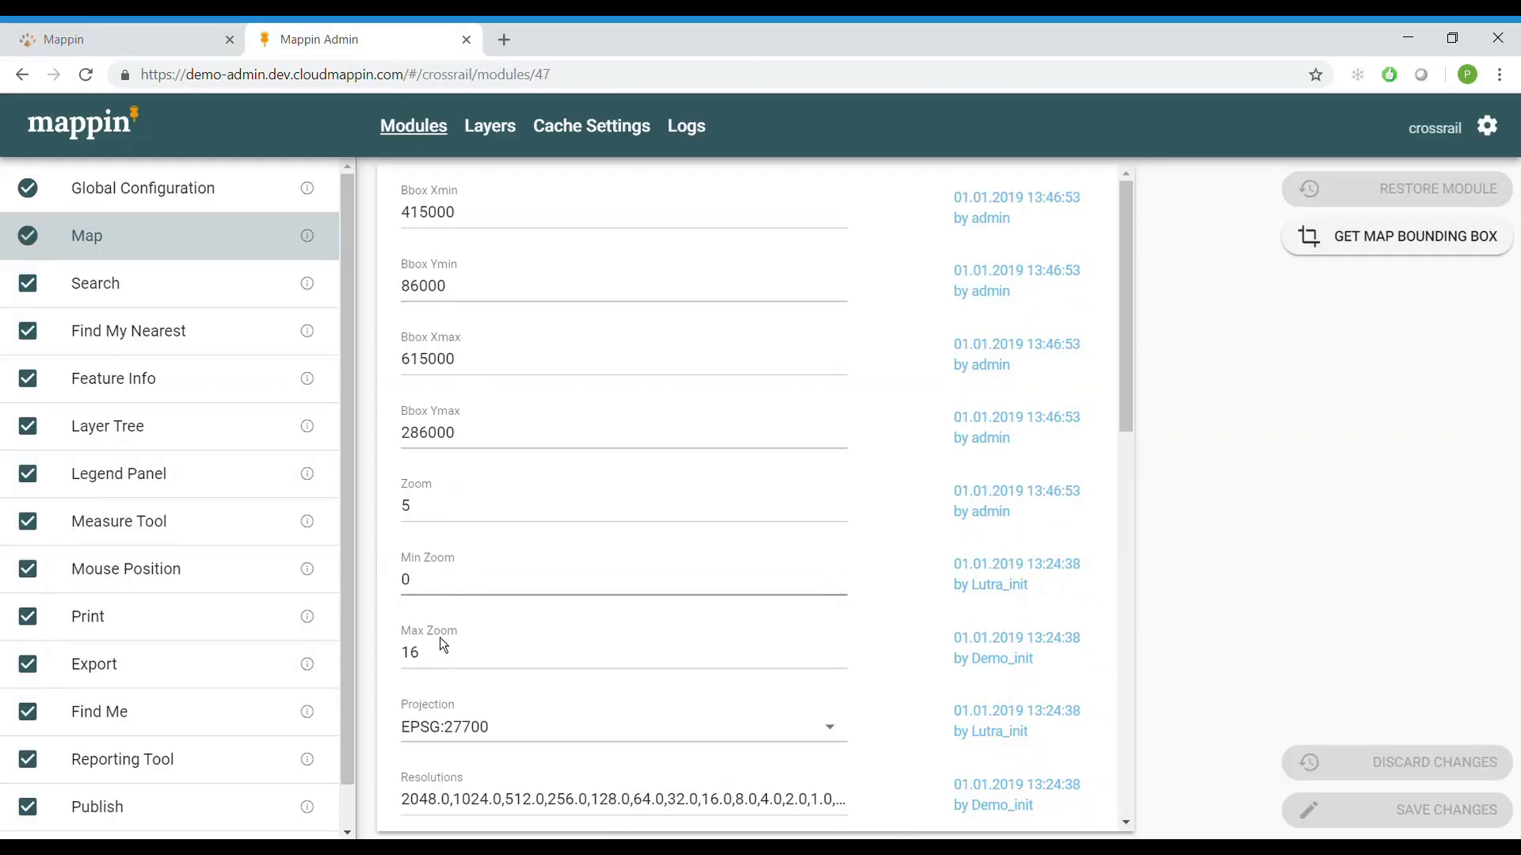
pyautogui.doubleClick(406, 579)
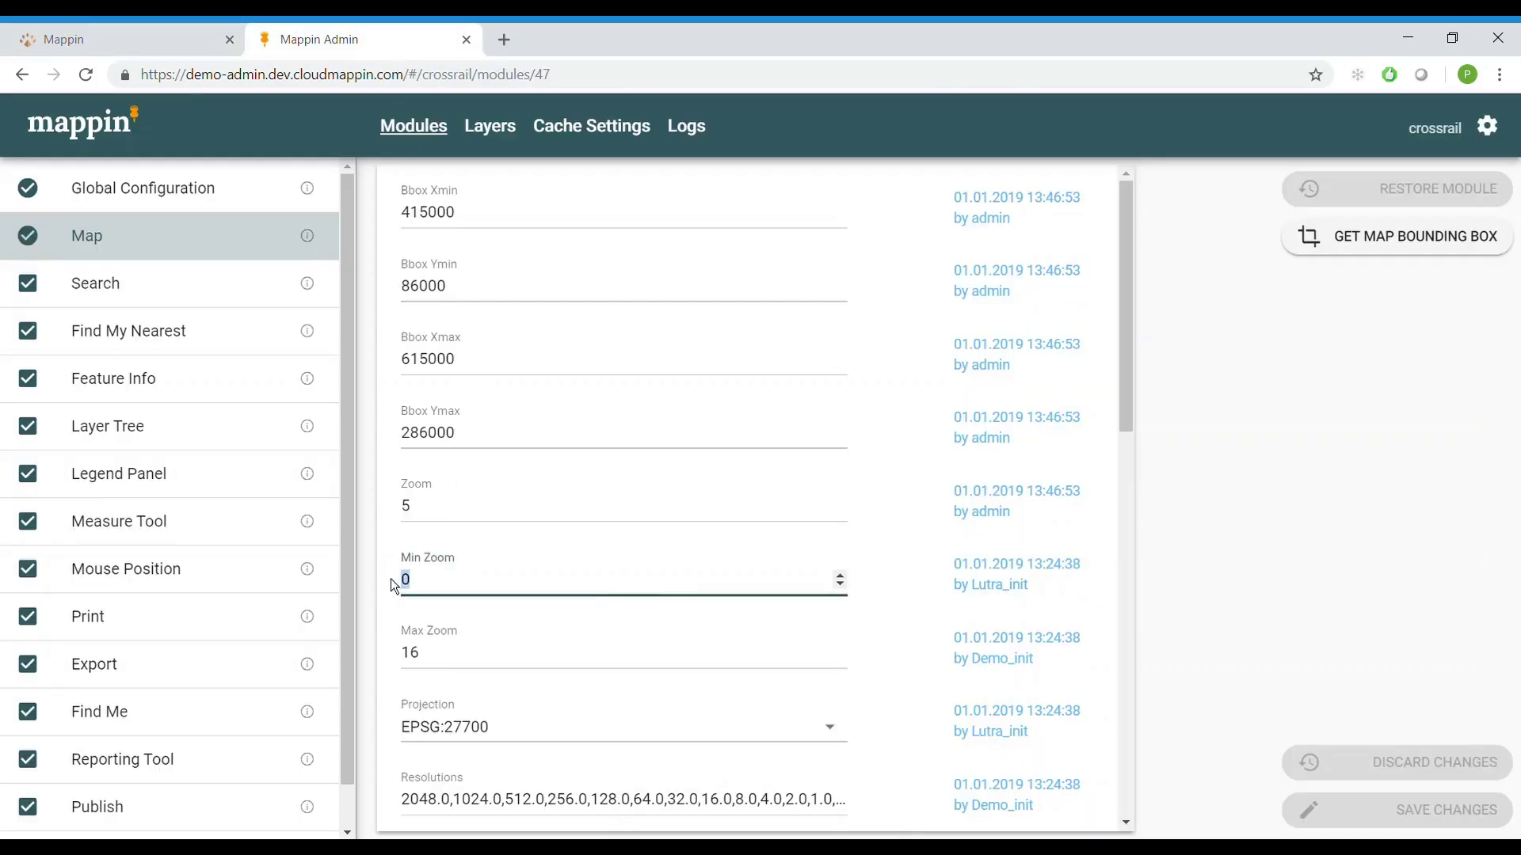
pyautogui.write('4')
pyautogui.click(1415, 817)
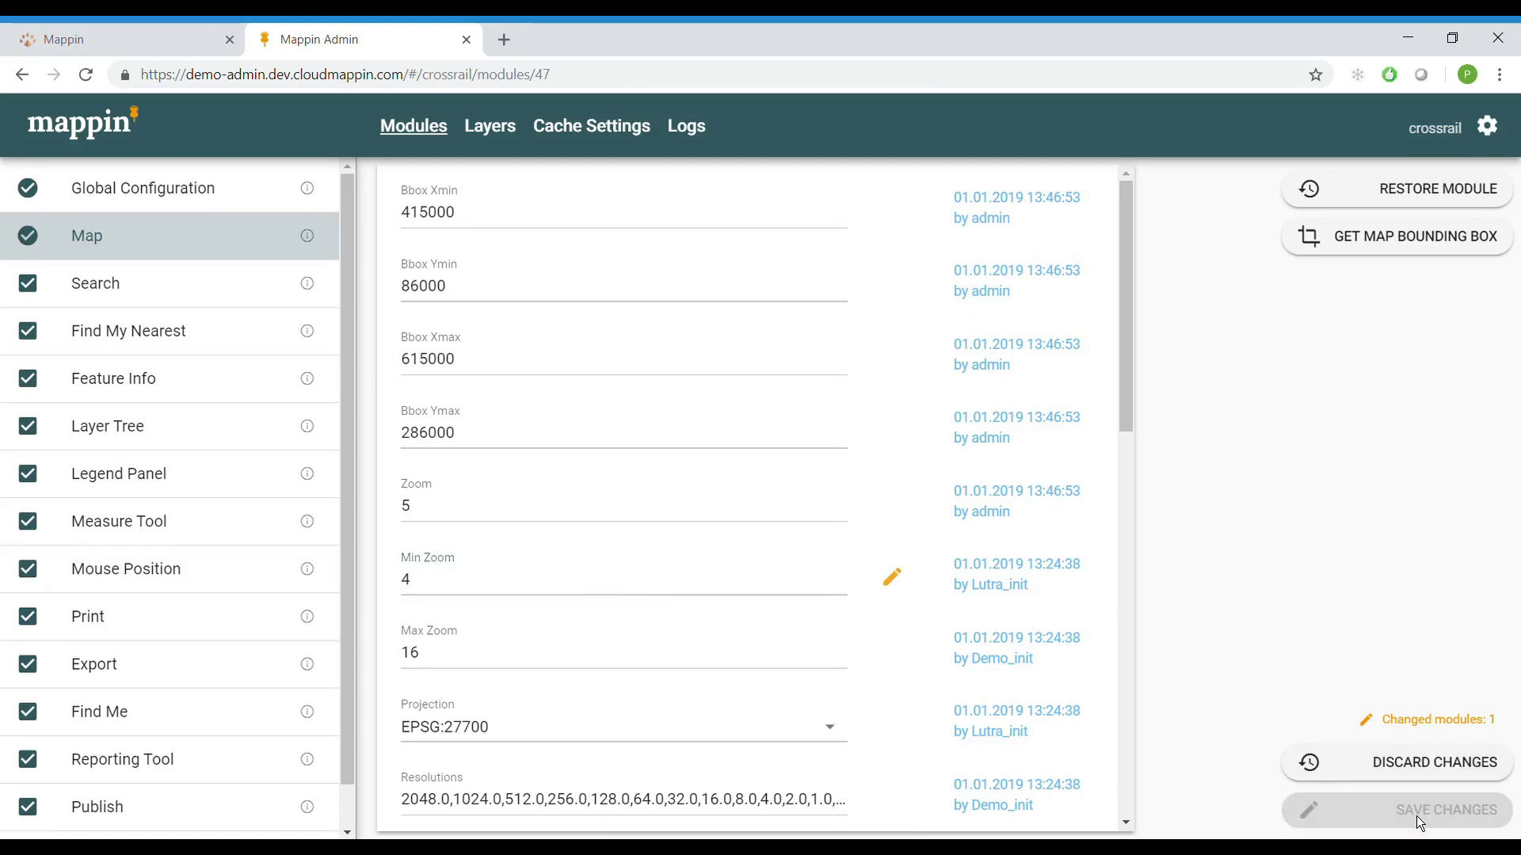
pyautogui.click(82, 36)
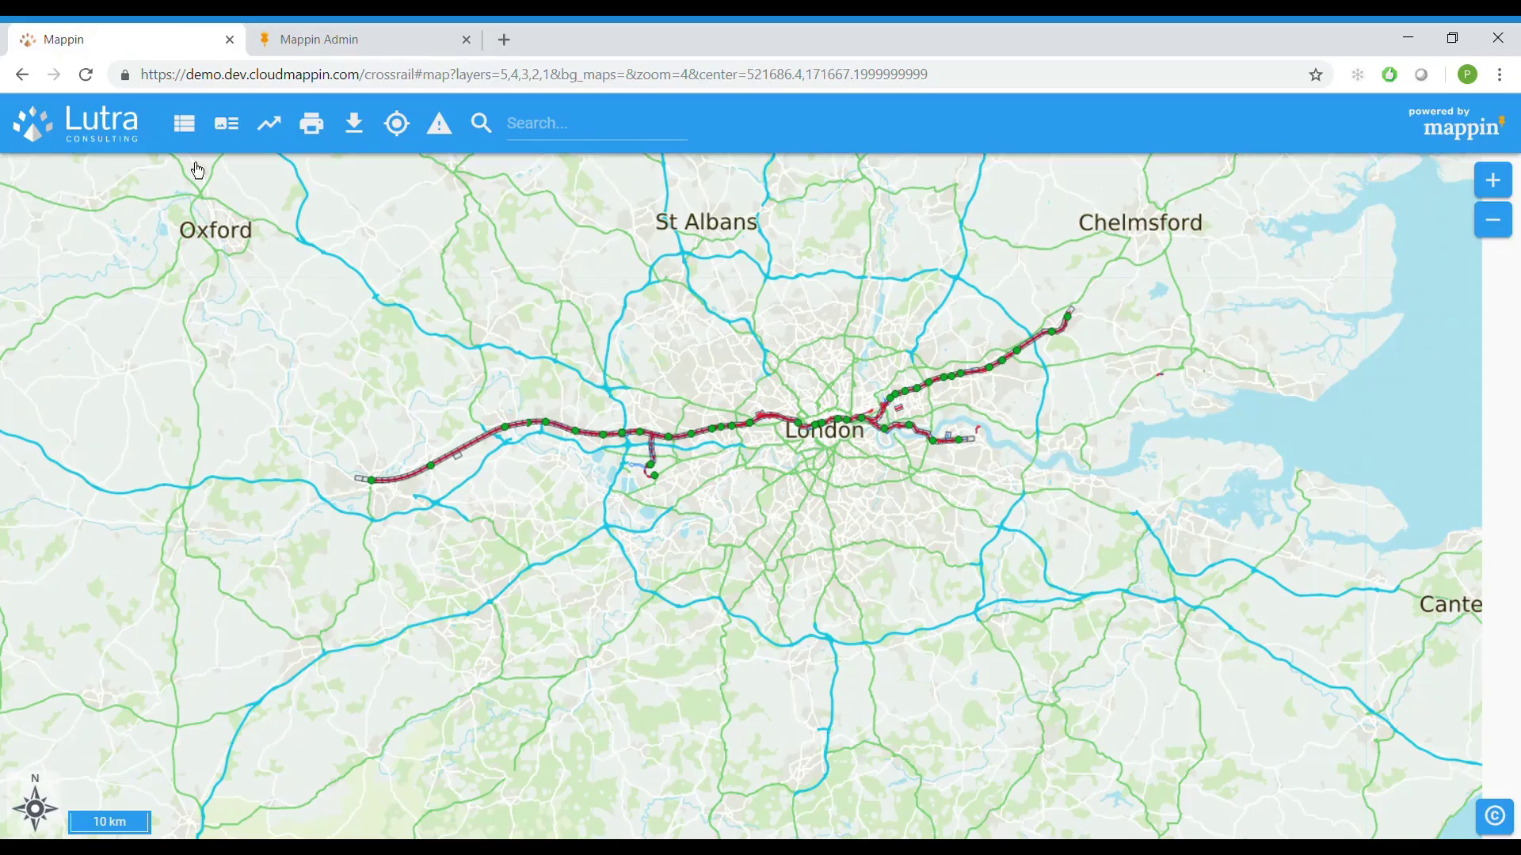
pyautogui.click(184, 124)
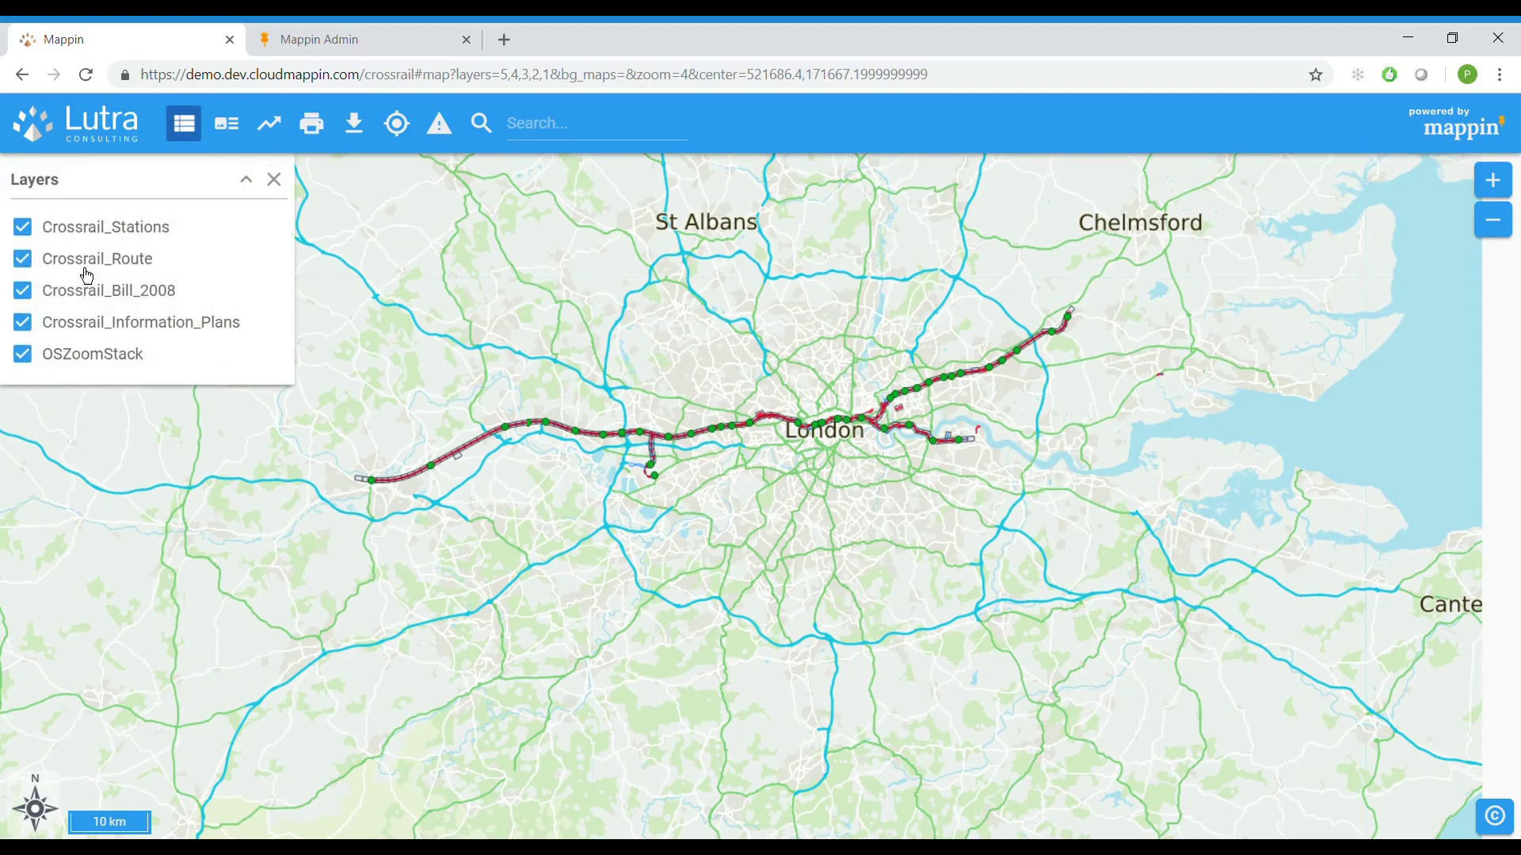
pyautogui.click(317, 46)
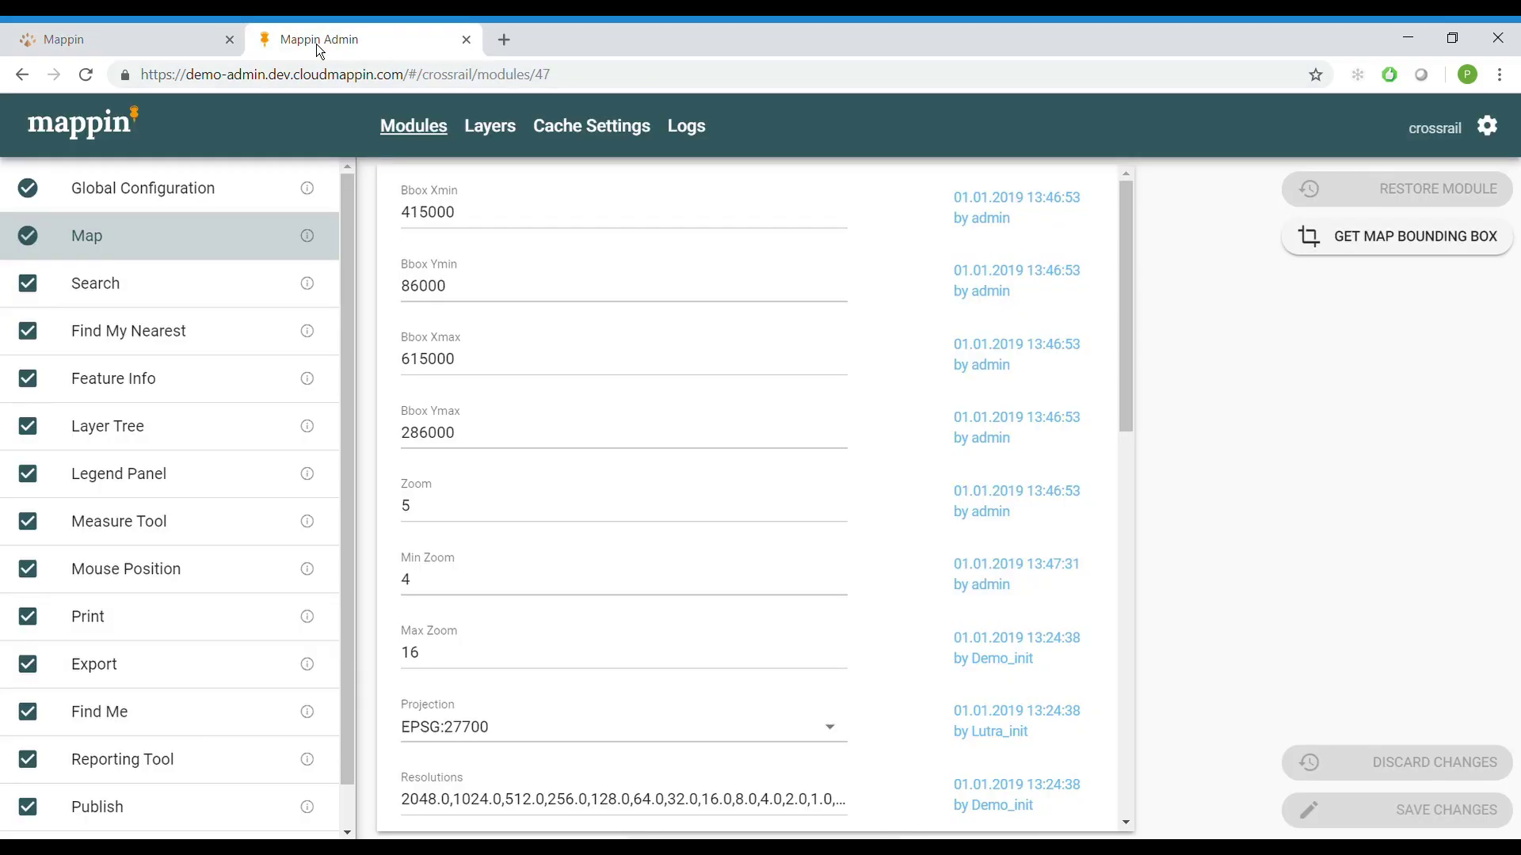
# Rename the Crossrail_Stations and Crossrail_Route aliases to Stations and Route.
pyautogui.click(500, 133)
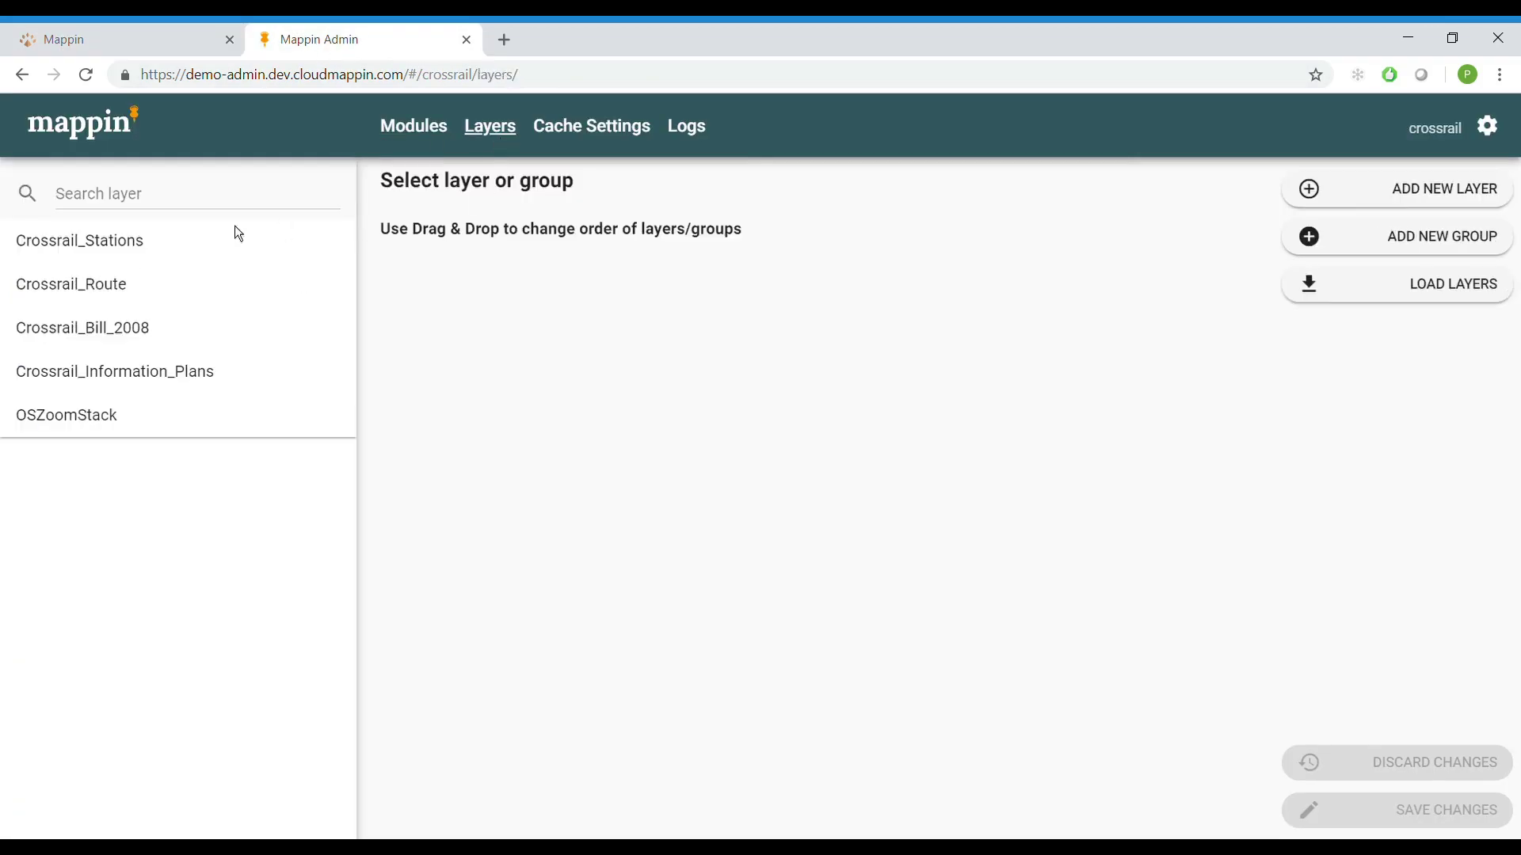
pyautogui.click(180, 255)
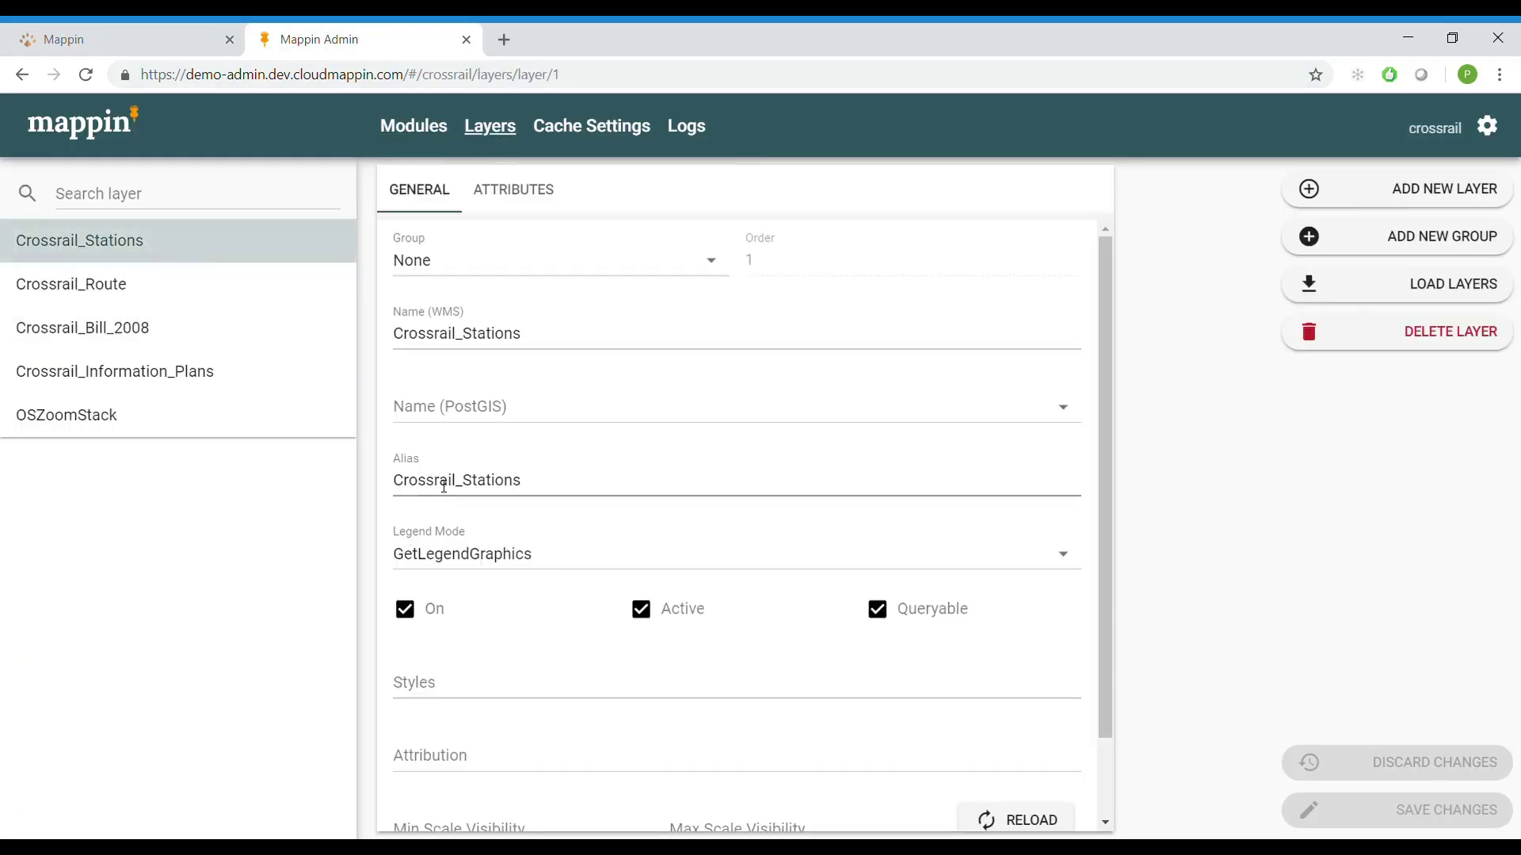
pyautogui.moveTo(546, 485); pyautogui.dragTo(400, 497)
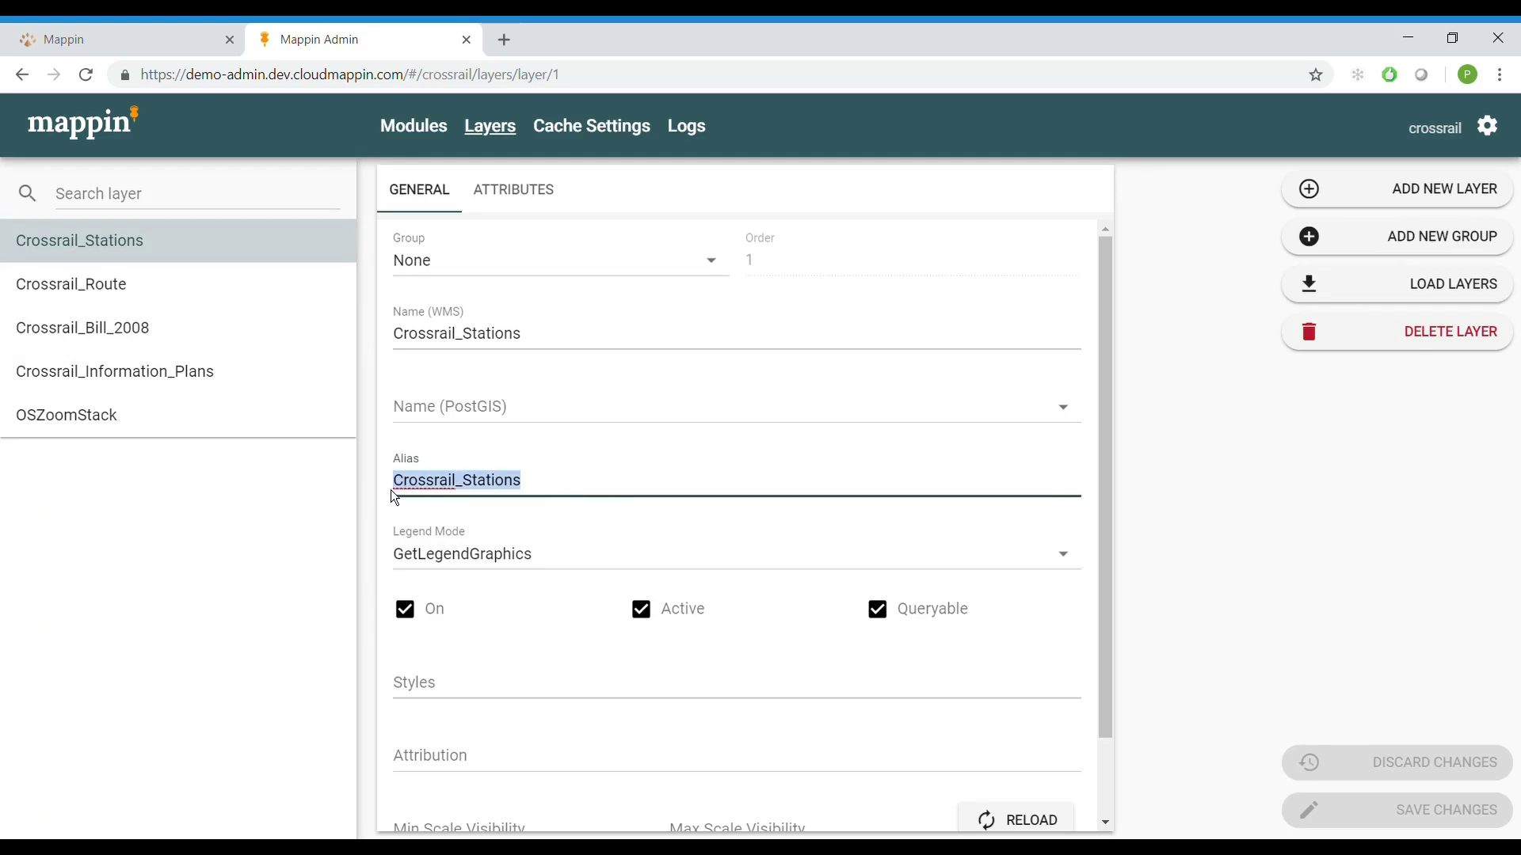
pyautogui.write('Stations')
pyautogui.press('Down')
pyautogui.moveTo(500, 495); pyautogui.dragTo(364, 499)
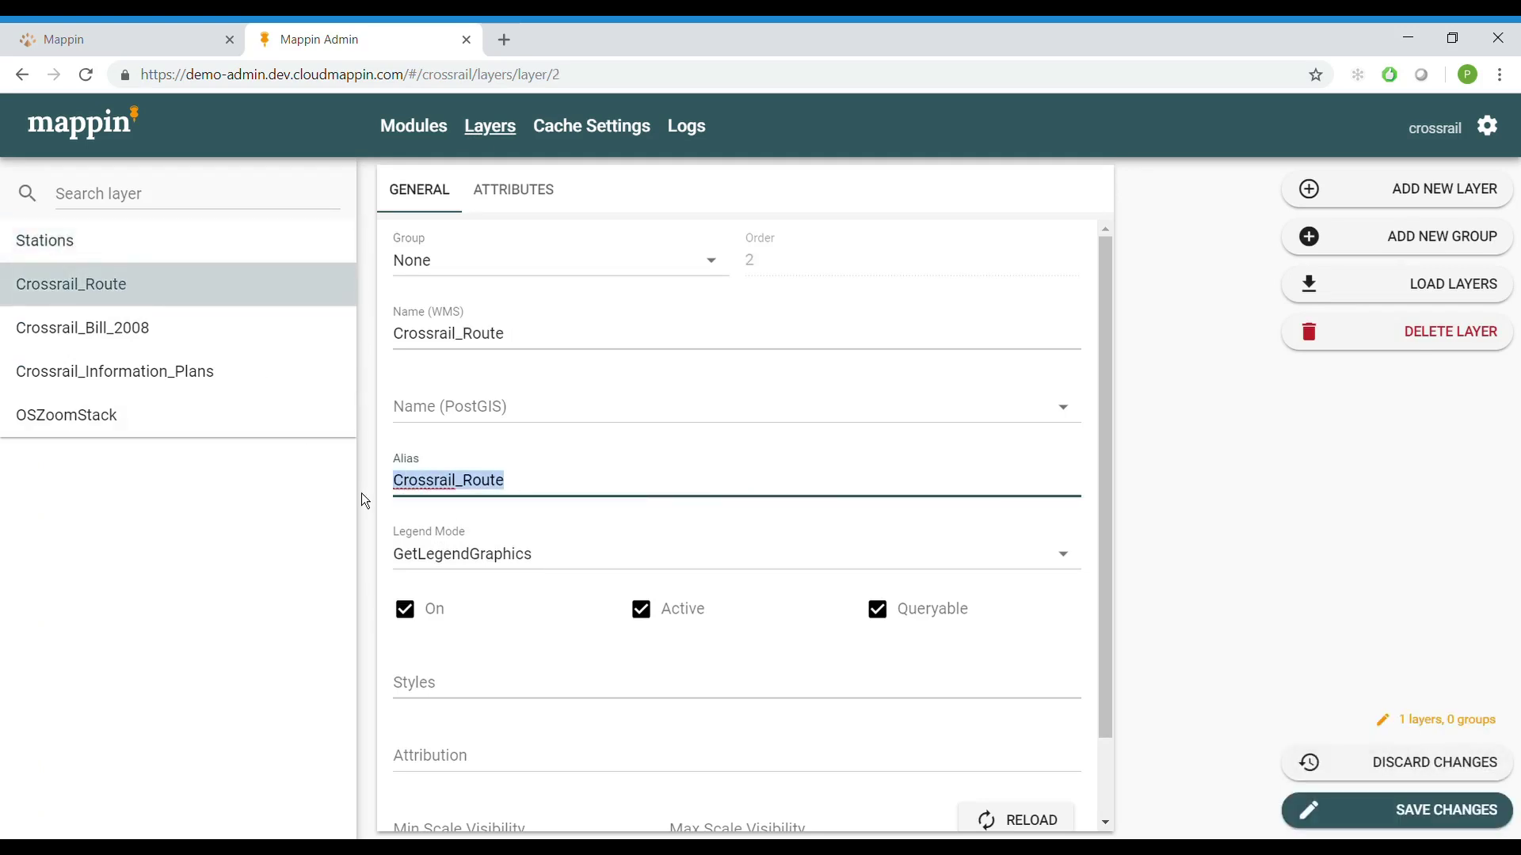
pyautogui.write('Route')
# Change the next two aliases to 'Crossrail Bill (2008)' and 'Information Plans'.
pyautogui.click(111, 342)
pyautogui.moveTo(539, 483); pyautogui.dragTo(381, 485)
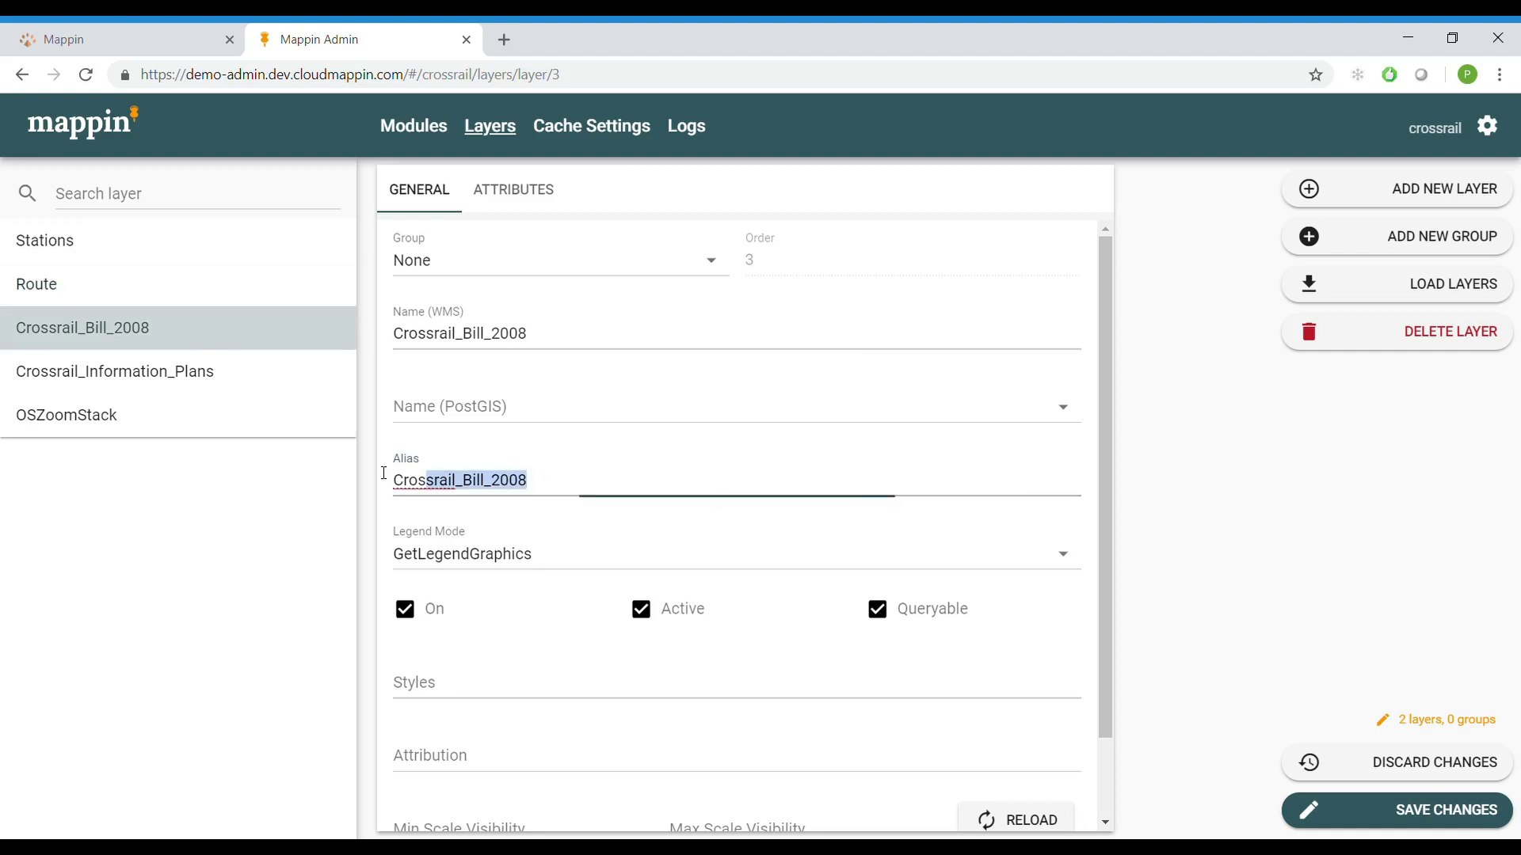
pyautogui.write('Crossrail Bill (2008)')
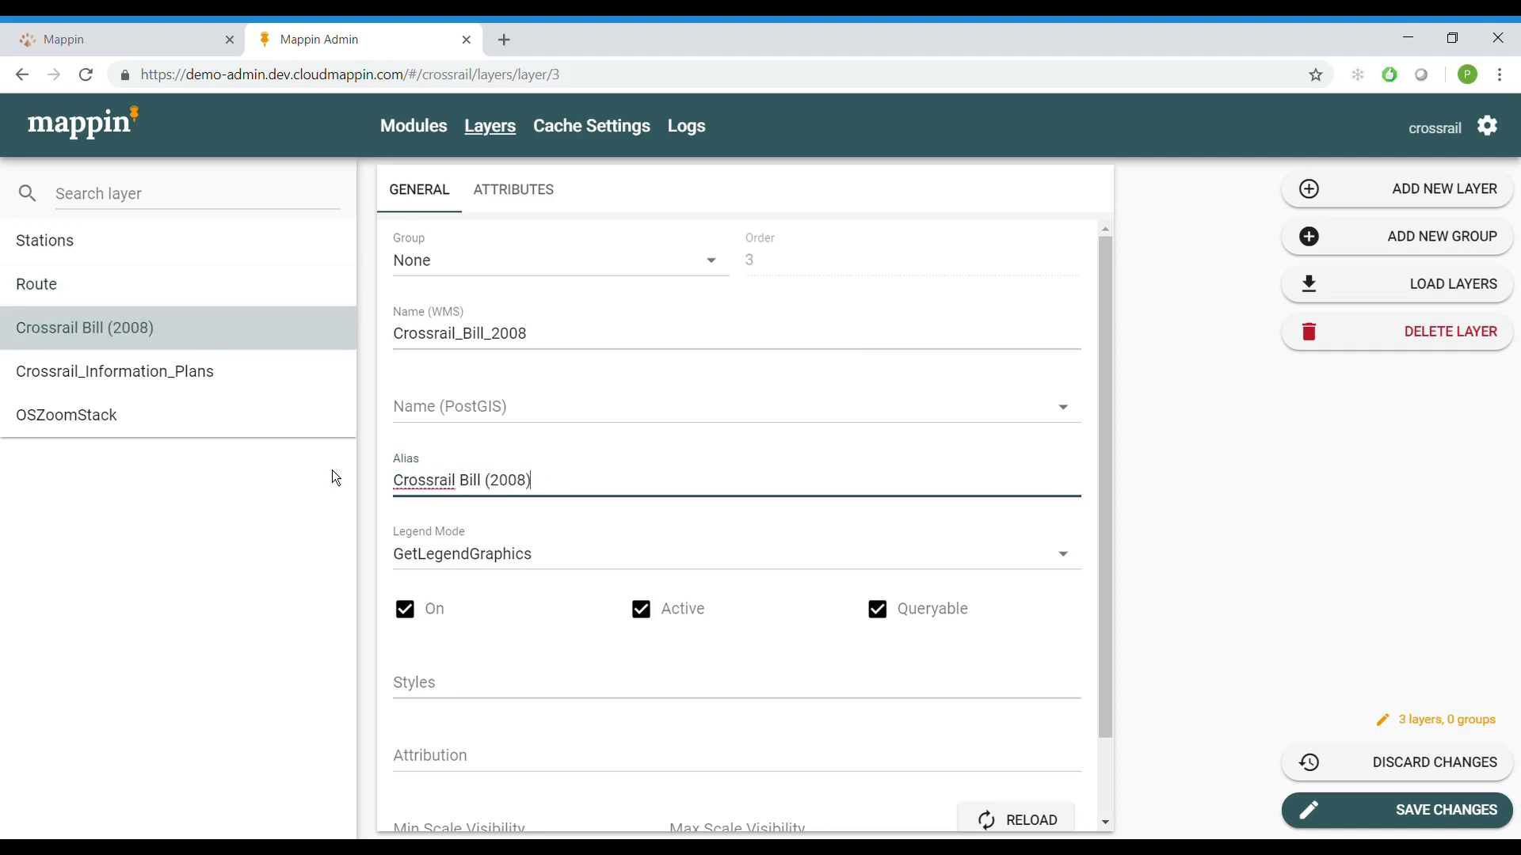
pyautogui.click(153, 379)
pyautogui.click(632, 482)
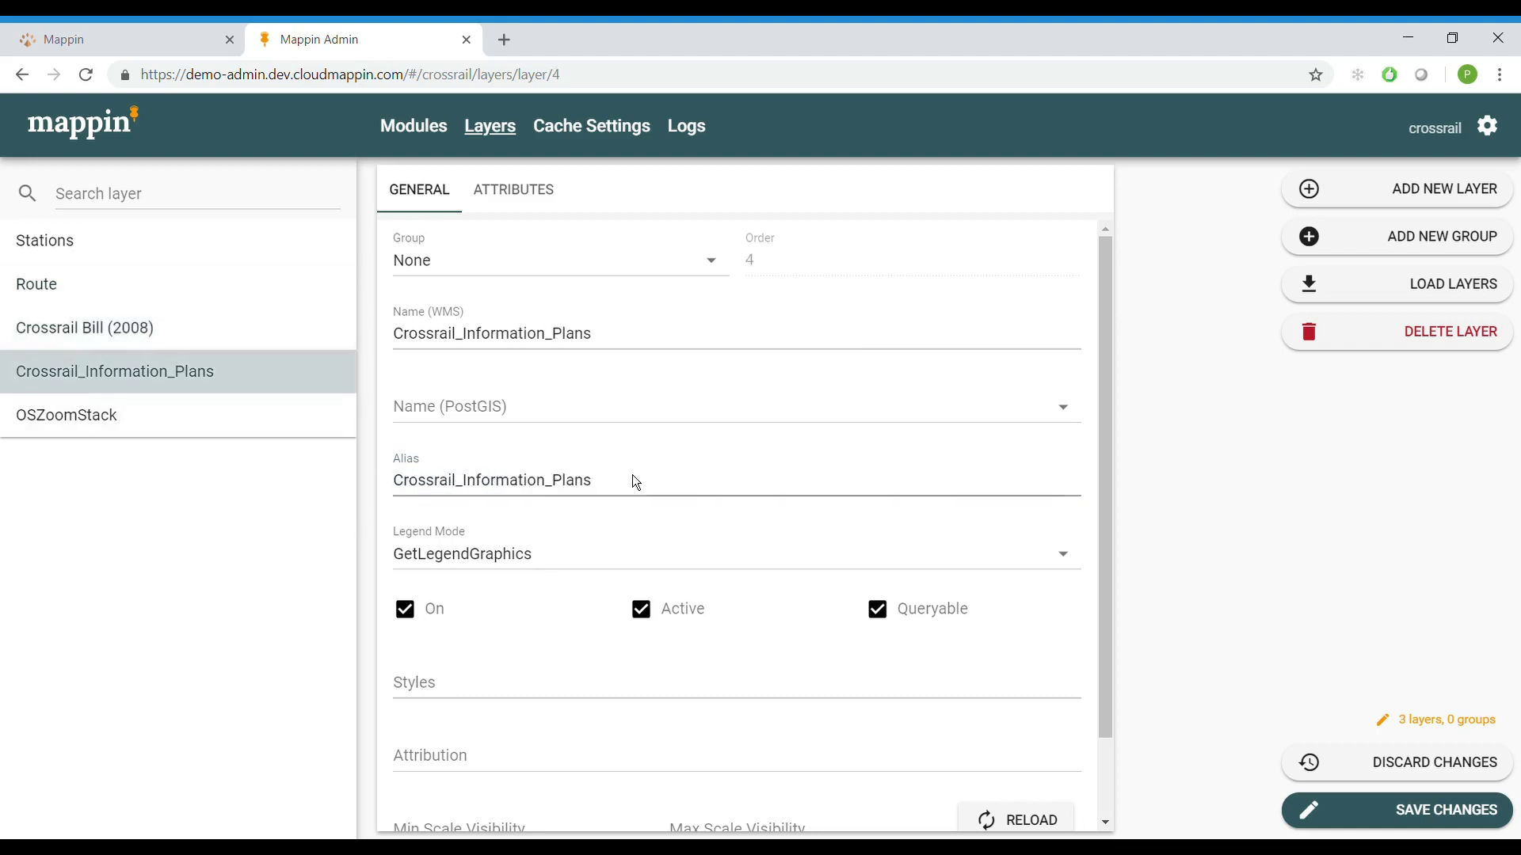
pyautogui.hotkey('ctrl', 'a')
pyautogui.hotkey('shift', 'Left')
pyautogui.hotkey('shift', 'Left')
pyautogui.hotkey('shift', 'Left')
pyautogui.hotkey('shift', 'Left')
pyautogui.hotkey('shift', 'Left')
pyautogui.hotkey('shift', 'Left')
pyautogui.hotkey('shift', 'Left')
pyautogui.hotkey('shift', 'Left')
pyautogui.hotkey('shift', 'Left')
pyautogui.hotkey('shift', 'Left')
pyautogui.hotkey('shift', 'Left')
pyautogui.hotkey('shift', 'Left')
pyautogui.hotkey('shift', 'Left')
pyautogui.hotkey('shift', 'Left')
pyautogui.hotkey('shift', 'Left')
pyautogui.hotkey('shift', 'Left')
pyautogui.hotkey('shift', 'Left')
pyautogui.press('BackSpace')
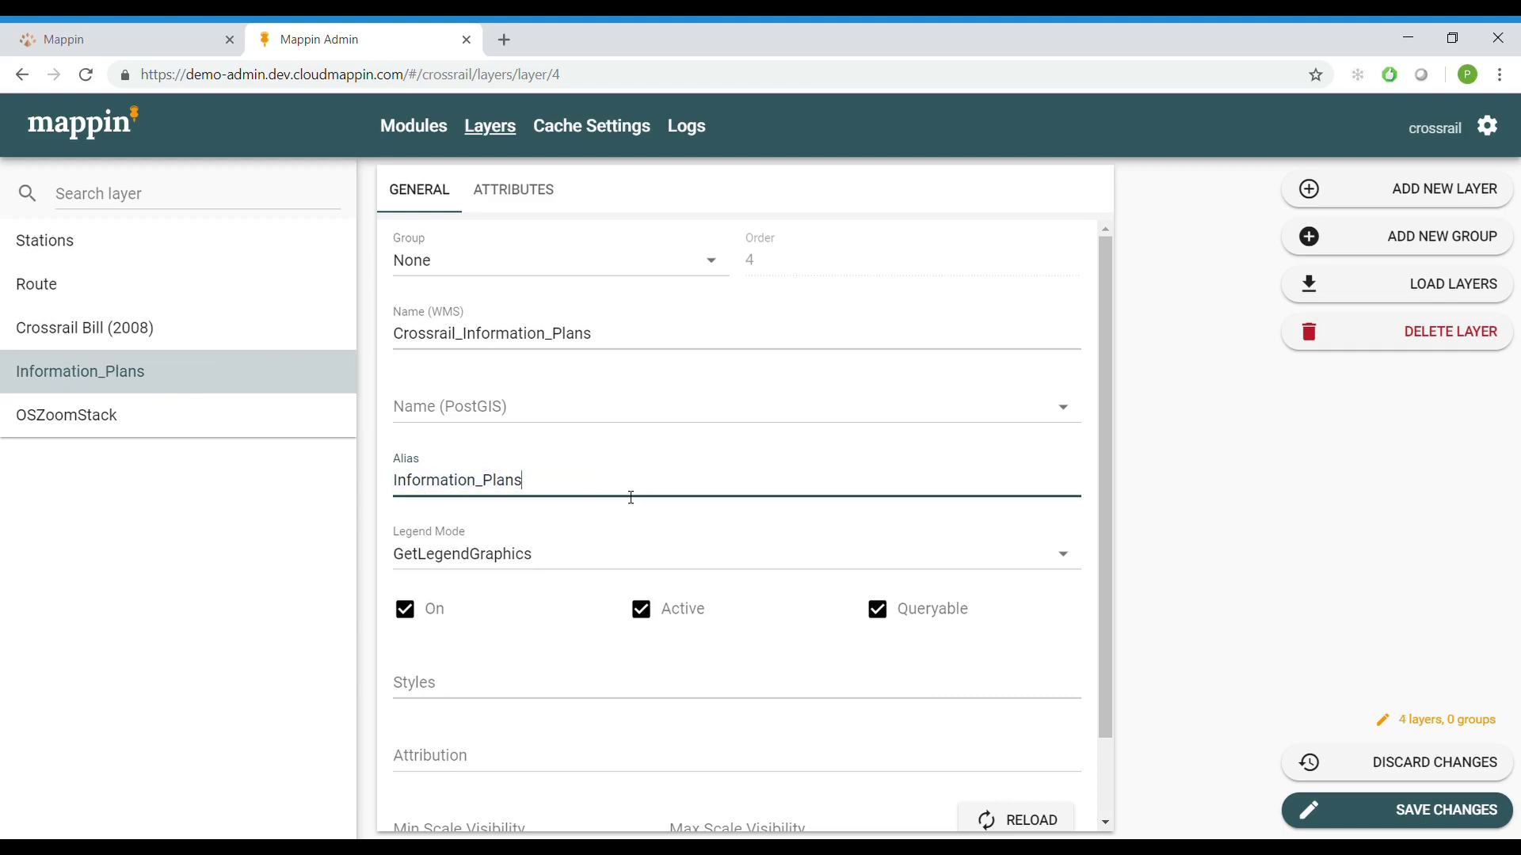
pyautogui.press('Left')
pyautogui.press('Left')
pyautogui.press('BackSpace')
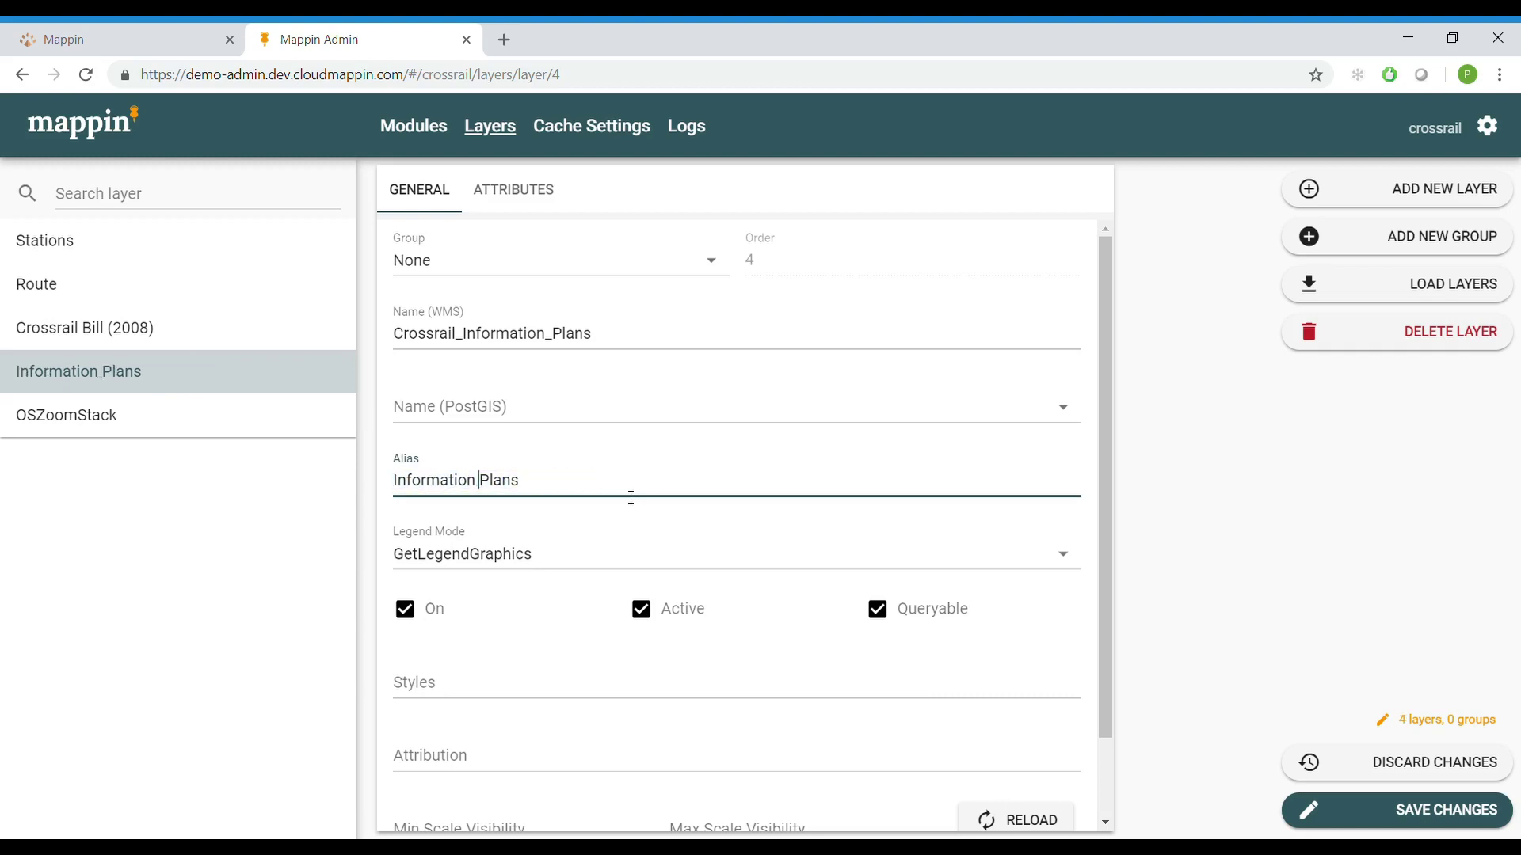
# Rename the OSZoomStack alias to 'Background Map' and save all alias changes.
pyautogui.click(153, 420)
pyautogui.press('BackSpace')
pyautogui.write('Backgrou')
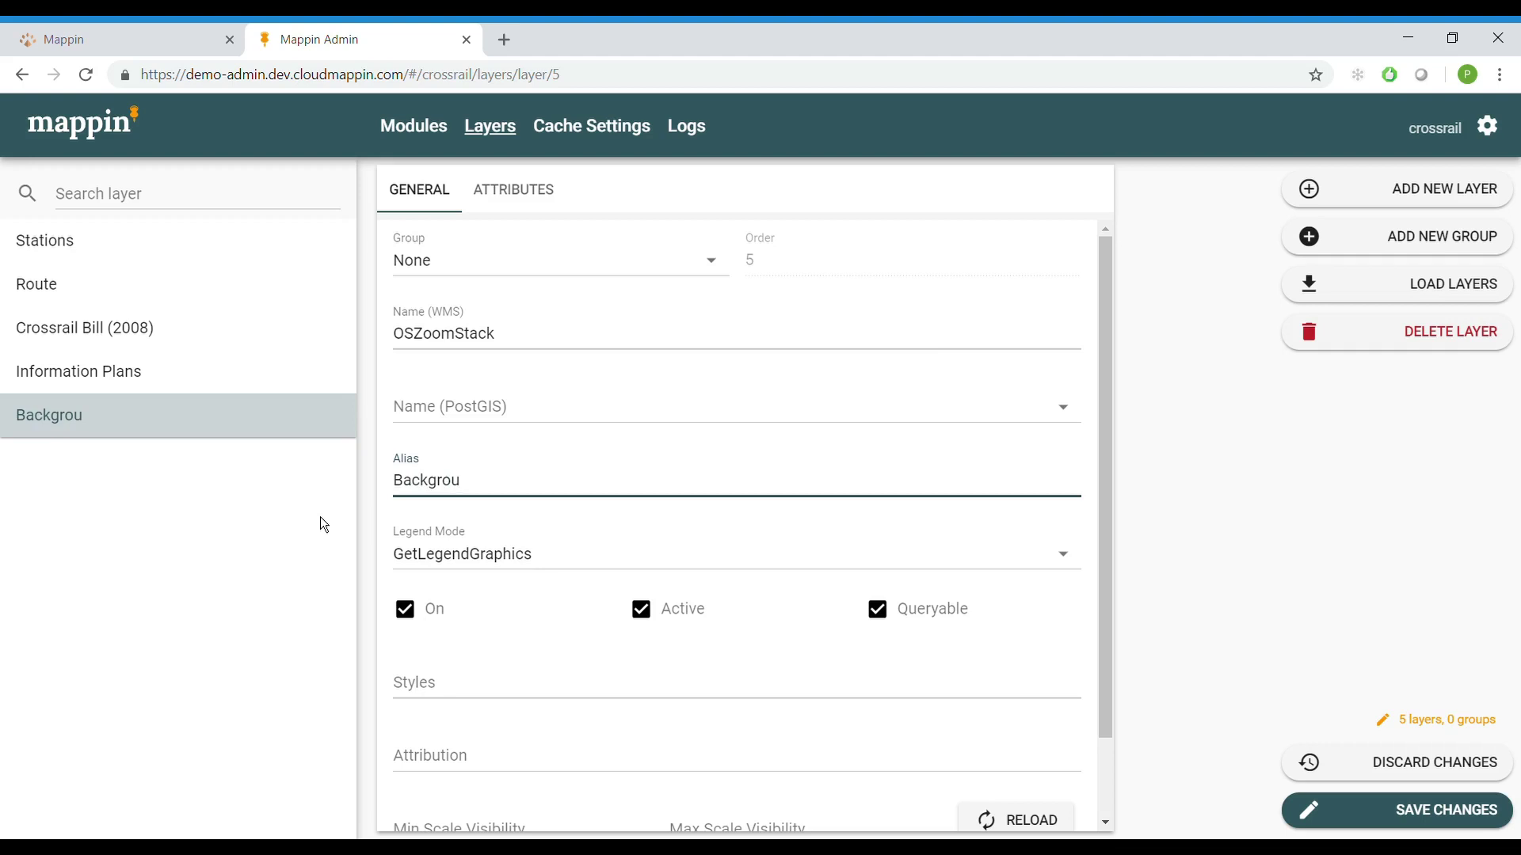
pyautogui.write('nd Map')
pyautogui.click(1402, 816)
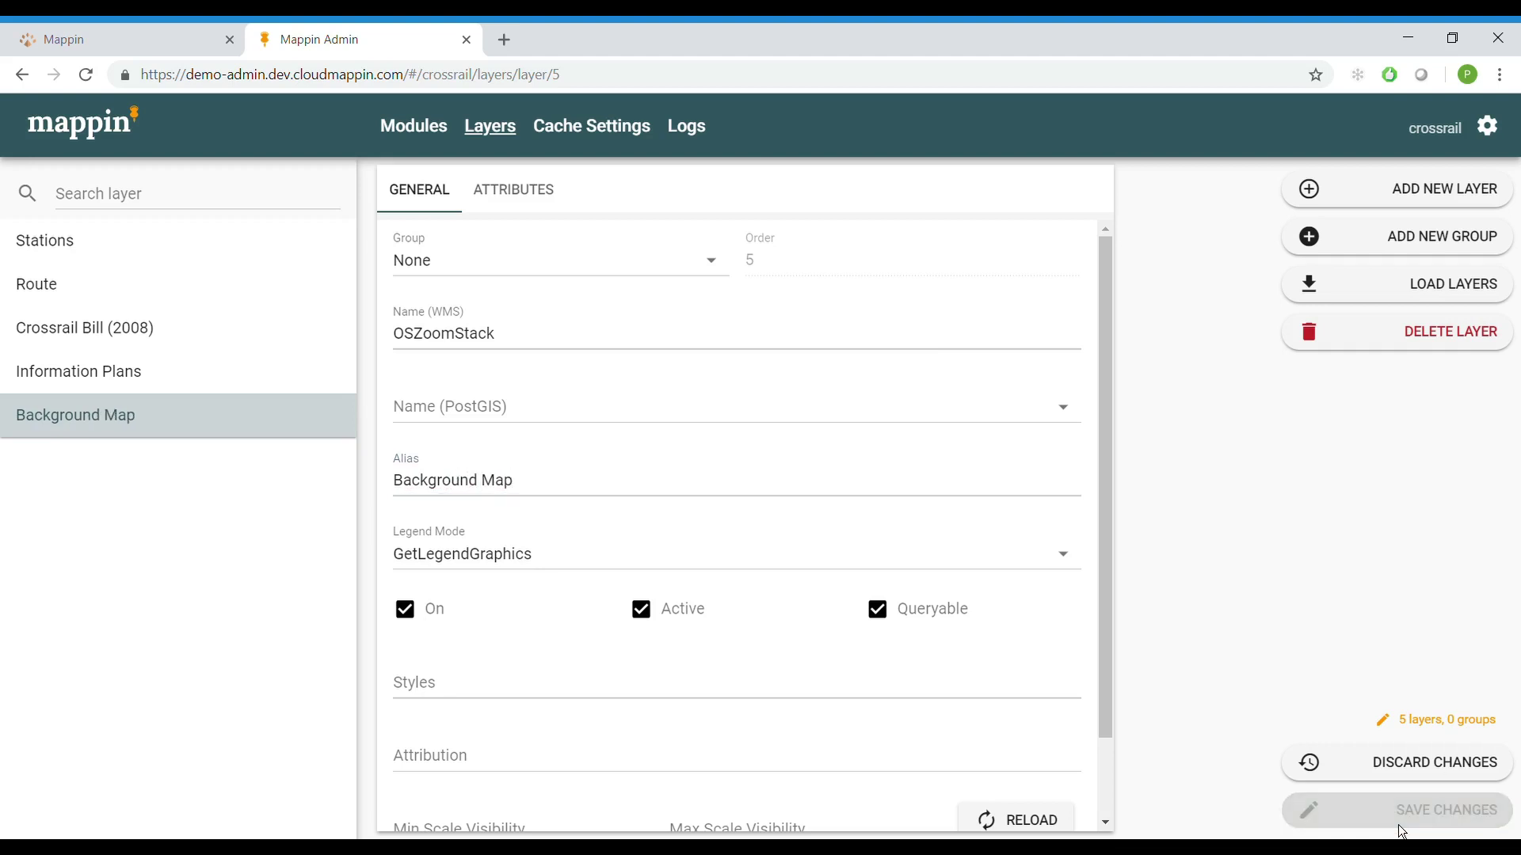
pyautogui.click(163, 40)
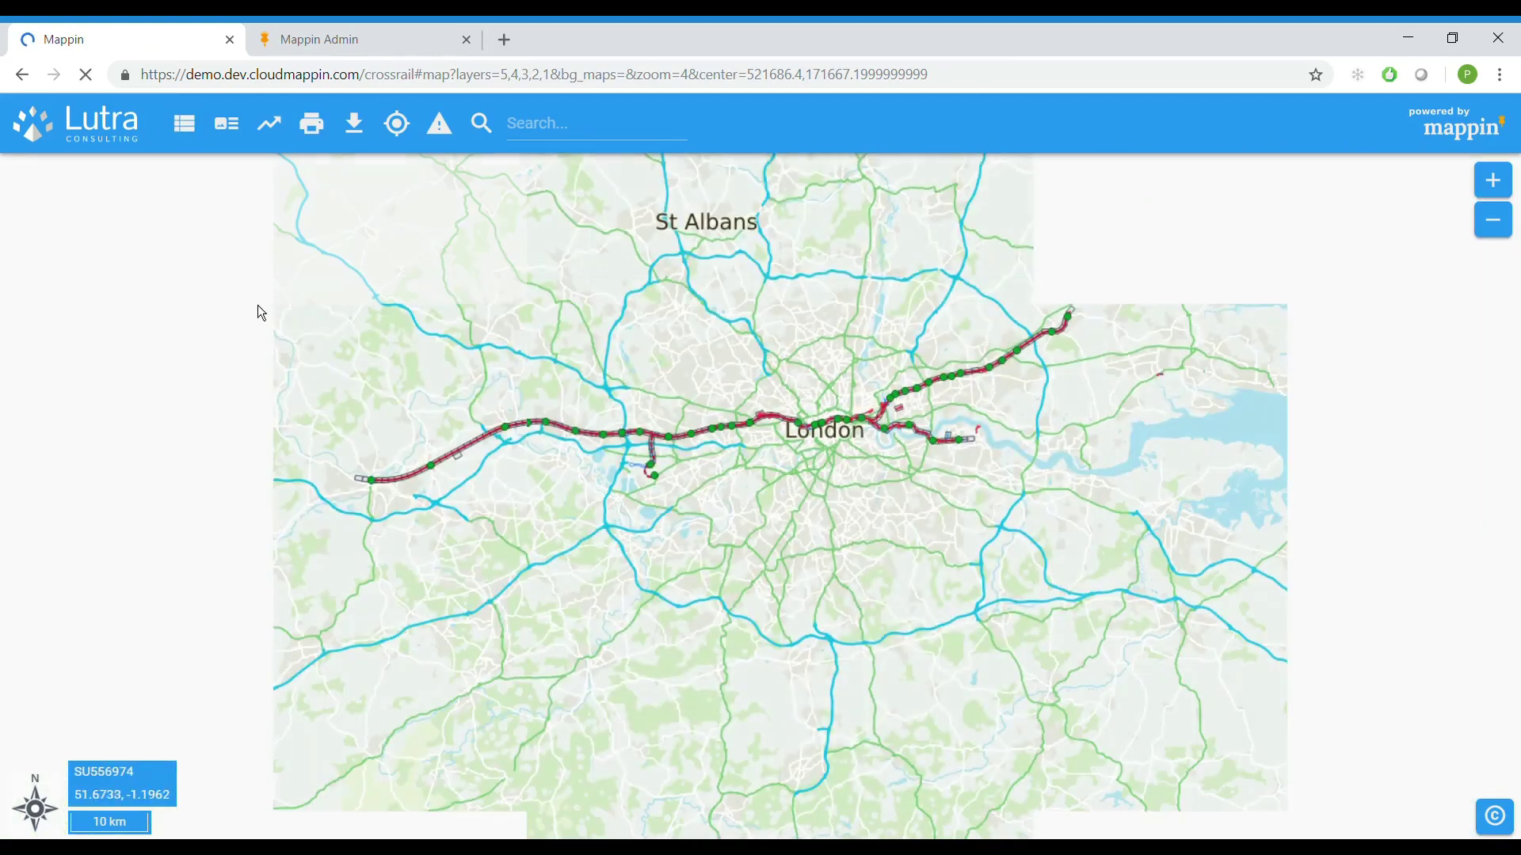
pyautogui.click(195, 146)
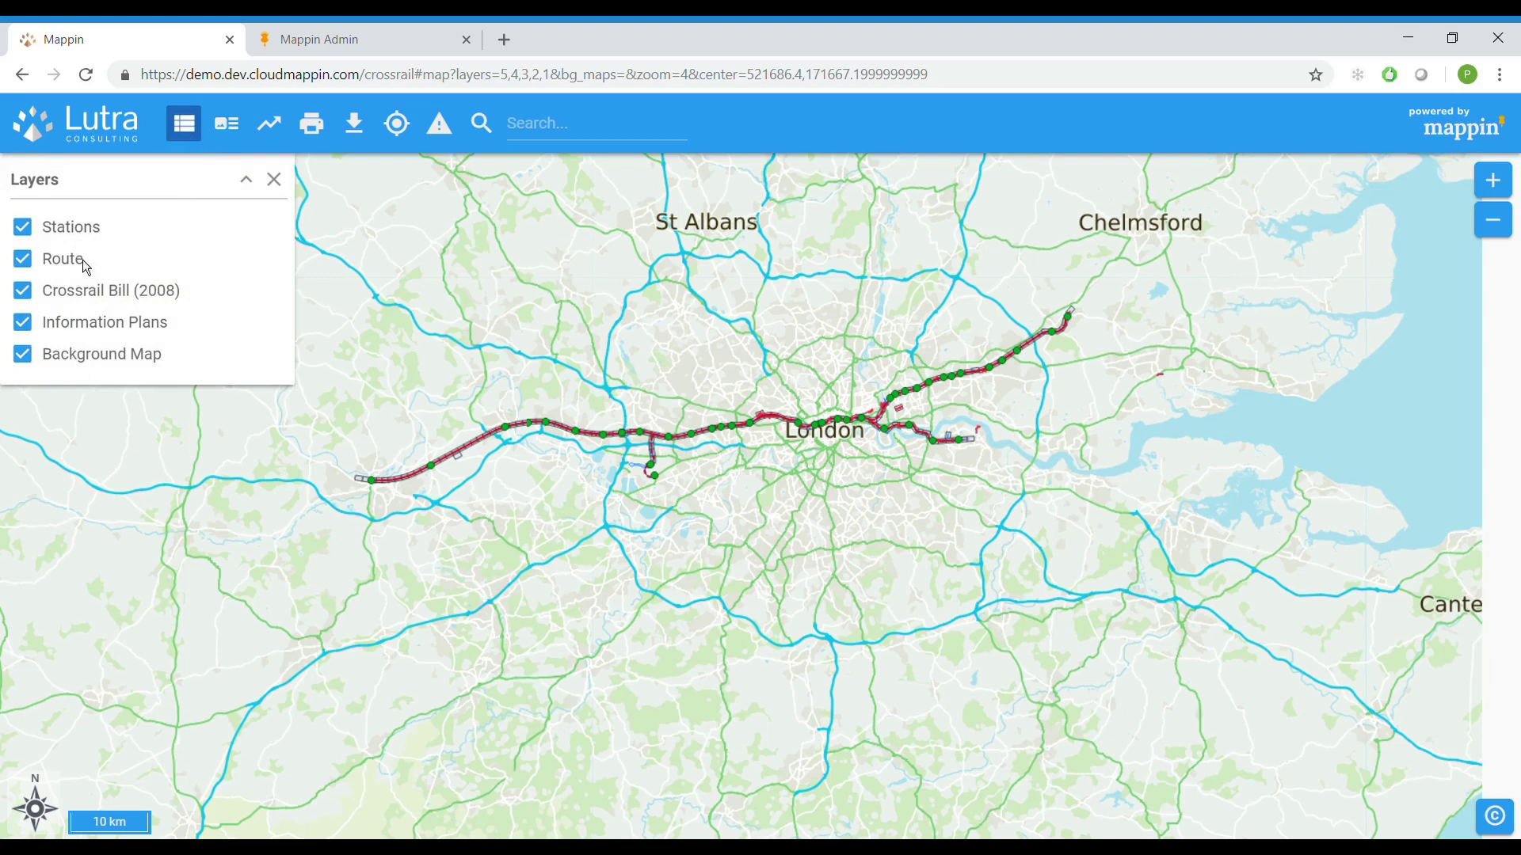
pyautogui.click(222, 133)
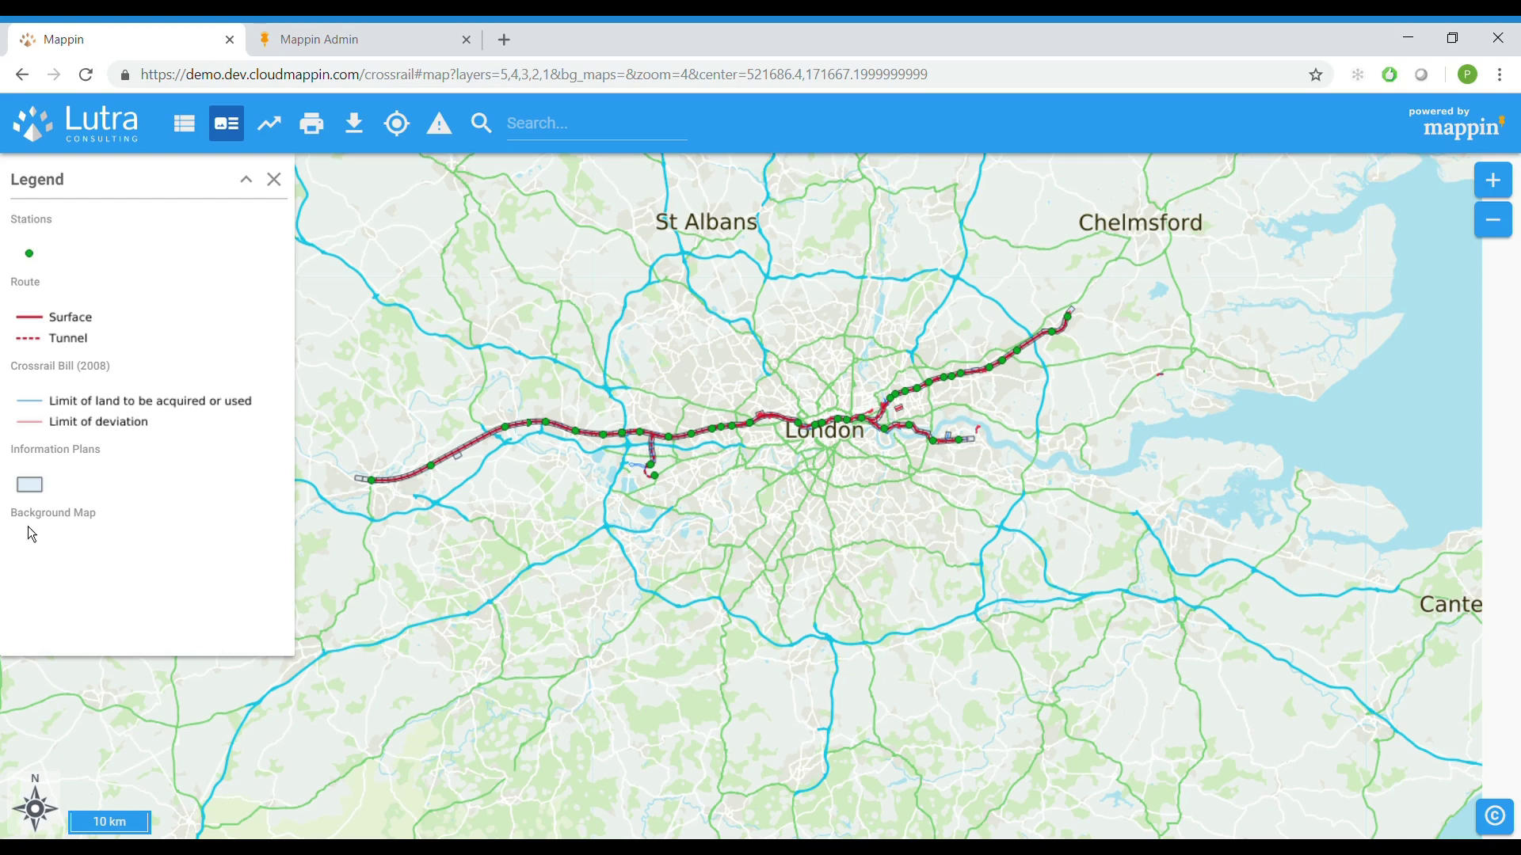
pyautogui.click(375, 35)
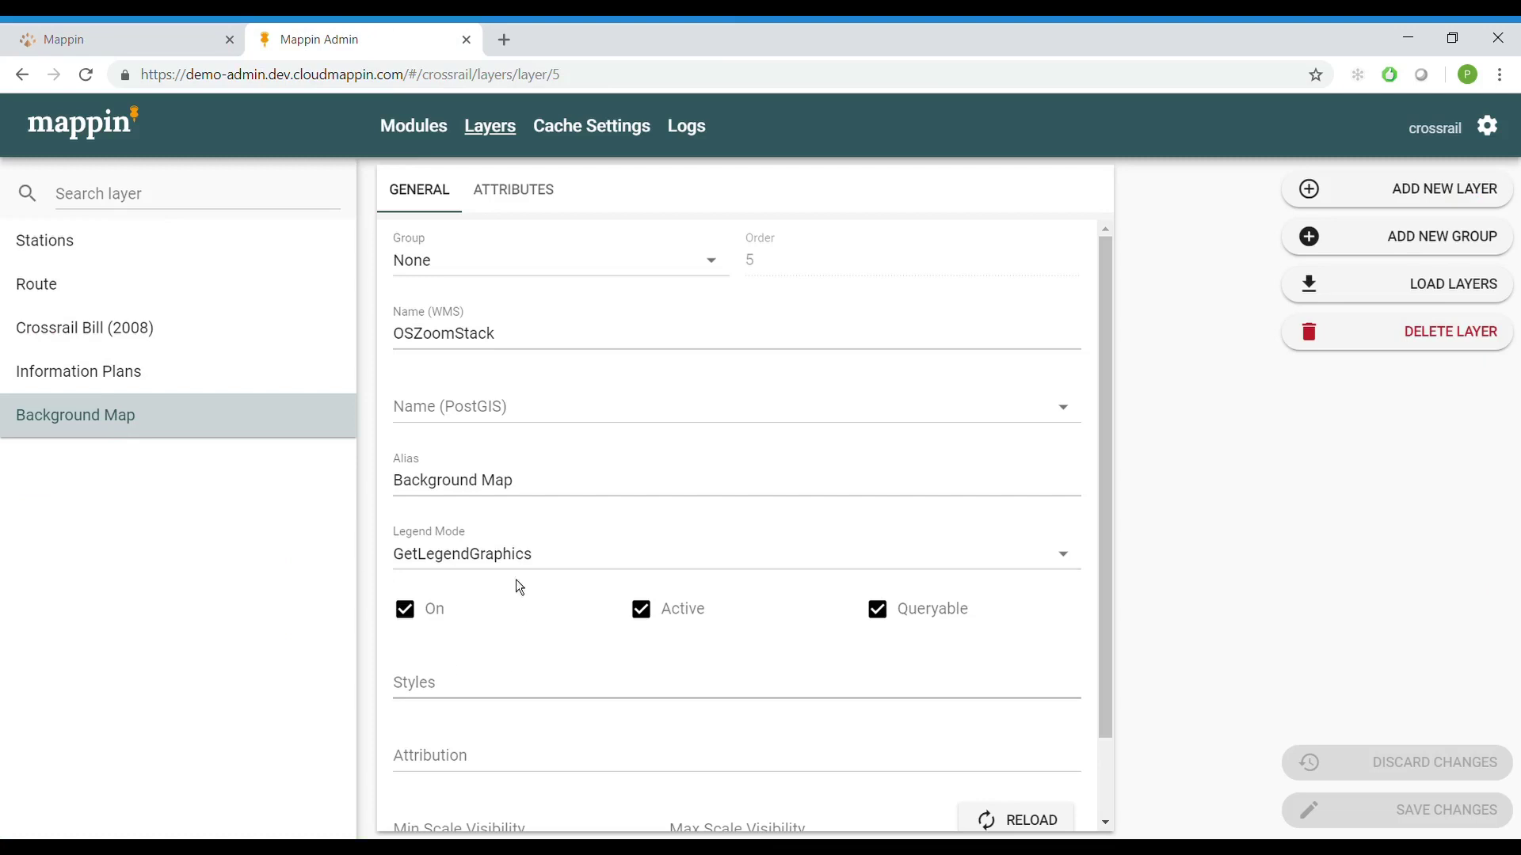
# Set Background Map's Legend Mode to Hide, save, and reload the web map to check its legend.
pyautogui.click(510, 558)
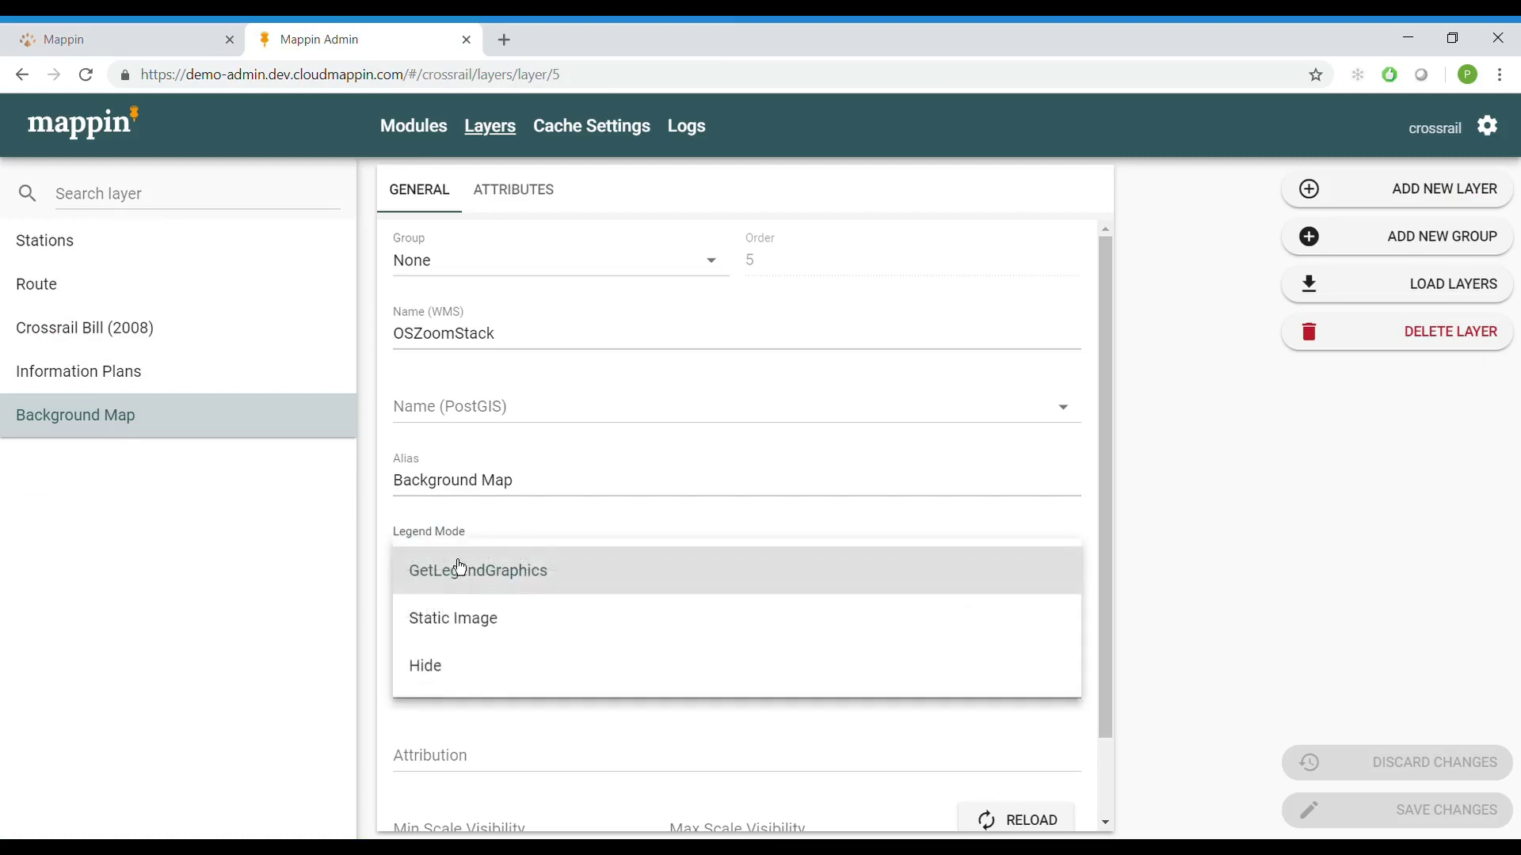
pyautogui.click(447, 687)
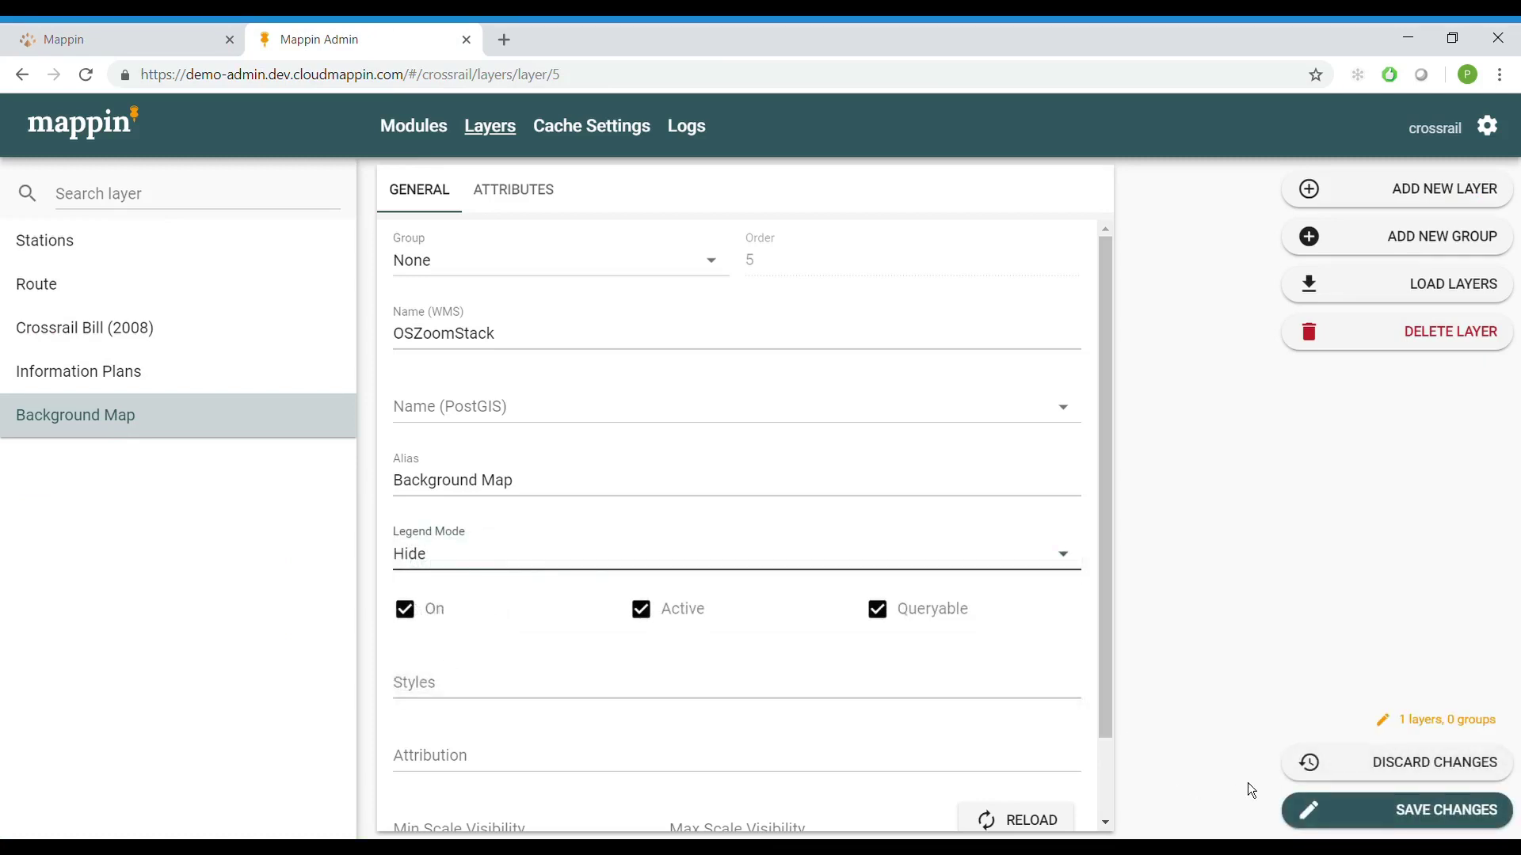
pyautogui.click(1370, 812)
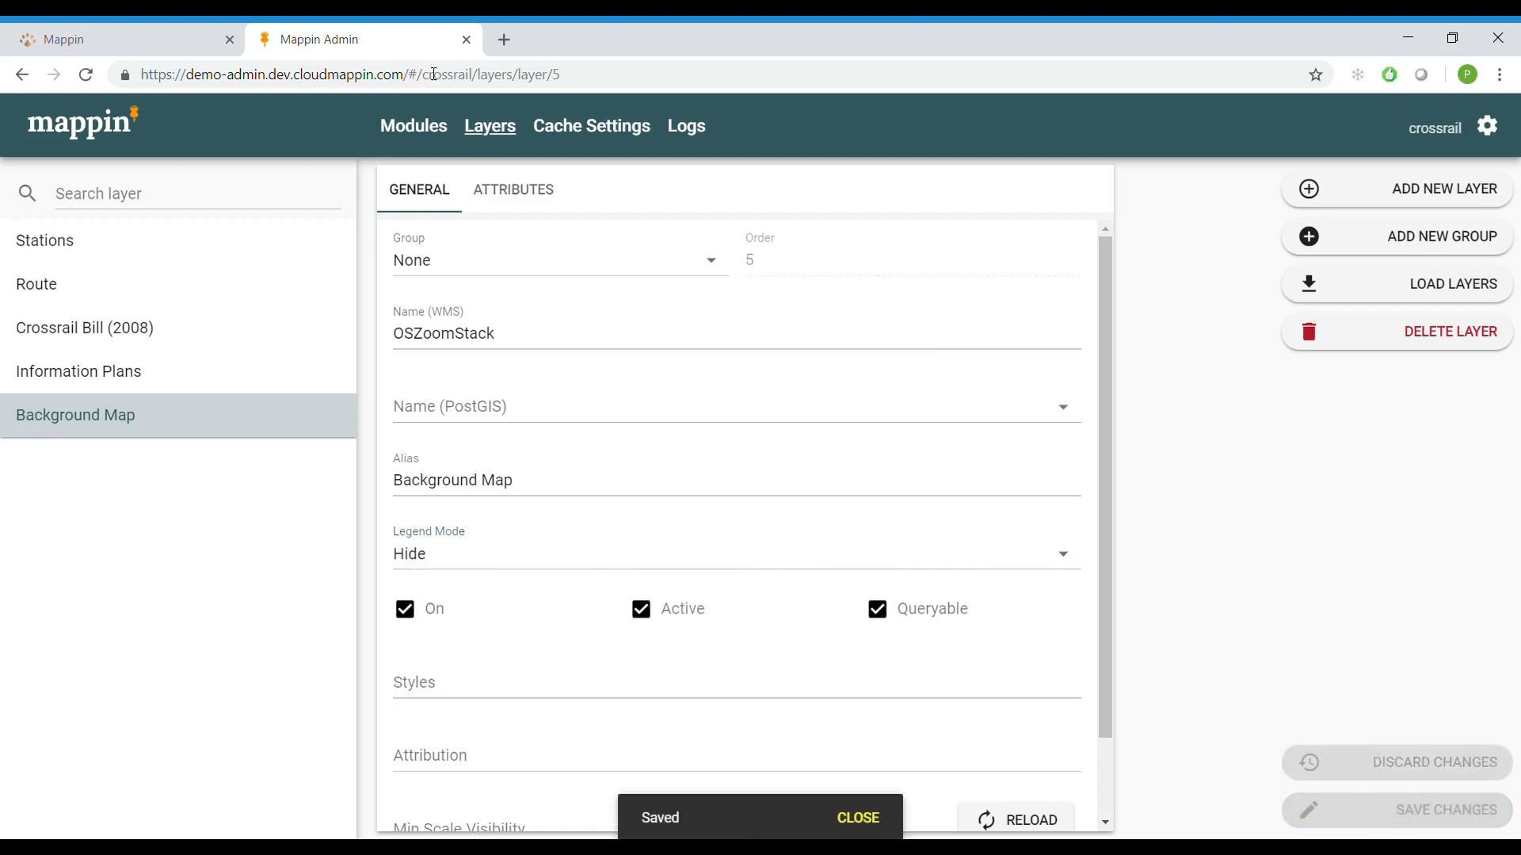
pyautogui.click(118, 38)
pyautogui.press('F5')
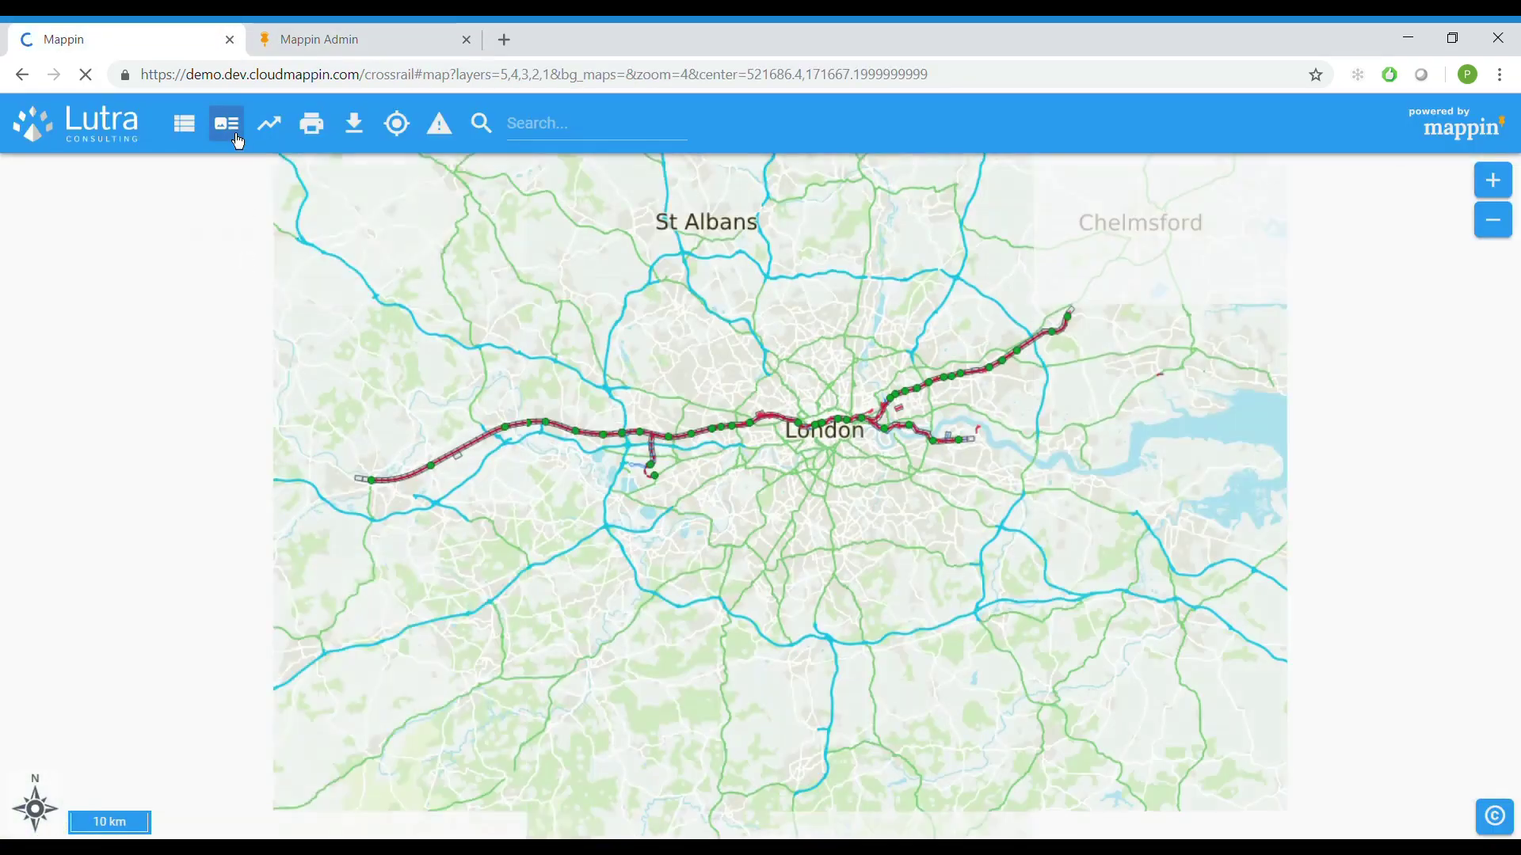
pyautogui.click(237, 141)
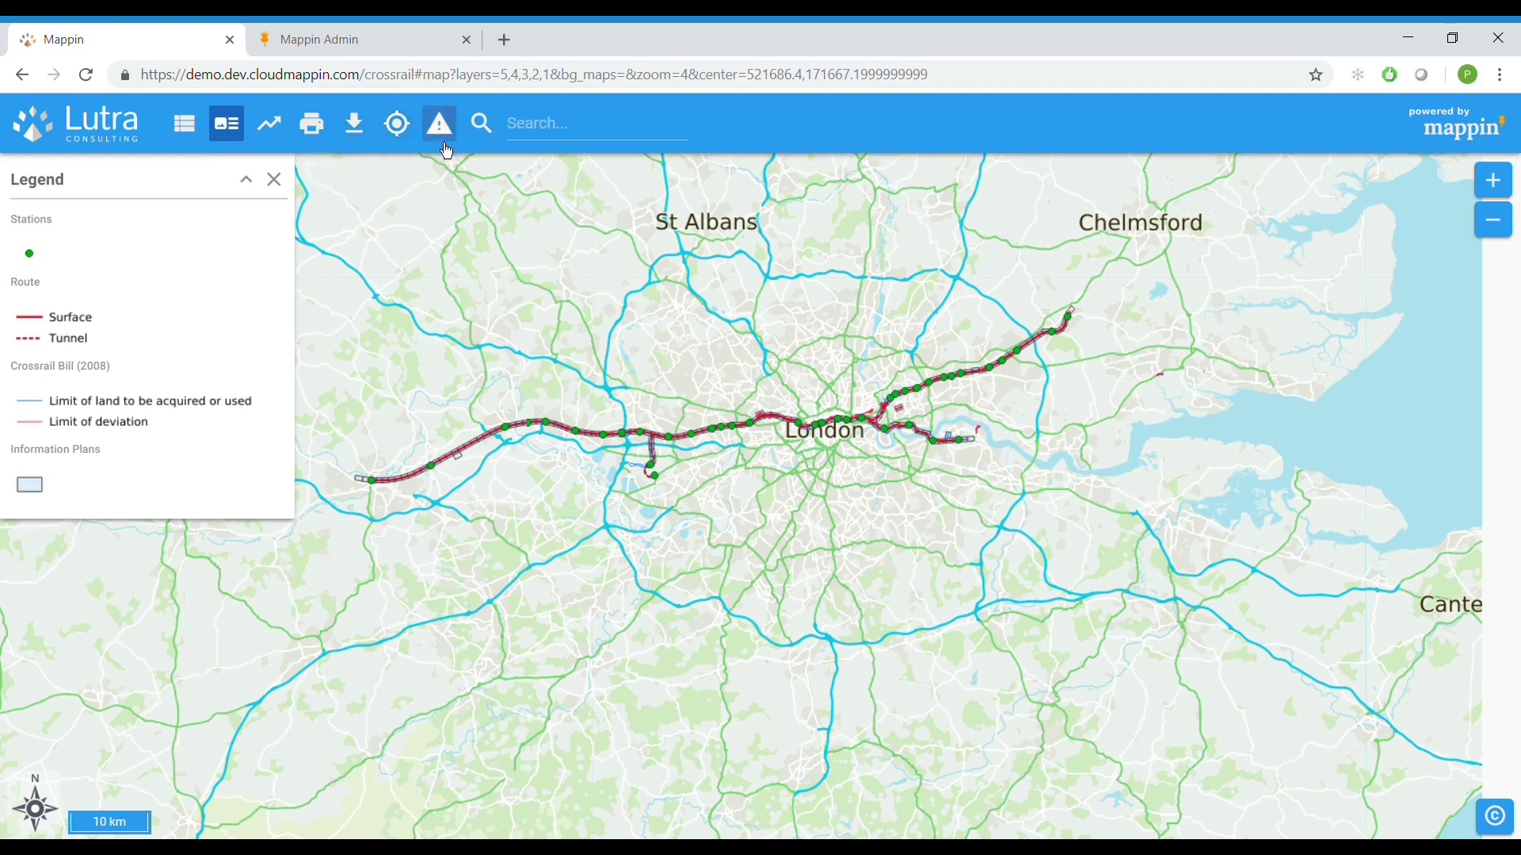
# Disable the Measure Tool, Export, Find Me and Reporting Tool modules and save.
pyautogui.click(338, 50)
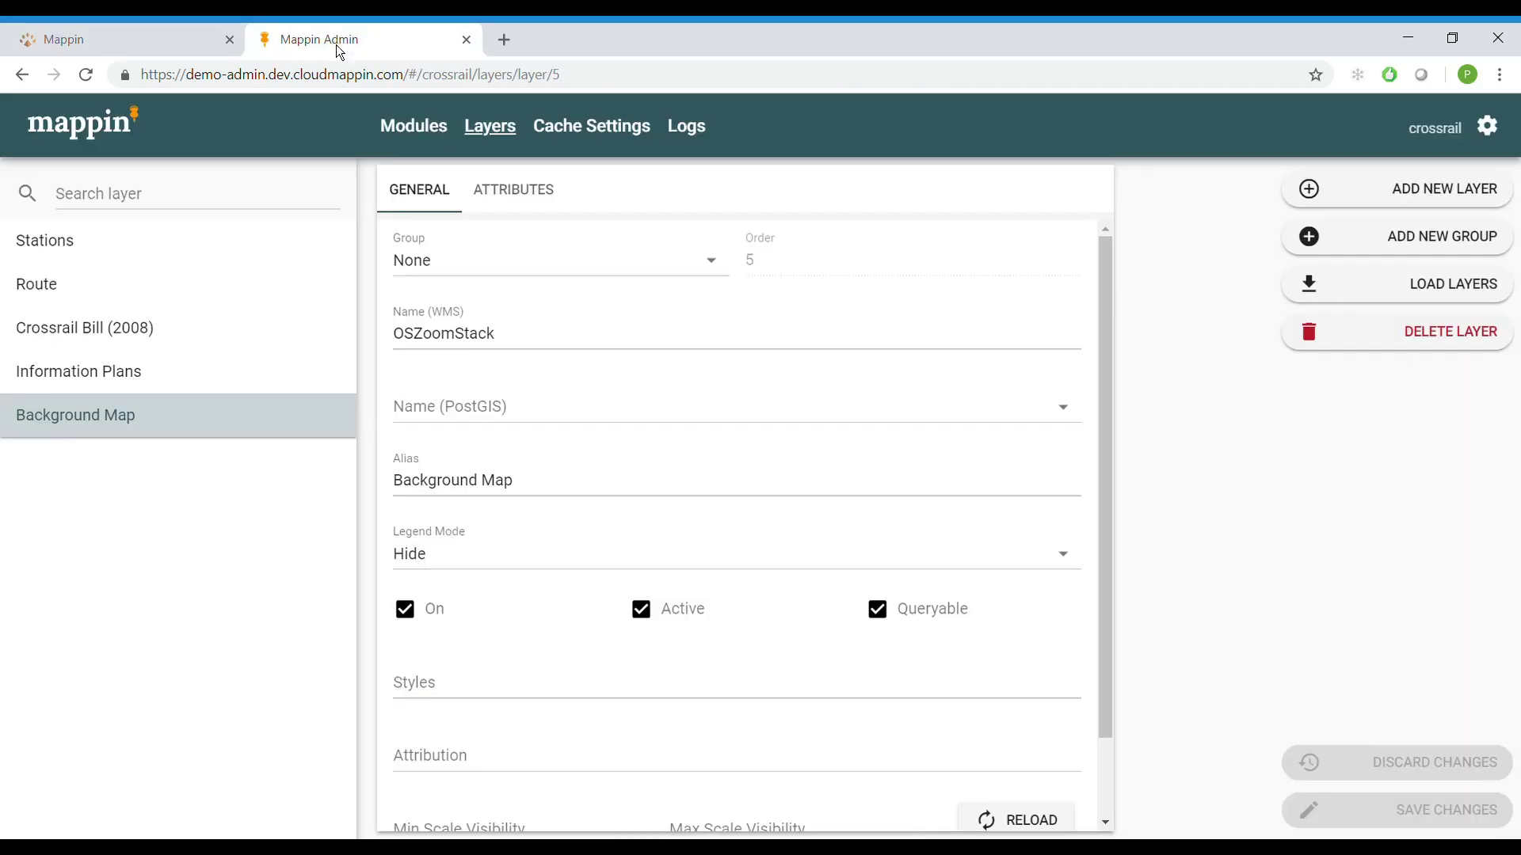
pyautogui.click(401, 143)
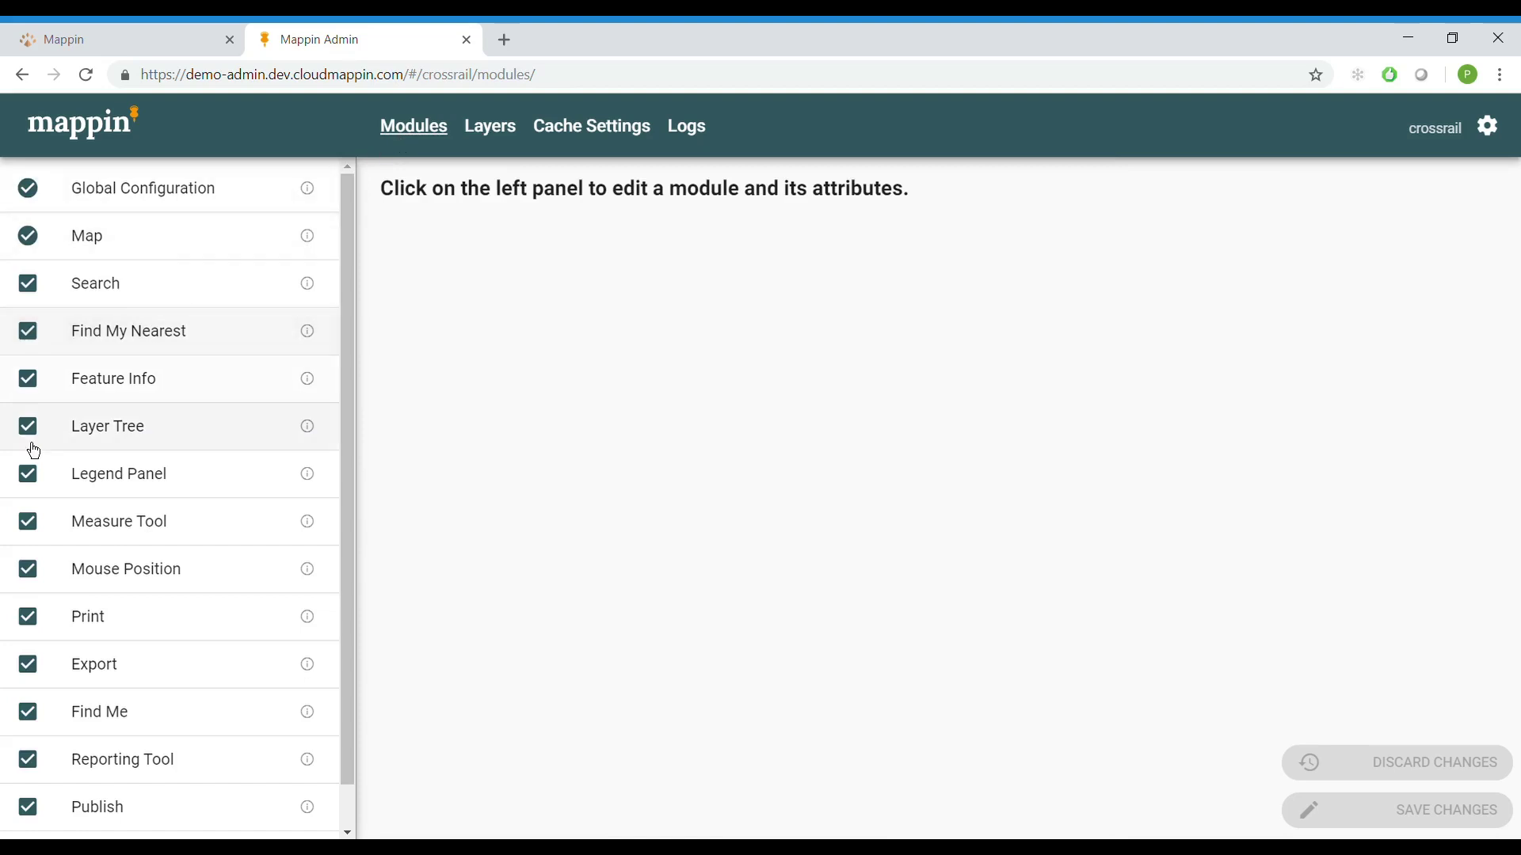
pyautogui.click(35, 537)
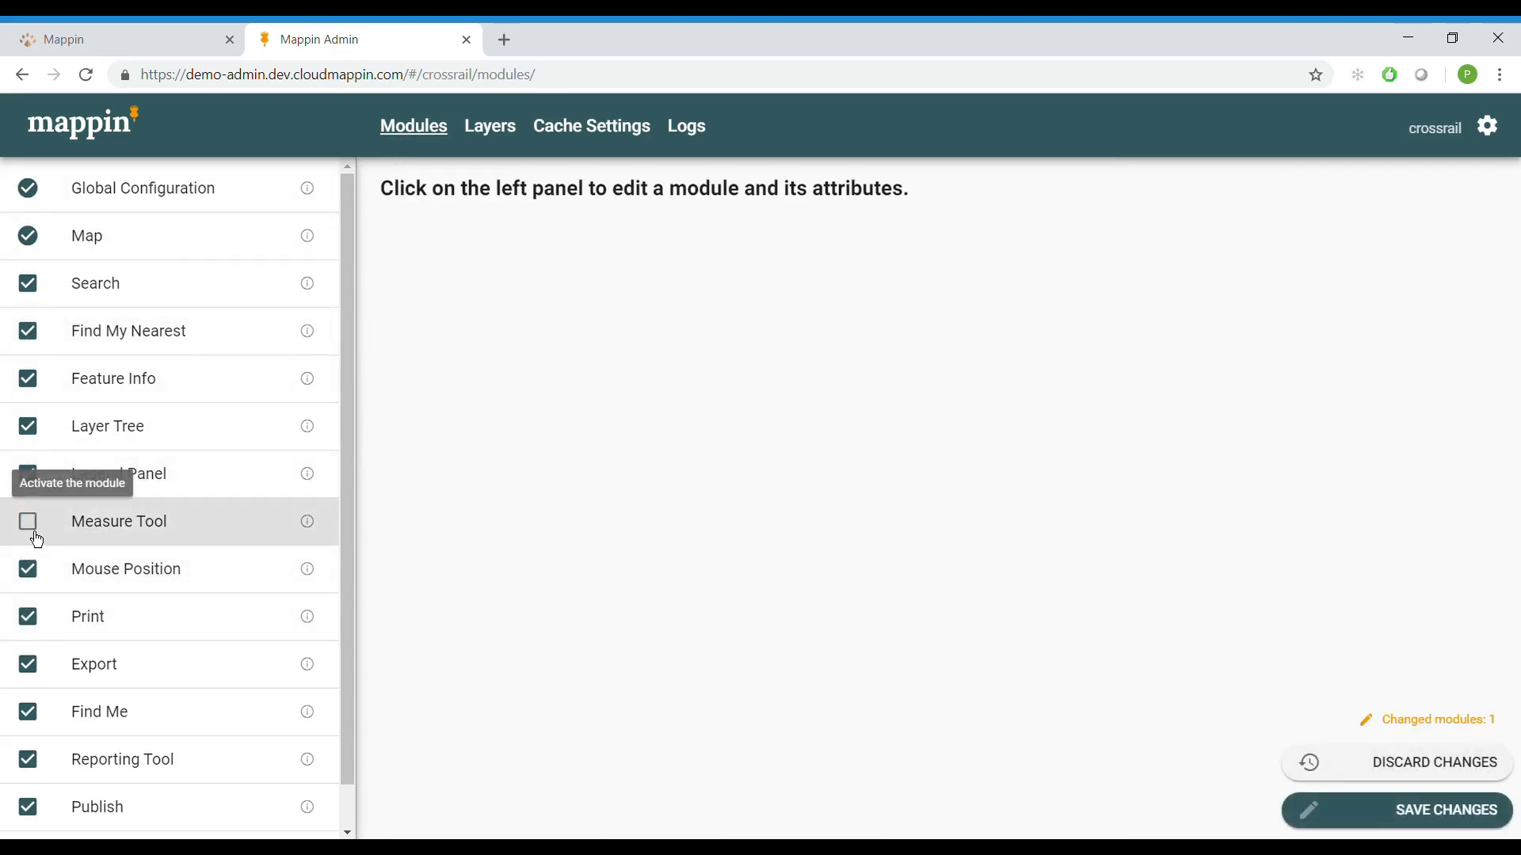
pyautogui.click(32, 671)
pyautogui.click(29, 713)
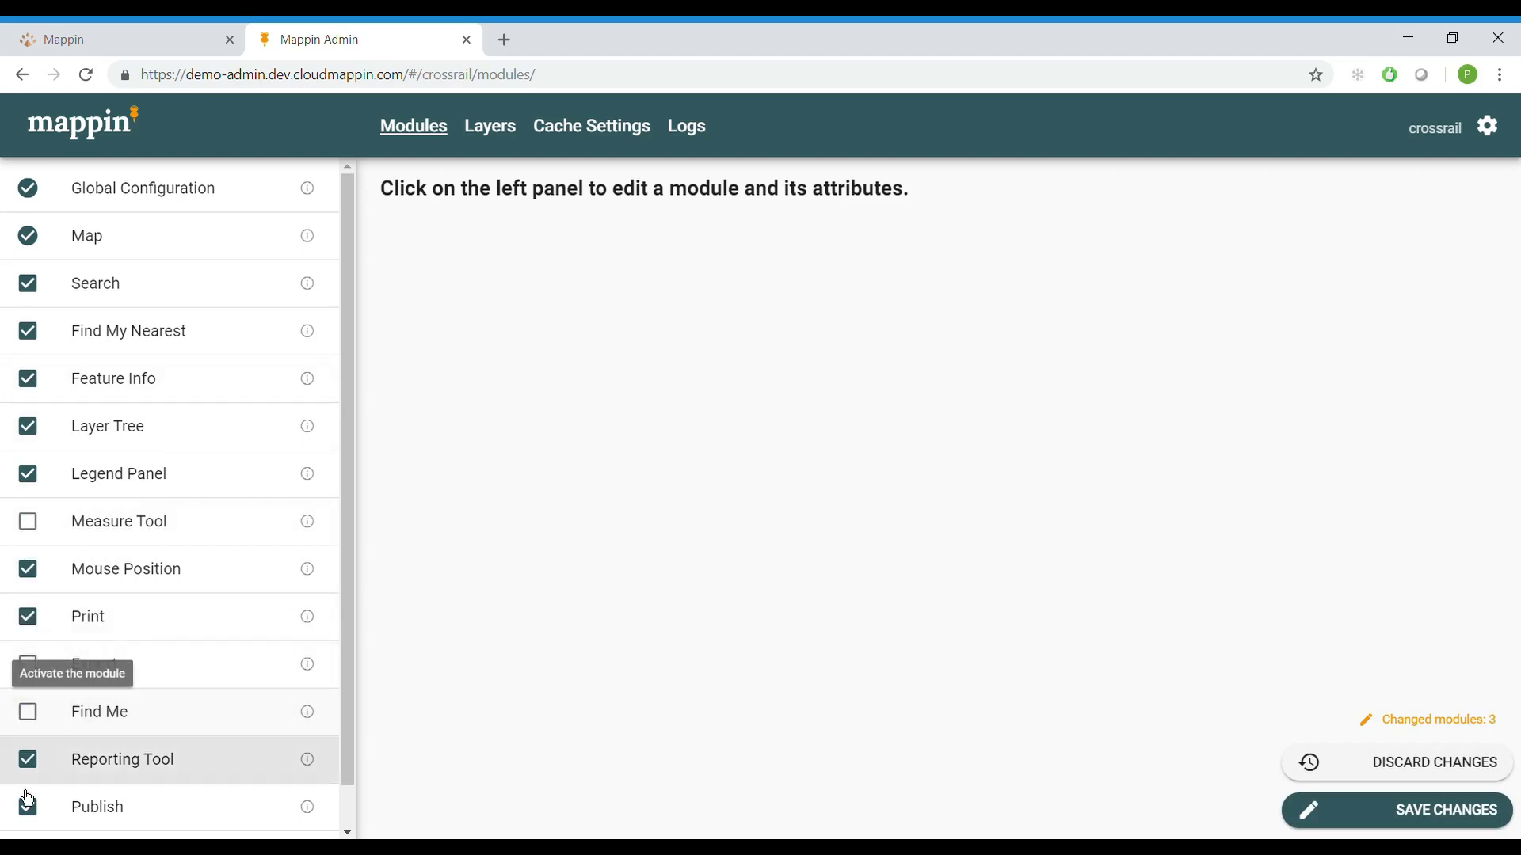
pyautogui.click(28, 762)
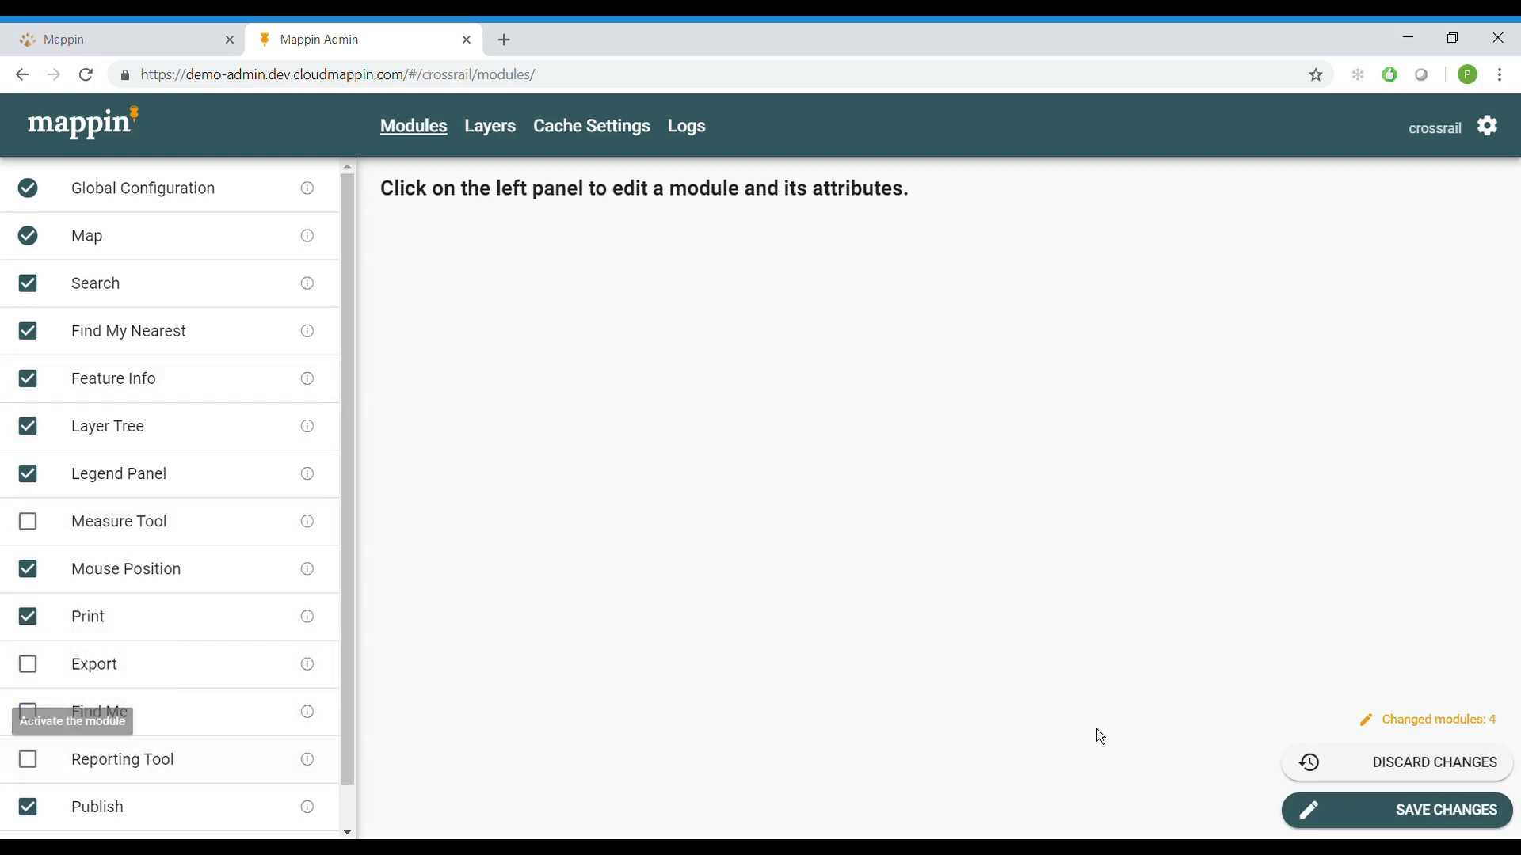
pyautogui.click(1403, 811)
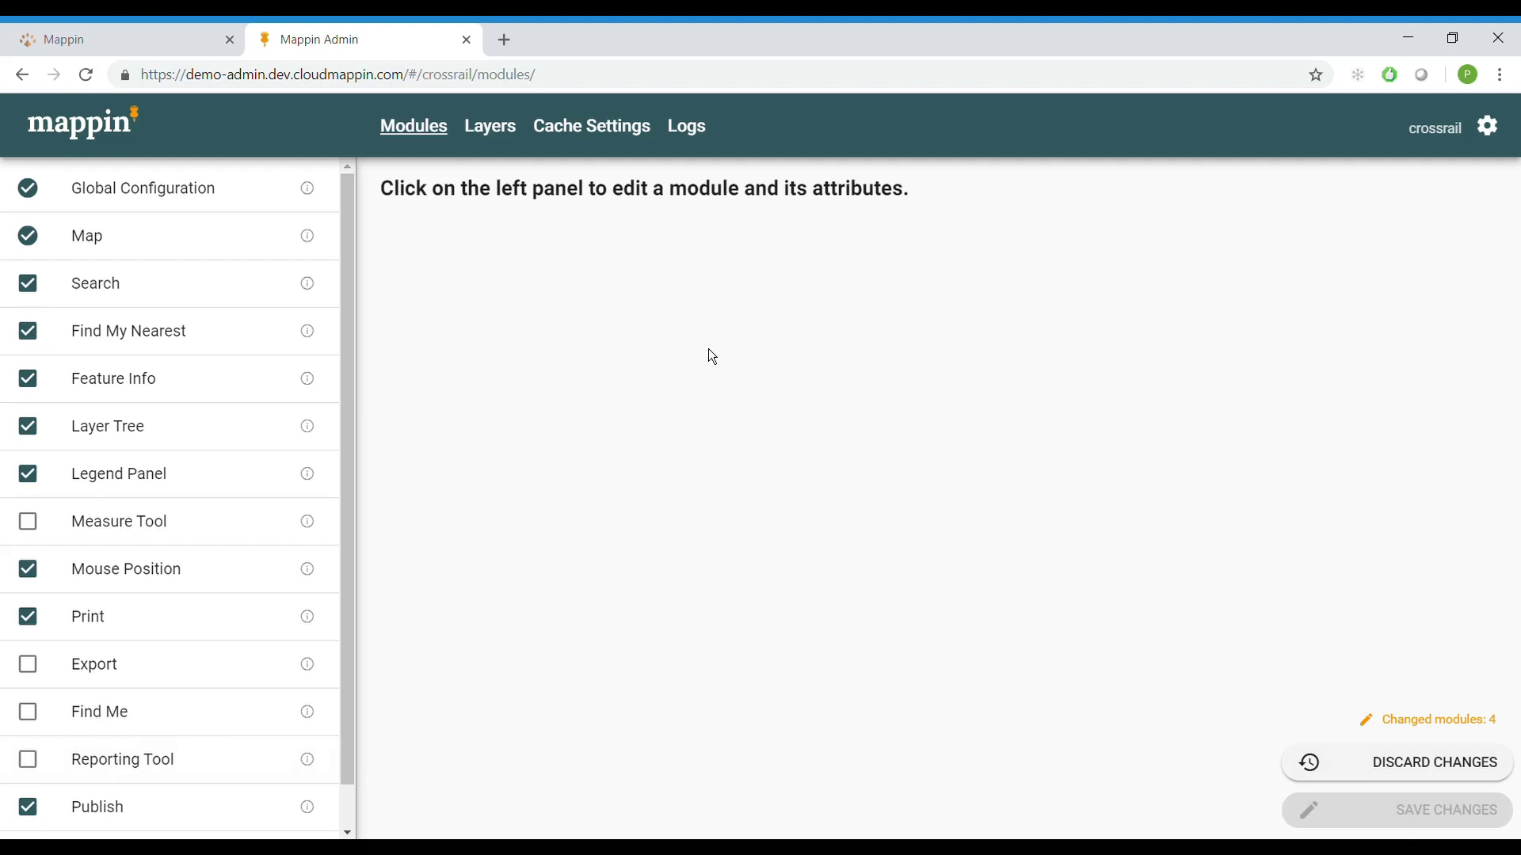
# Reload the live map at its base crossrail address, then open the Print module's settings.
pyautogui.click(160, 48)
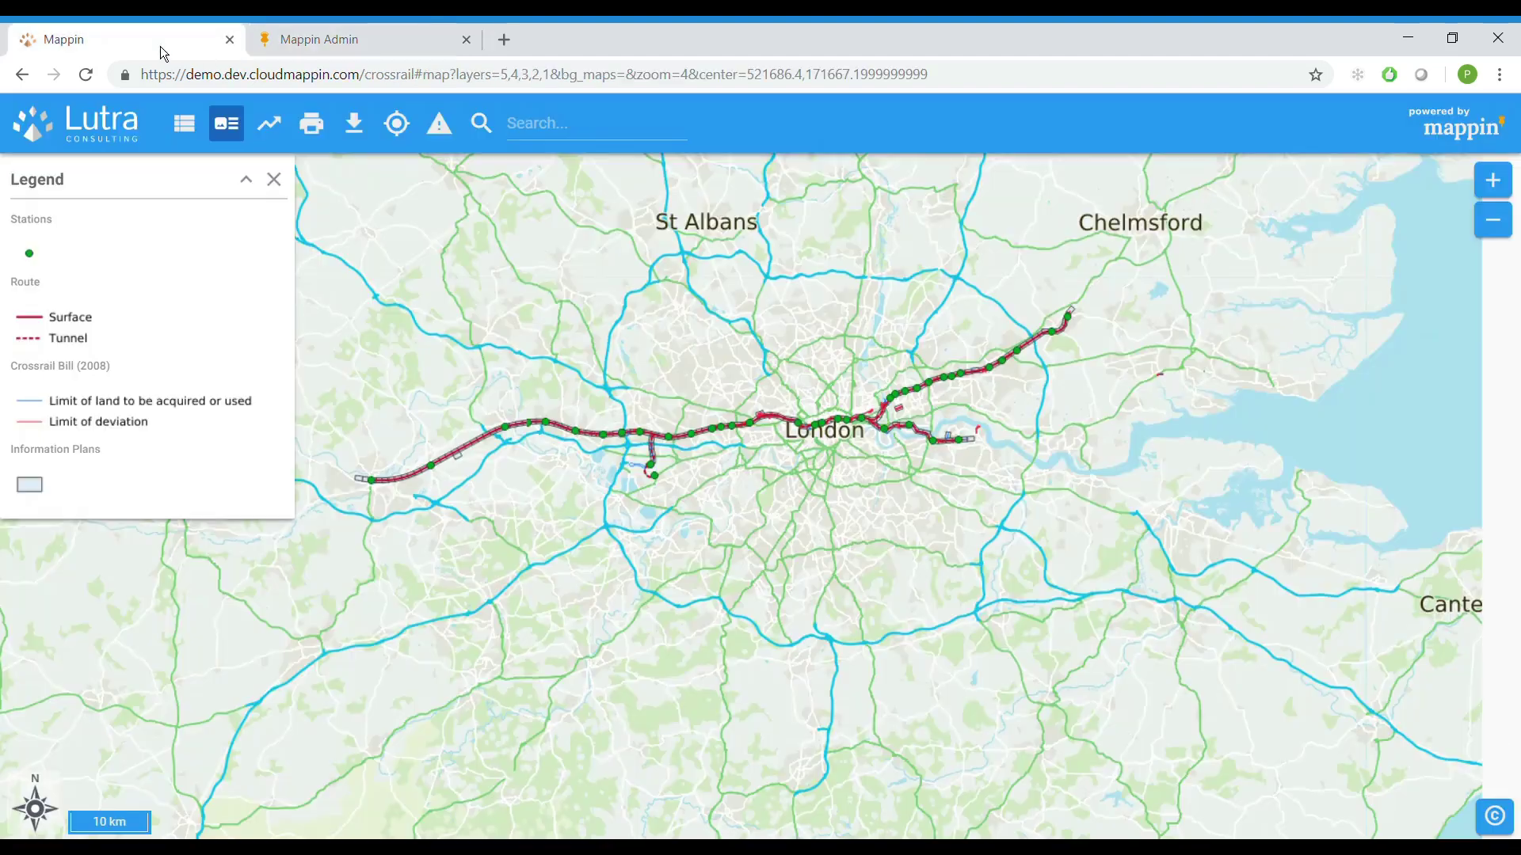
pyautogui.click(407, 76)
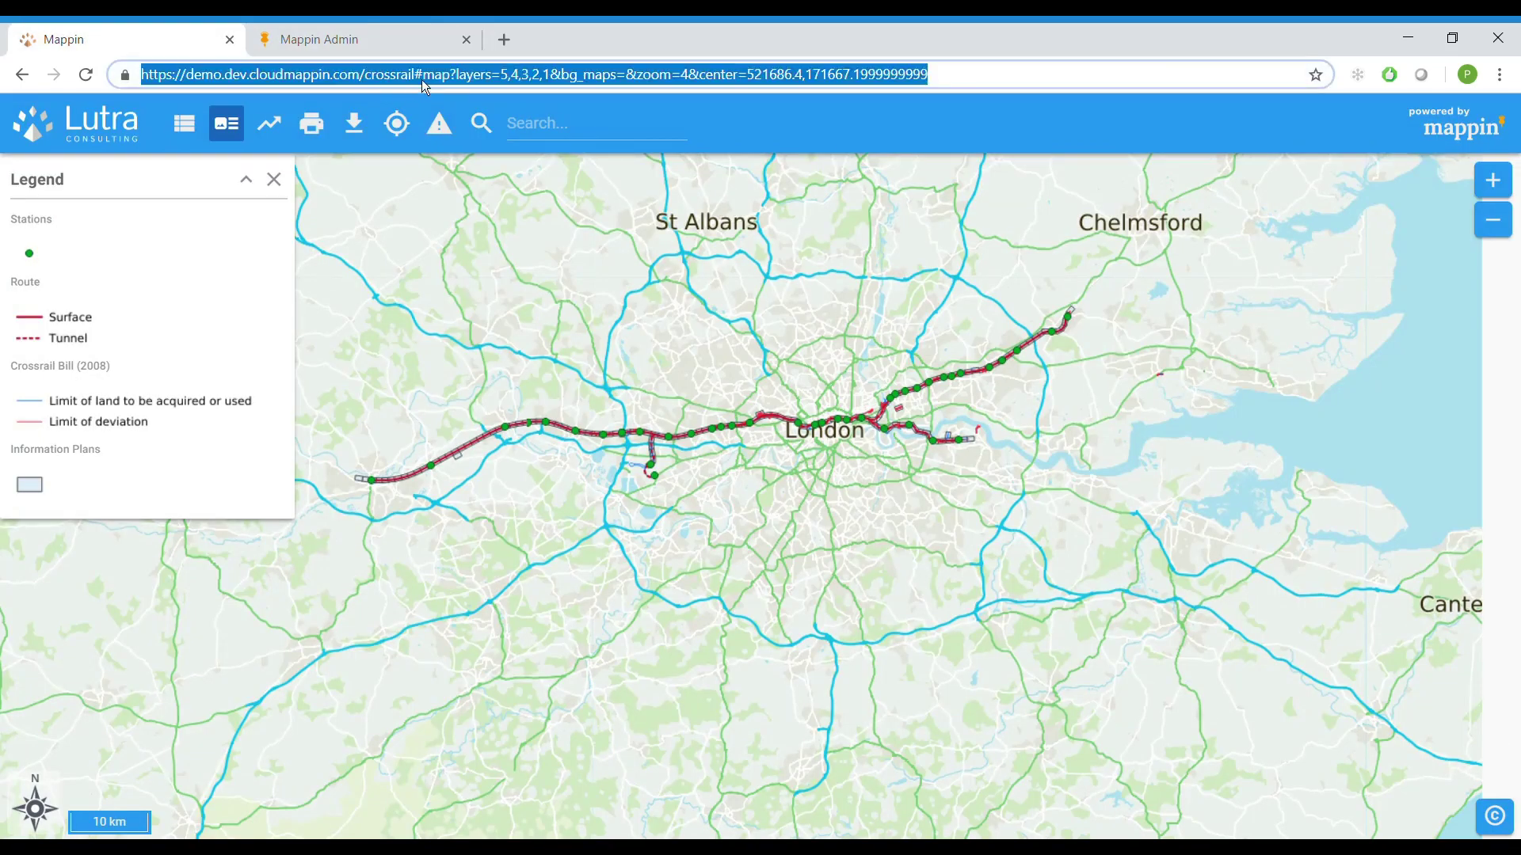
pyautogui.click(415, 76)
pyautogui.hotkey('shift', 'End')
pyautogui.press('Delete')
pyautogui.press('Return')
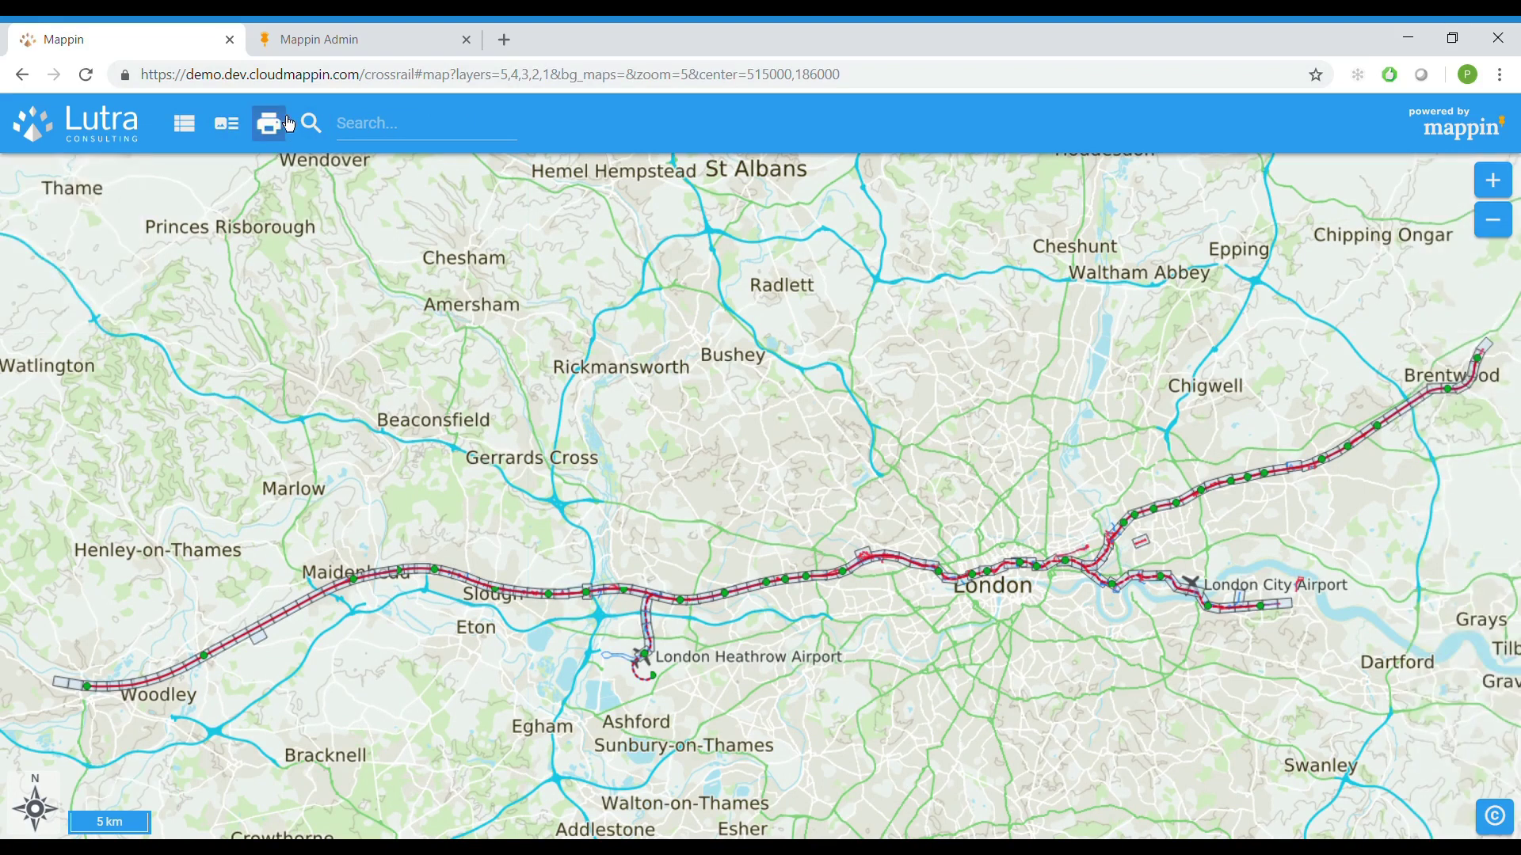
pyautogui.click(315, 44)
pyautogui.click(106, 628)
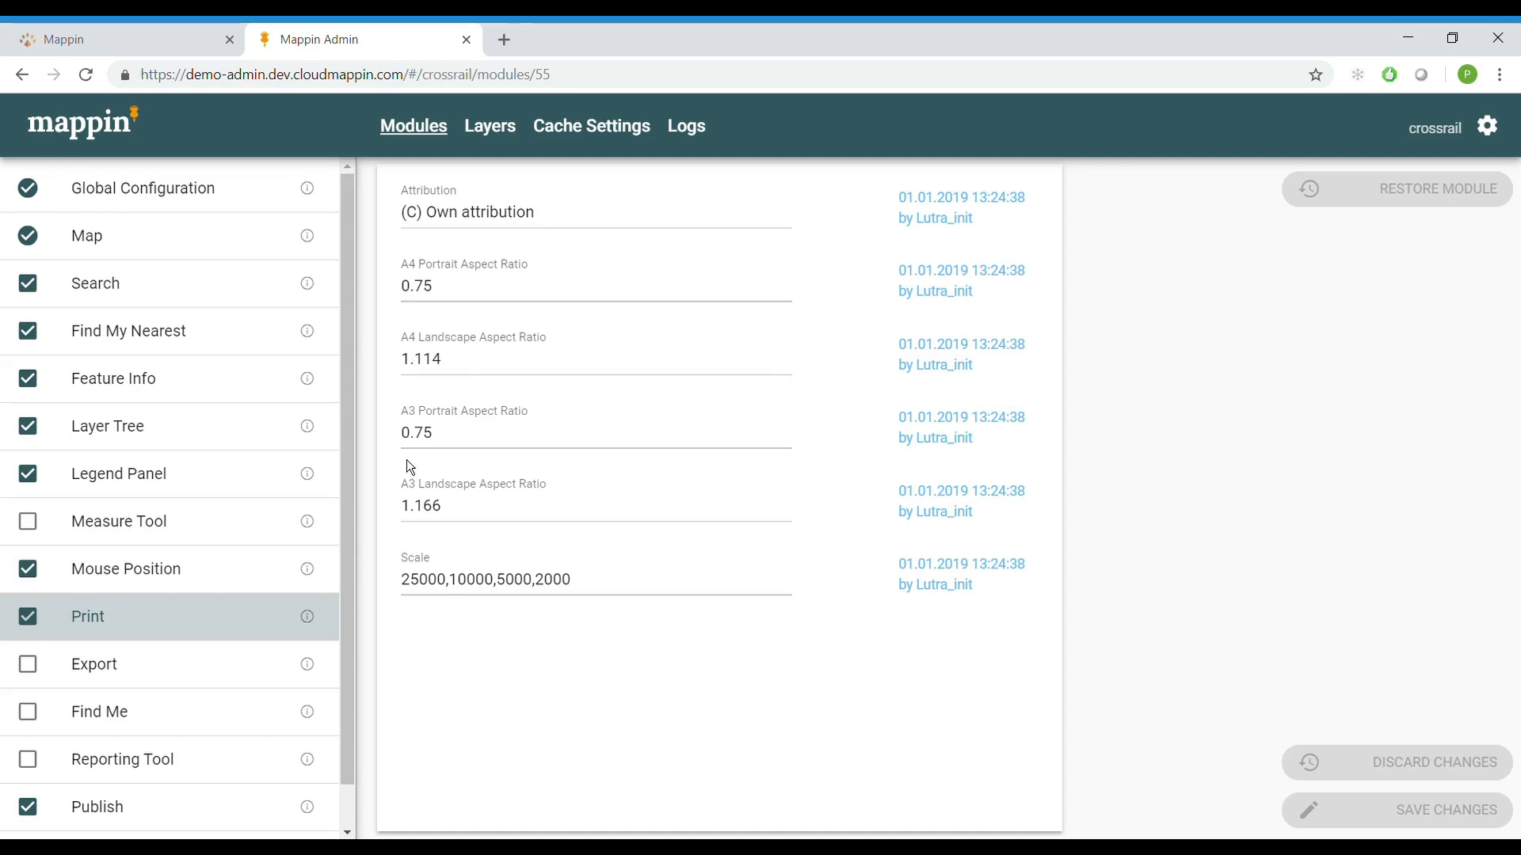
# Replace the print attribution with the Contains OS data Crown copyright and database right (2019) notice.
pyautogui.moveTo(403, 579); pyautogui.dragTo(451, 587)
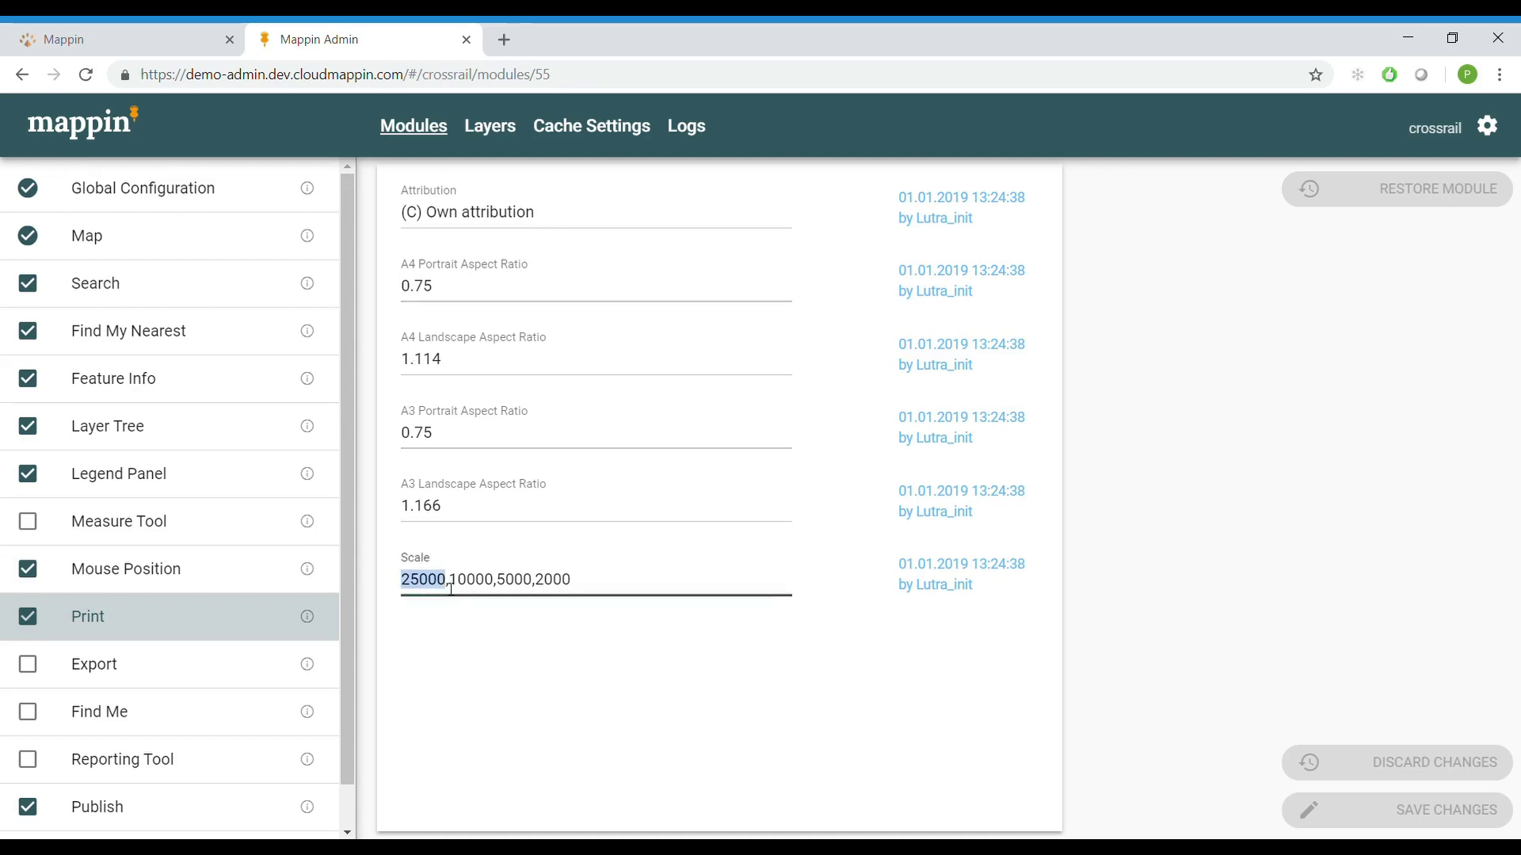
pyautogui.click(588, 584)
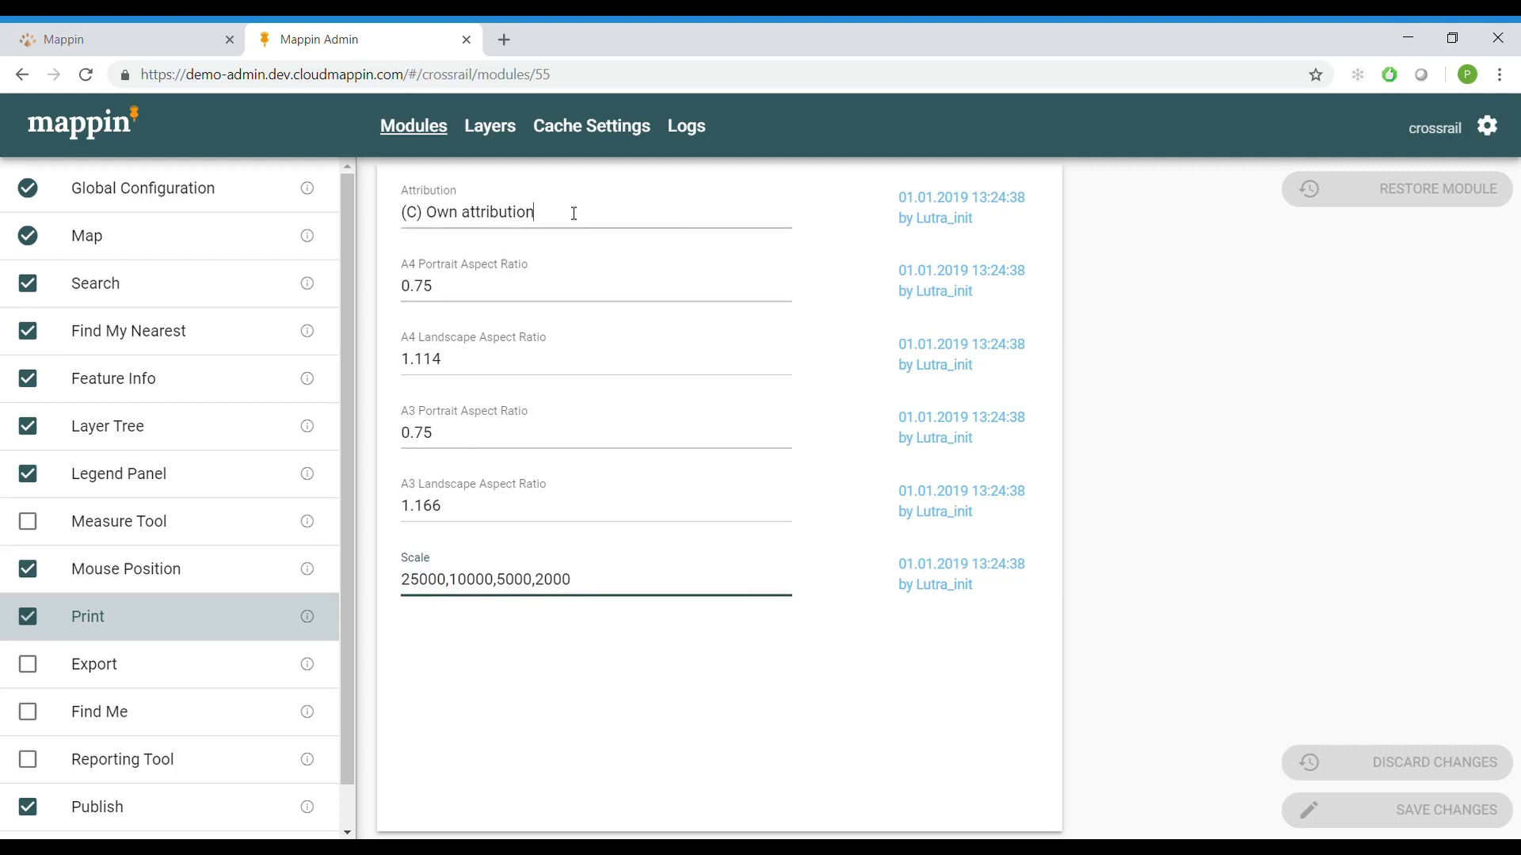
pyautogui.click(470, 208)
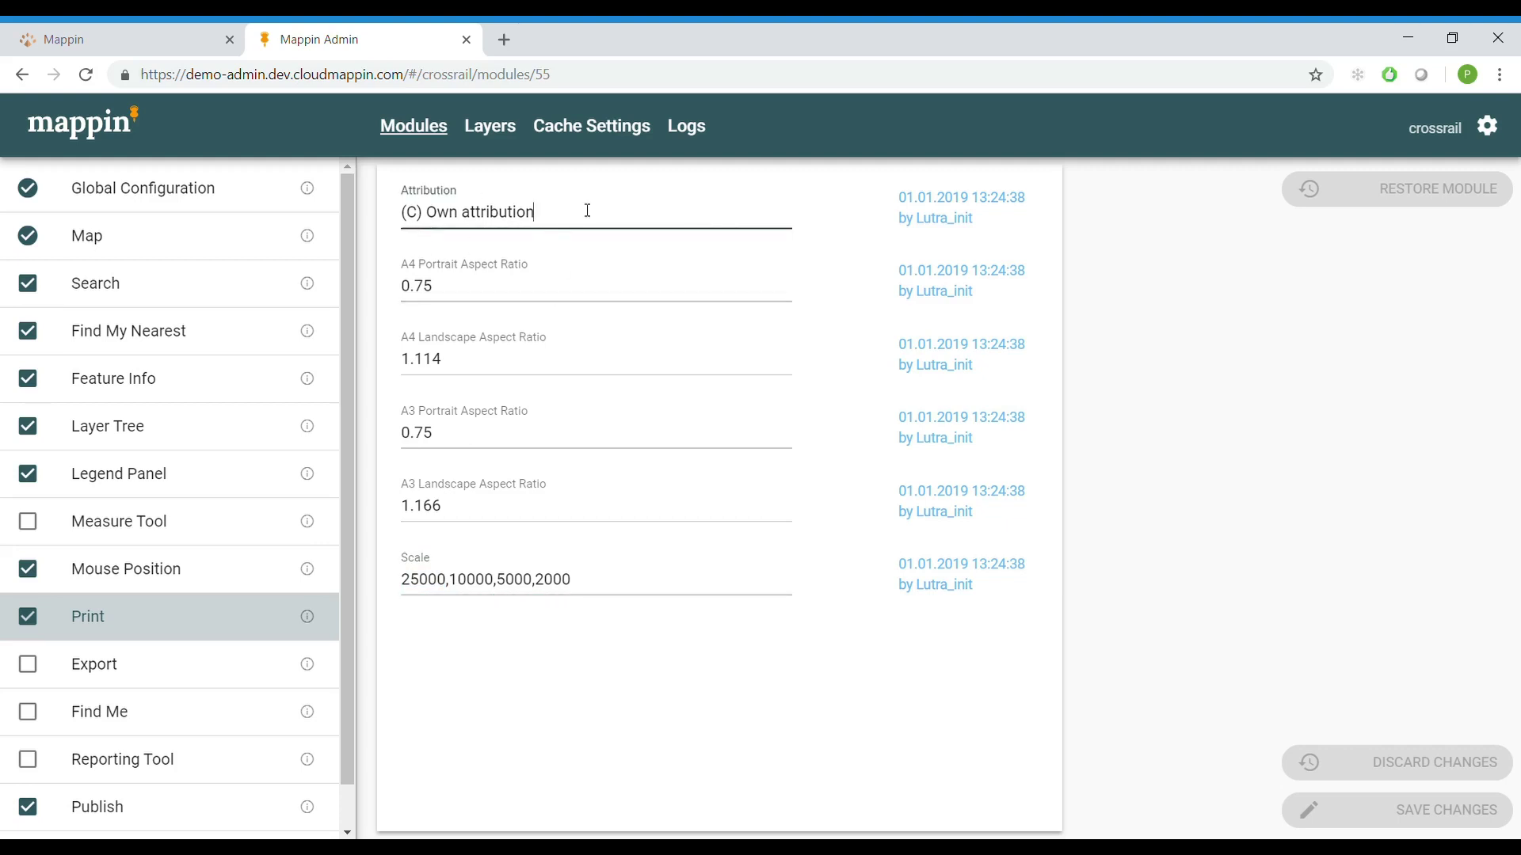
pyautogui.moveTo(587, 210); pyautogui.dragTo(407, 237)
pyautogui.write('Contains OS data (C) Crown copyright and database right (2019)')
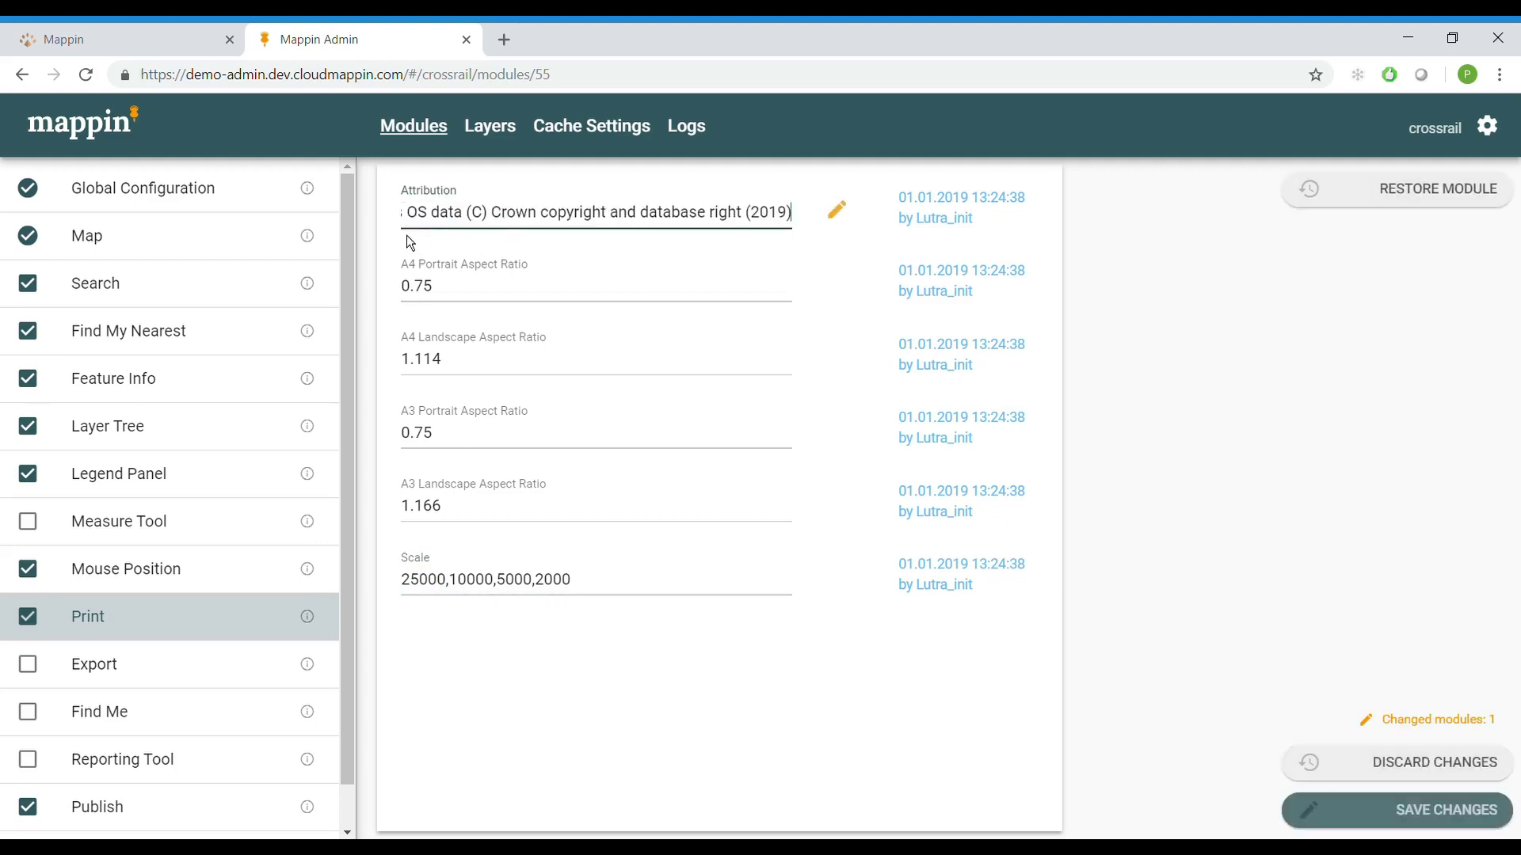
pyautogui.press('Home')
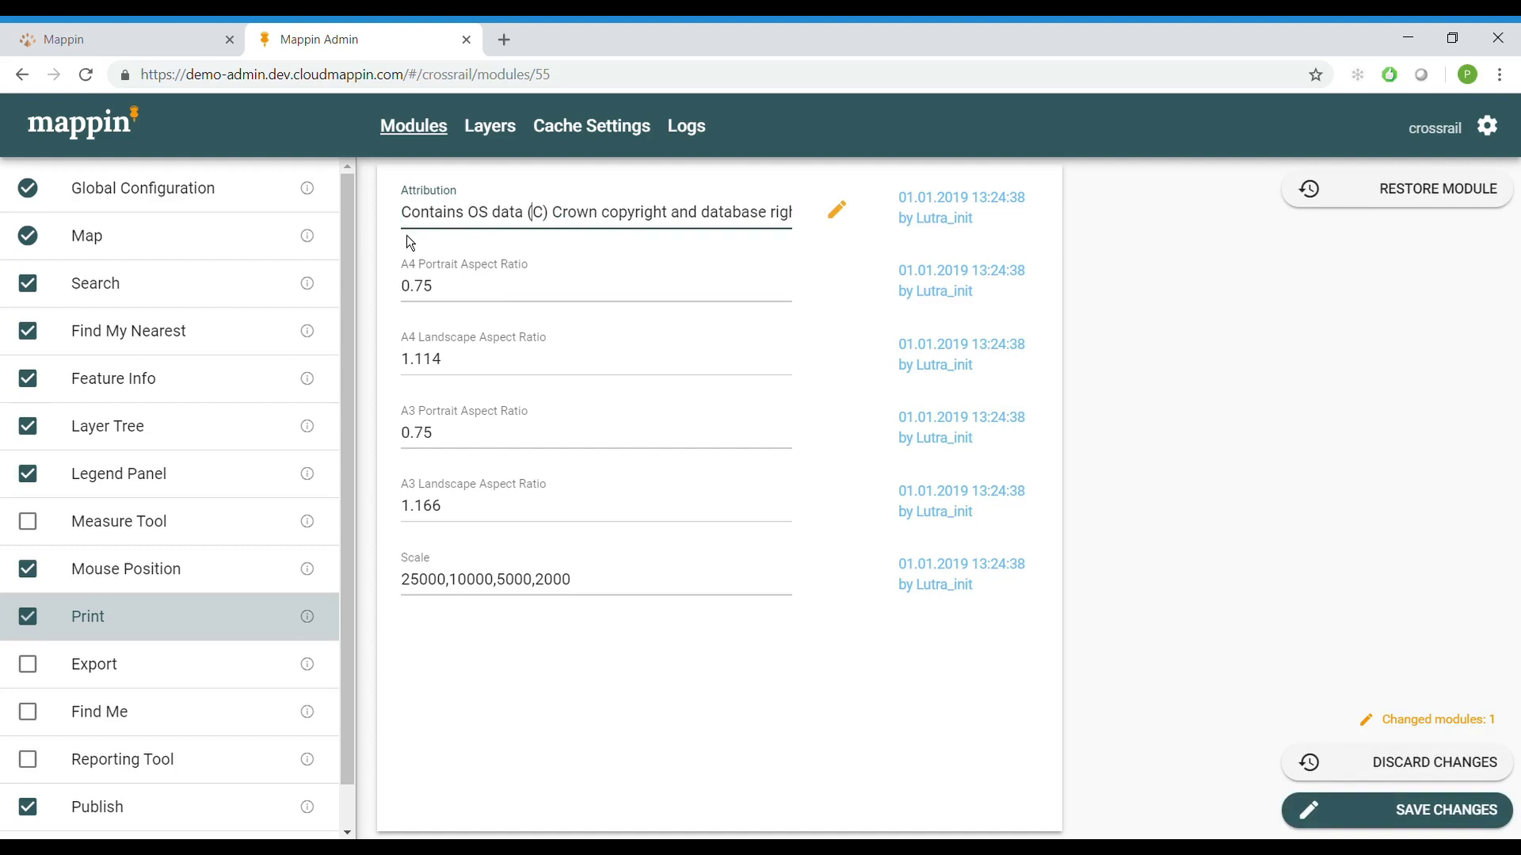
# Save the print settings and bring up Find My Nearest on the live map.
pyautogui.click(1423, 815)
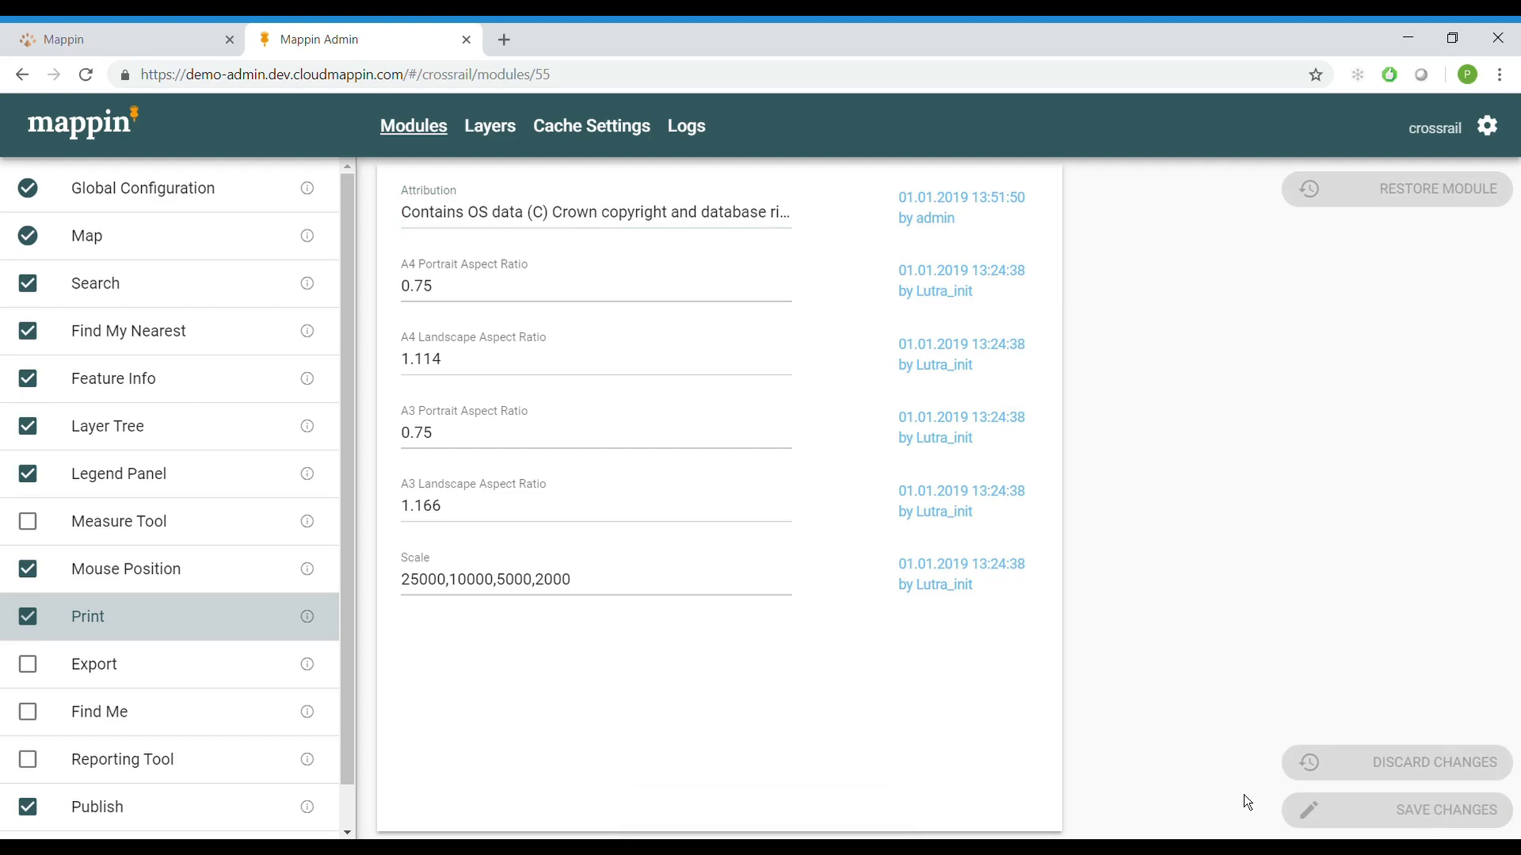
pyautogui.click(141, 35)
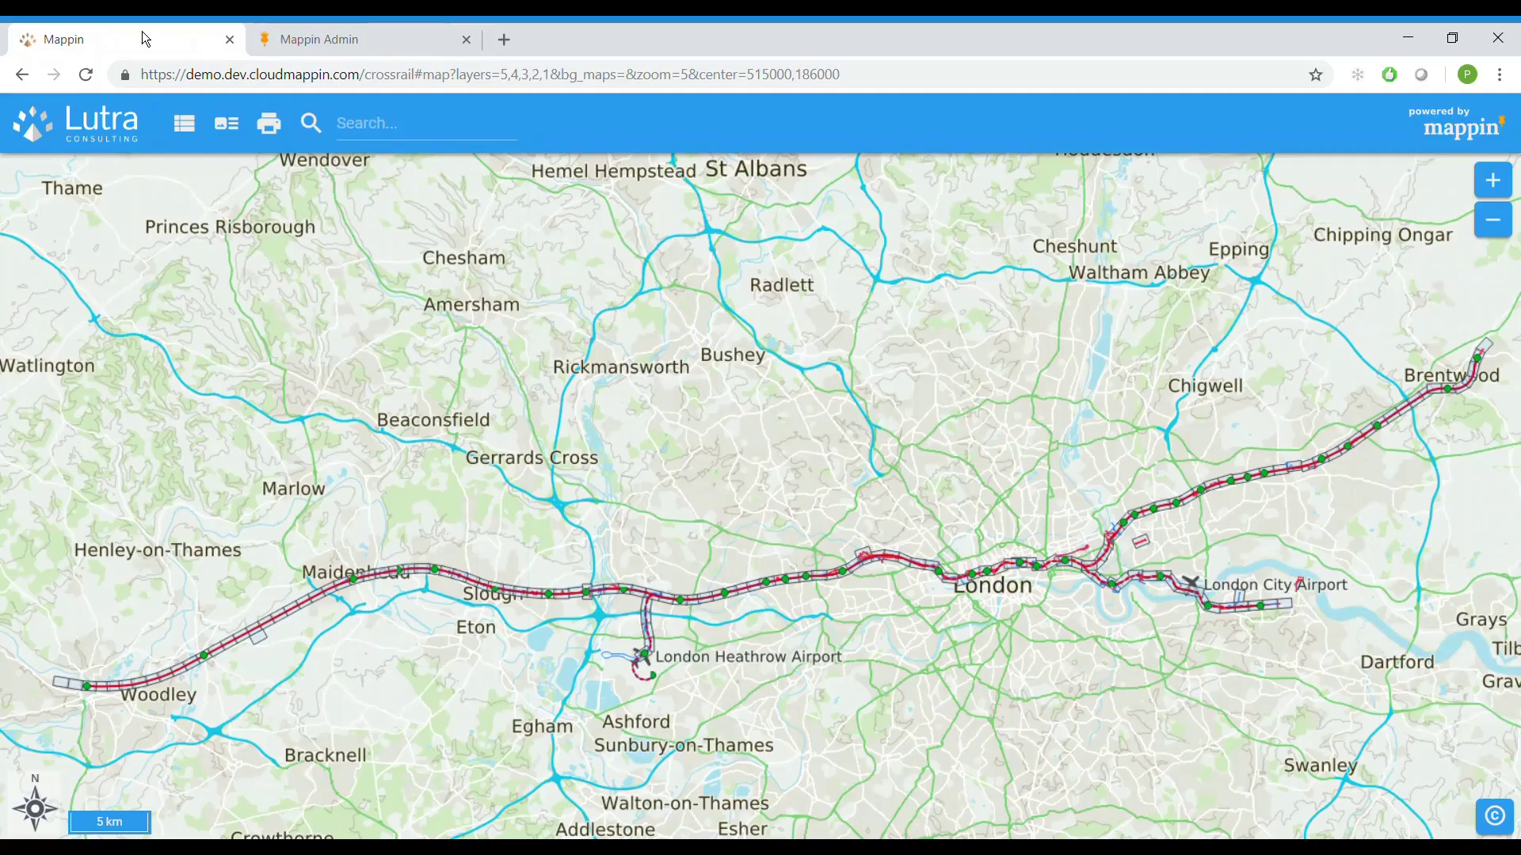
pyautogui.click(316, 135)
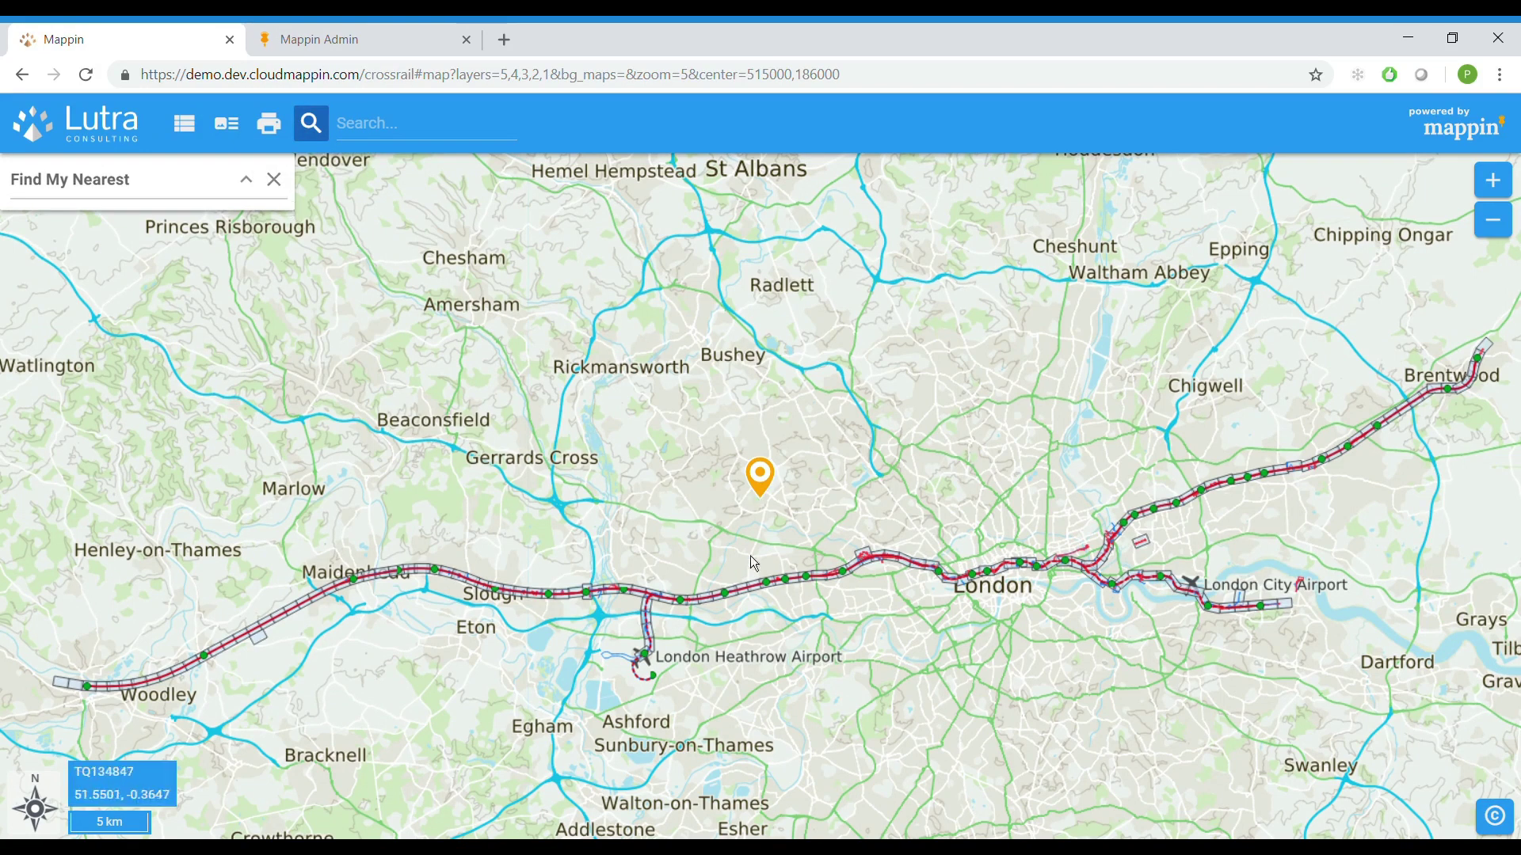
# Tick crossrail next to public under Global Configuration's Postgis Schemas and save.
pyautogui.click(276, 184)
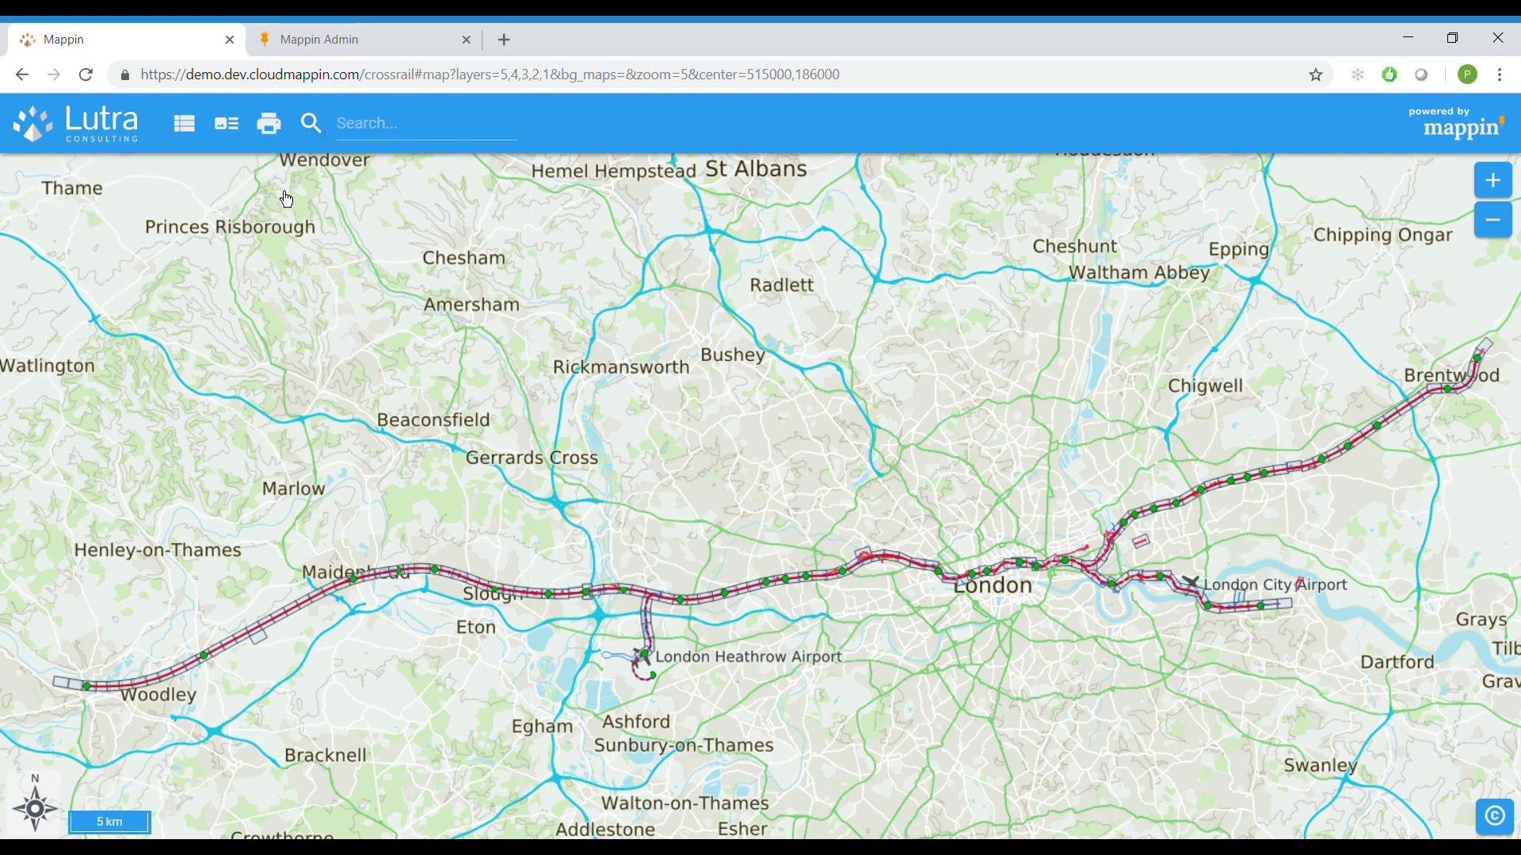
pyautogui.click(351, 33)
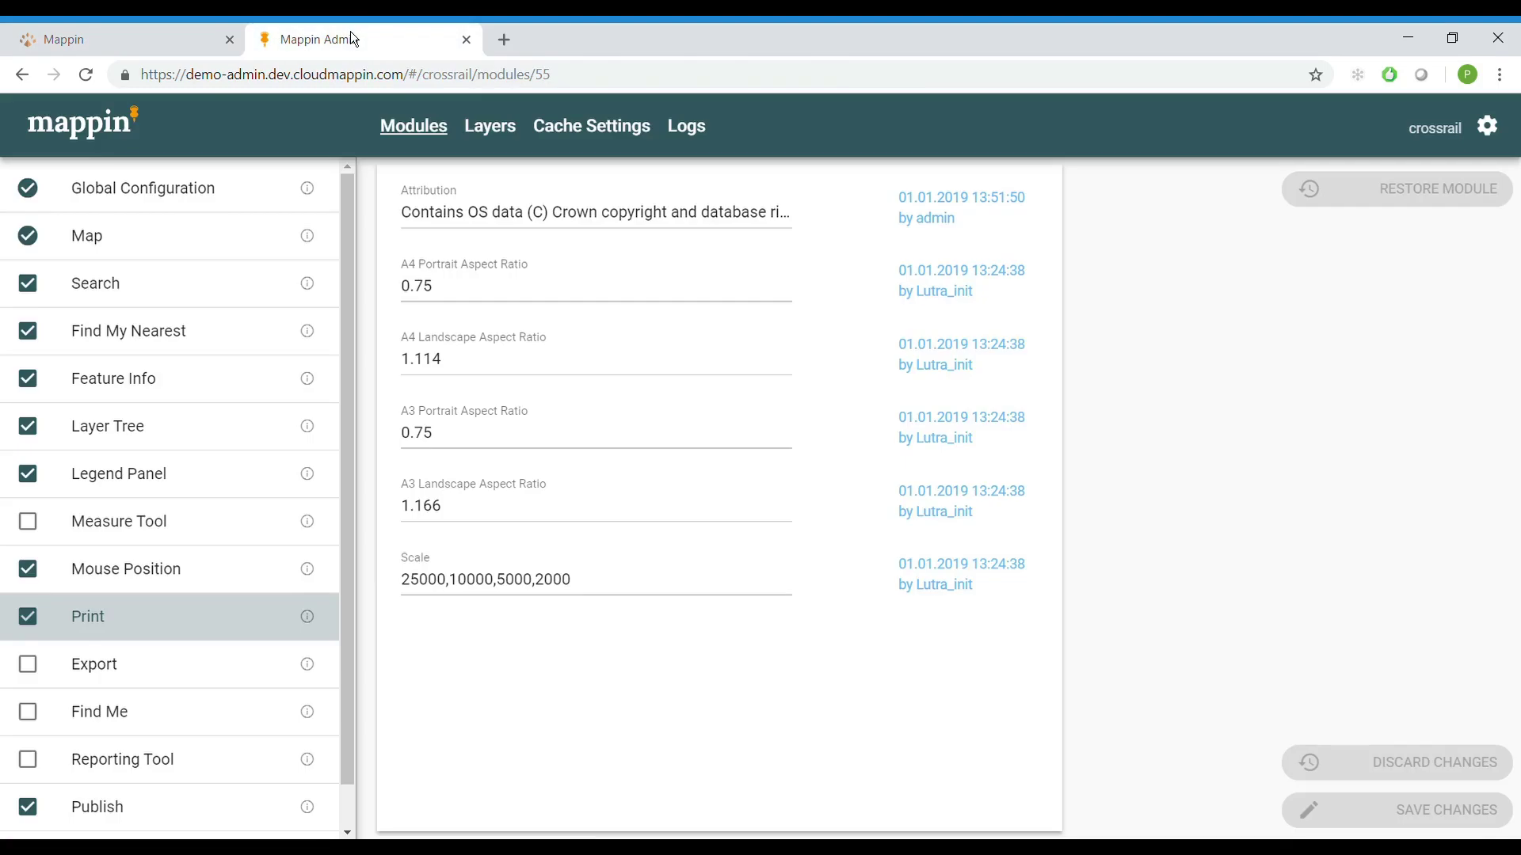
pyautogui.click(191, 210)
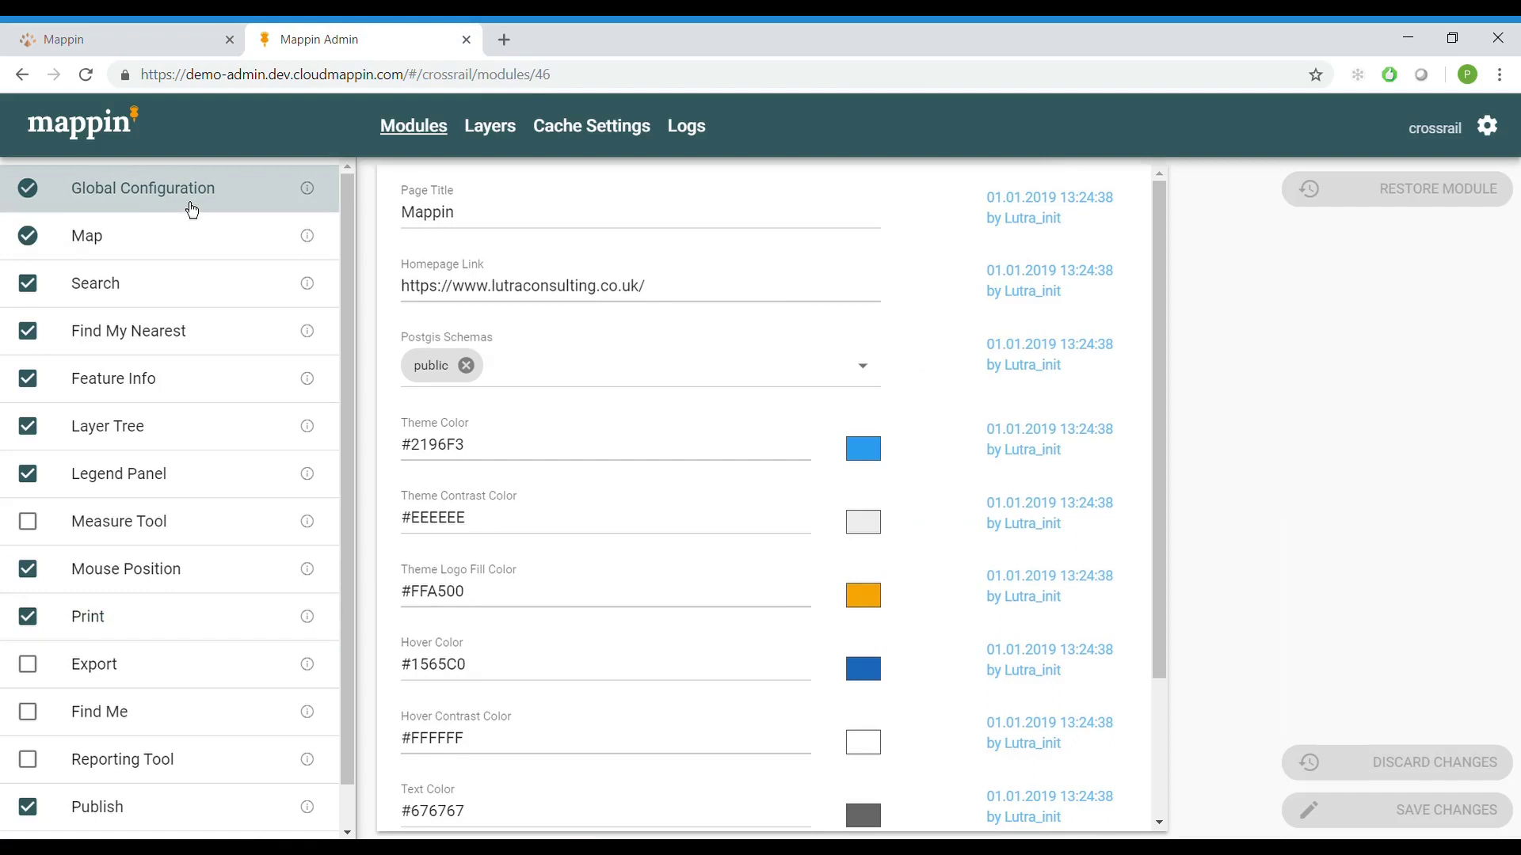
pyautogui.click(524, 373)
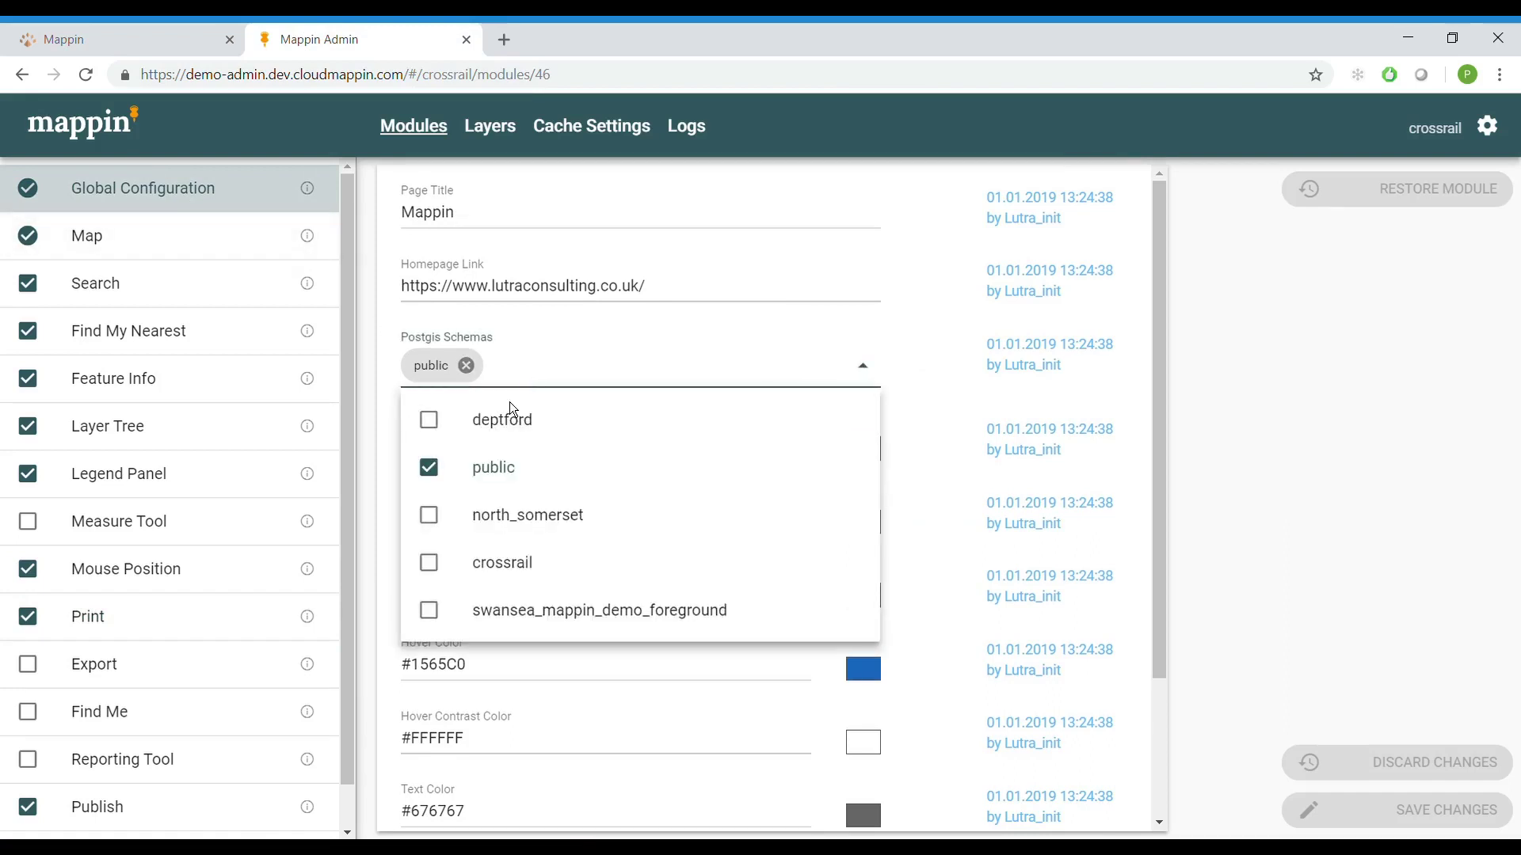
pyautogui.click(434, 580)
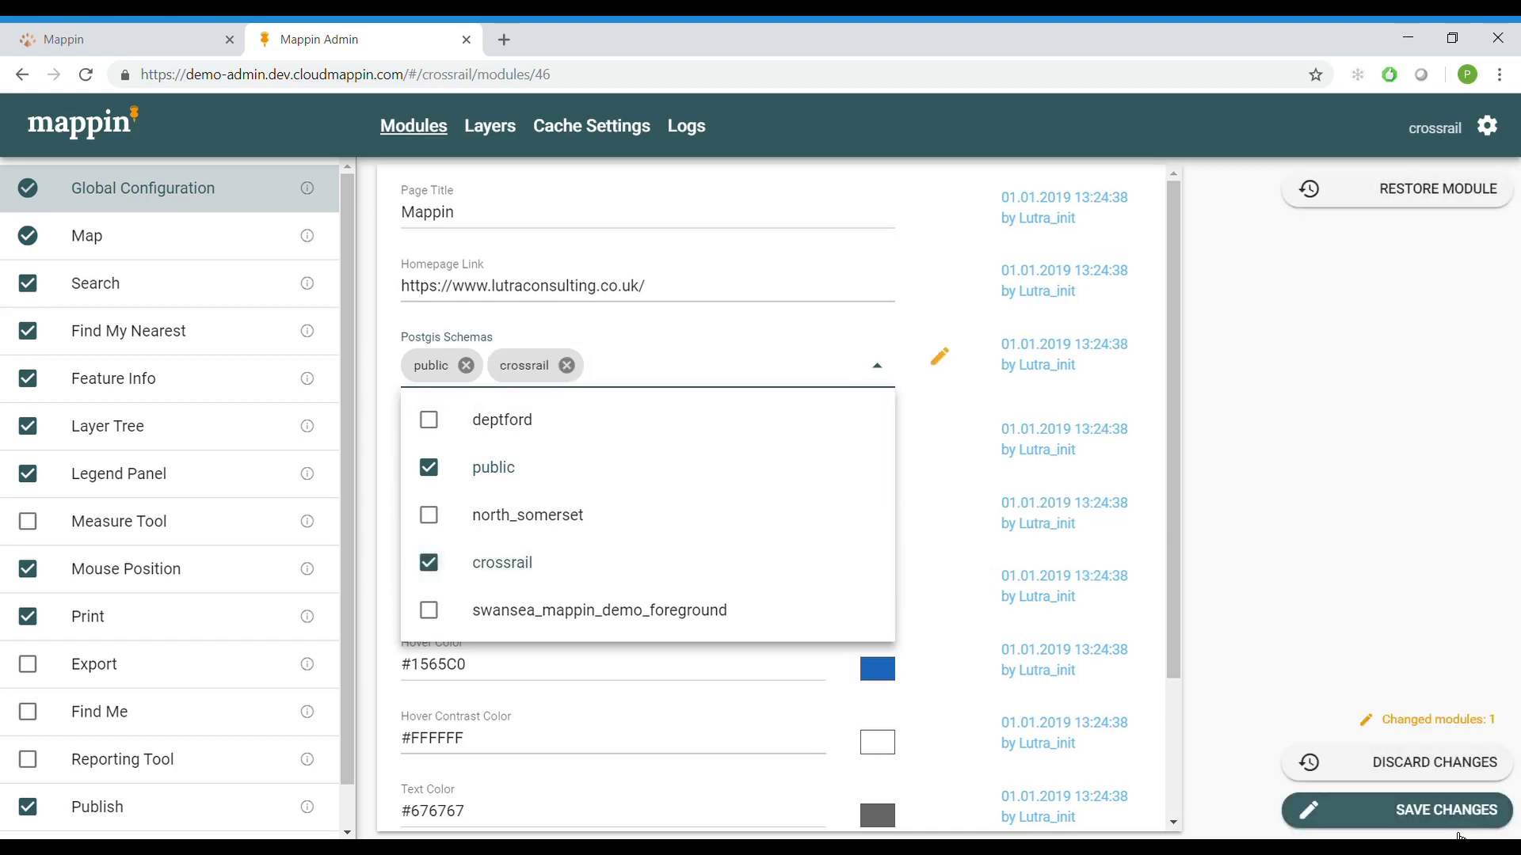
pyautogui.click(1460, 828)
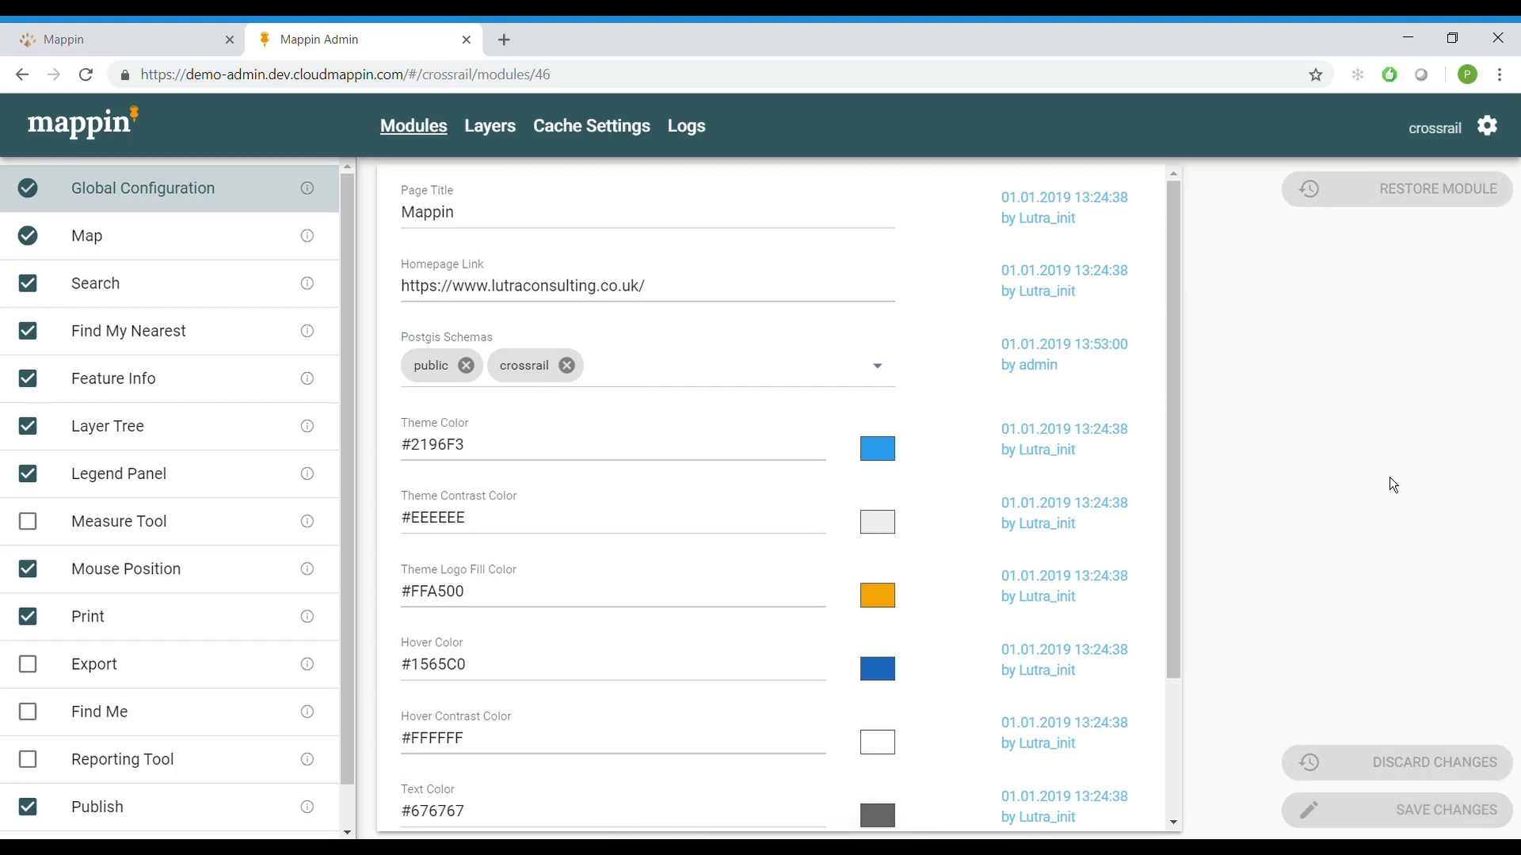
# Set the Stations layer's Name (PostGIS) to crossrail.Crossrail_Stations and save.
pyautogui.click(494, 128)
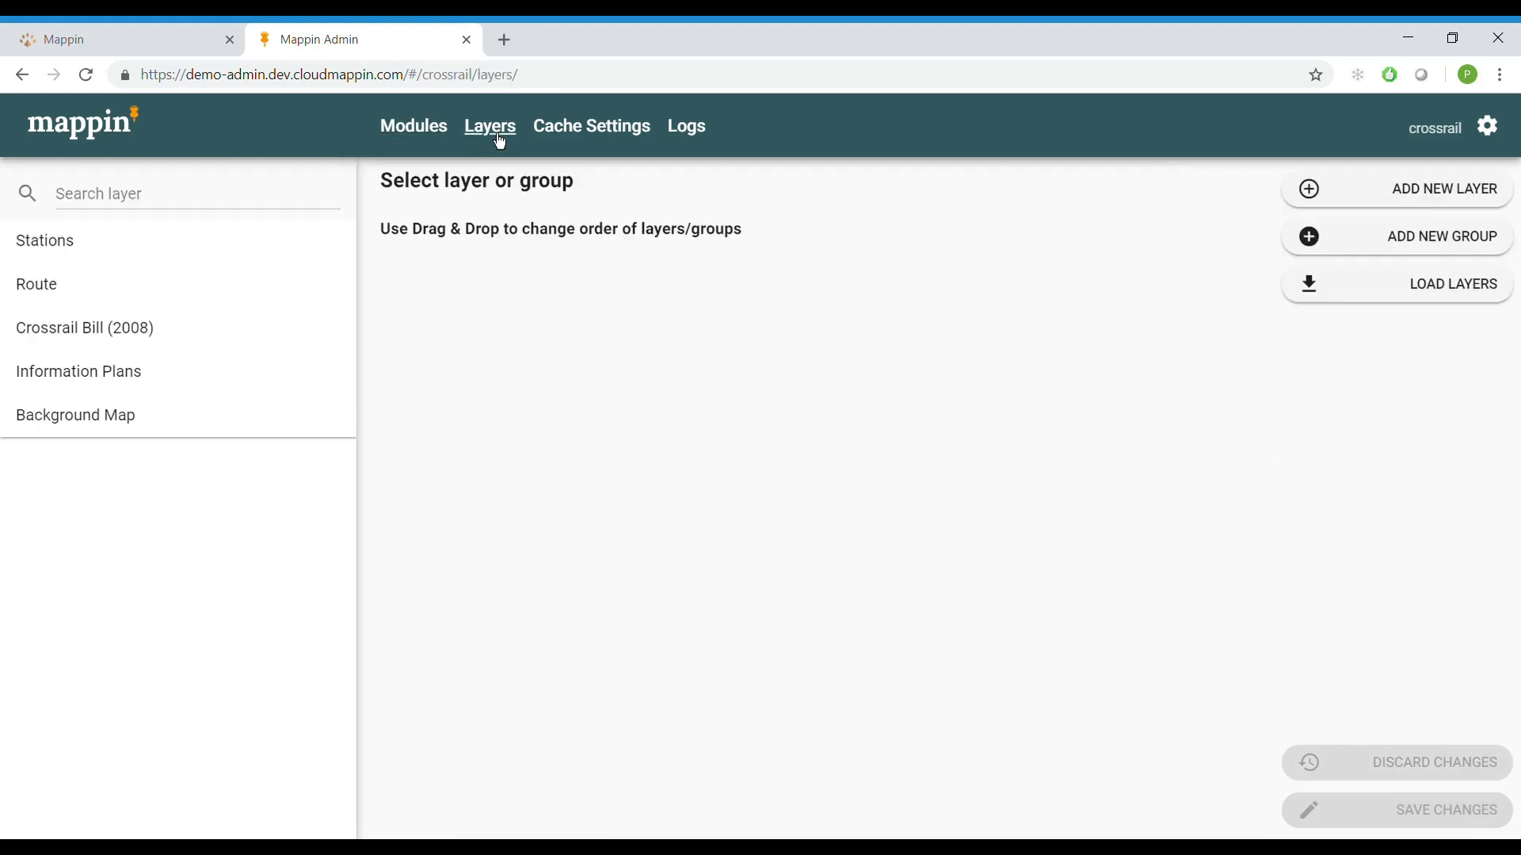
pyautogui.click(119, 251)
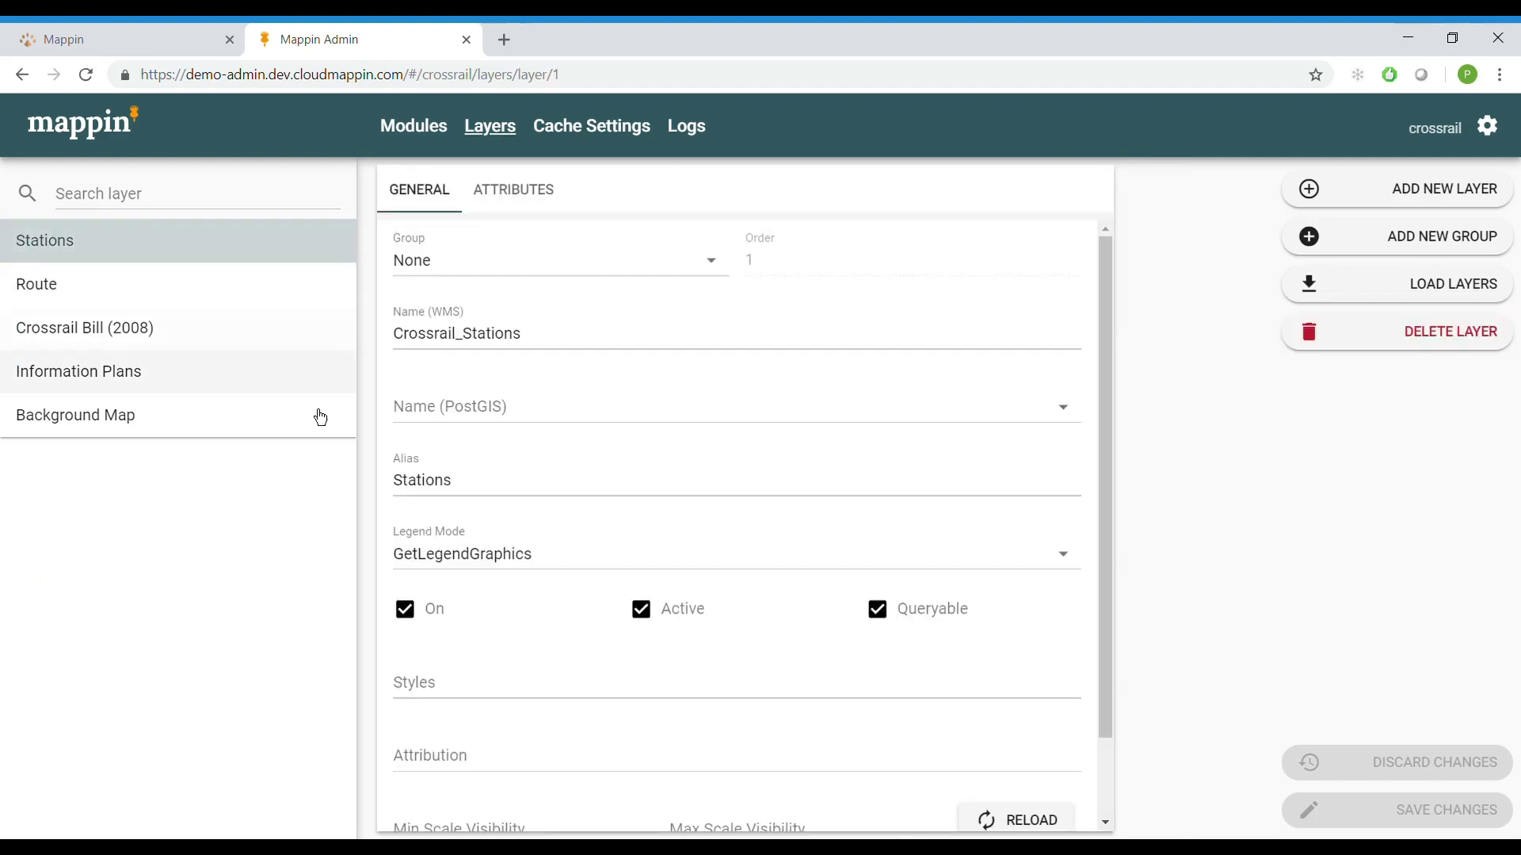
pyautogui.click(569, 418)
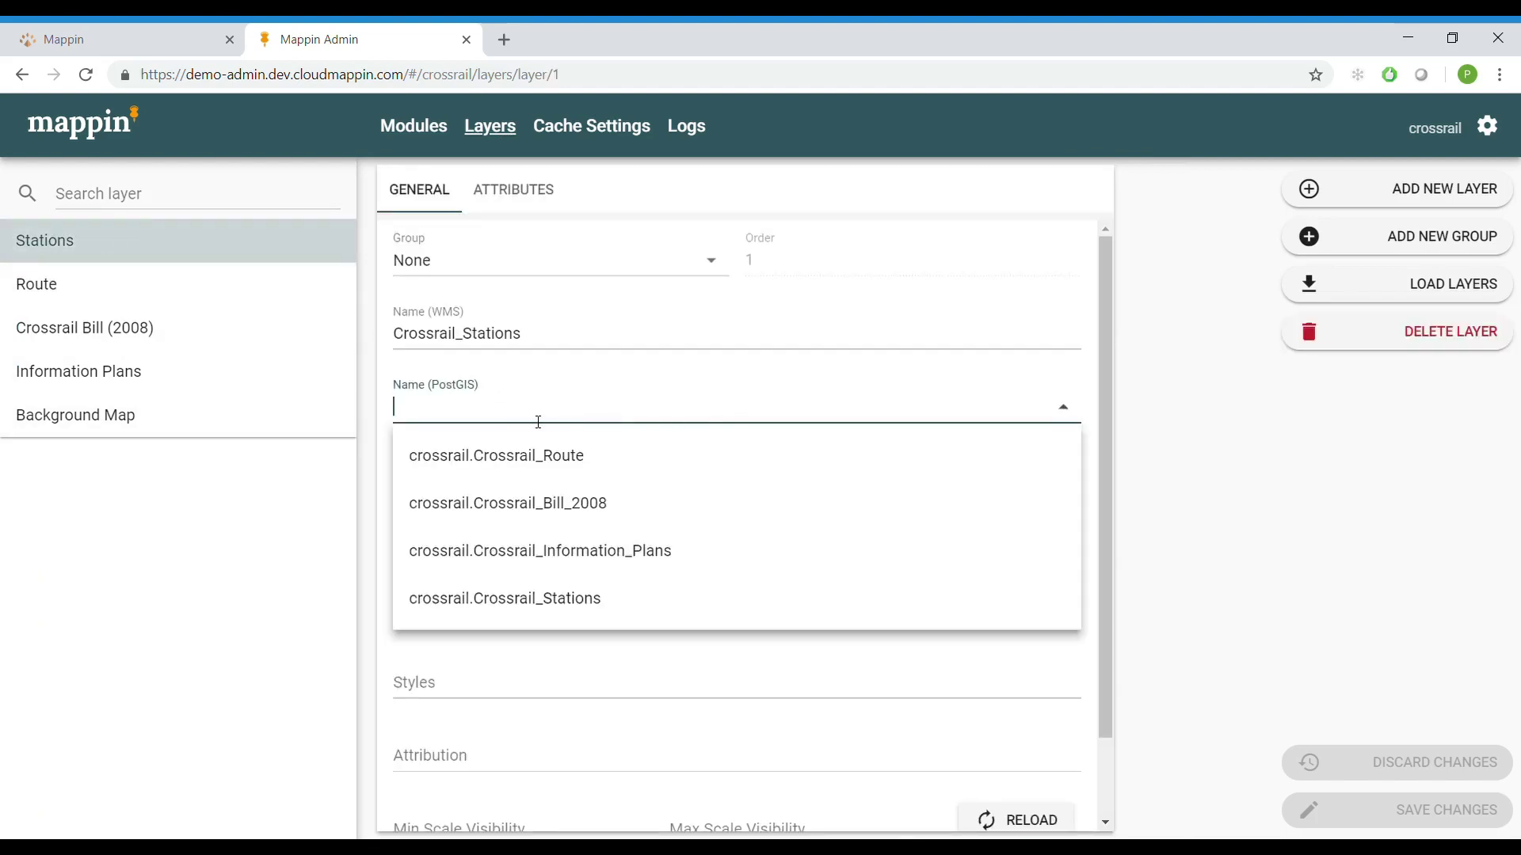
pyautogui.click(531, 622)
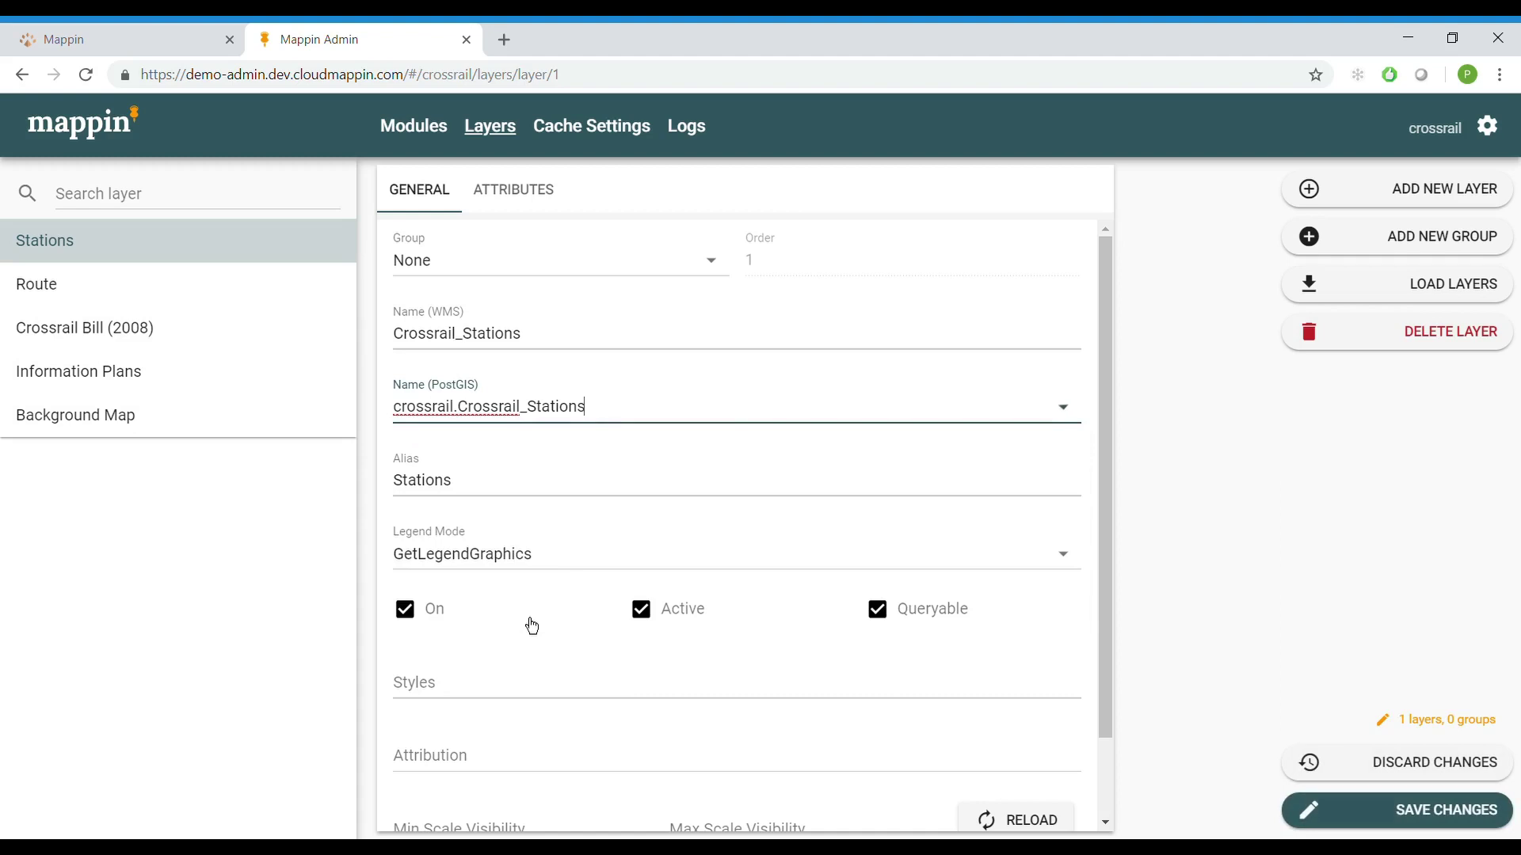
pyautogui.click(1403, 826)
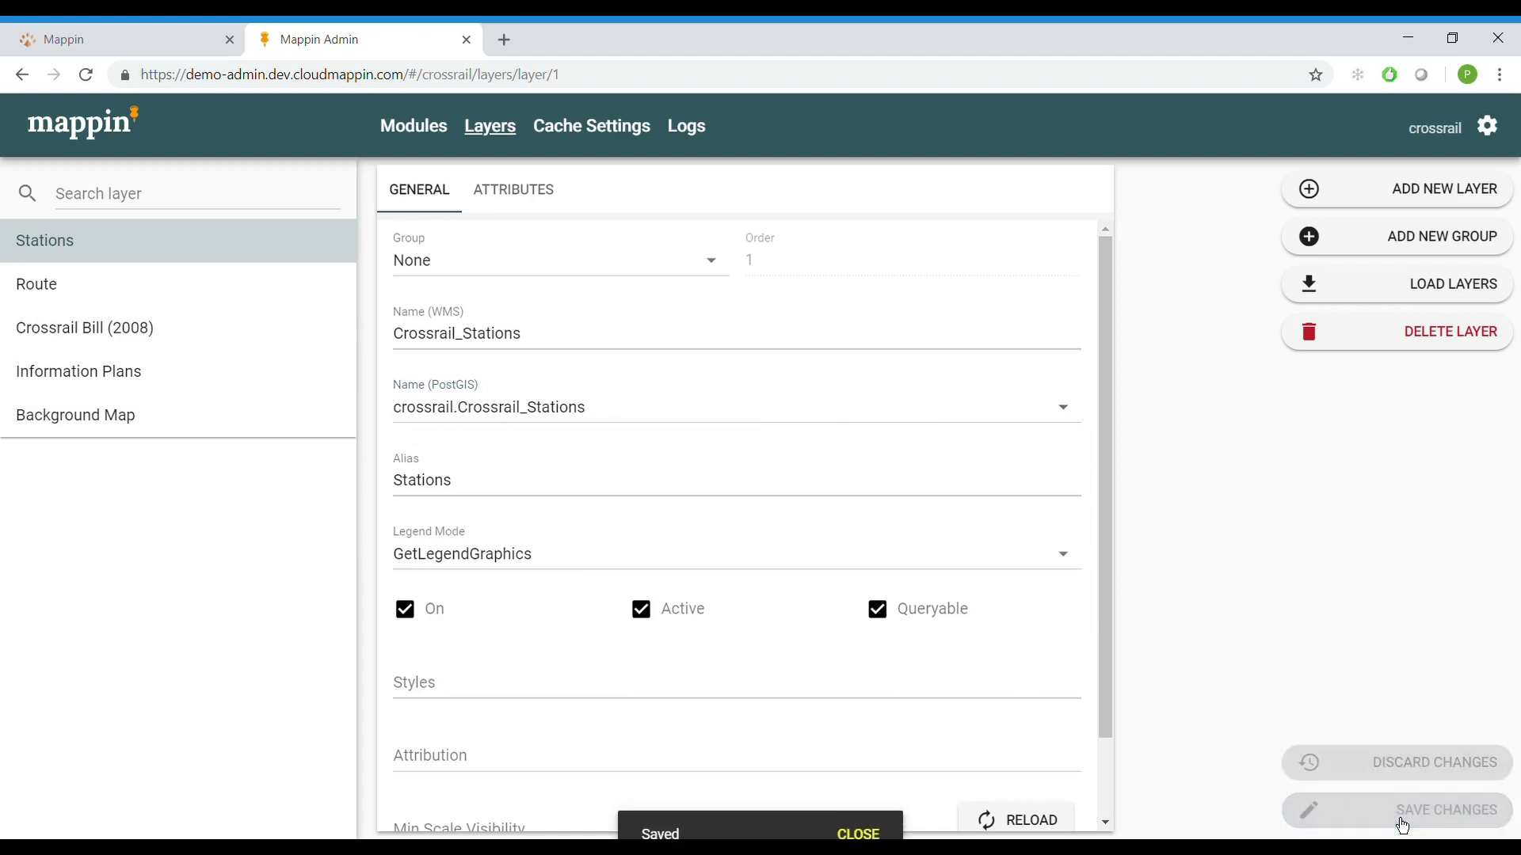
# Add Stations to Find My Nearest's searched layers, save, and refresh the live map.
pyautogui.click(443, 146)
pyautogui.click(195, 344)
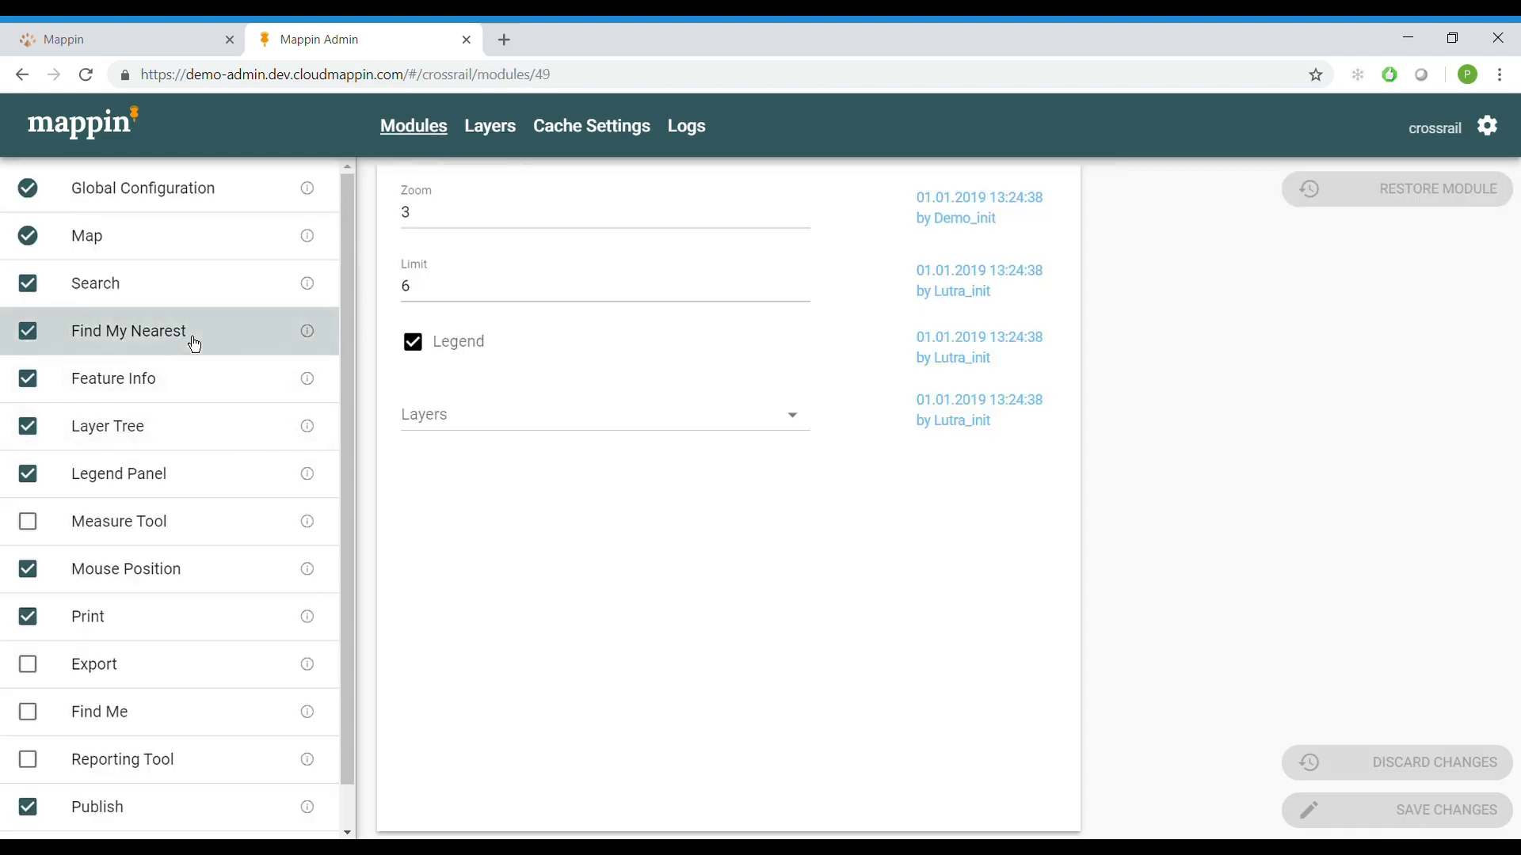
pyautogui.click(535, 420)
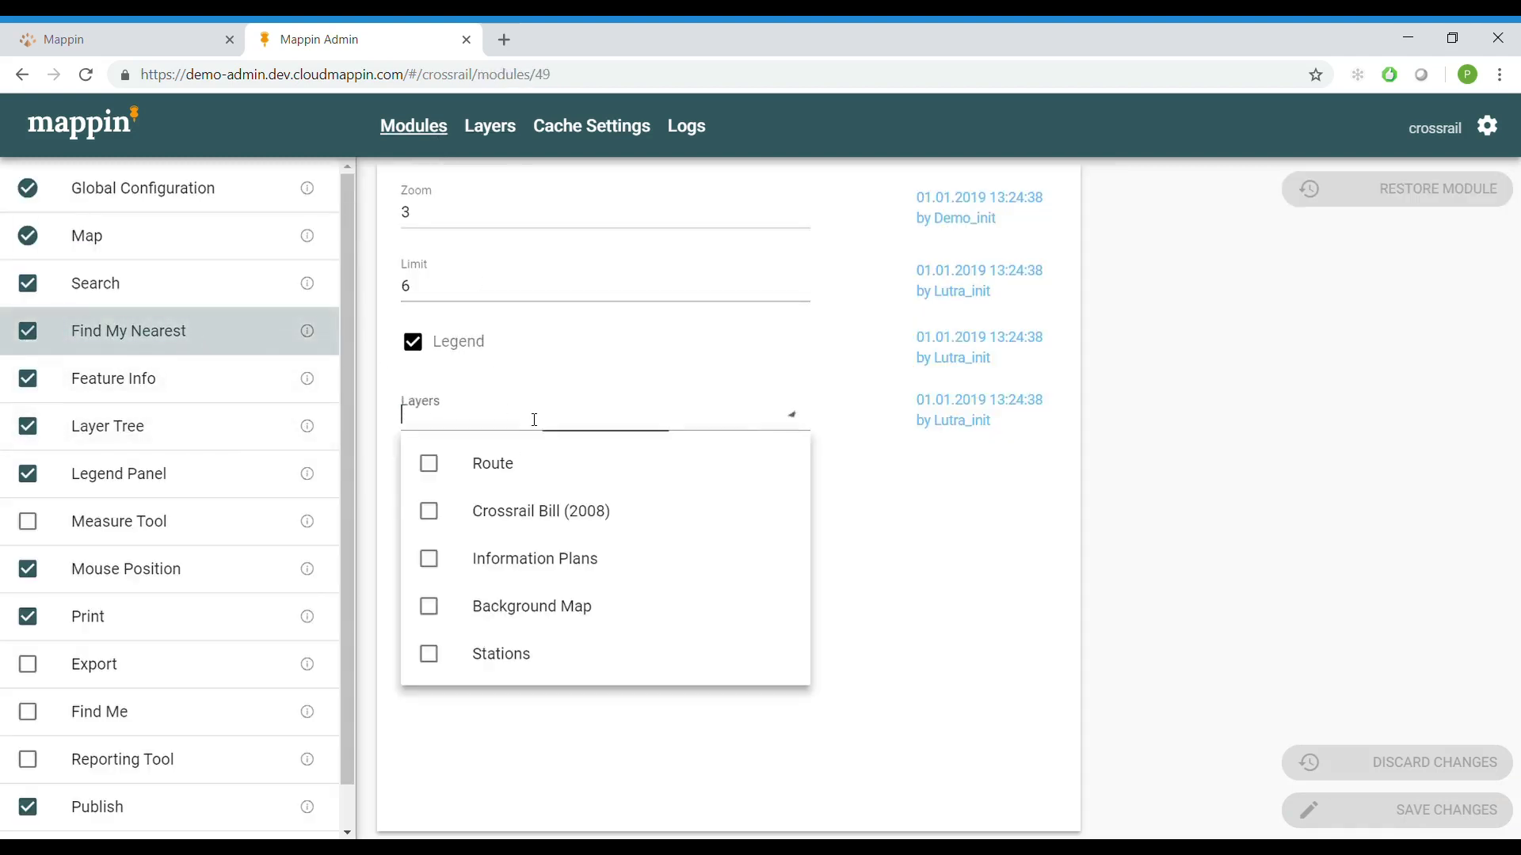
pyautogui.click(438, 674)
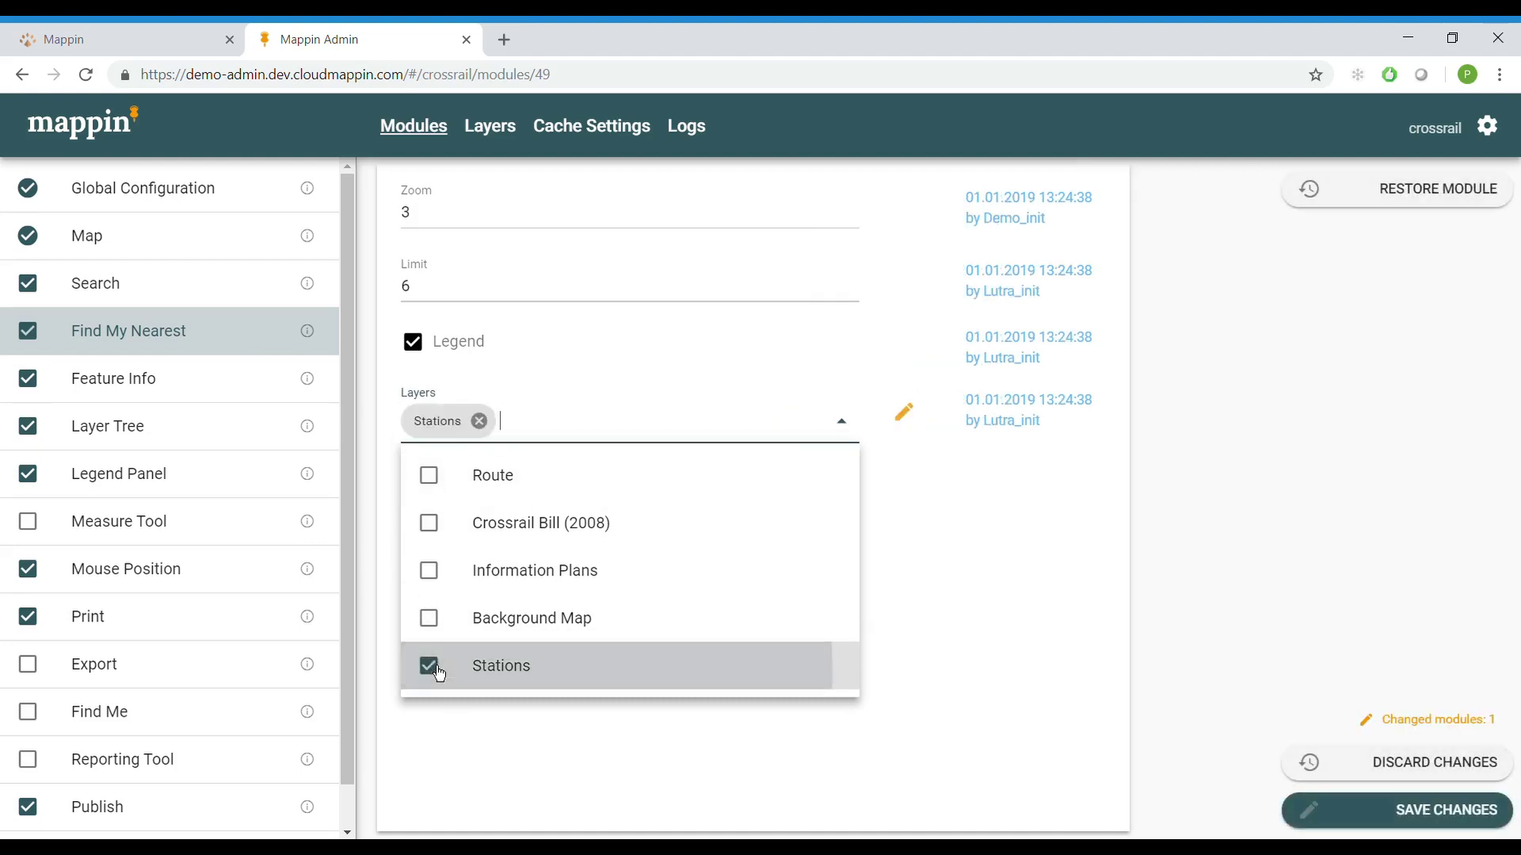
pyautogui.click(1191, 651)
pyautogui.click(1424, 821)
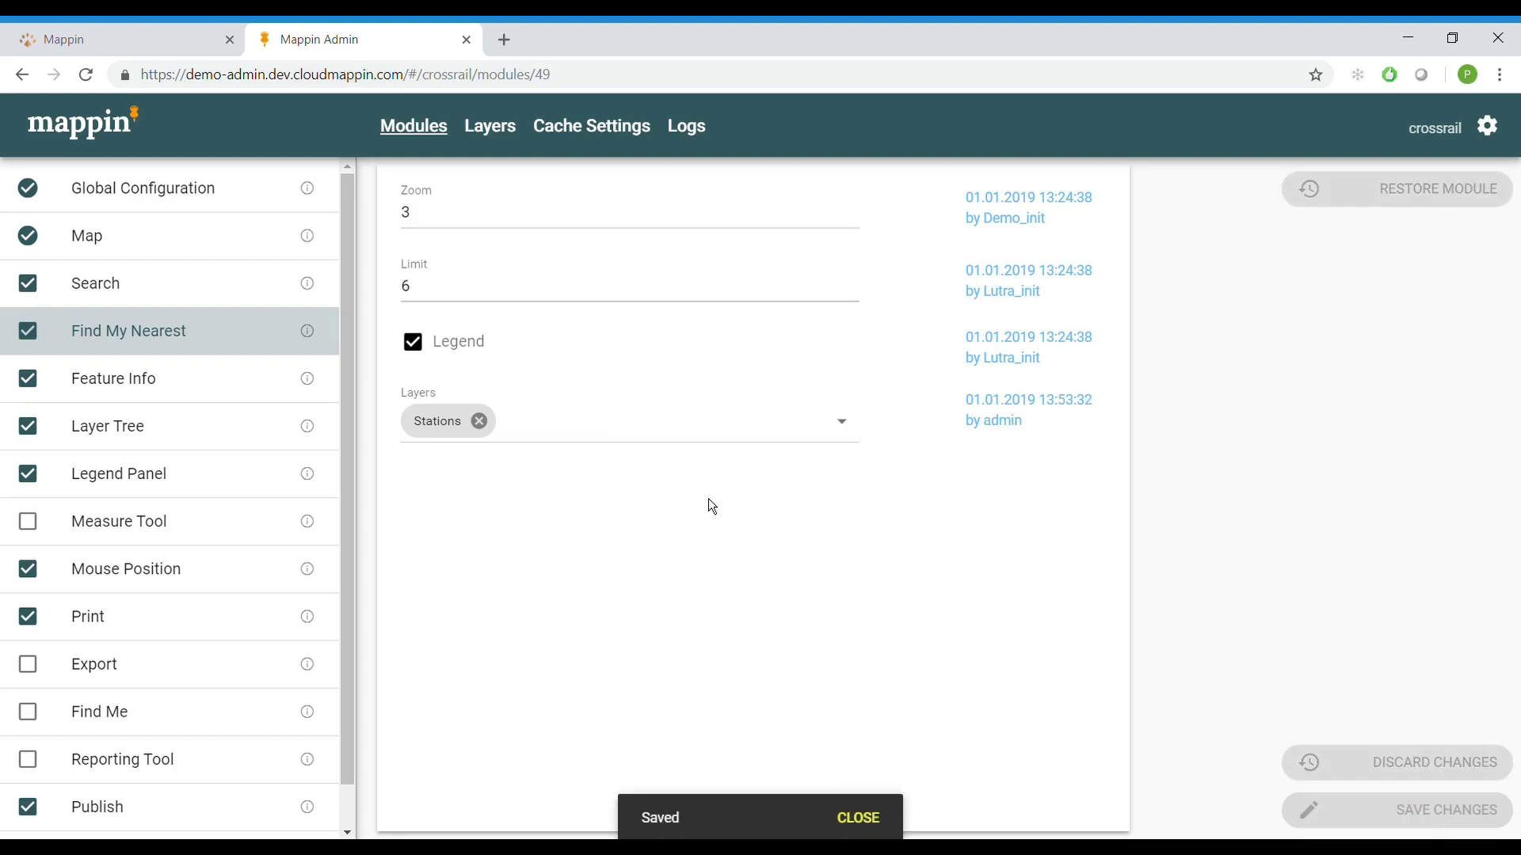
pyautogui.click(119, 38)
pyautogui.press('F5')
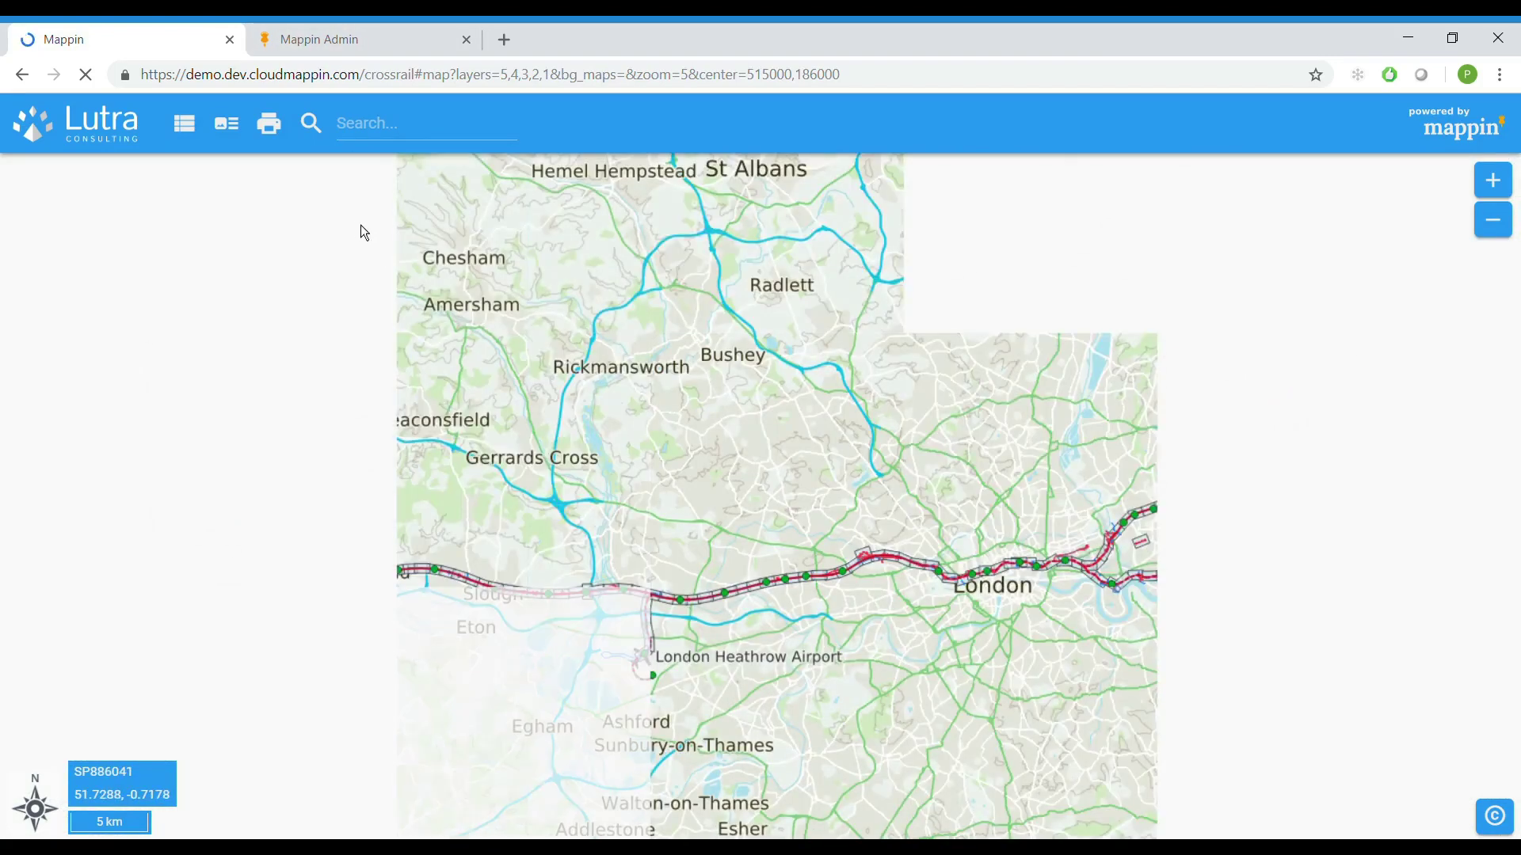
# Search Find My Nearest for Stations, listing results 3.42 to 5.21 miles away.
pyautogui.click(317, 138)
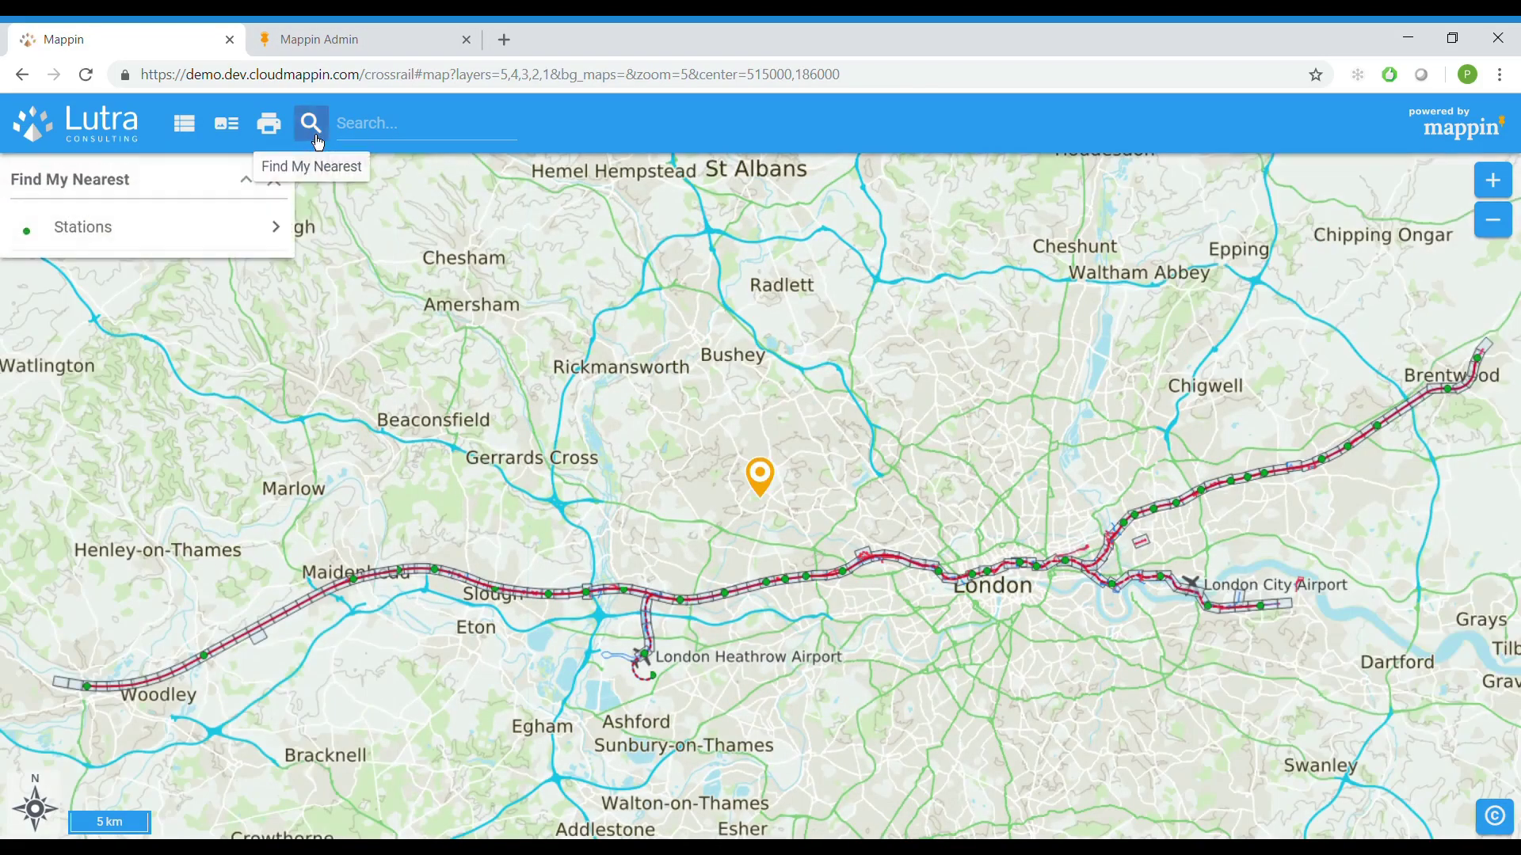
pyautogui.click(249, 243)
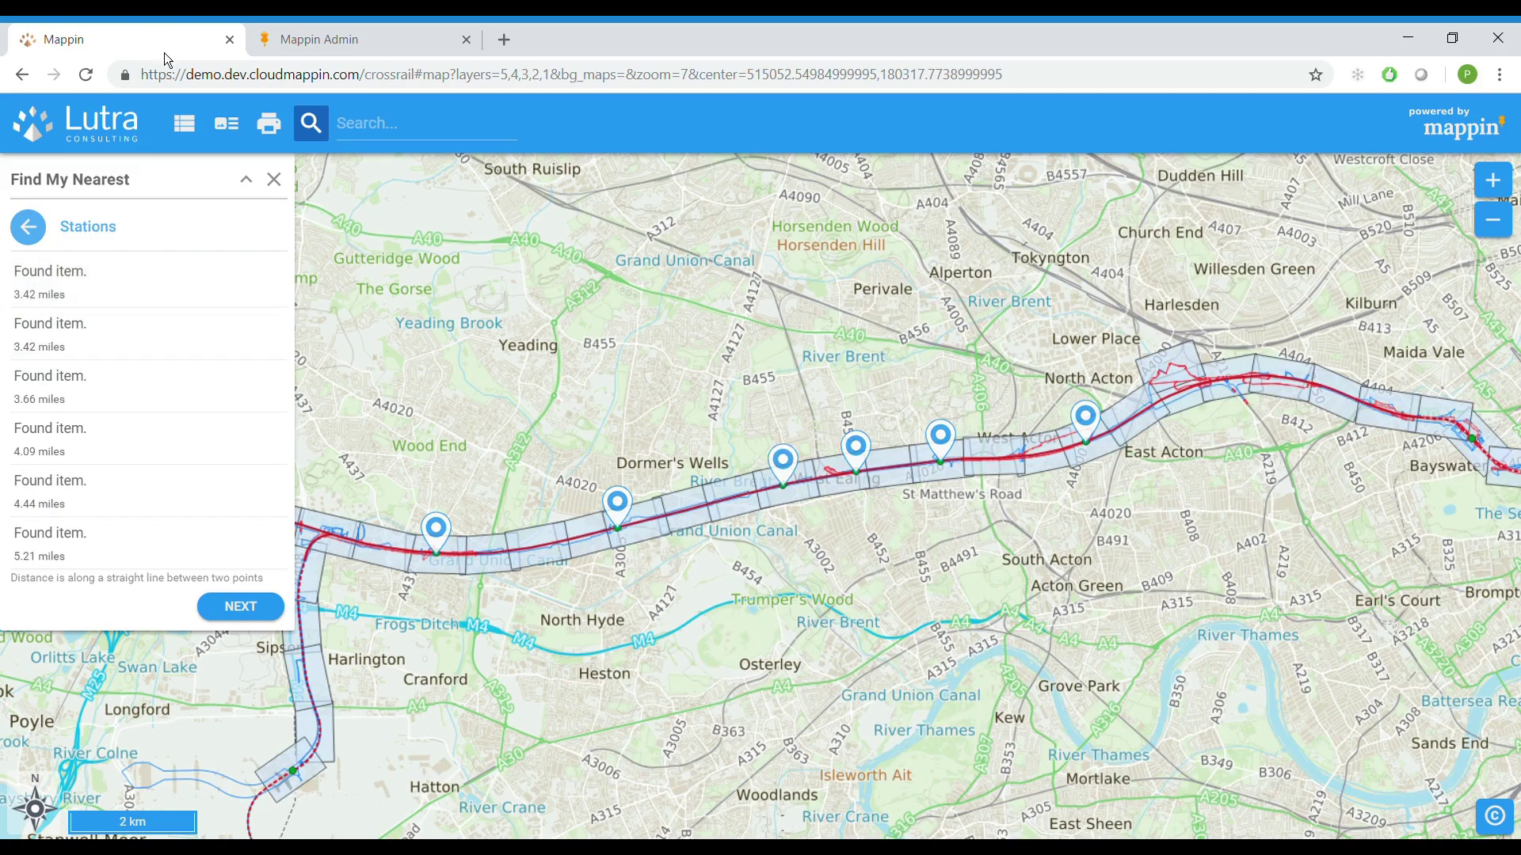
# Change Find My Nearest's Zoom to 10 and Limit from 6 to 3, then save.
pyautogui.click(325, 41)
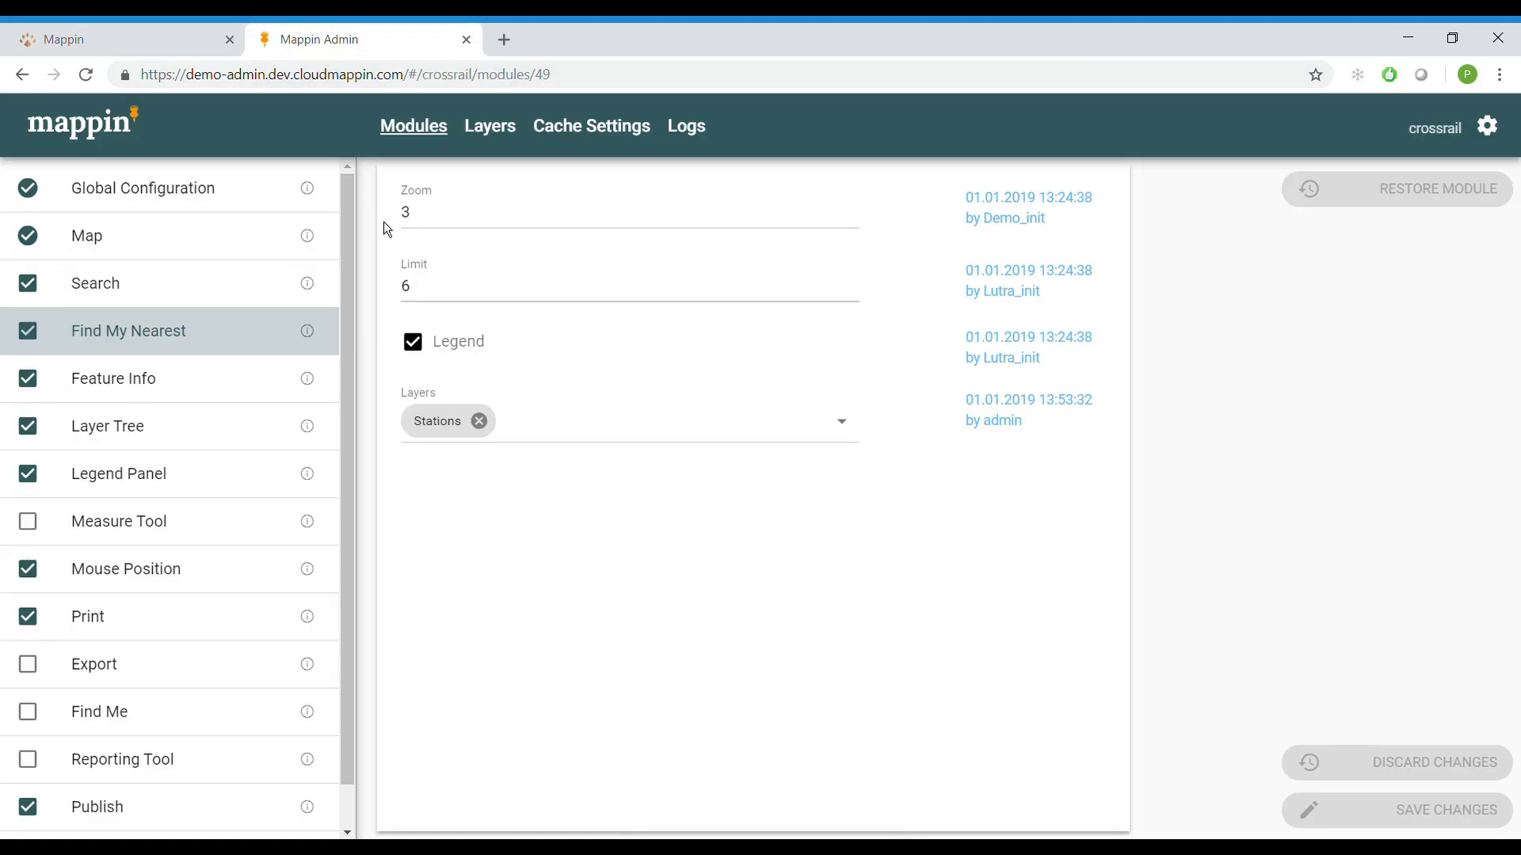
pyautogui.click(426, 221)
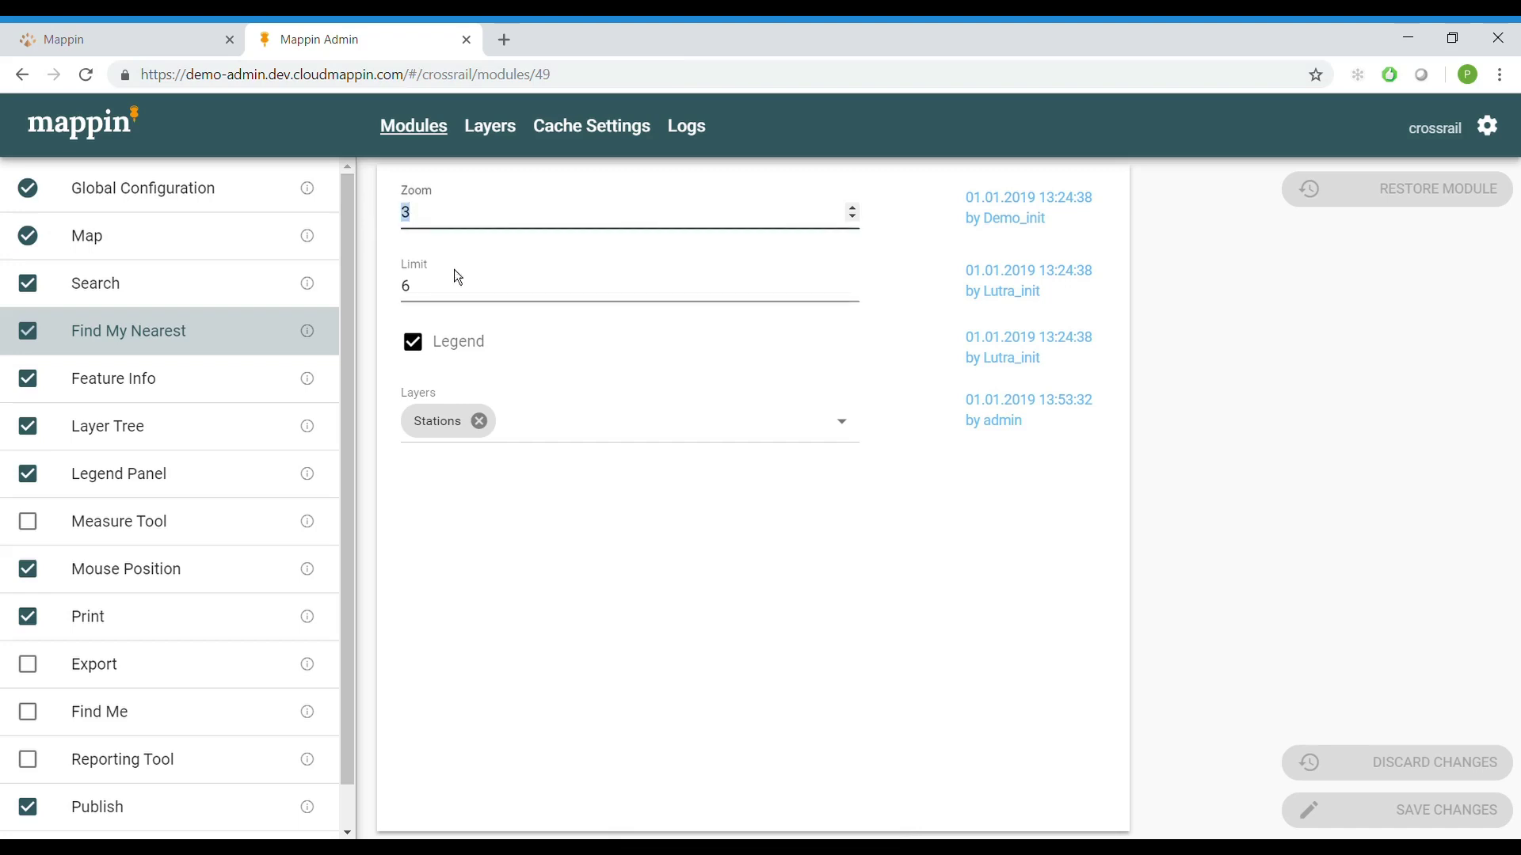
pyautogui.press('BackSpace')
pyautogui.write('10')
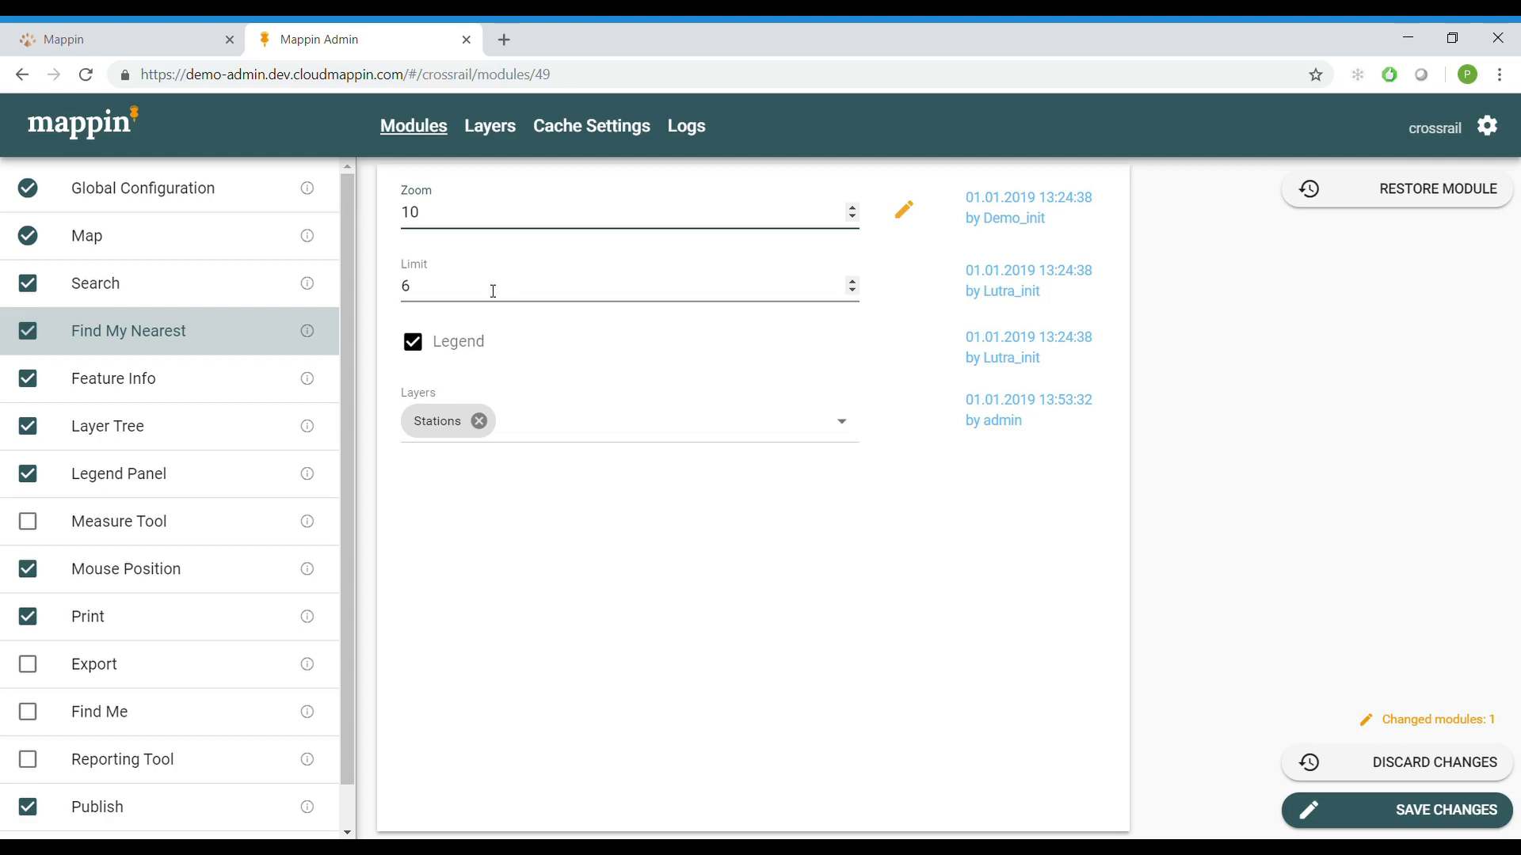
pyautogui.moveTo(491, 291); pyautogui.dragTo(407, 293)
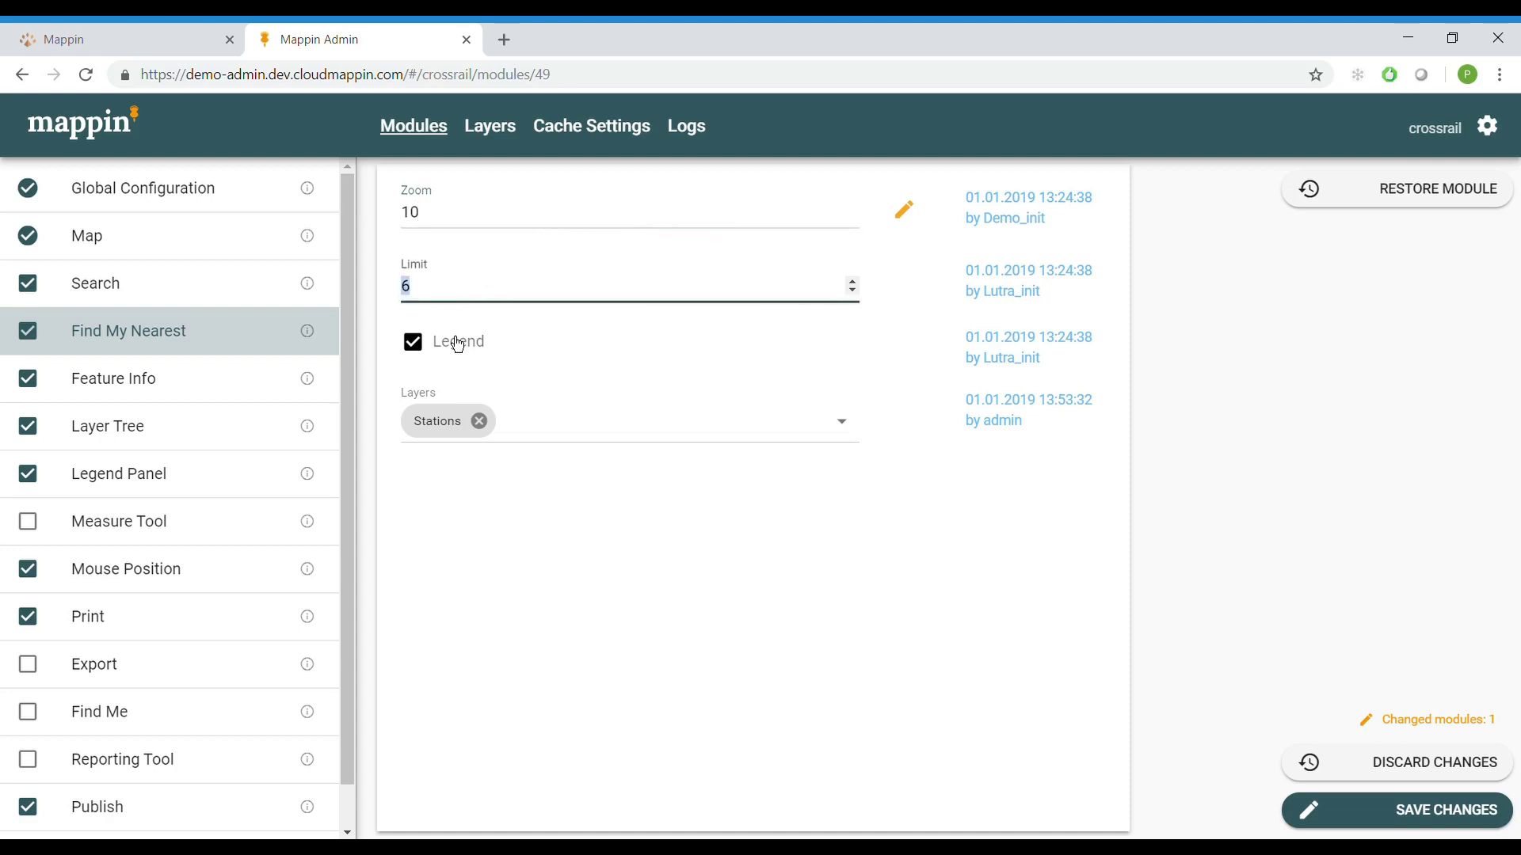
pyautogui.write('3')
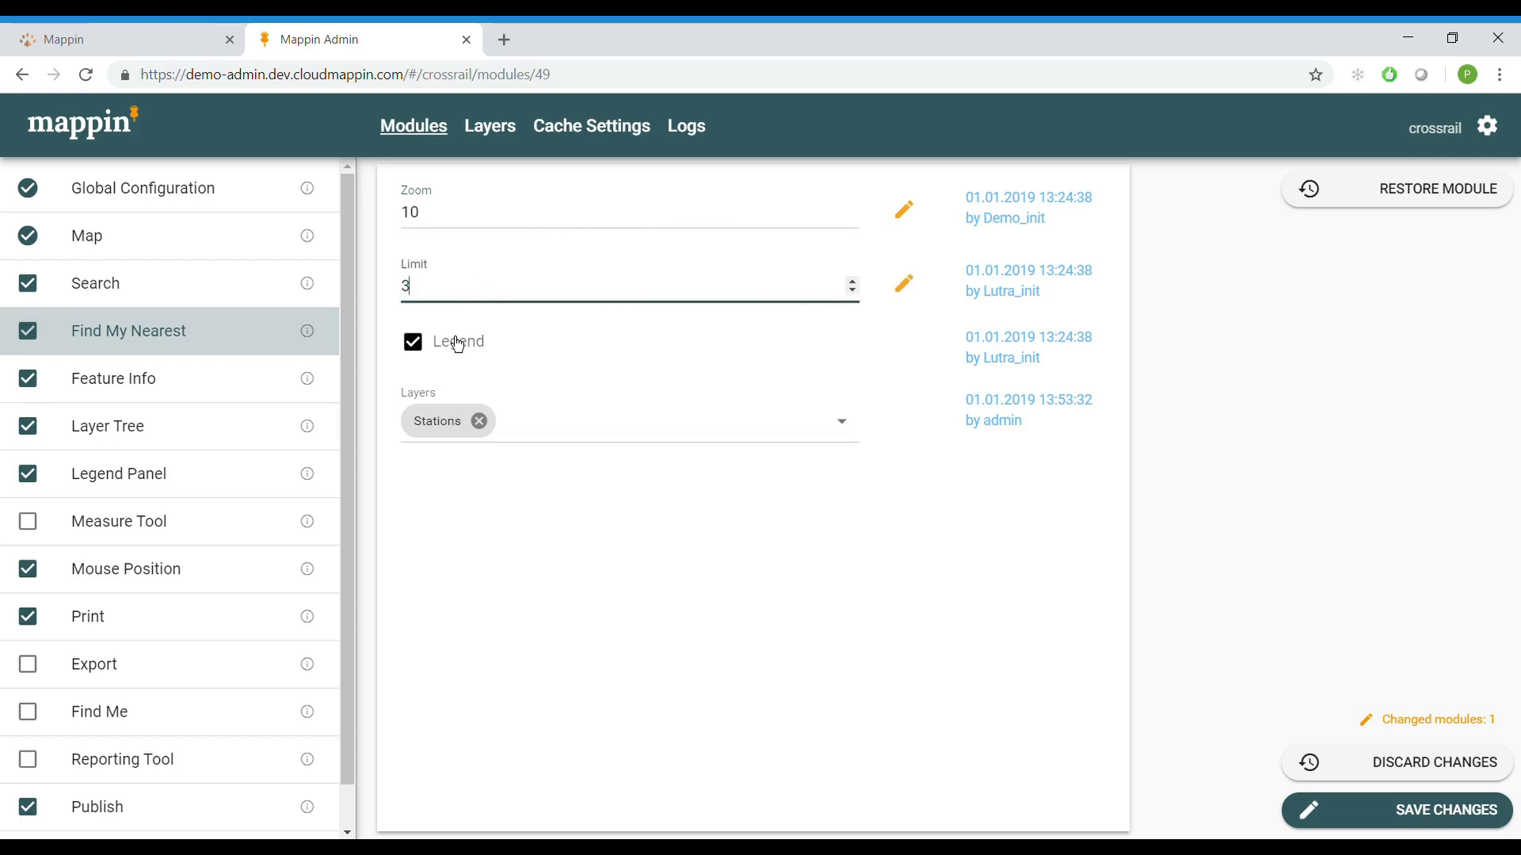
pyautogui.click(1456, 811)
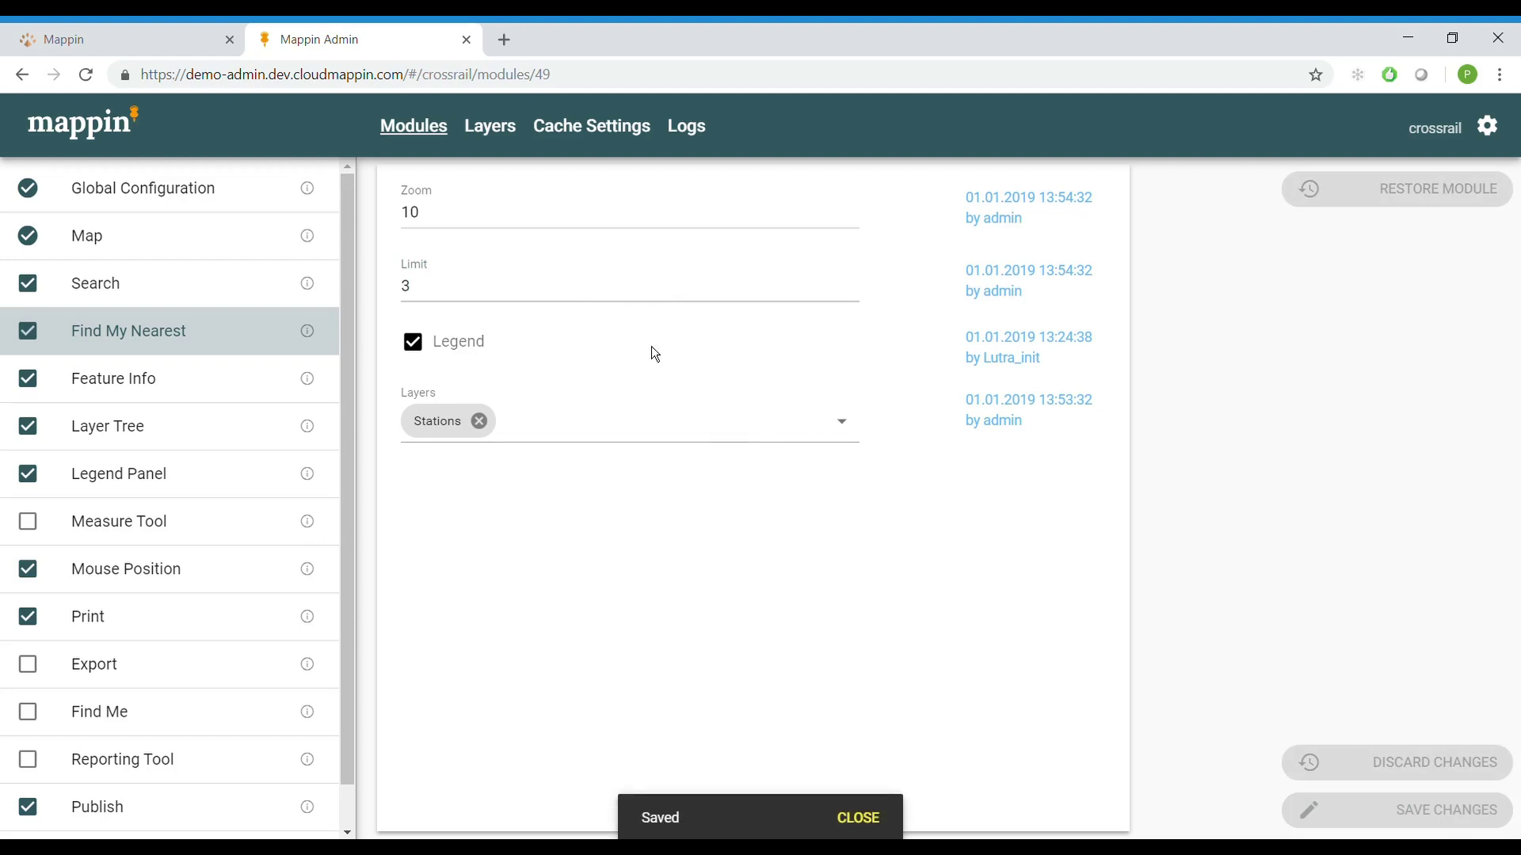
# Load the Stations layer's attributes from its data source.
pyautogui.click(421, 130)
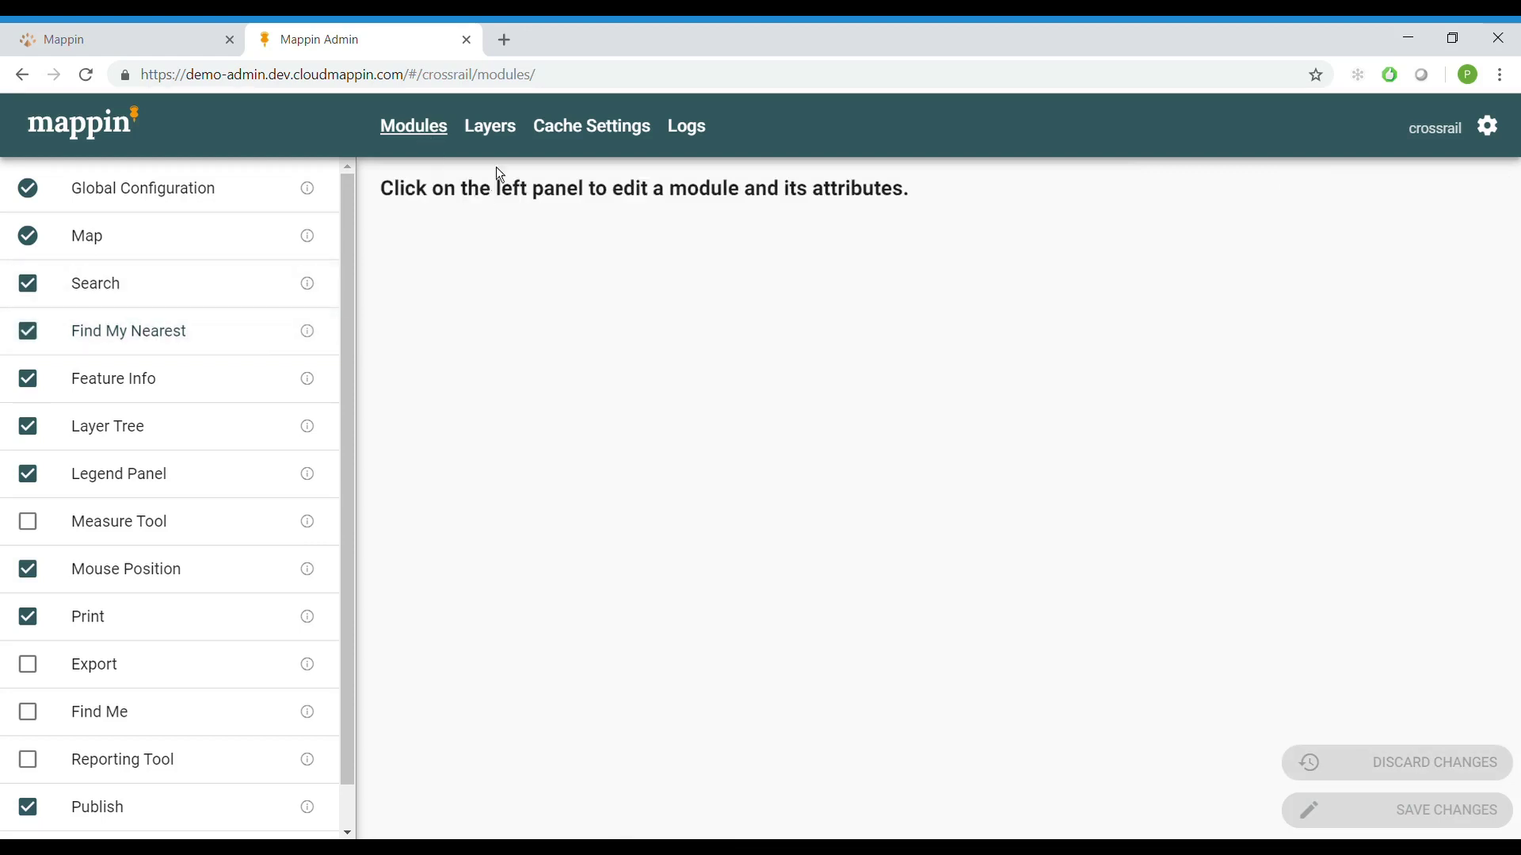
pyautogui.click(512, 141)
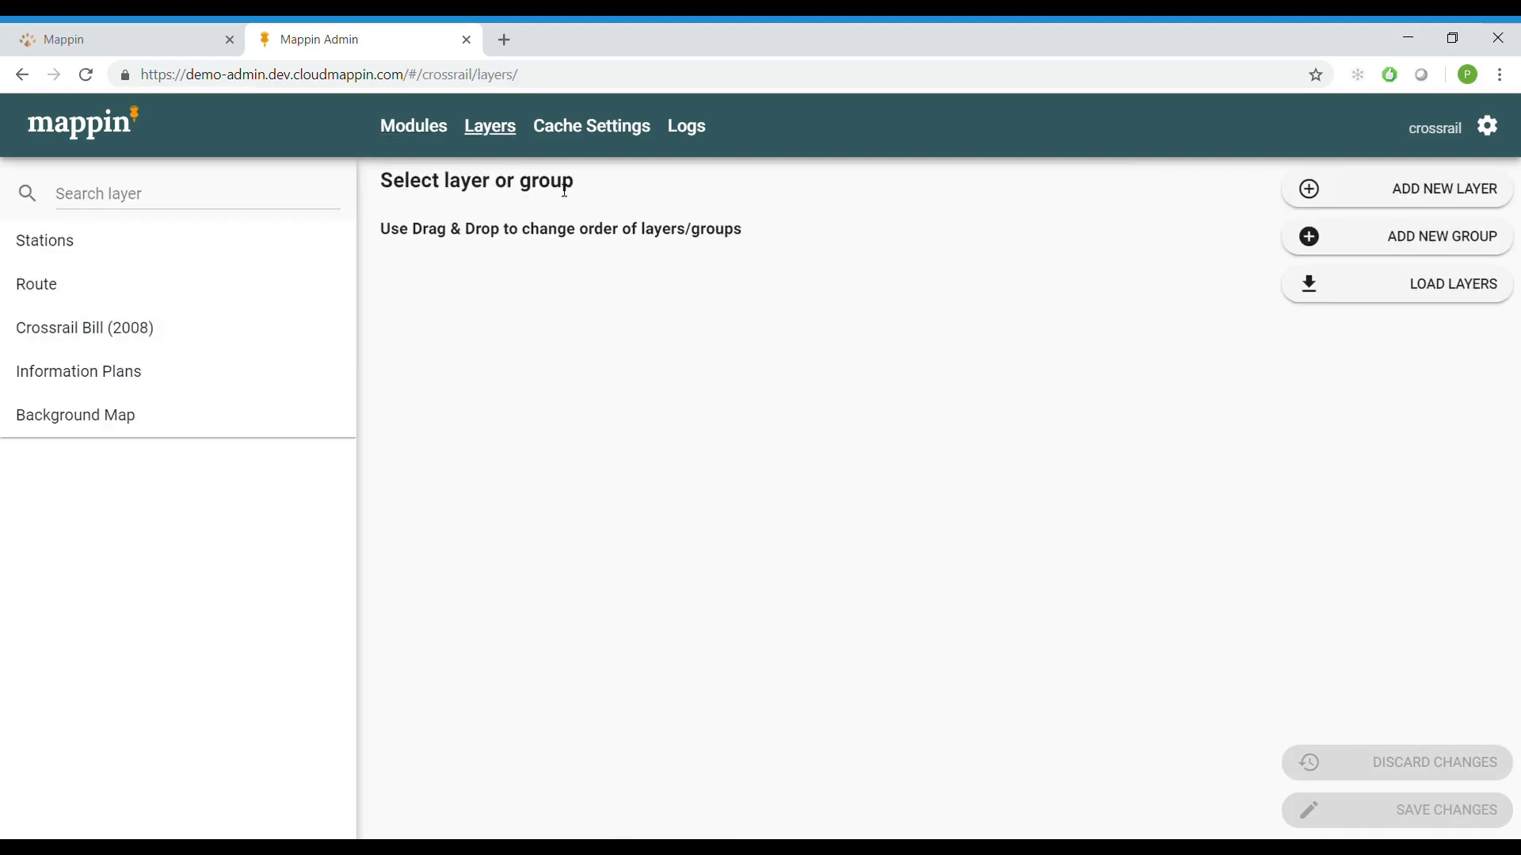
pyautogui.click(73, 263)
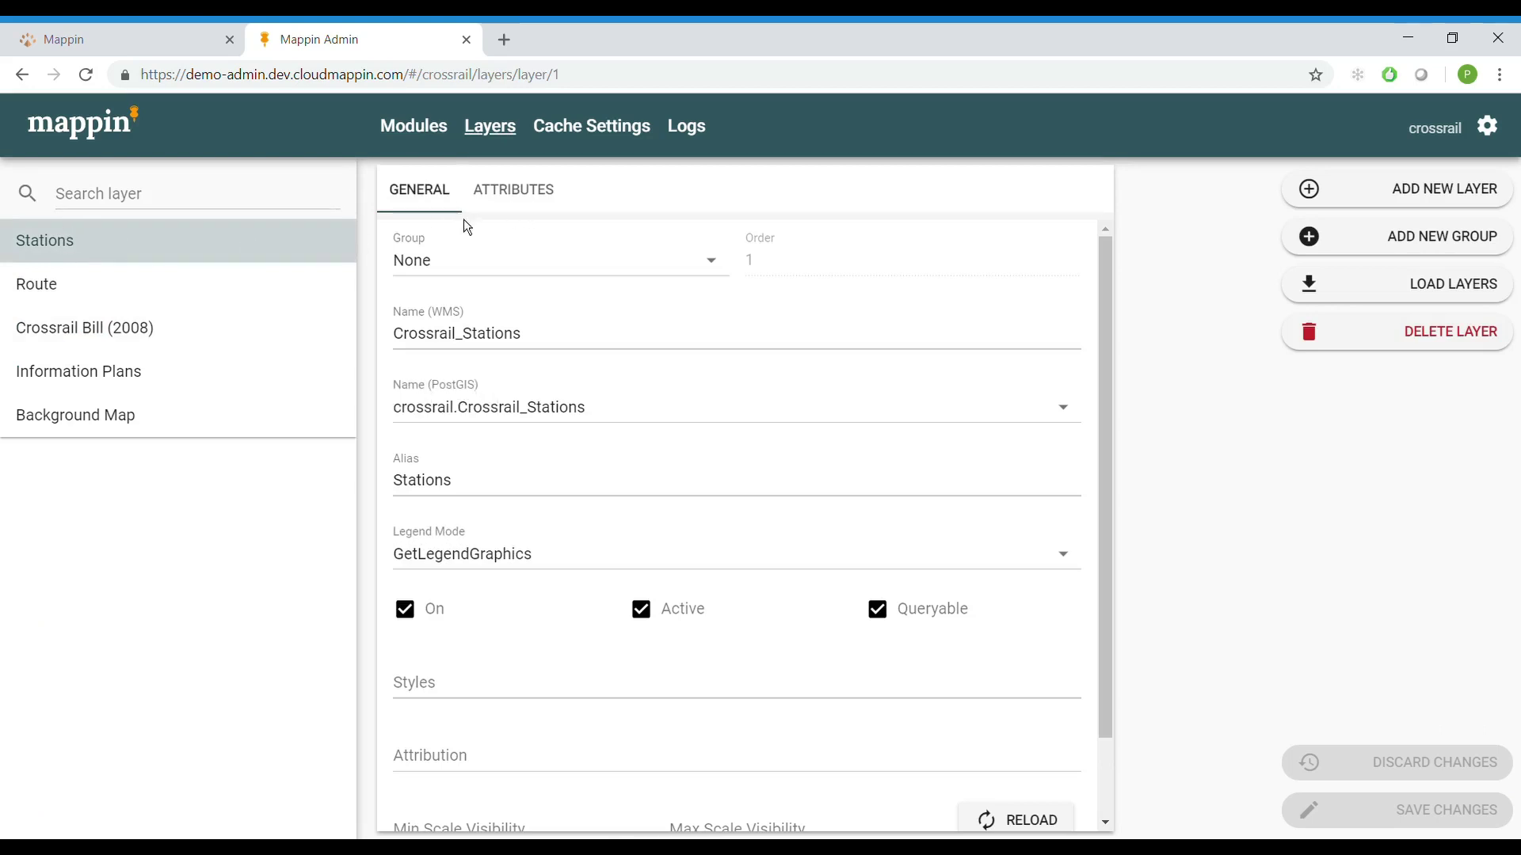
pyautogui.click(505, 205)
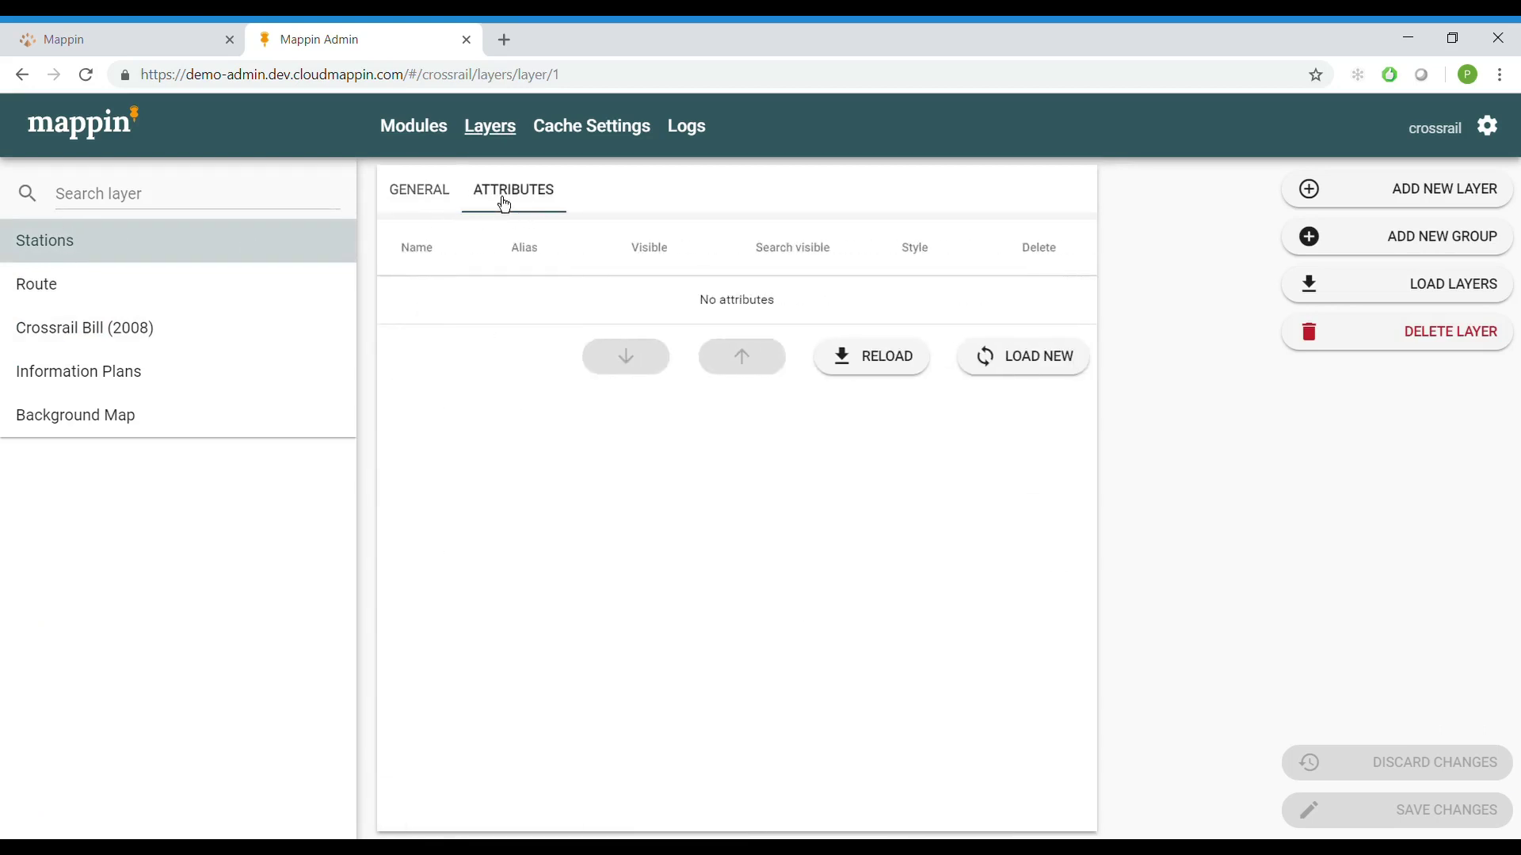
pyautogui.click(905, 378)
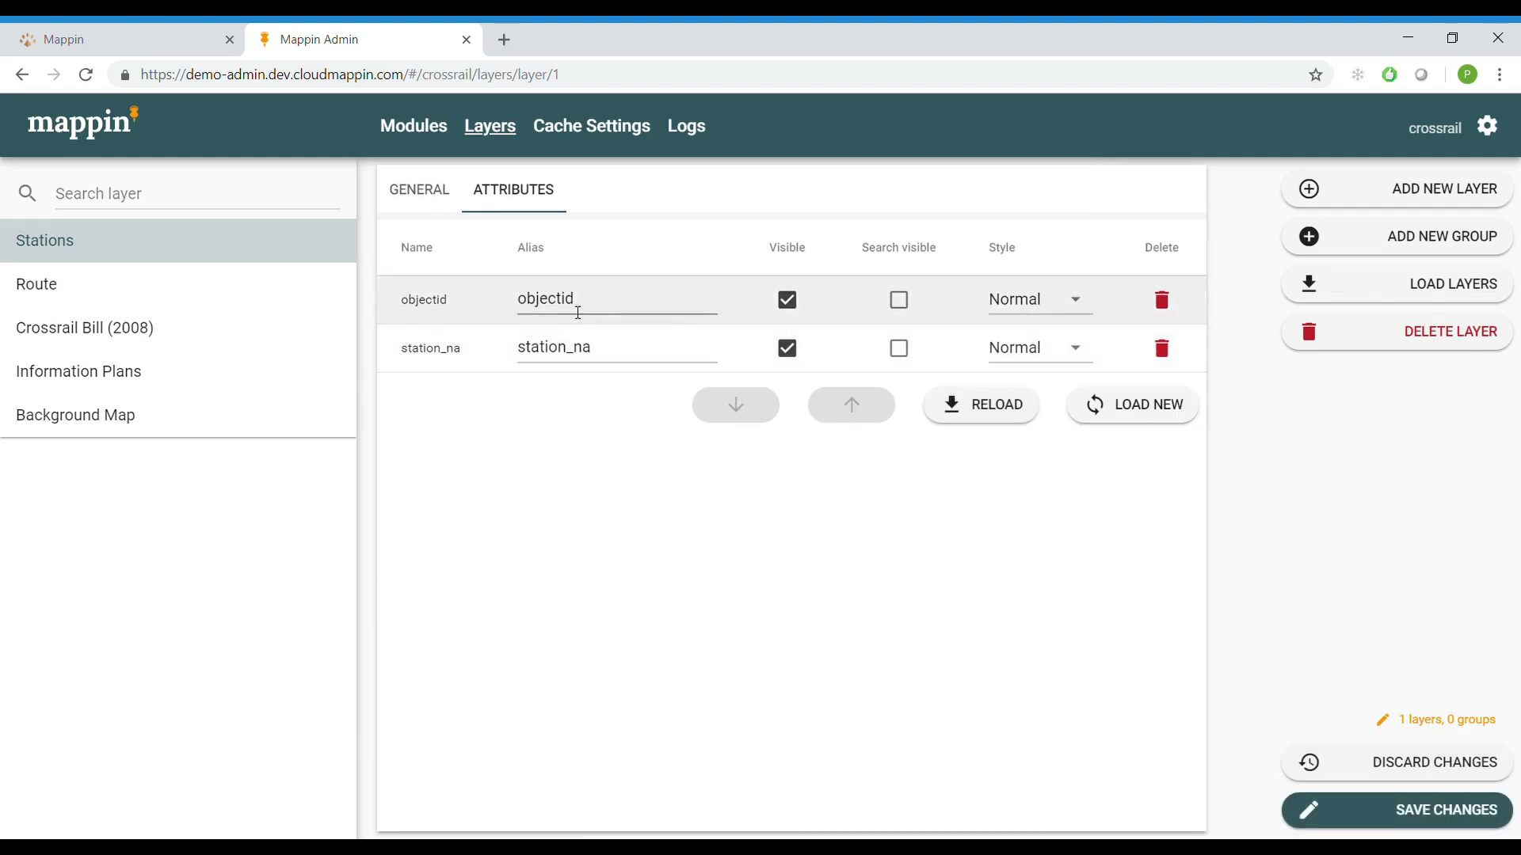
# Hide objectid, alias station_na as Station and make it searchable, then save and reload the map.
pyautogui.click(791, 307)
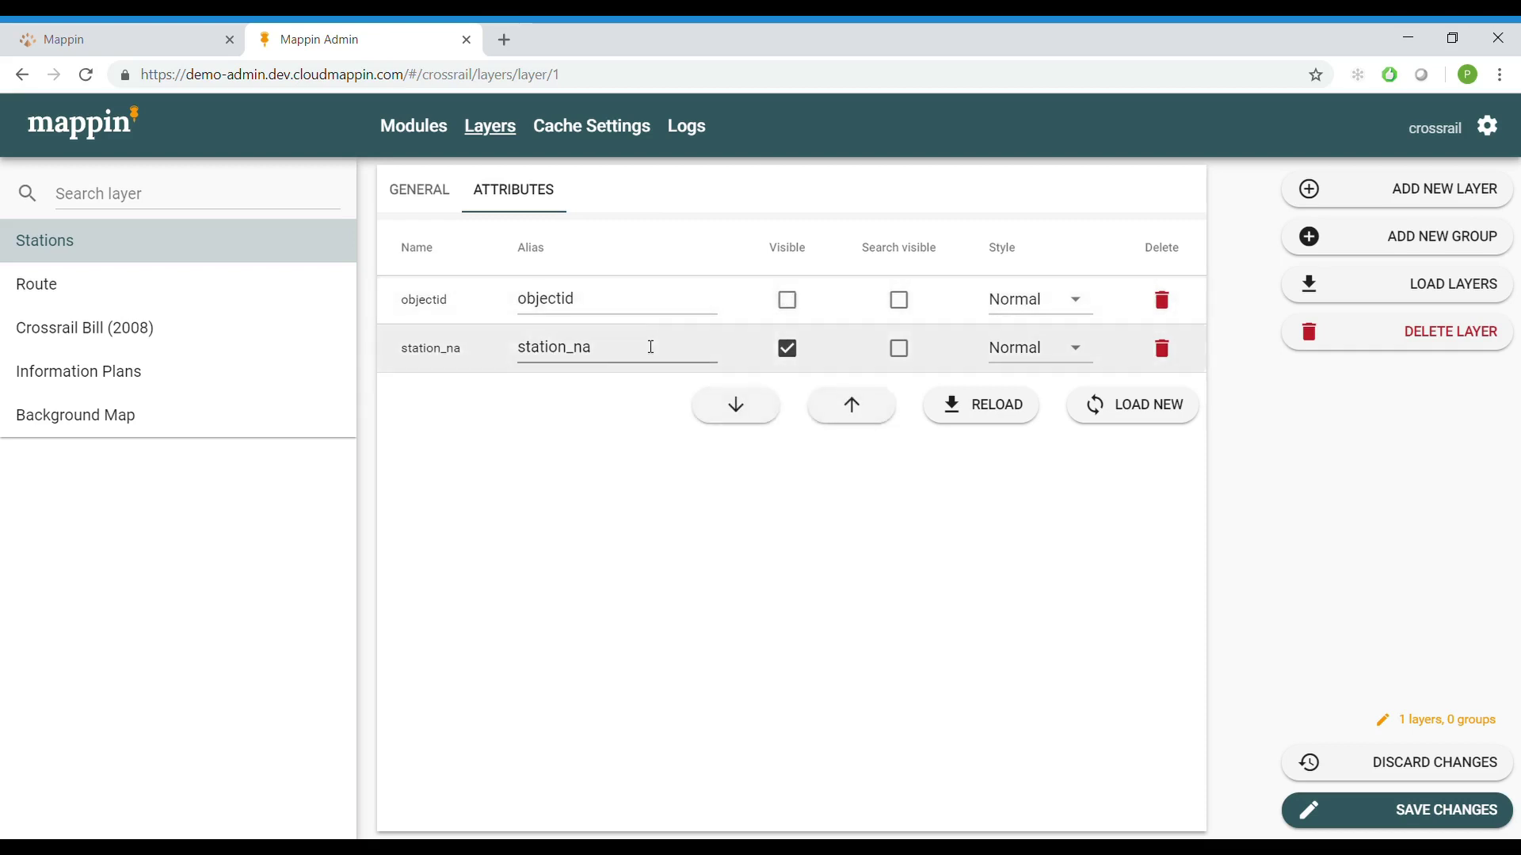
pyautogui.moveTo(645, 346); pyautogui.dragTo(521, 353)
pyautogui.write('Station')
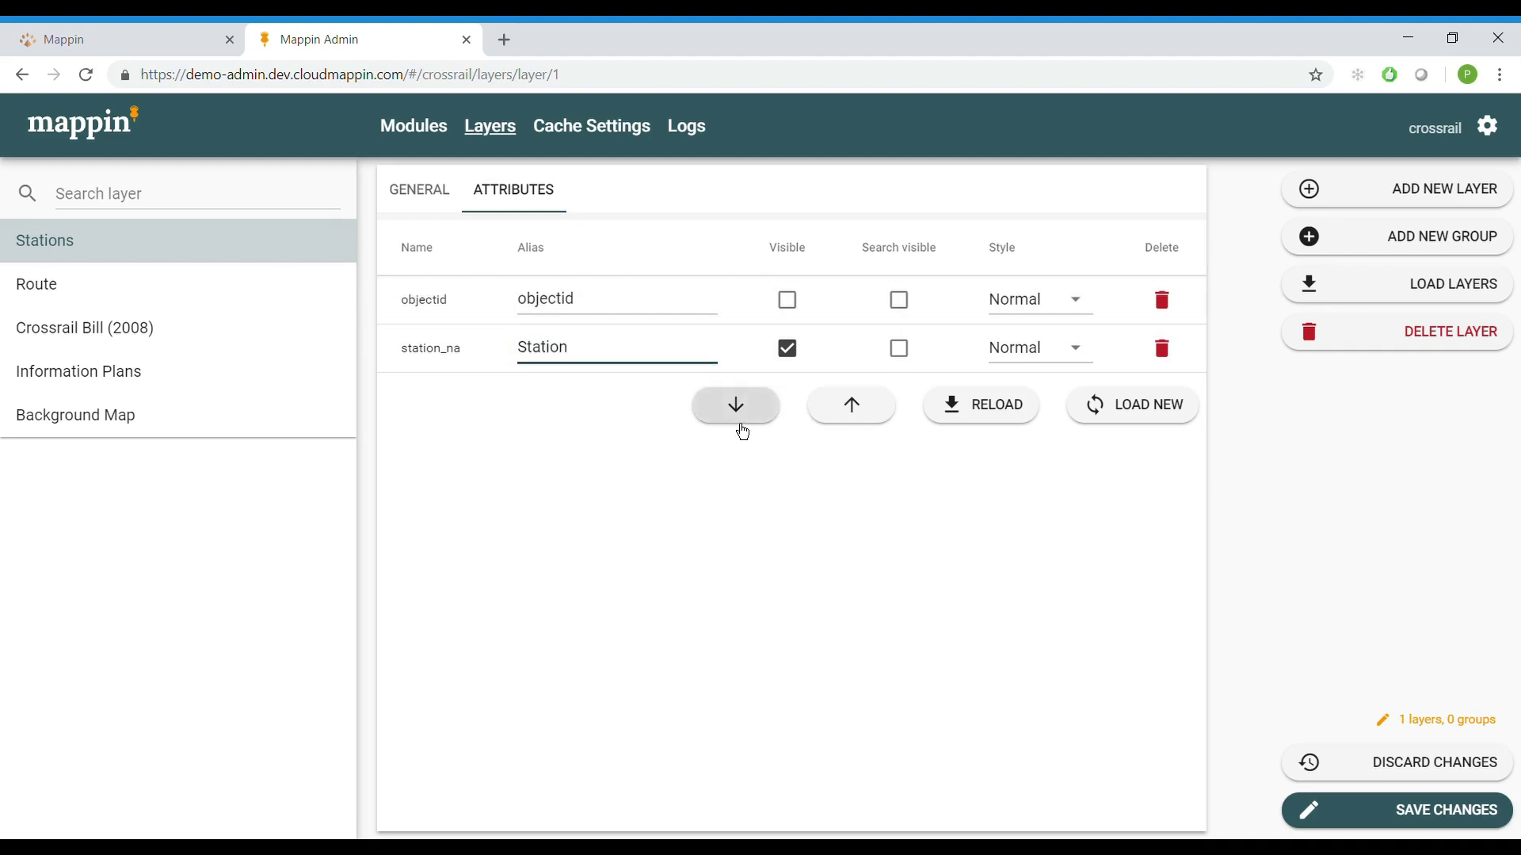
pyautogui.click(903, 355)
pyautogui.click(1412, 818)
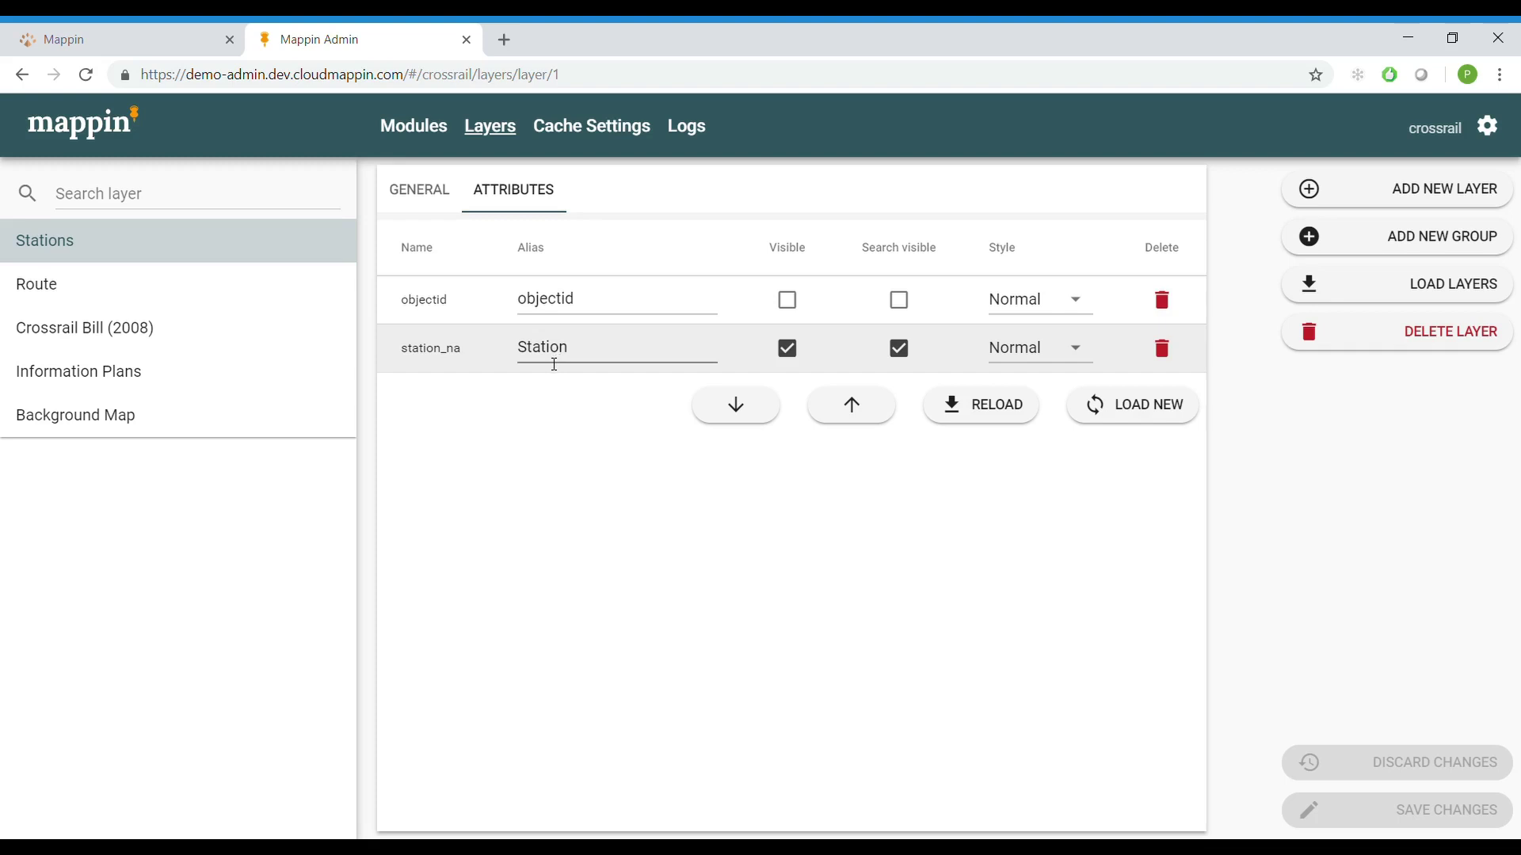
pyautogui.click(157, 49)
pyautogui.press('F5')
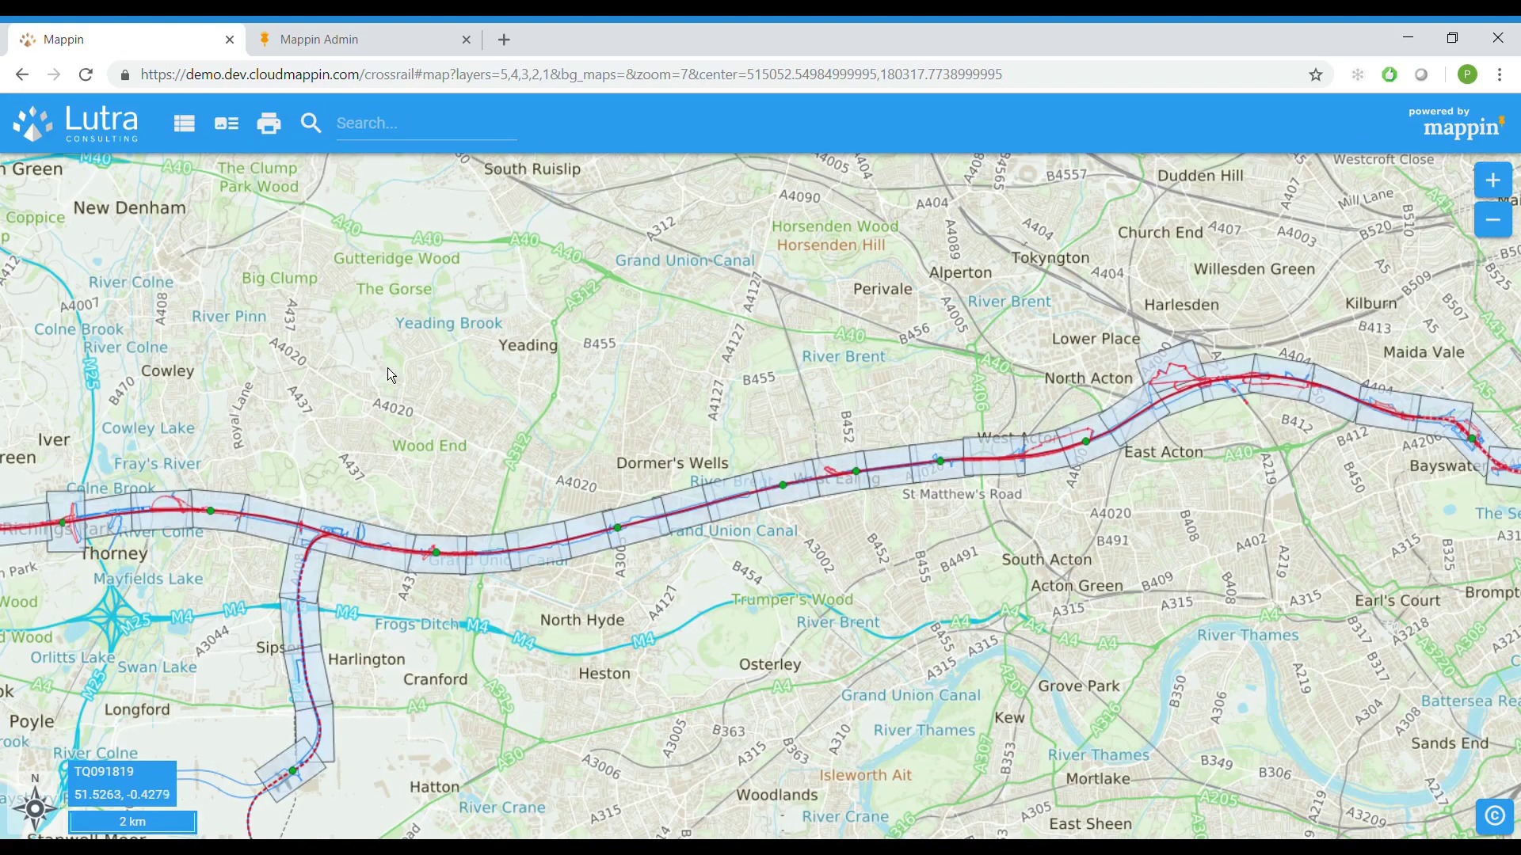
# List the three nearest Stations, Hanwell closest at 0.25 miles, then close the panel.
pyautogui.click(311, 122)
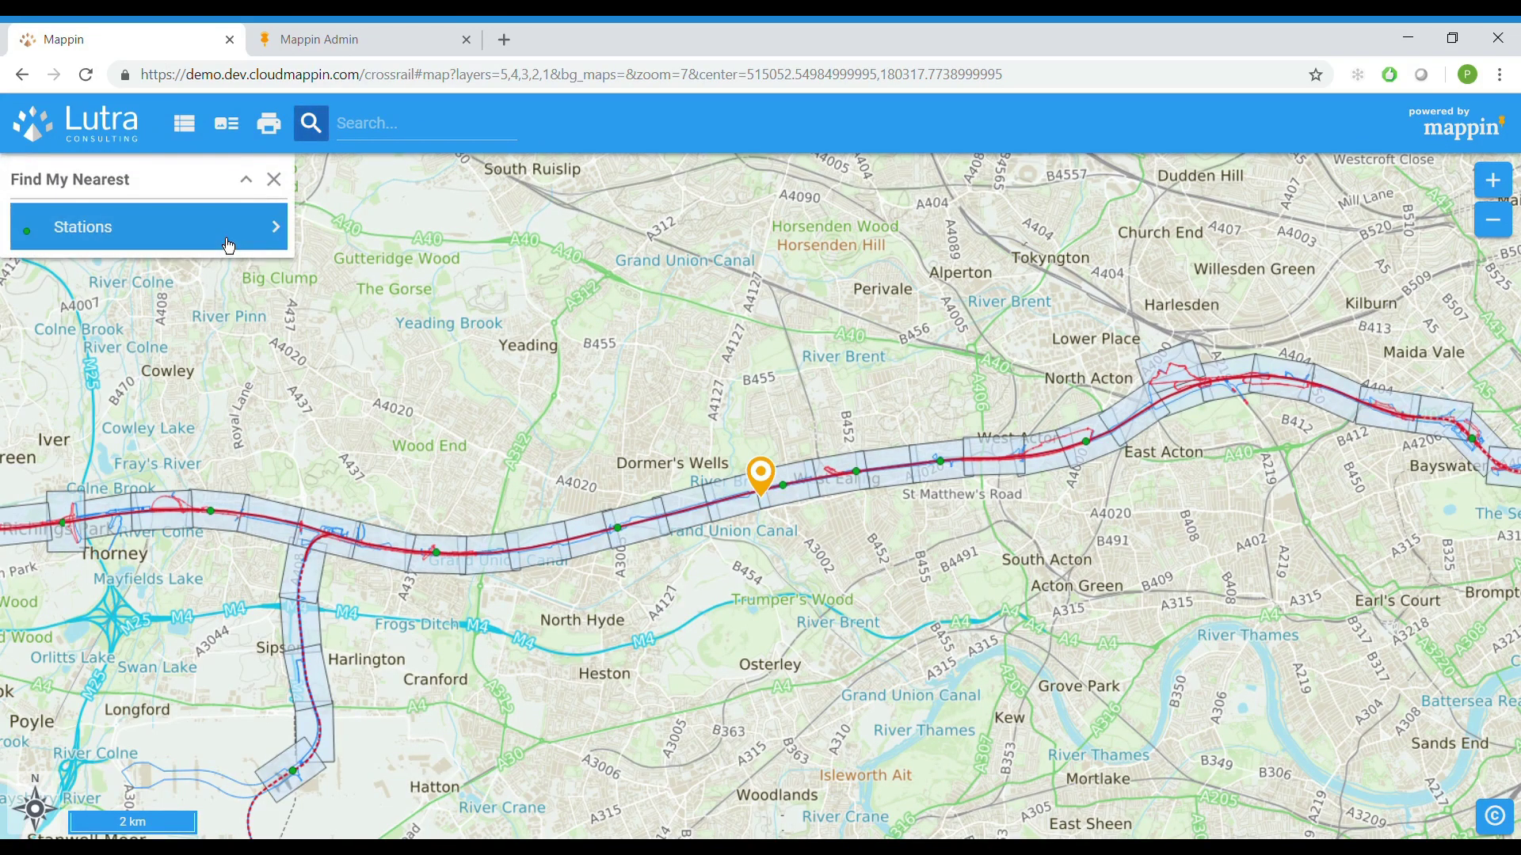
pyautogui.click(227, 240)
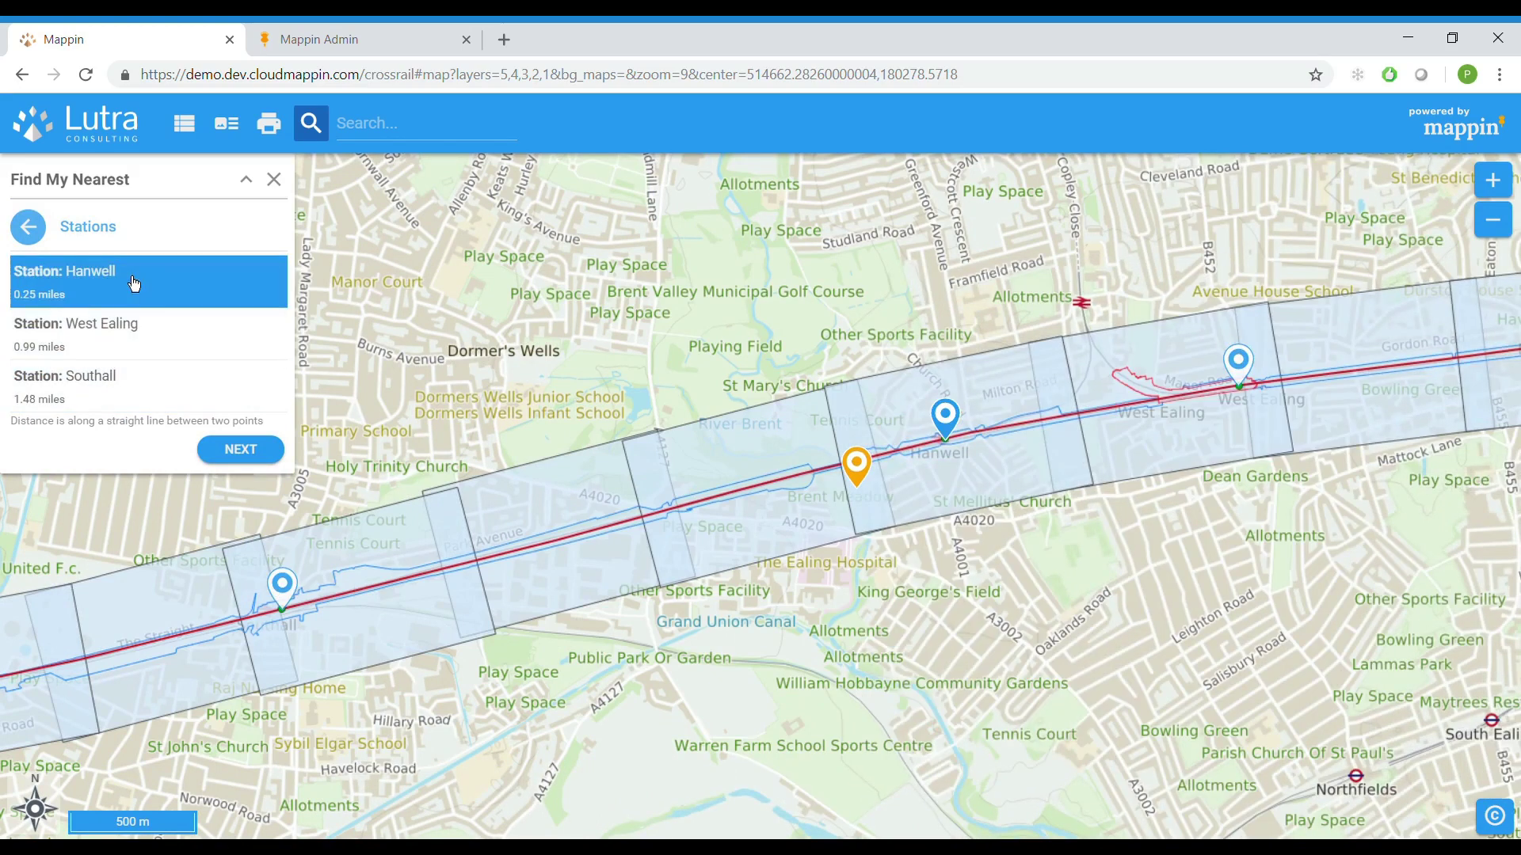
pyautogui.click(386, 125)
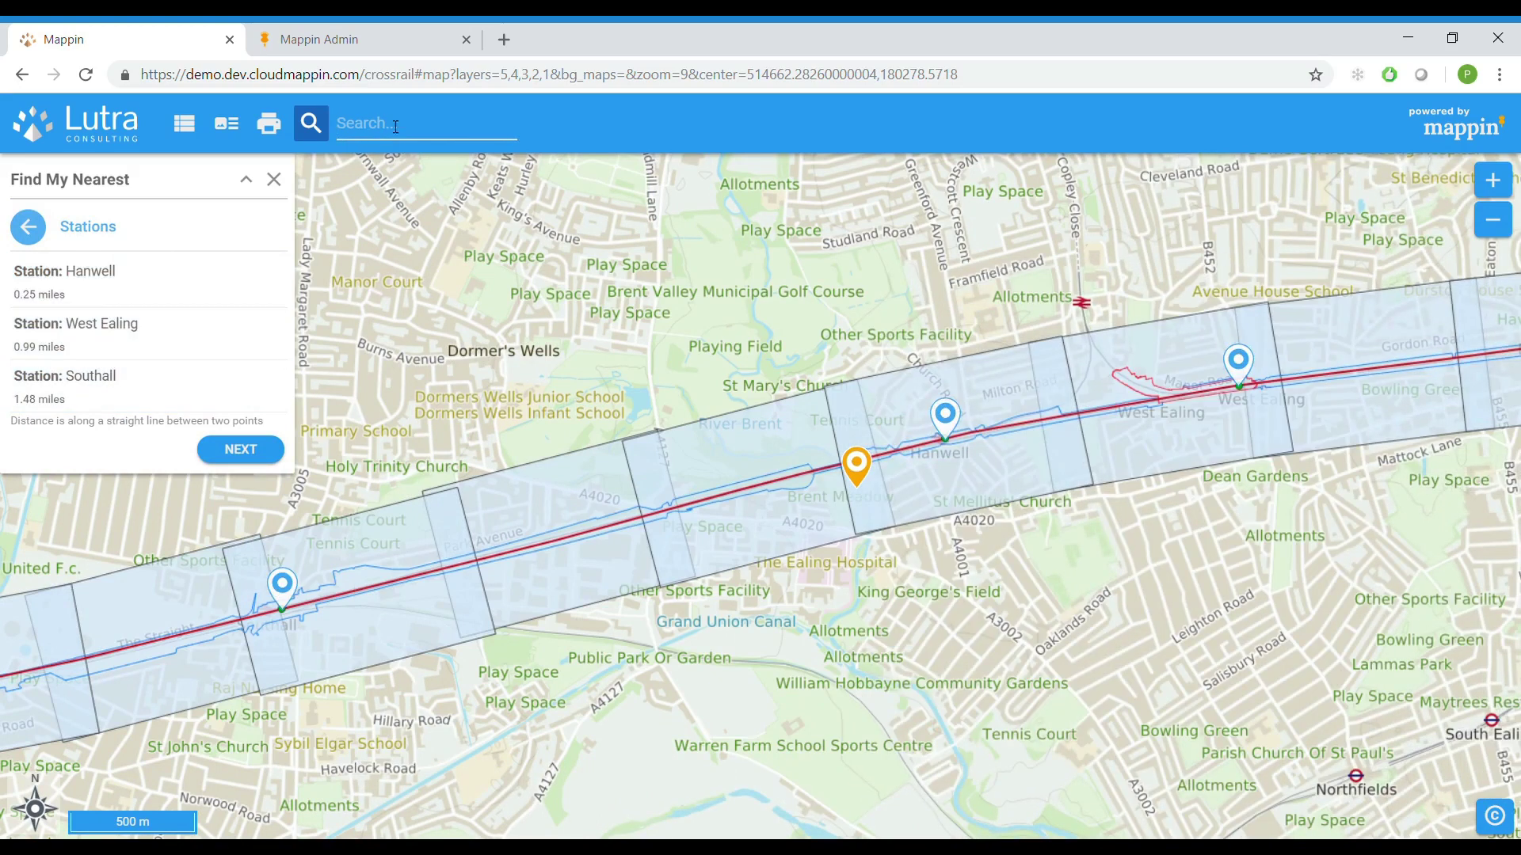
pyautogui.click(274, 179)
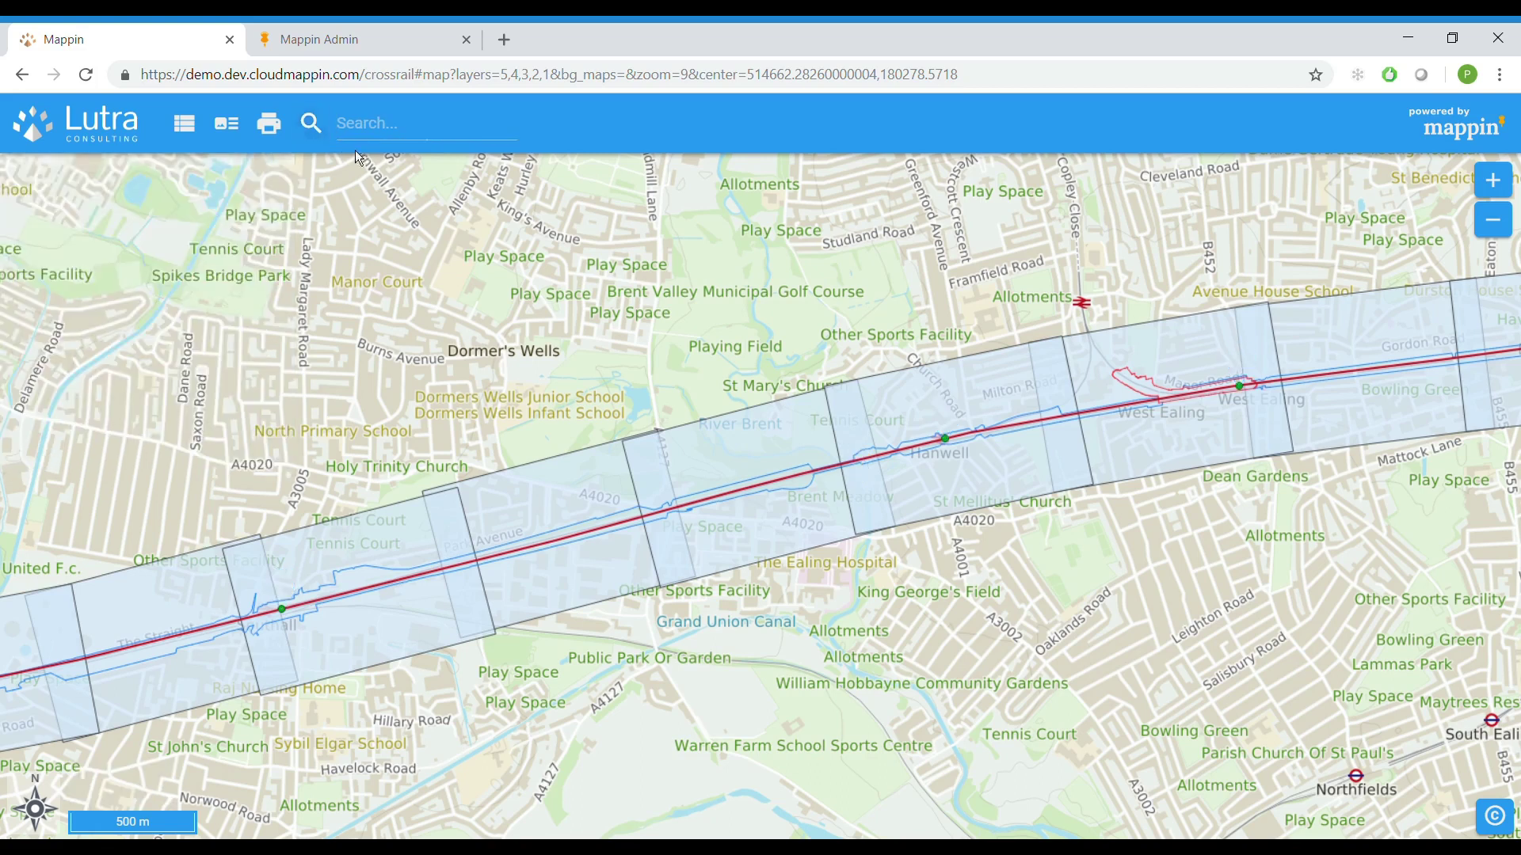
# Set the Information Plans layer's Name (PostGIS) to crossrail.Crossrail_Information_Plans and save.
pyautogui.click(405, 133)
pyautogui.click(362, 38)
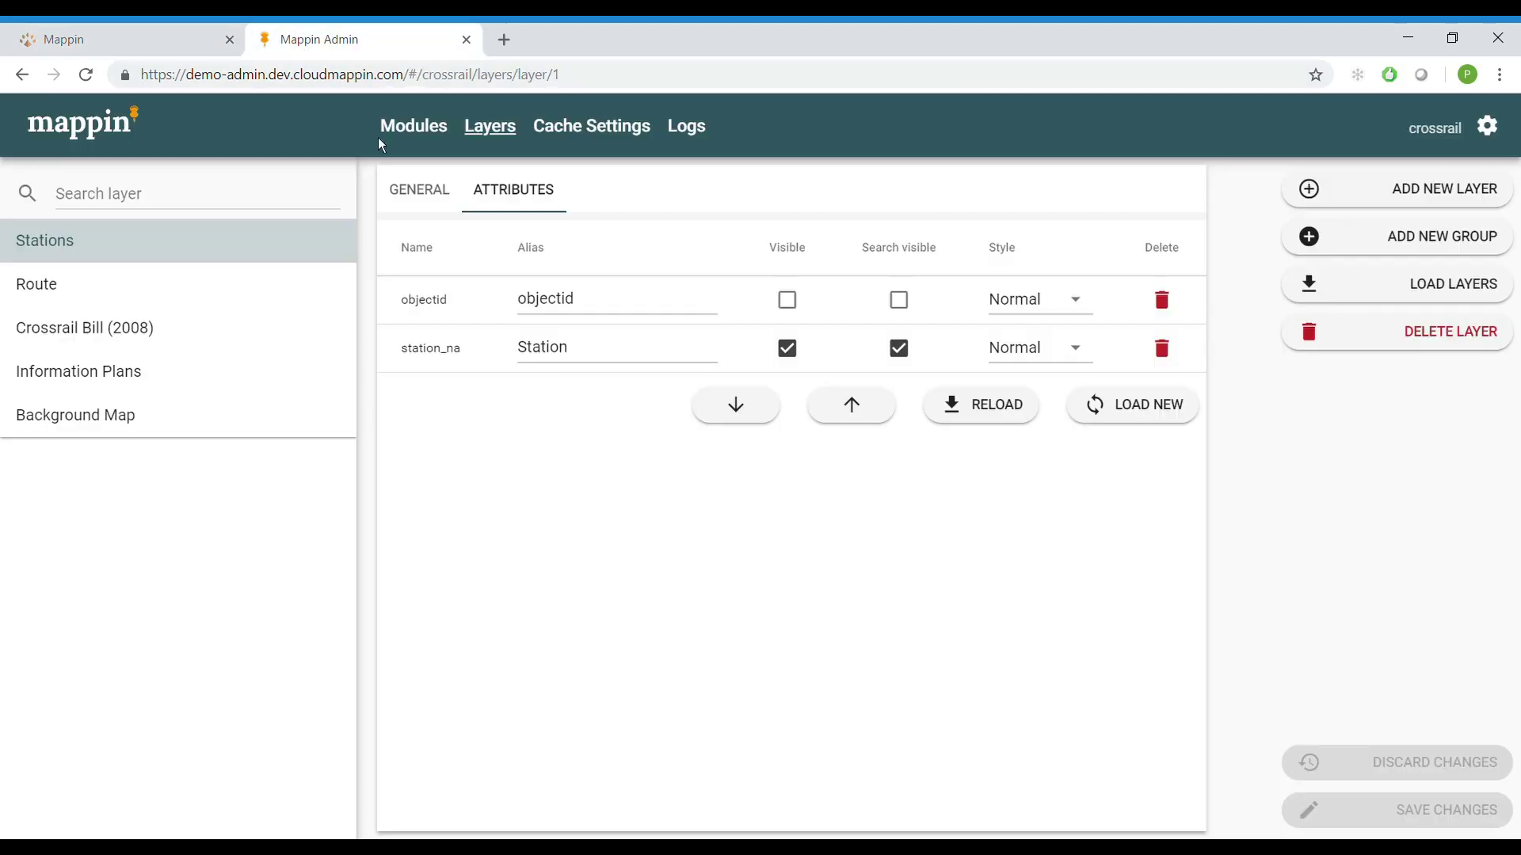
pyautogui.click(496, 148)
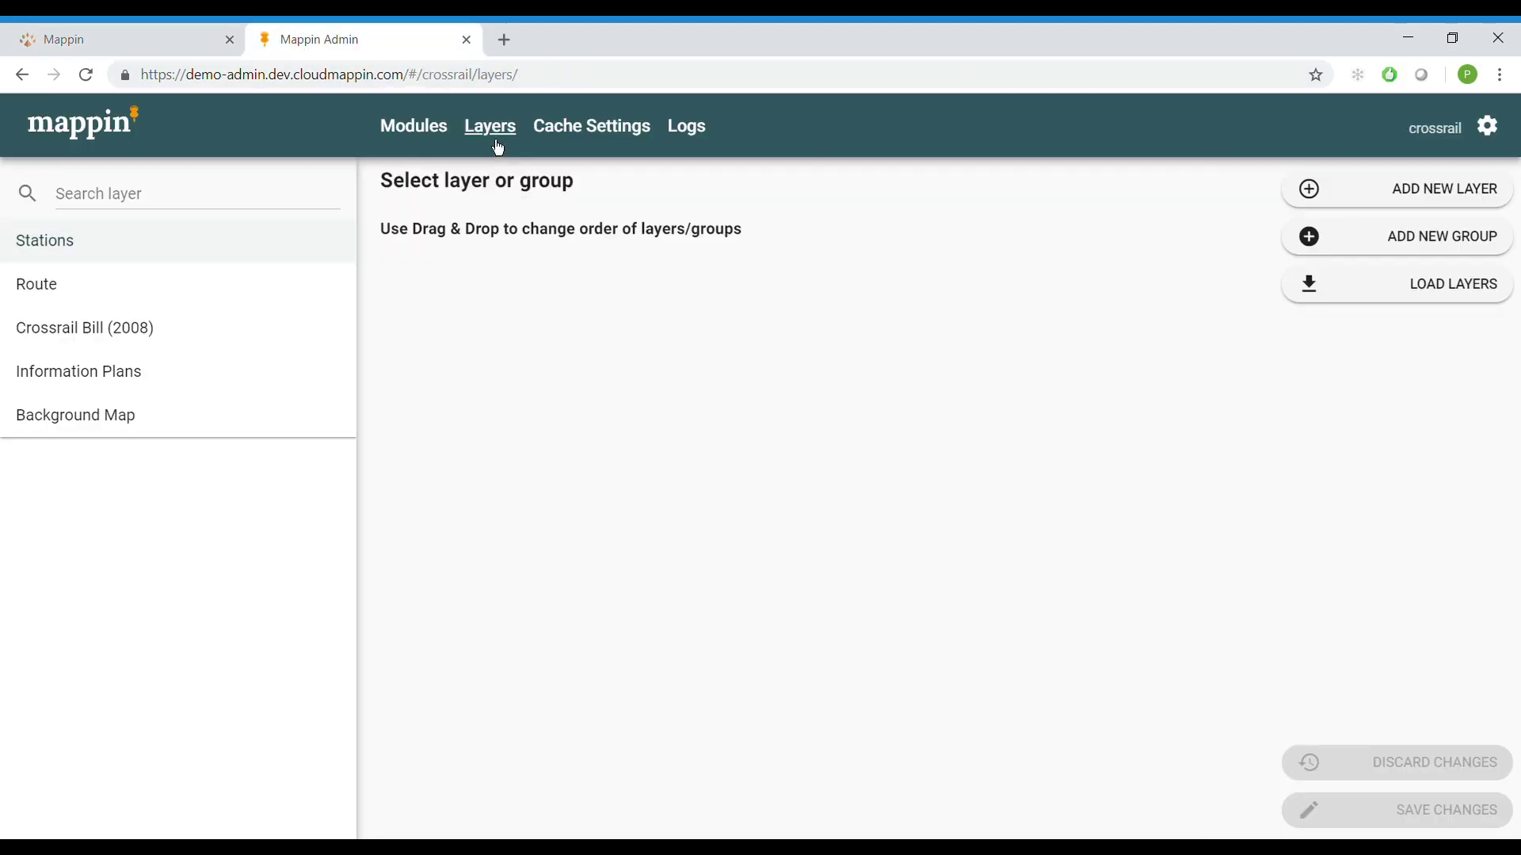
pyautogui.click(126, 378)
pyautogui.click(610, 406)
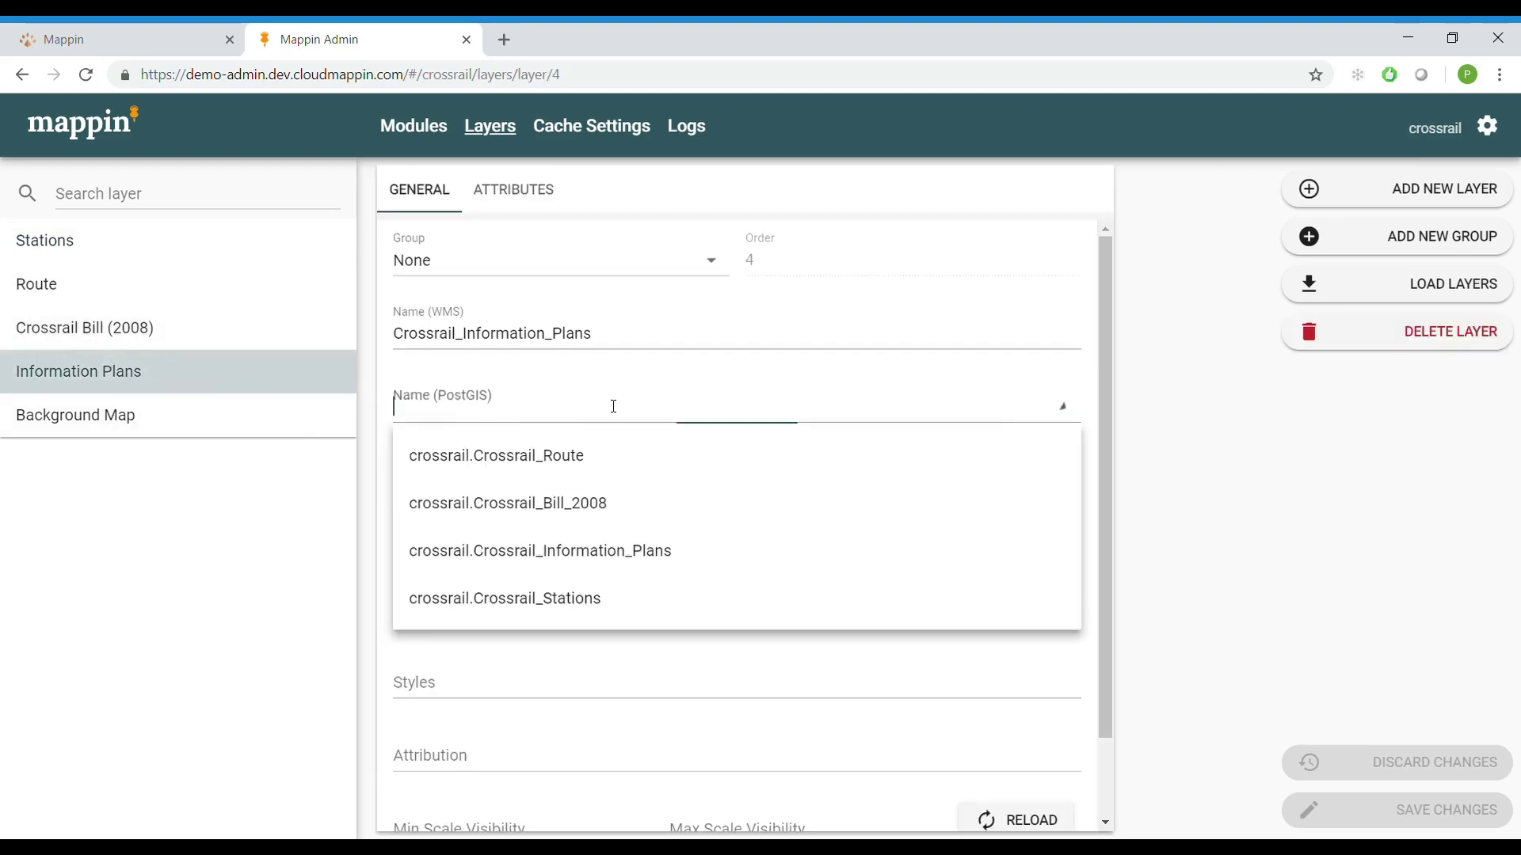
pyautogui.click(579, 564)
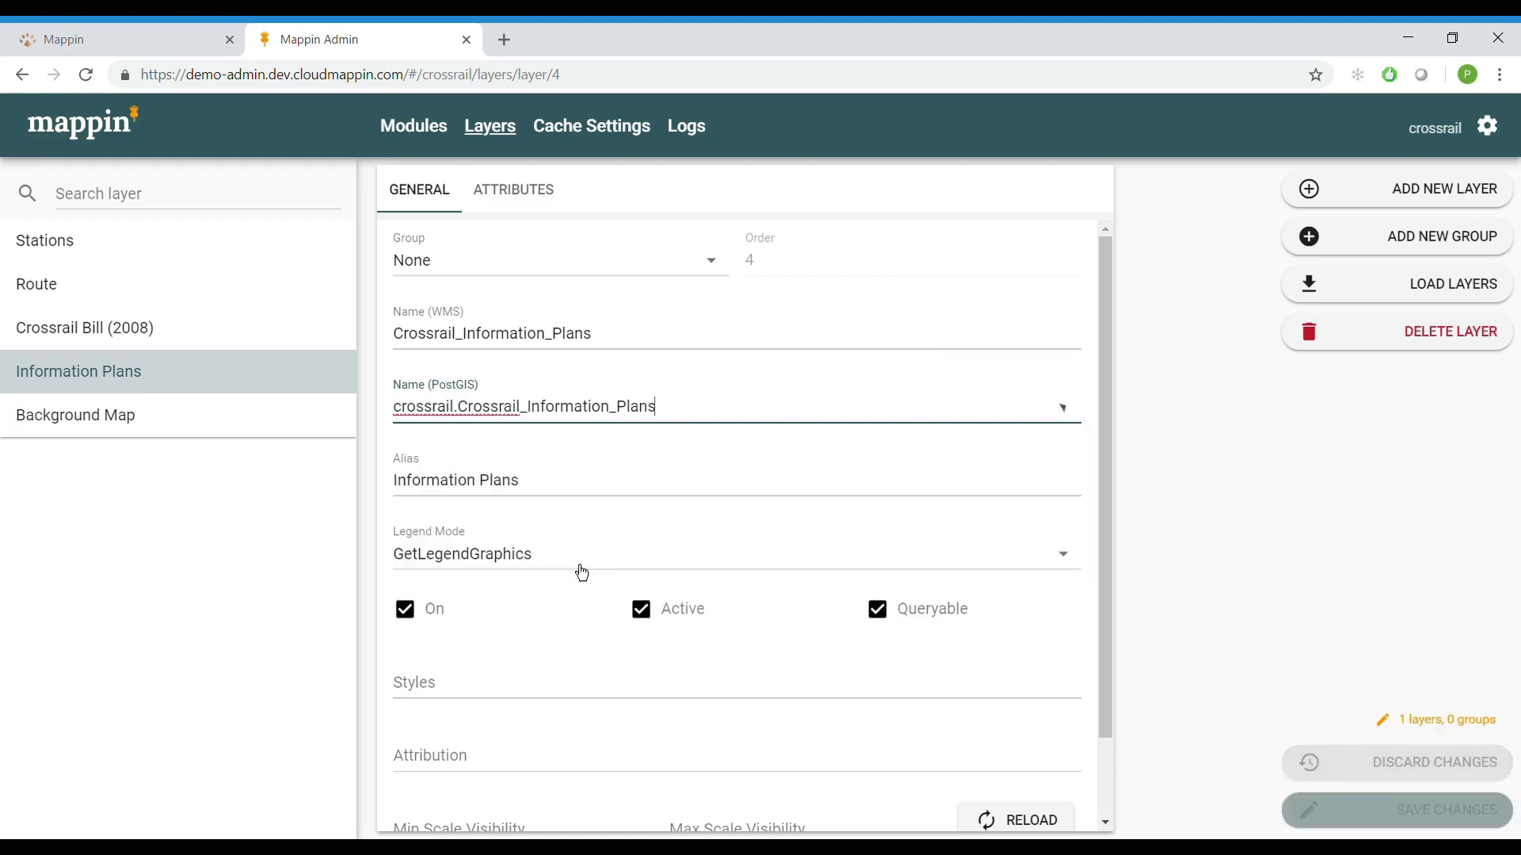
pyautogui.click(1377, 818)
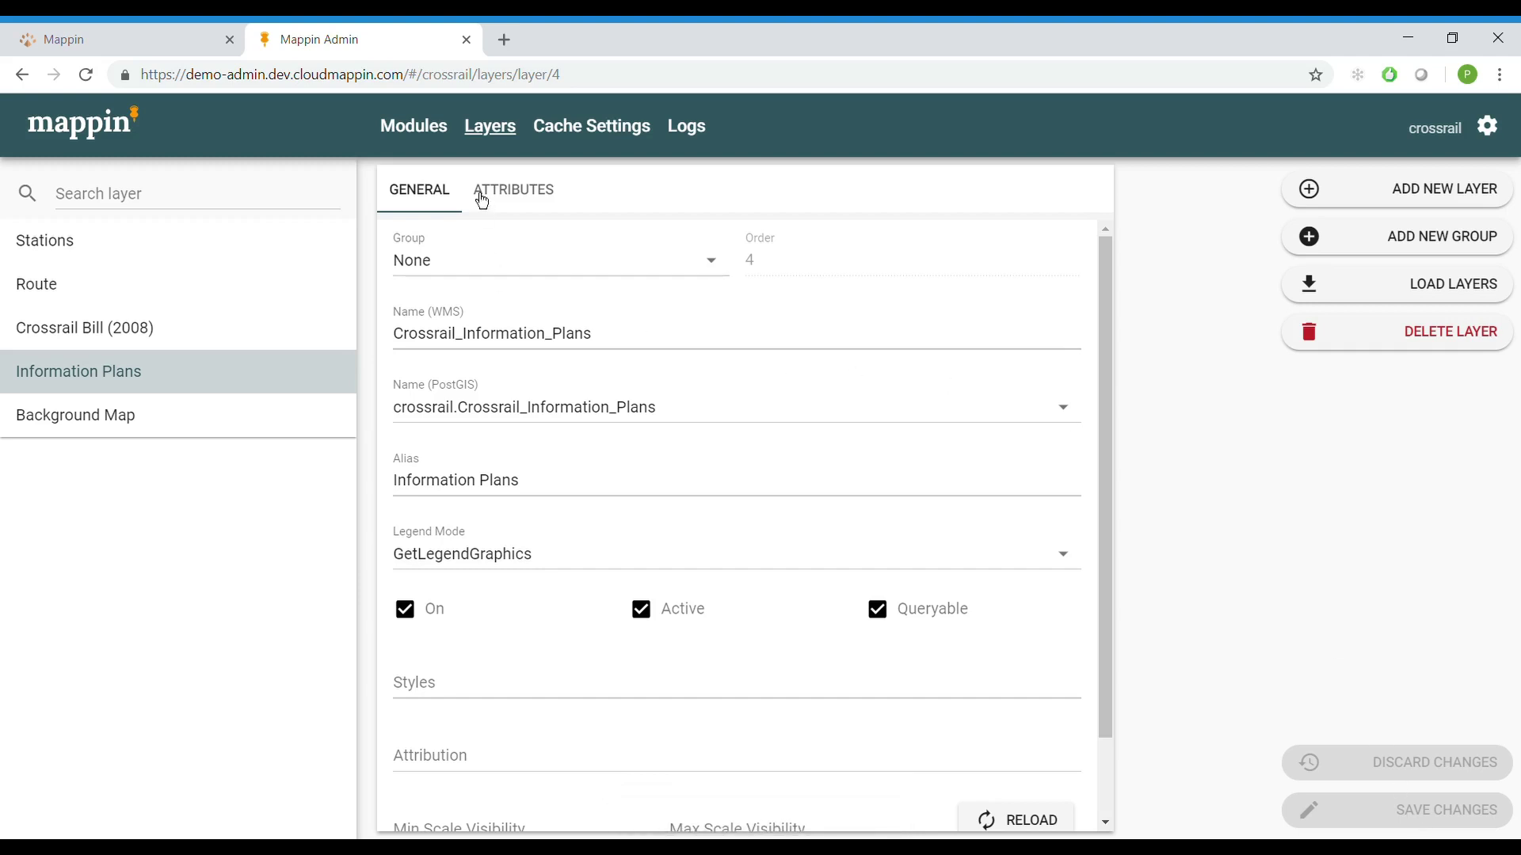
# Reload the Information Plans attributes and change area_name's alias to 'Plan', then save.
pyautogui.click(511, 192)
pyautogui.click(869, 363)
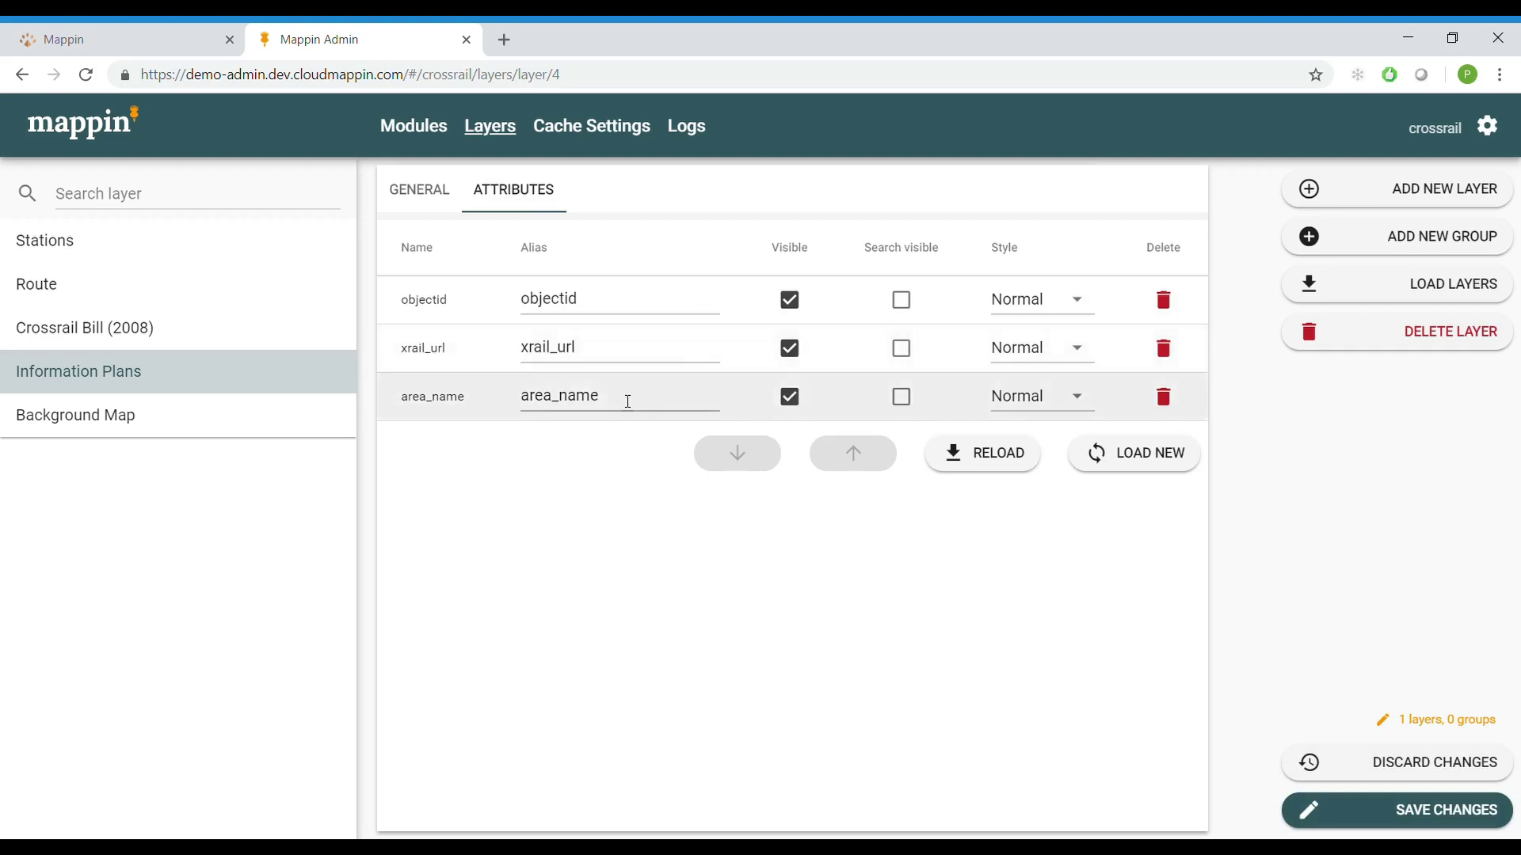
pyautogui.click(627, 402)
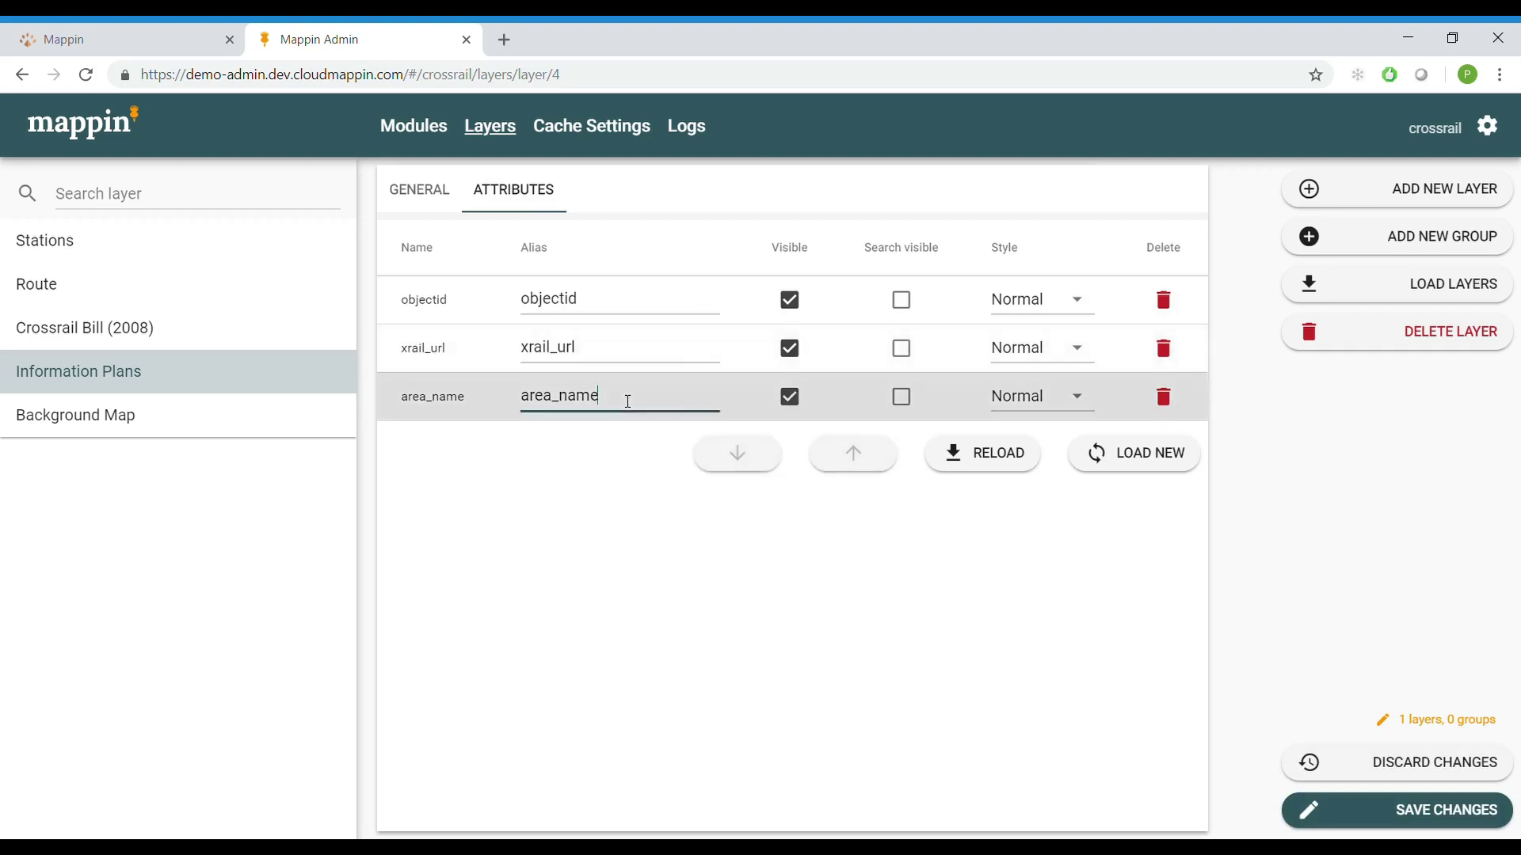
pyautogui.doubleClick(628, 401)
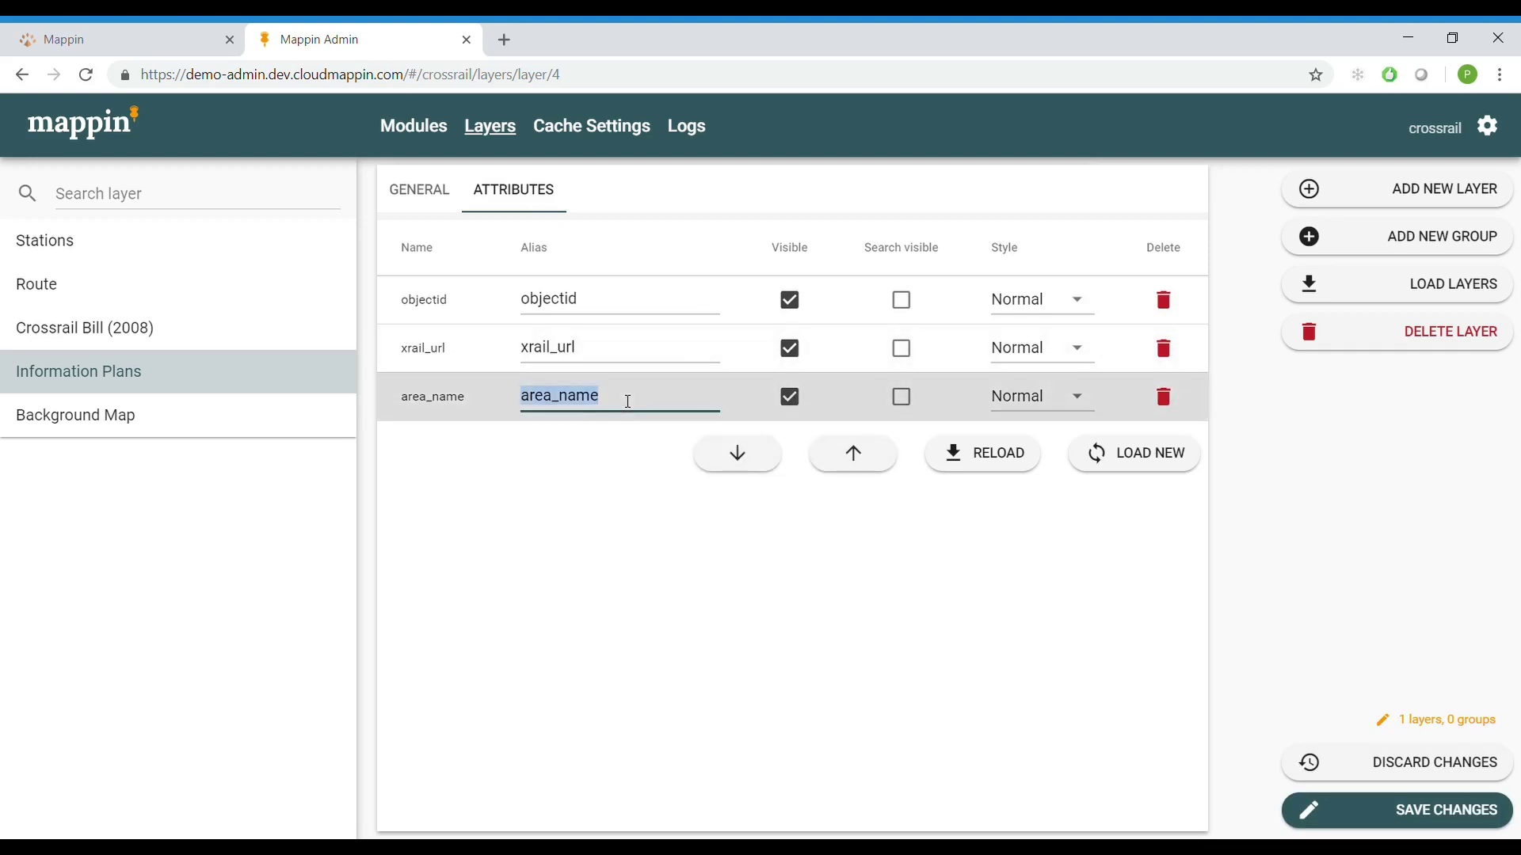
pyautogui.write('Plan')
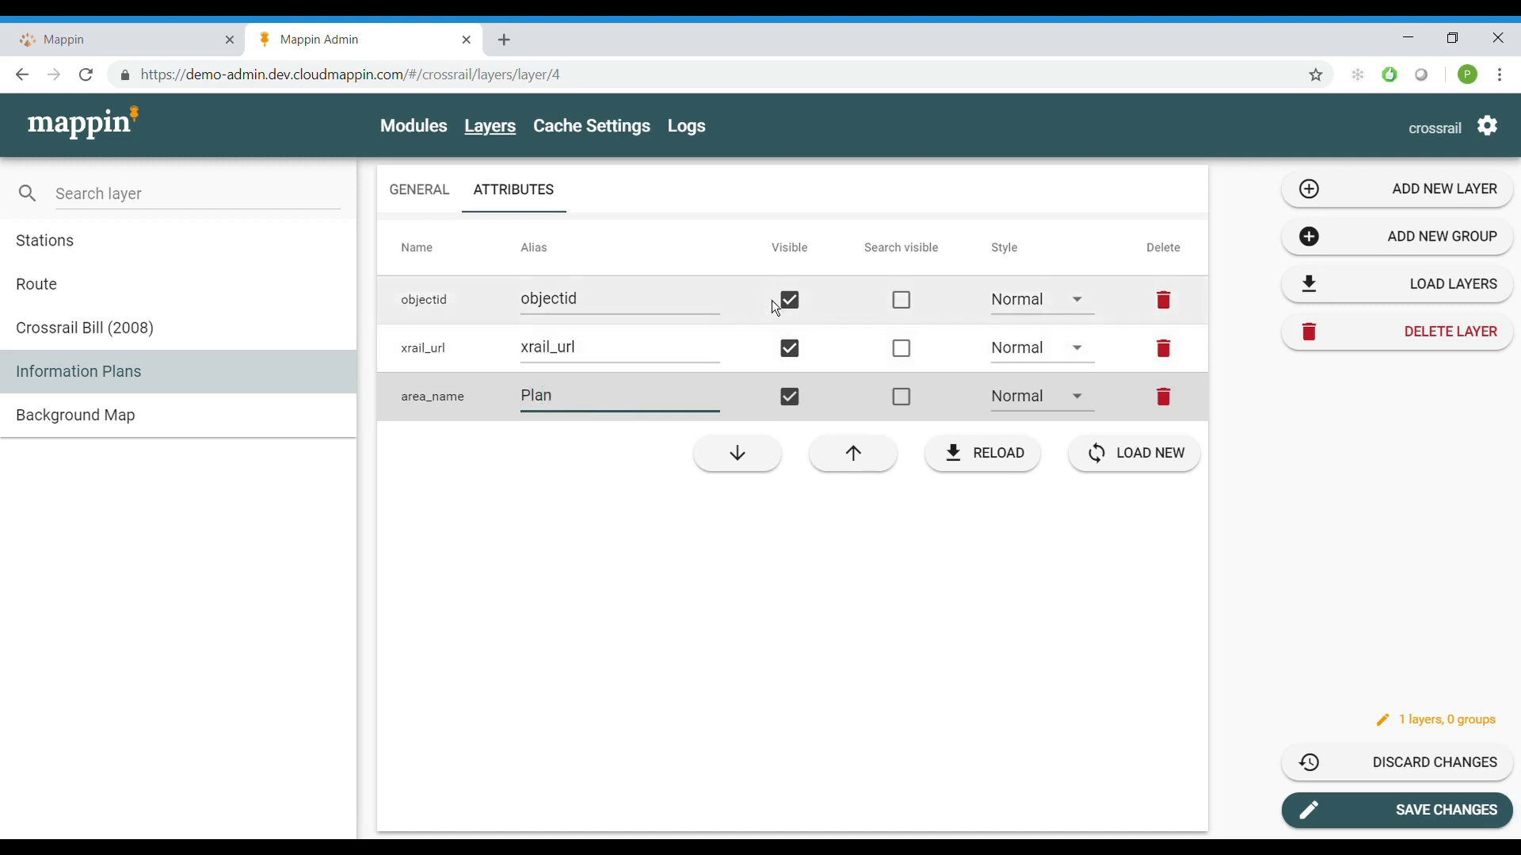
pyautogui.click(1427, 817)
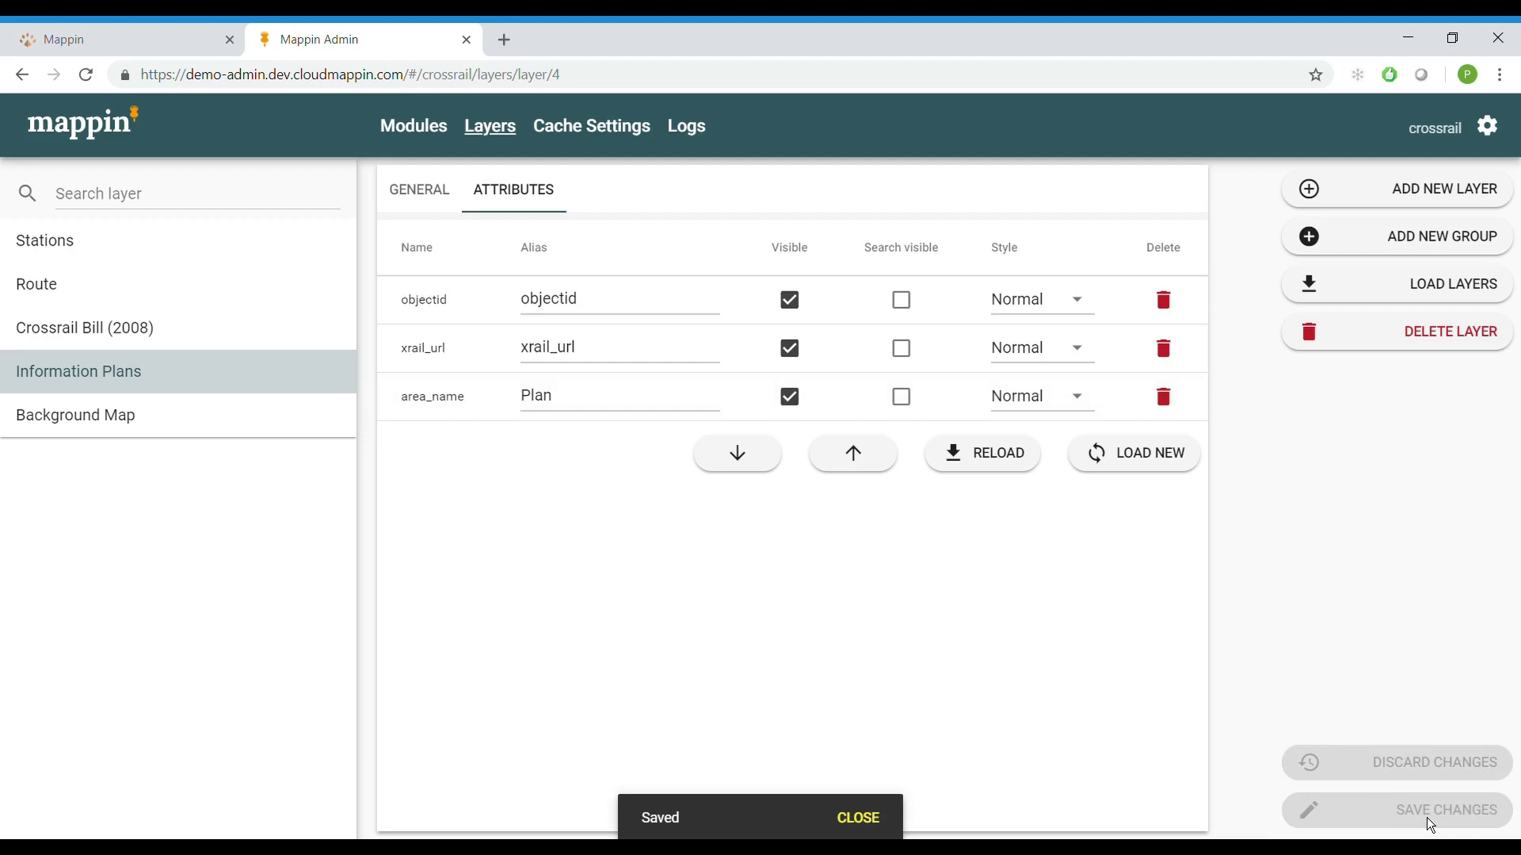
# Tick Stations: Station and Information Plans: Plan as Search layers and attributes, and save.
pyautogui.click(428, 141)
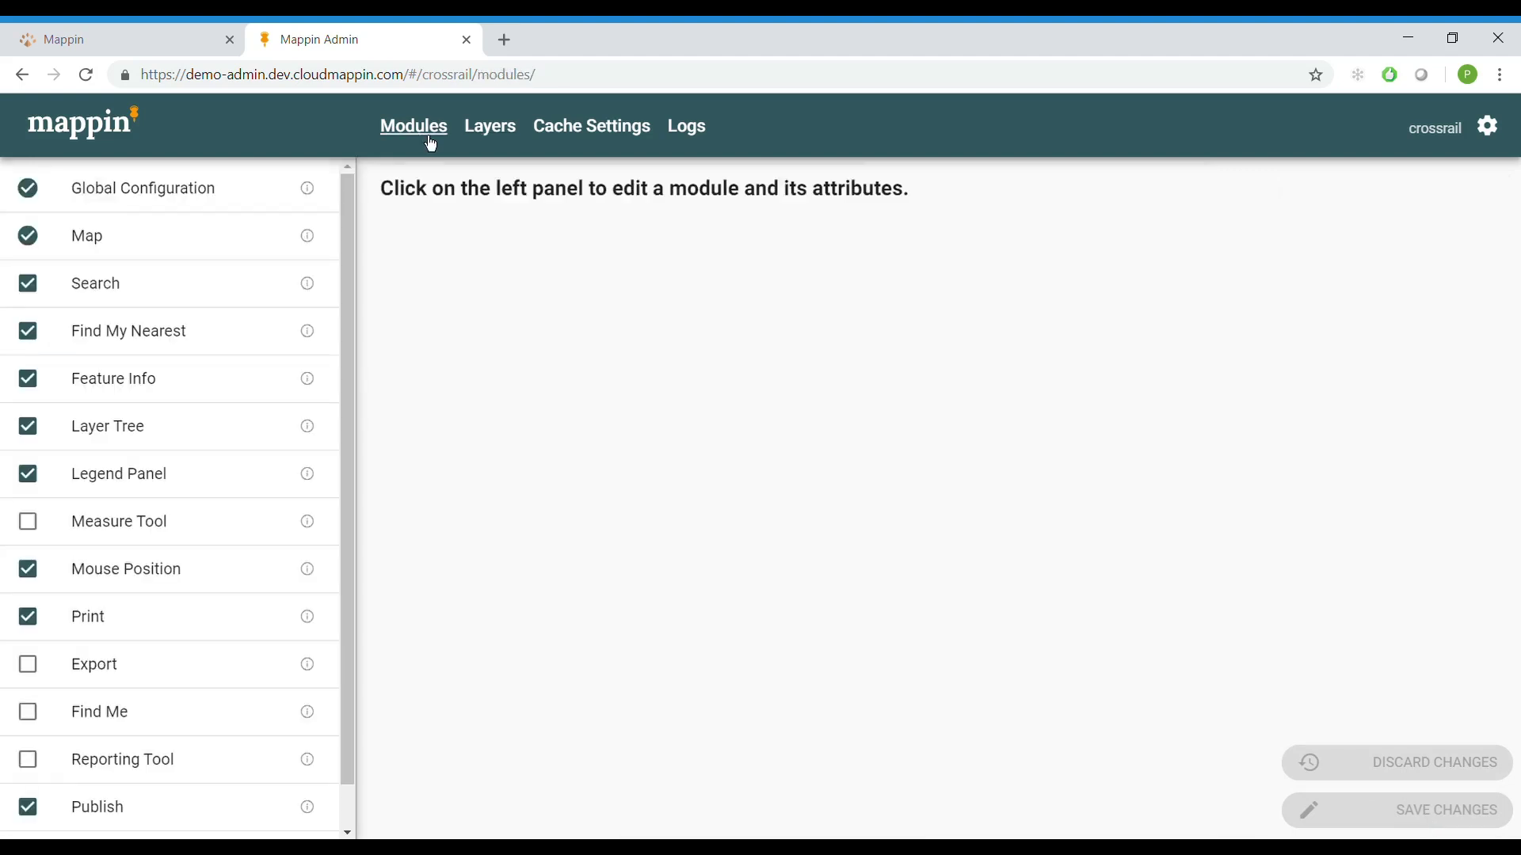
pyautogui.click(145, 308)
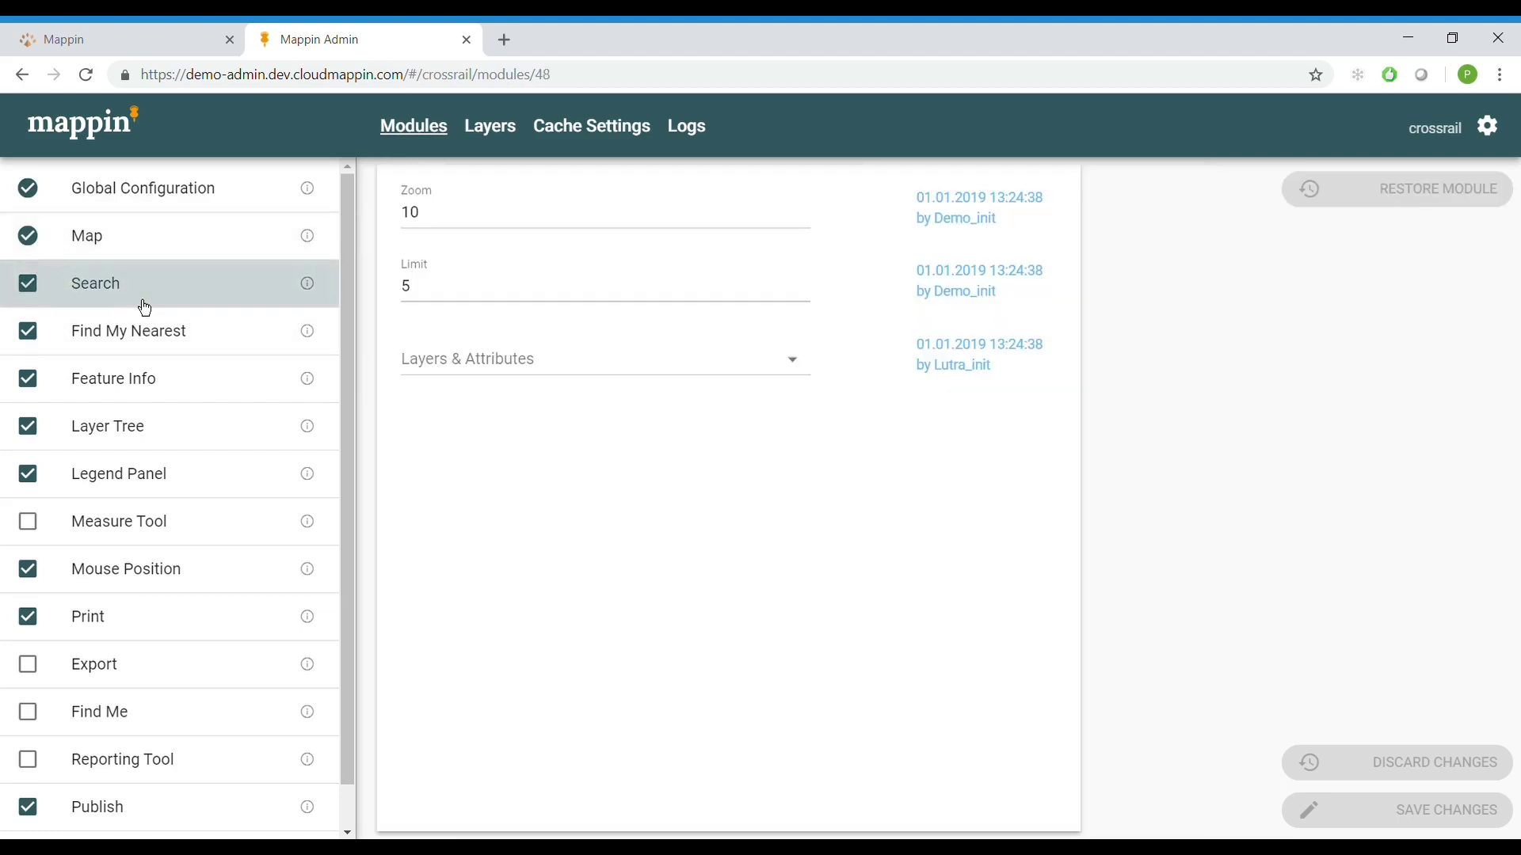
pyautogui.click(673, 363)
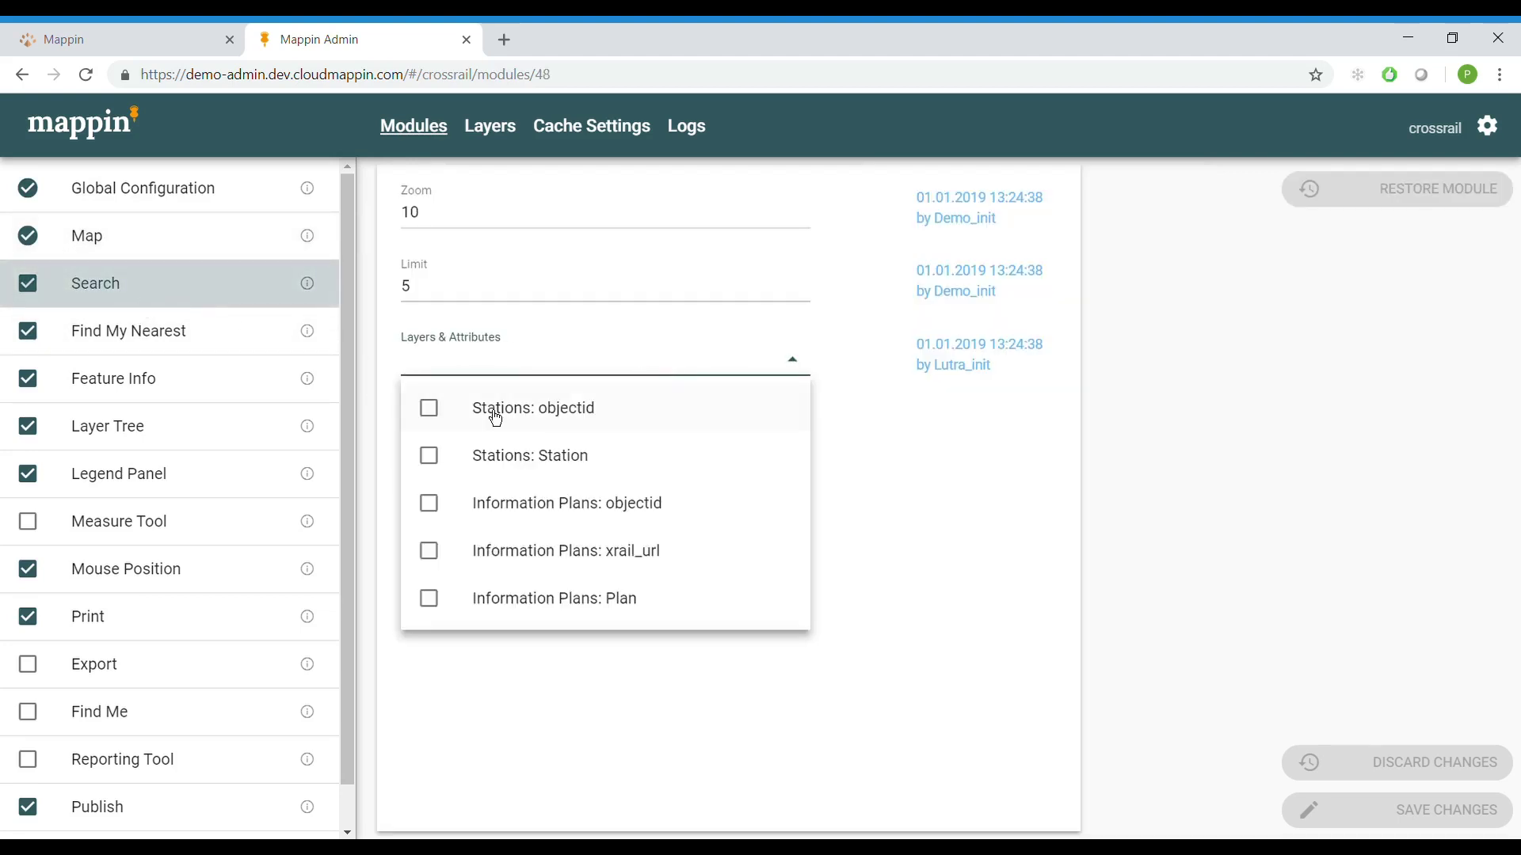
pyautogui.click(429, 455)
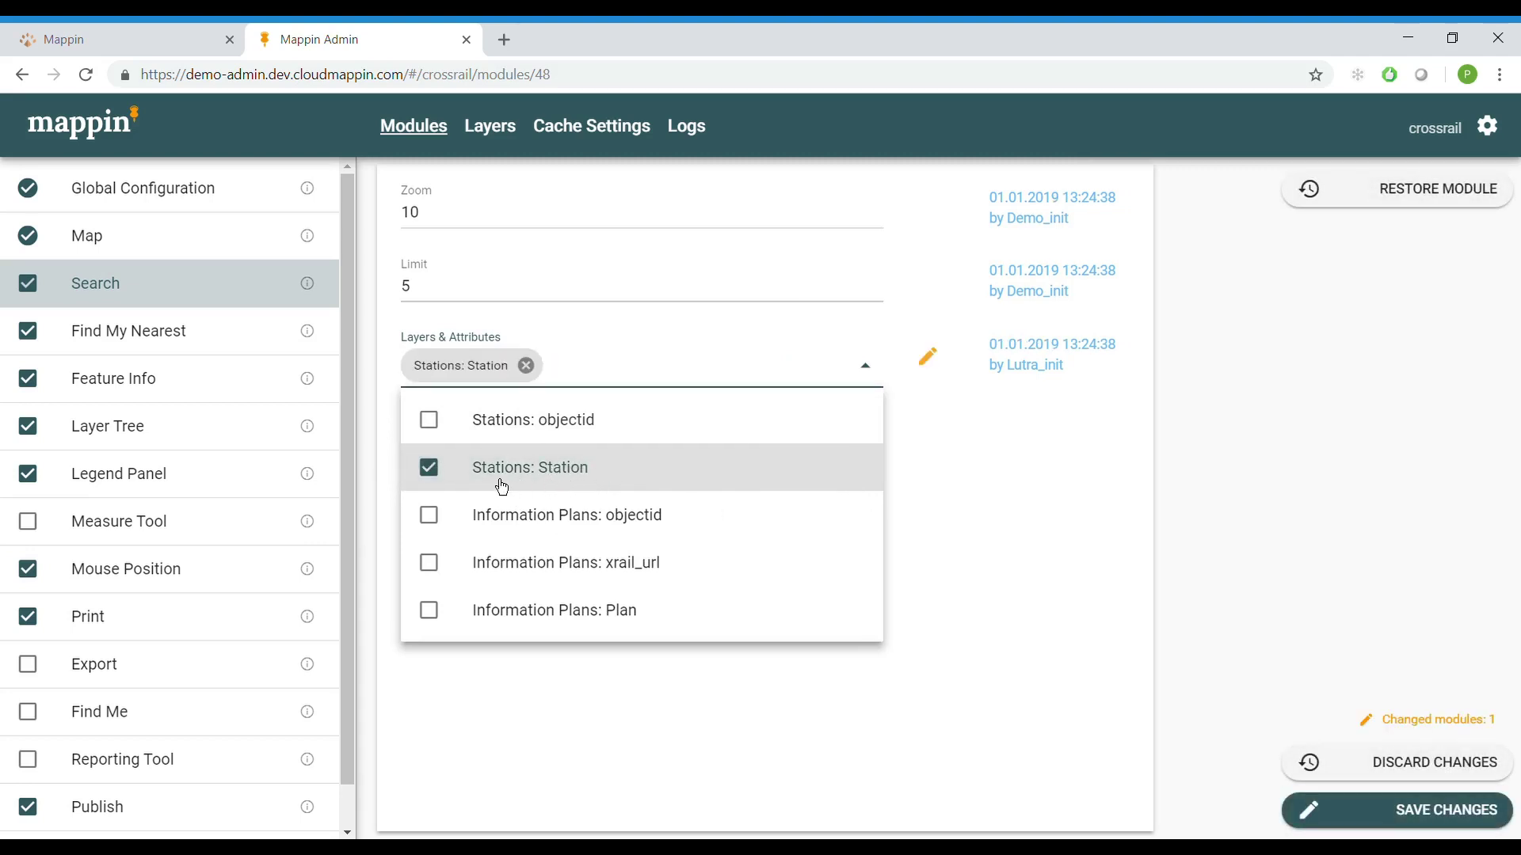
pyautogui.click(438, 616)
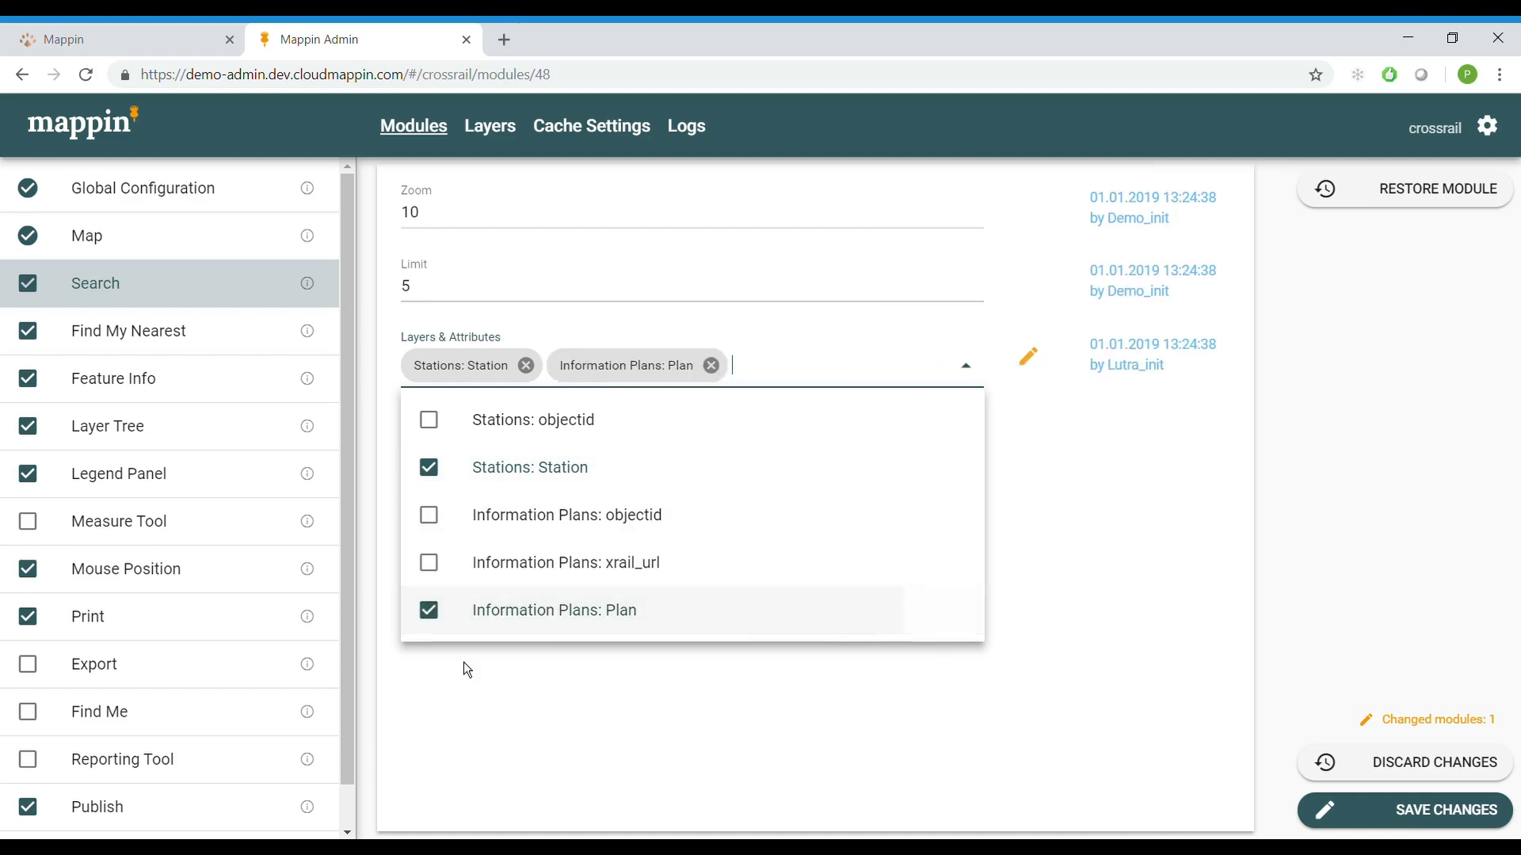
pyautogui.click(841, 718)
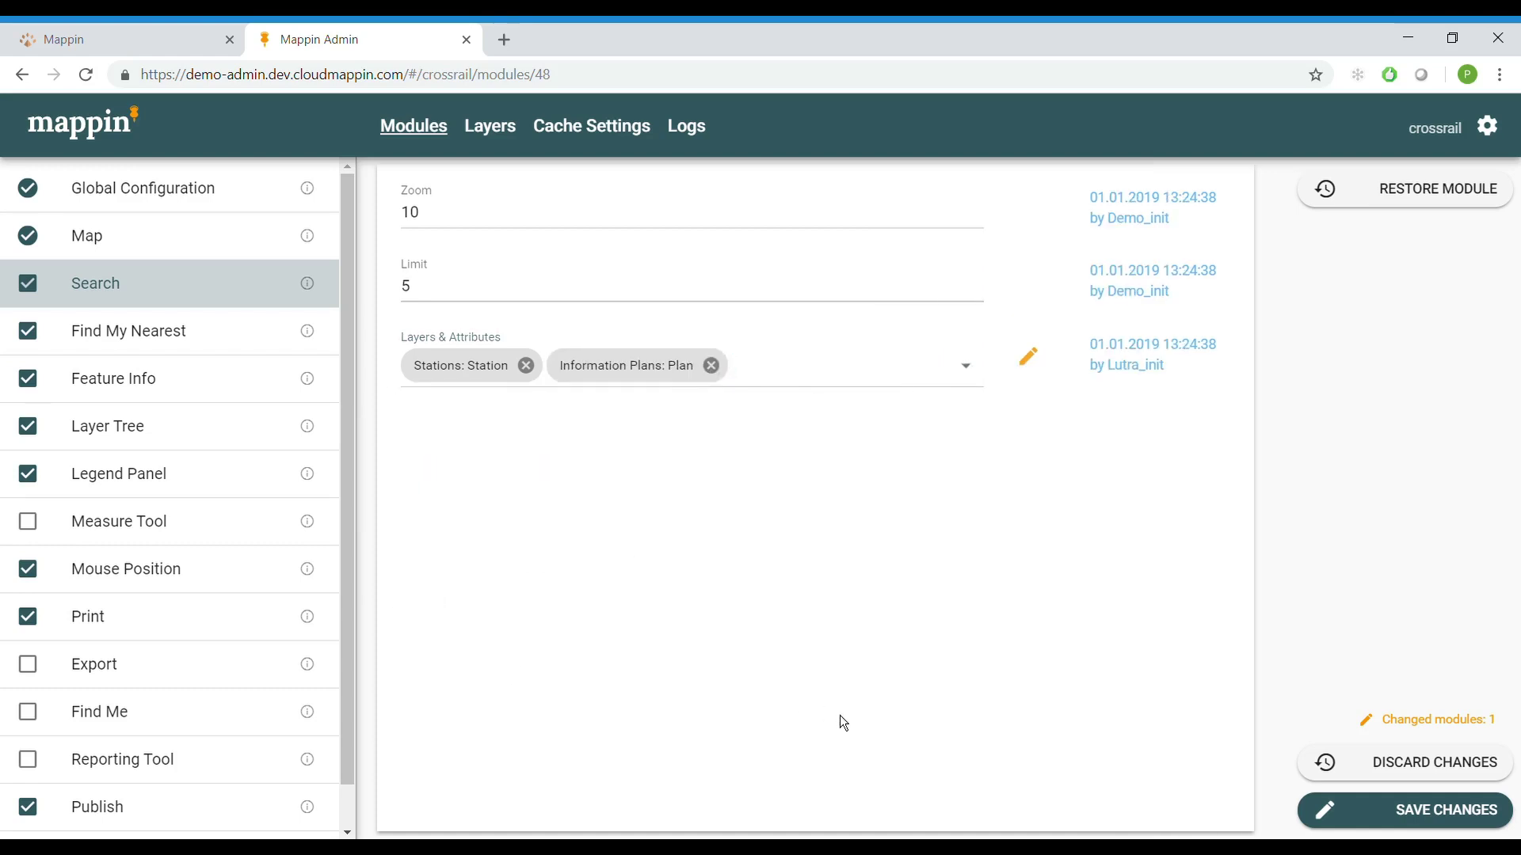
pyautogui.click(1402, 820)
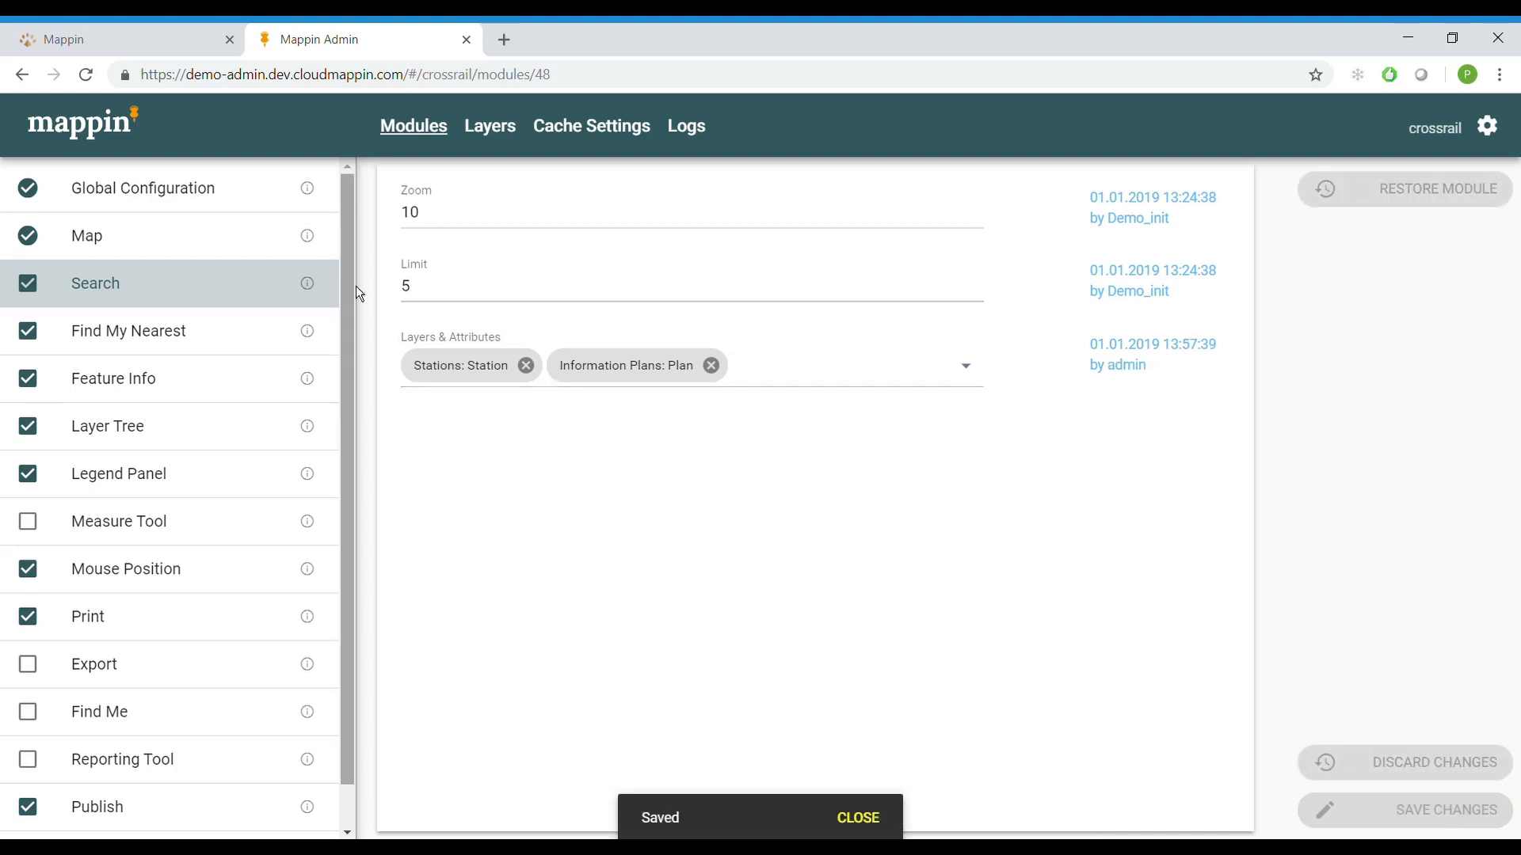
pyautogui.click(132, 39)
# Reload the web map and search 'tott' to find Tottenham Court Road.
pyautogui.press('F5')
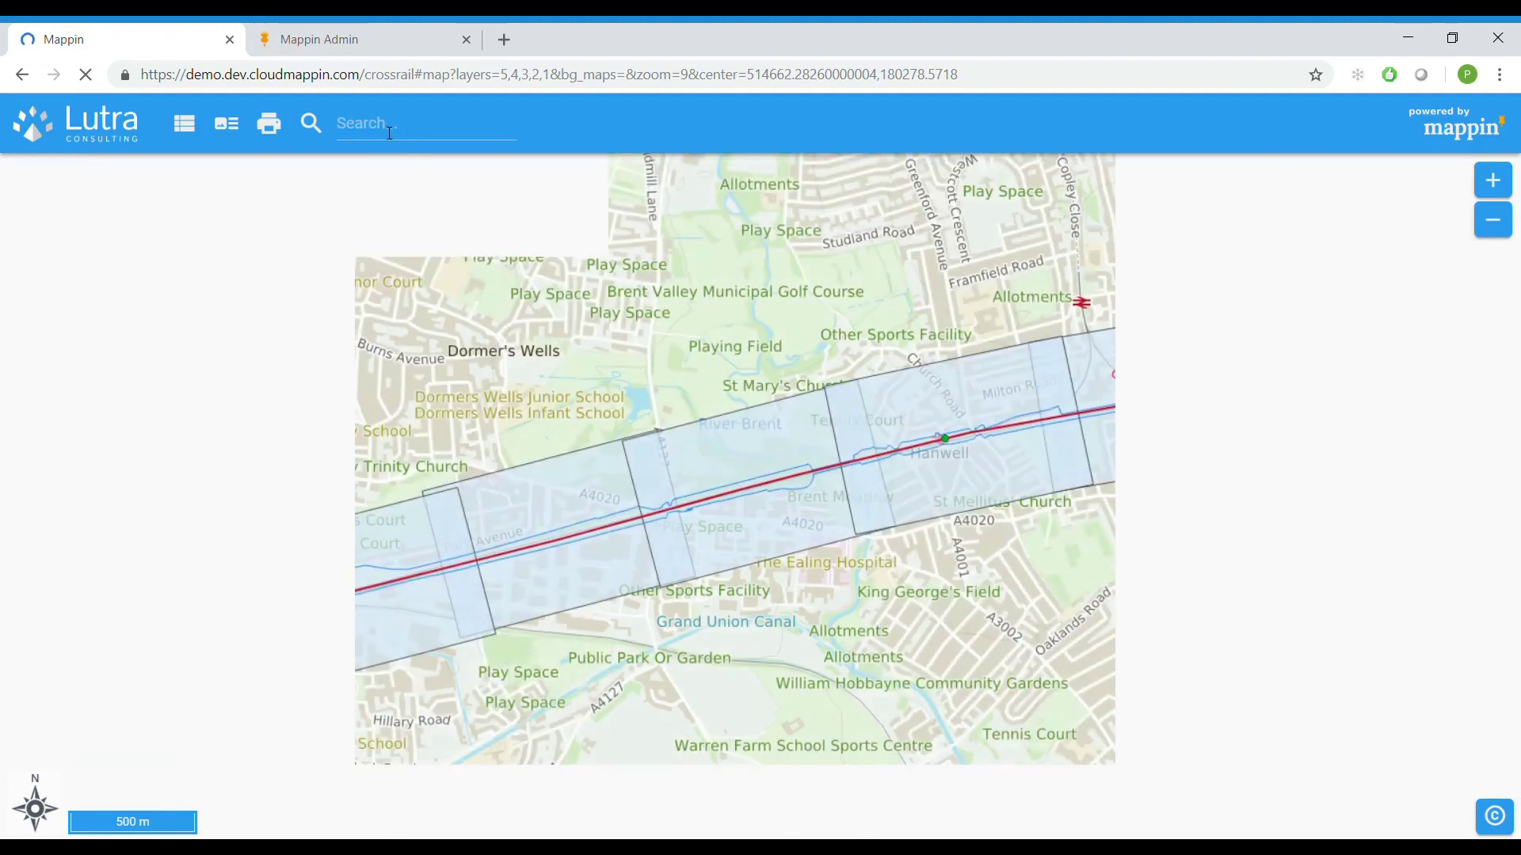
pyautogui.click(389, 127)
pyautogui.write('tott')
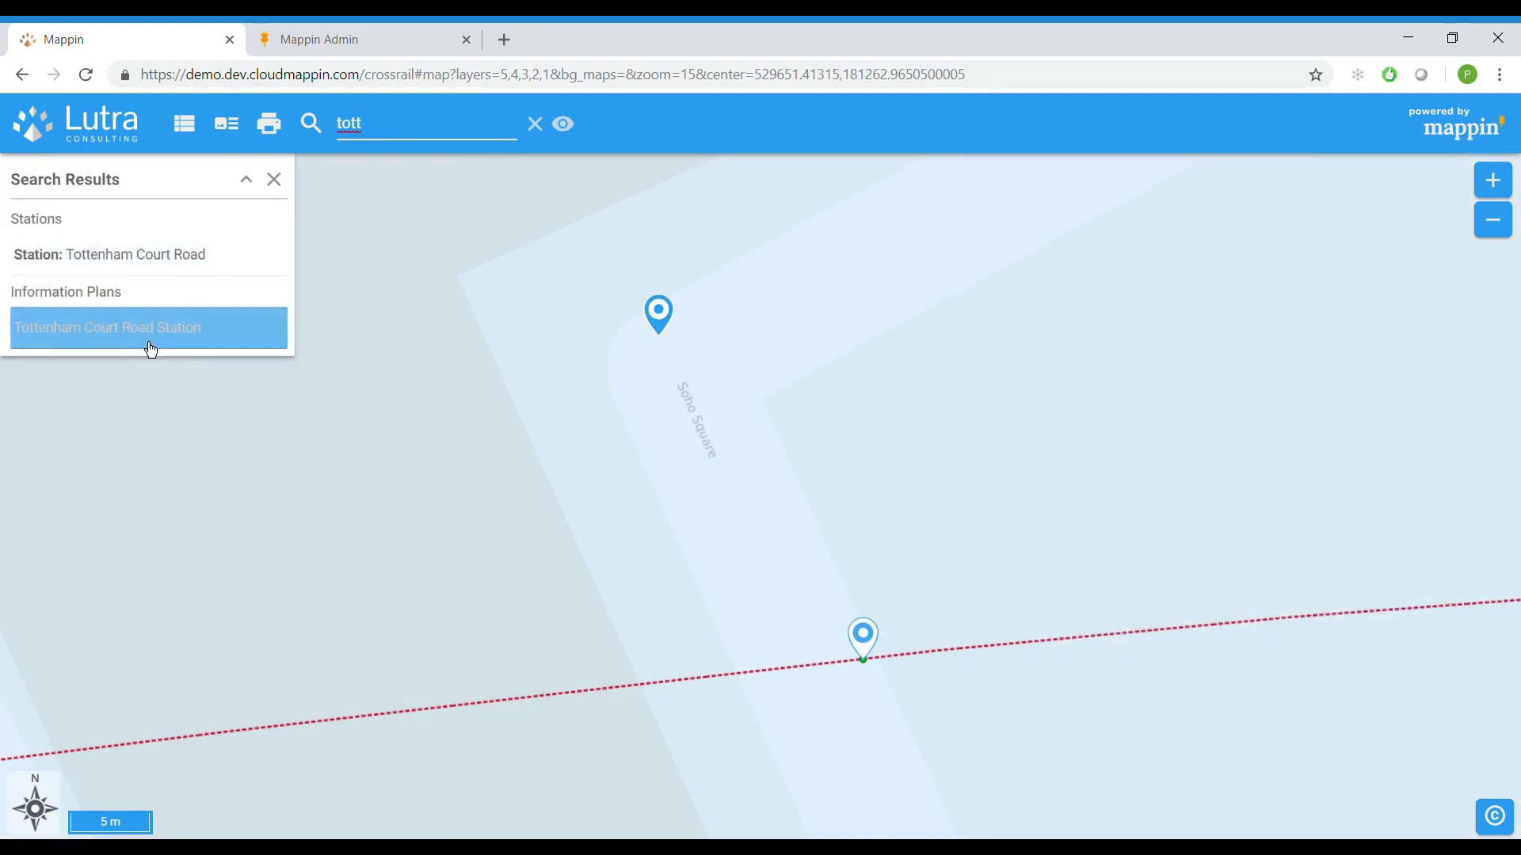
# Turn off Queryable for Background Map, Crossrail Bill (2008) and Route, then save.
pyautogui.click(366, 44)
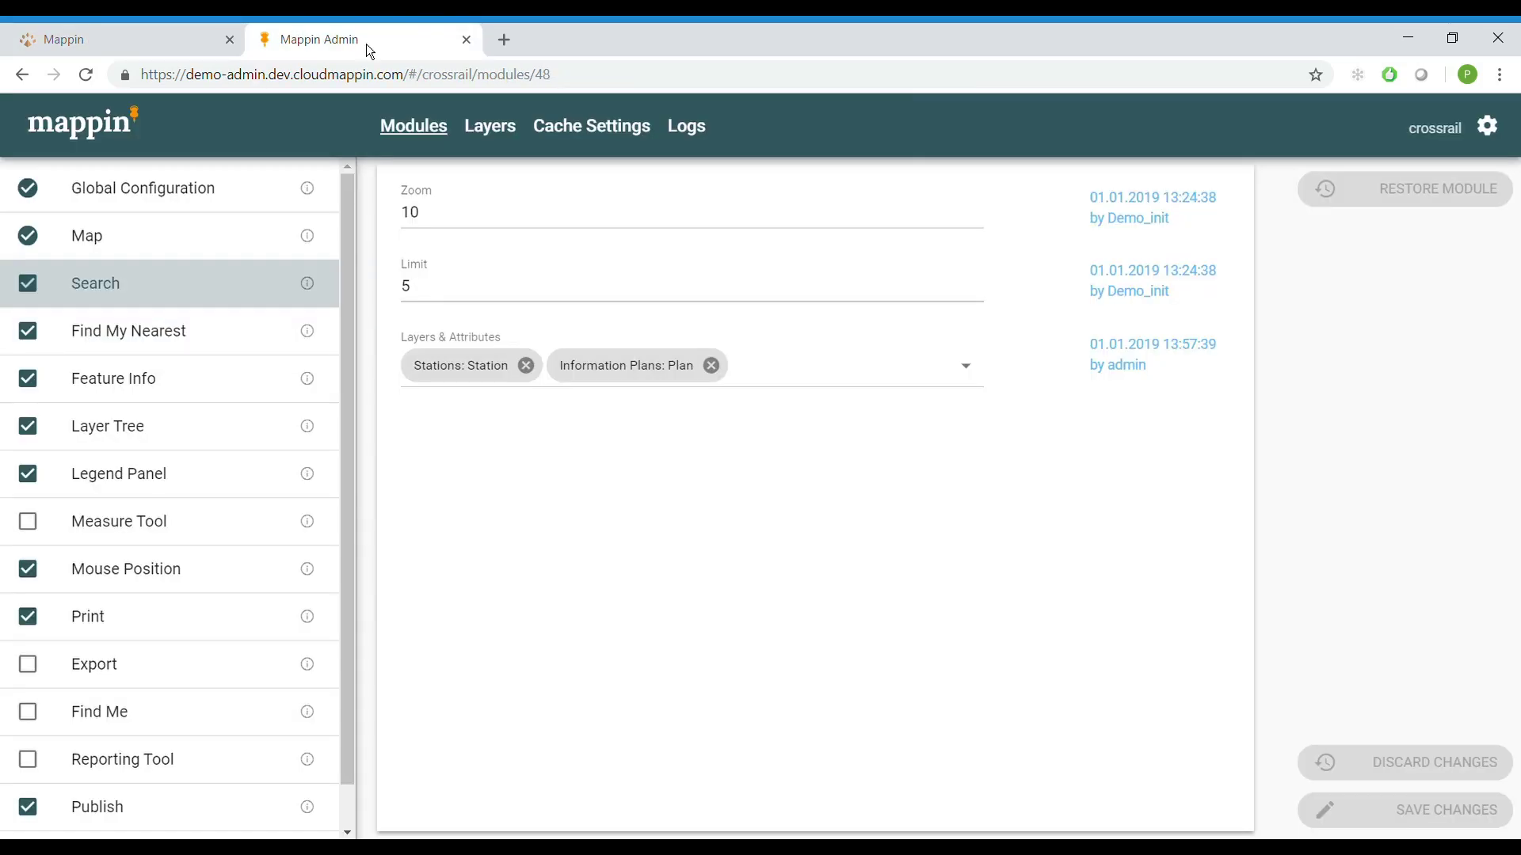
pyautogui.click(487, 139)
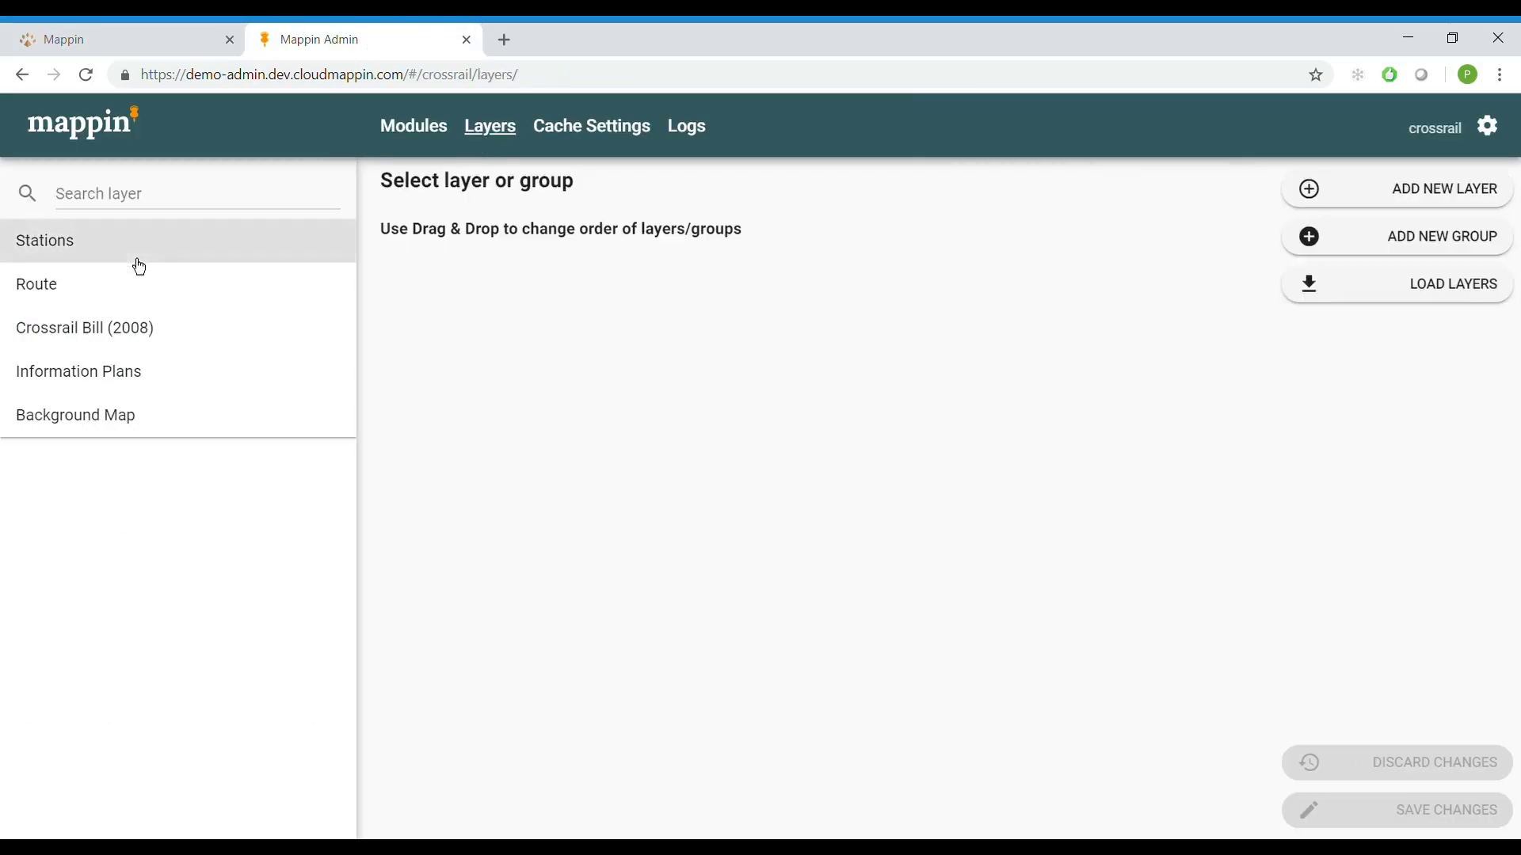
pyautogui.click(142, 432)
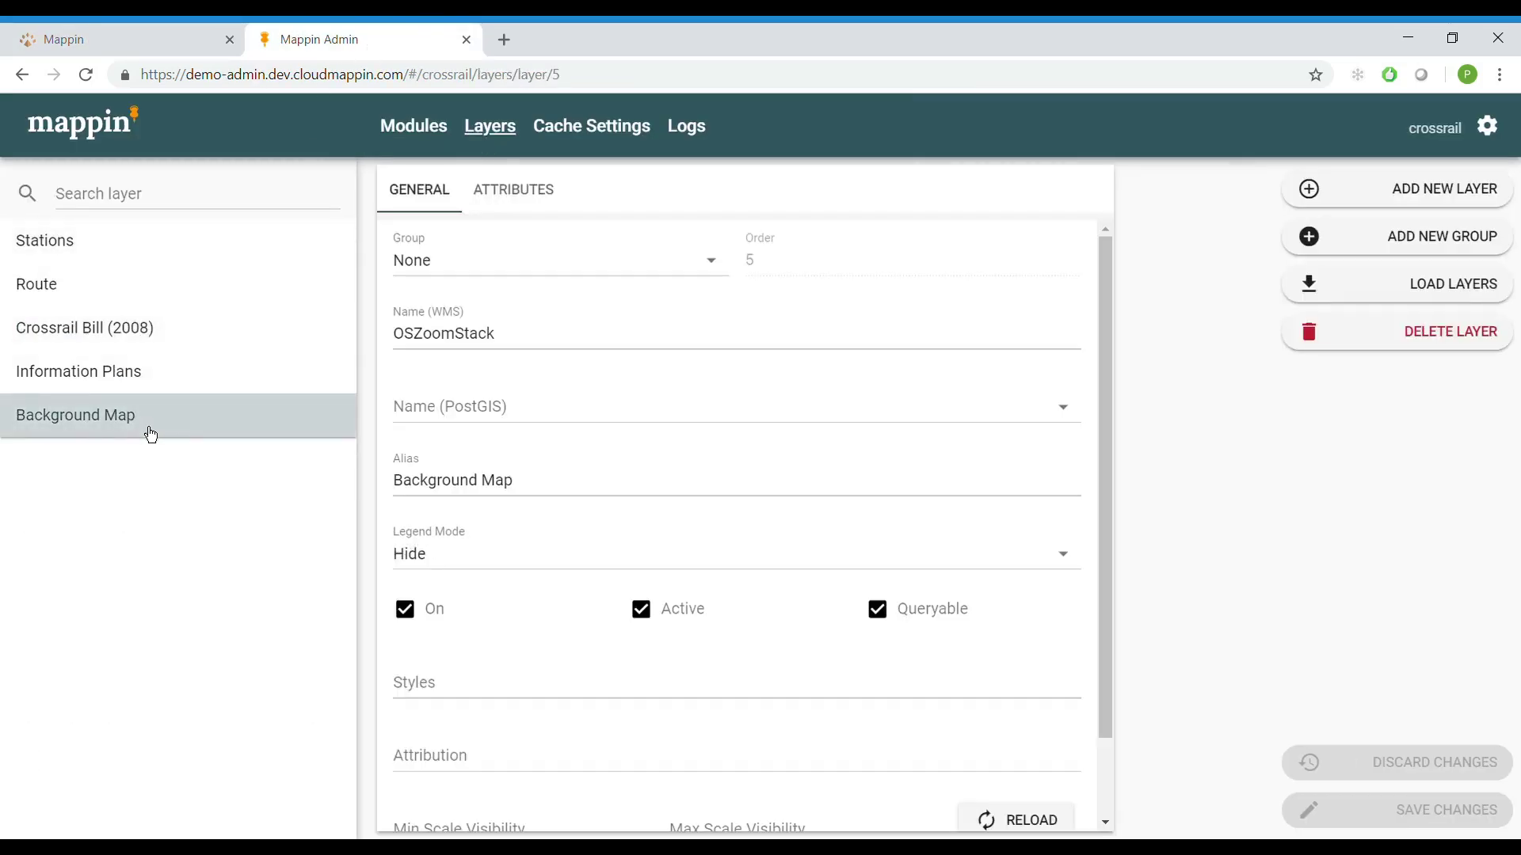
pyautogui.click(882, 619)
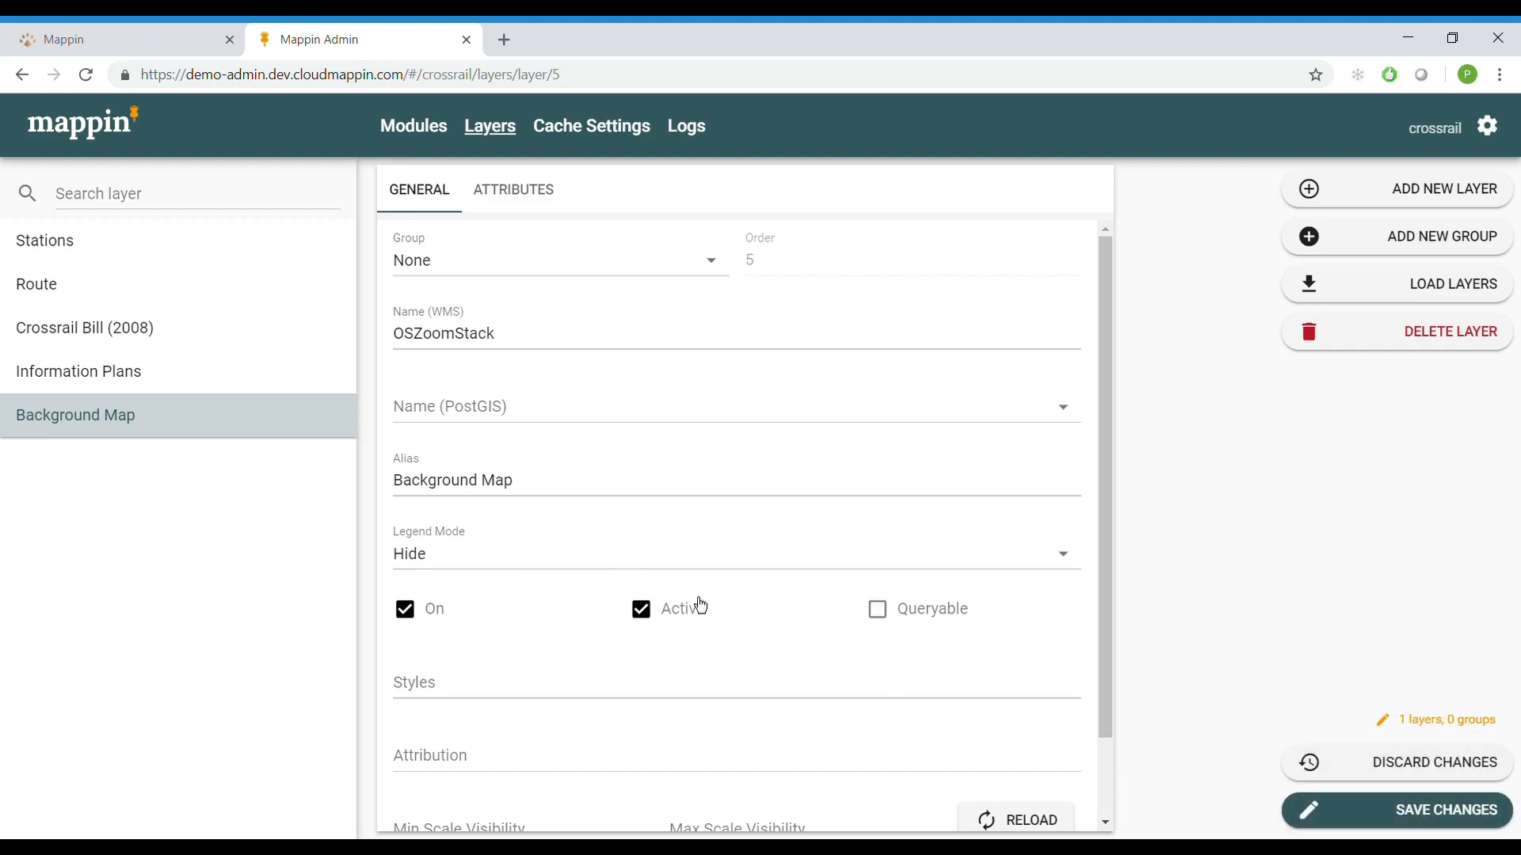
pyautogui.click(123, 341)
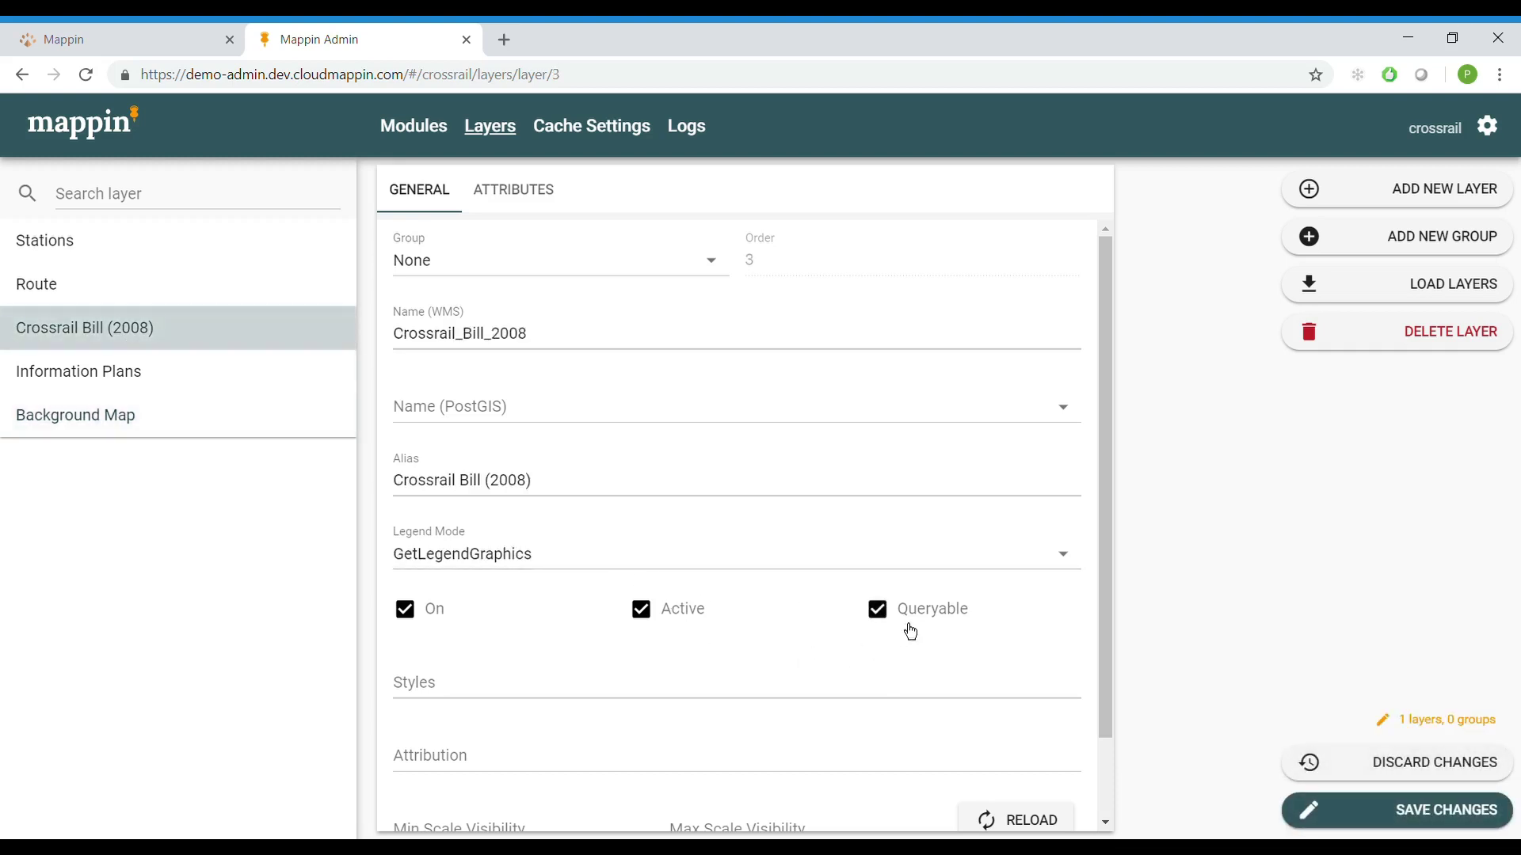
pyautogui.click(887, 631)
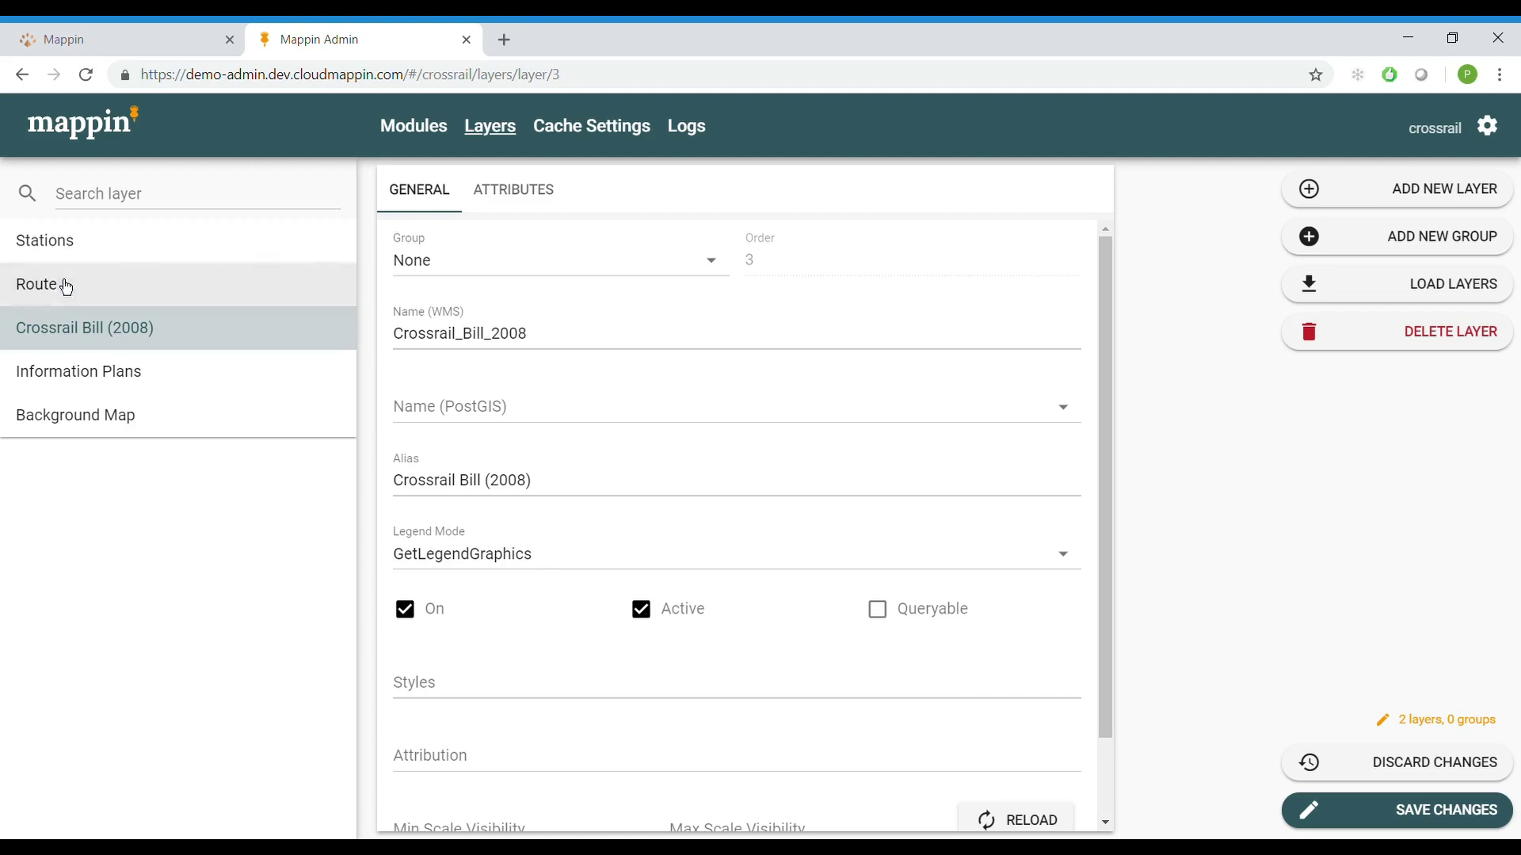
pyautogui.click(111, 286)
pyautogui.click(880, 612)
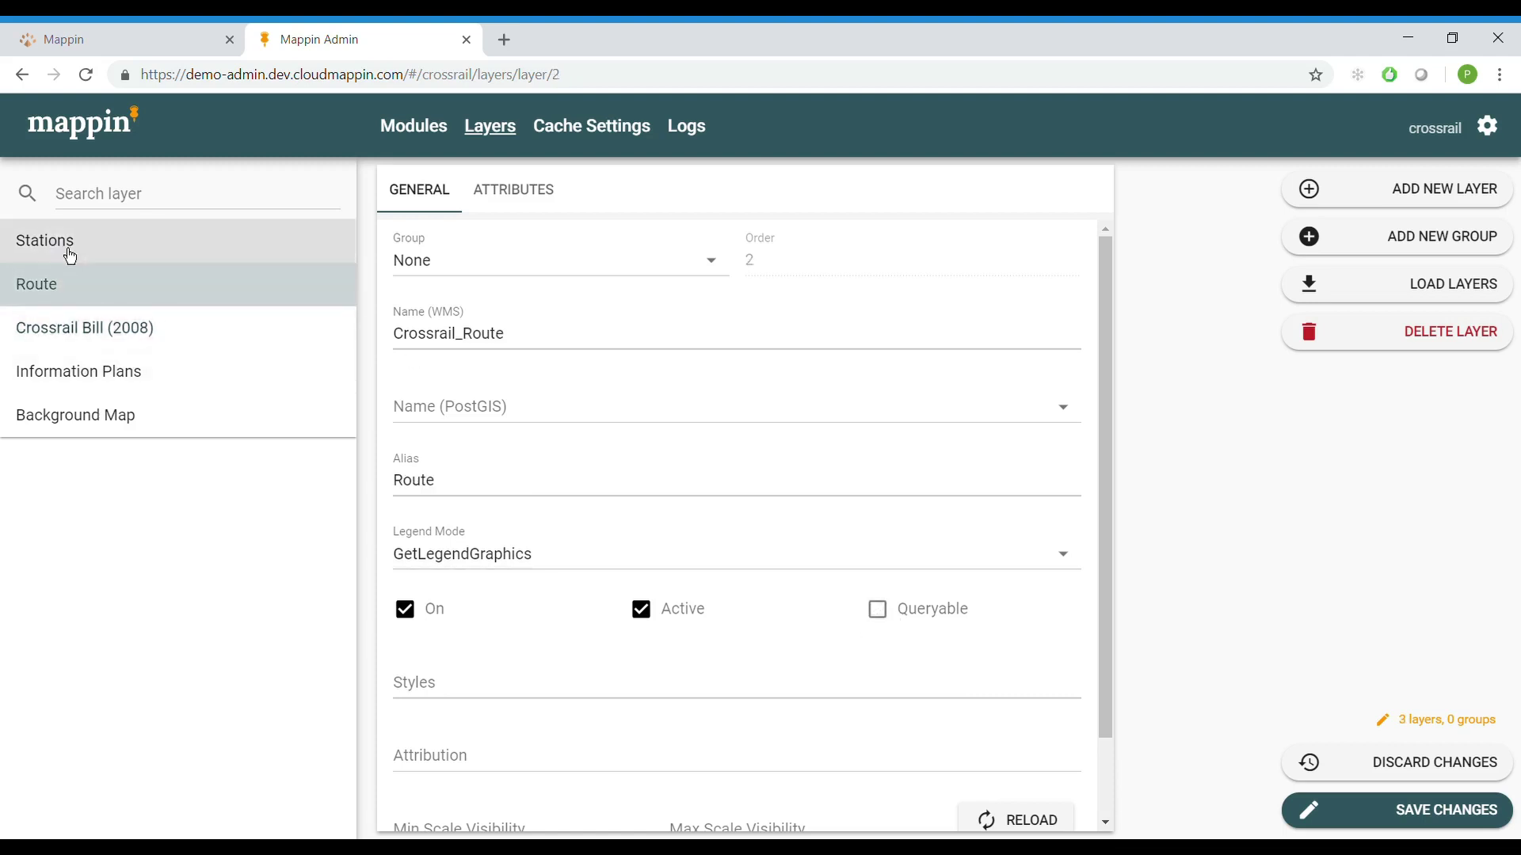
pyautogui.click(1425, 824)
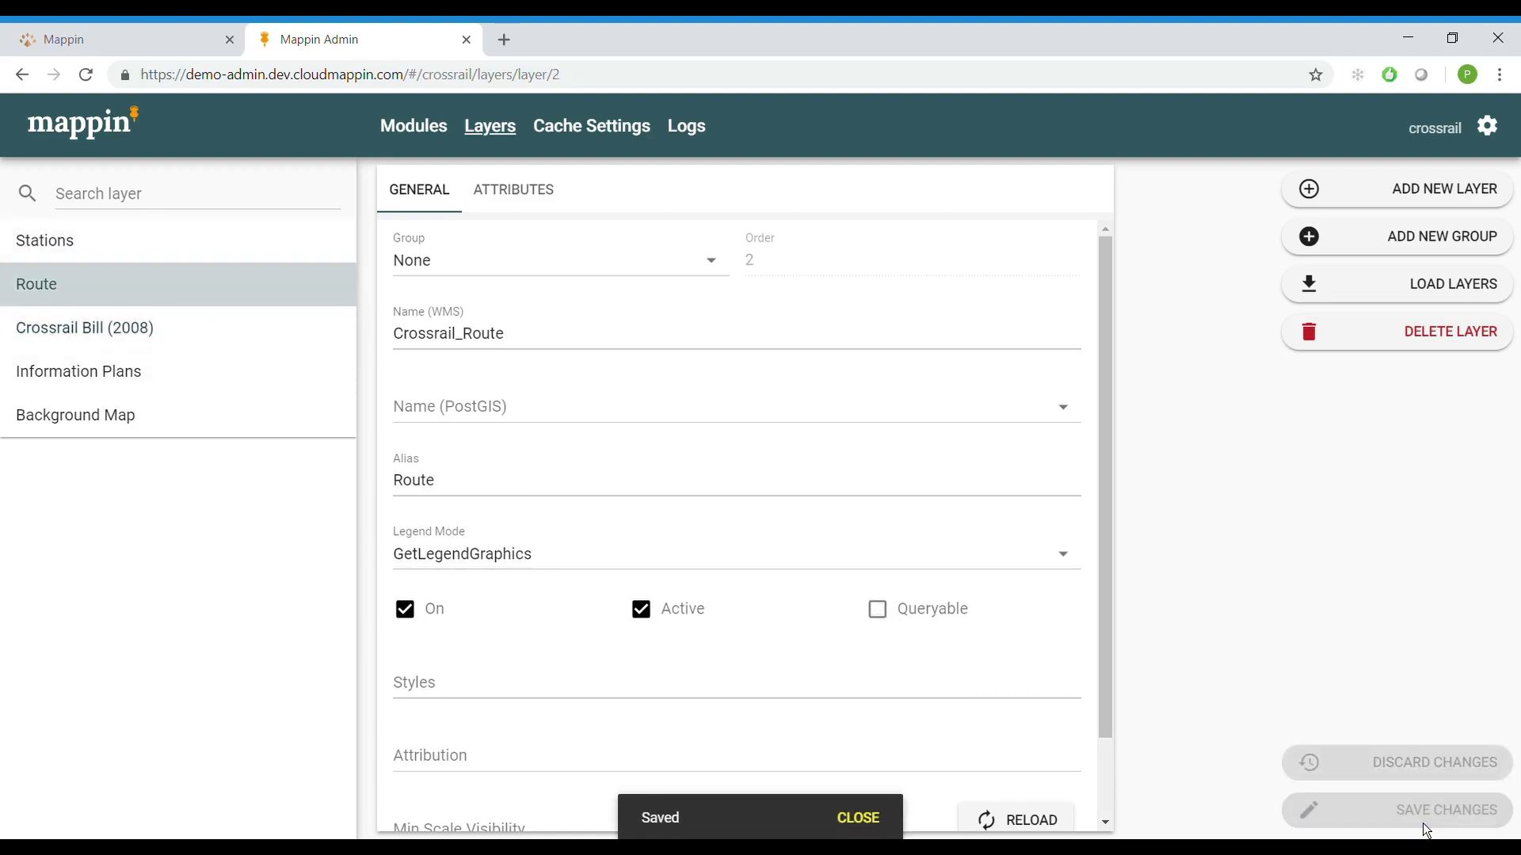
# Query the Information Plans area near Maidenhead to view its feature info showing Plan: Maidenhead Station.
pyautogui.click(158, 38)
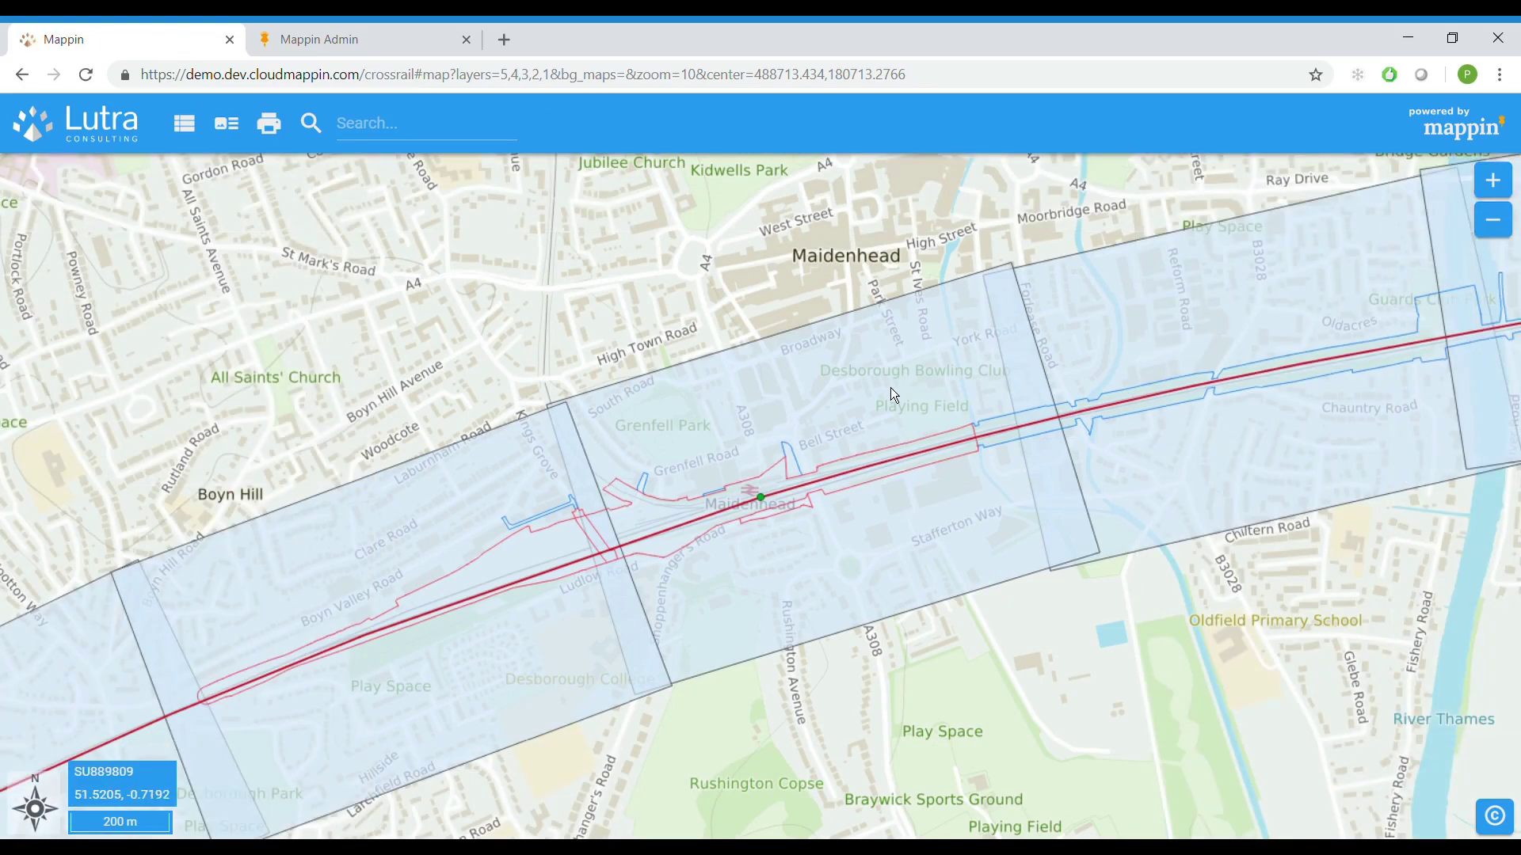
pyautogui.click(890, 388)
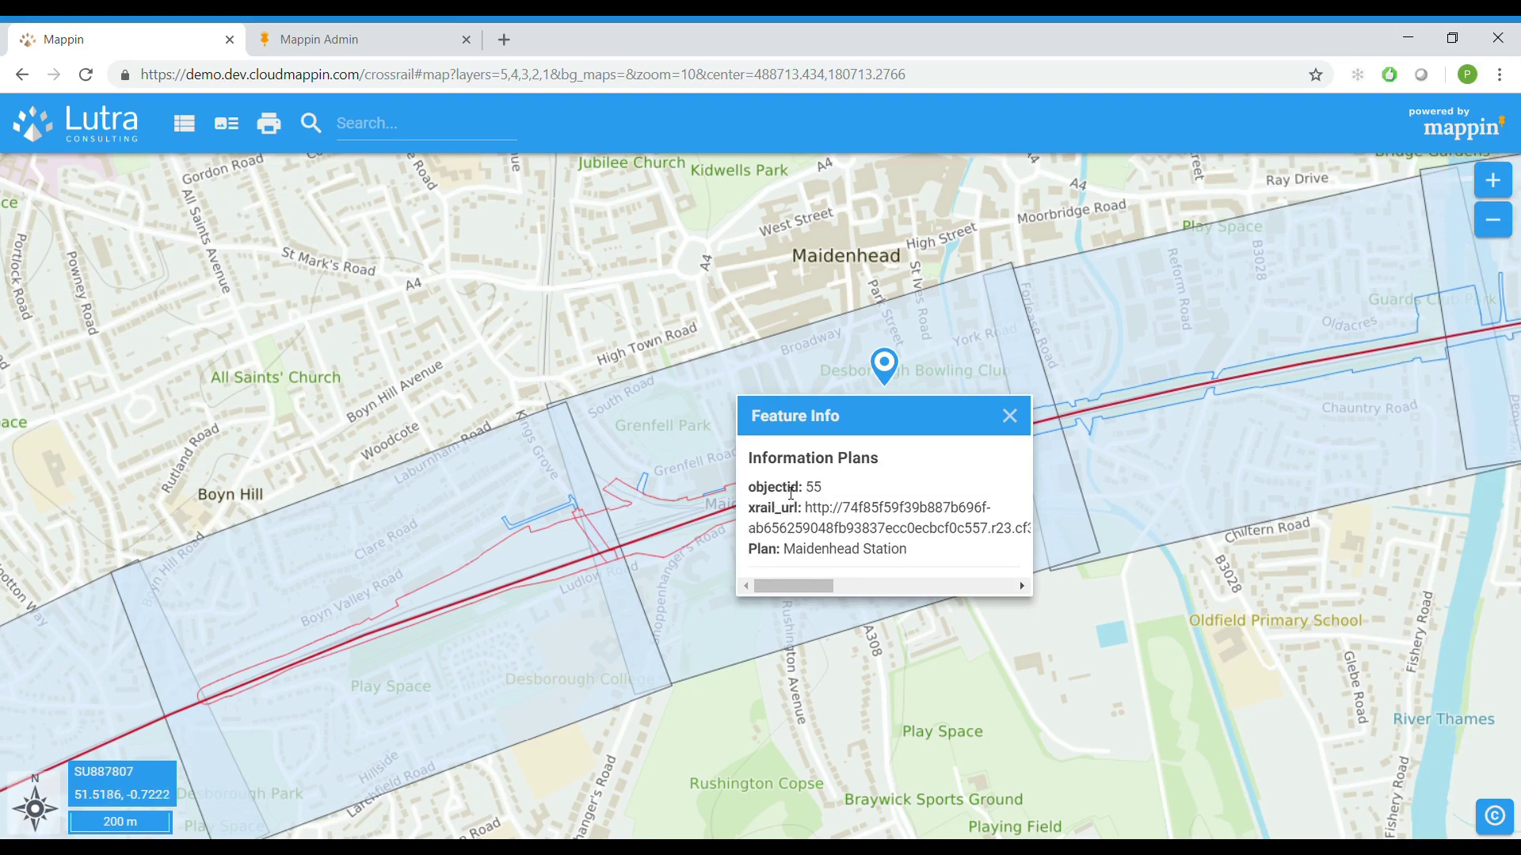
pyautogui.moveTo(789, 500); pyautogui.dragTo(765, 529)
# Hide Information Plans' objectid and make xrail_url a URL-styled 'Open in new tab..' attribute, saved.
pyautogui.click(309, 46)
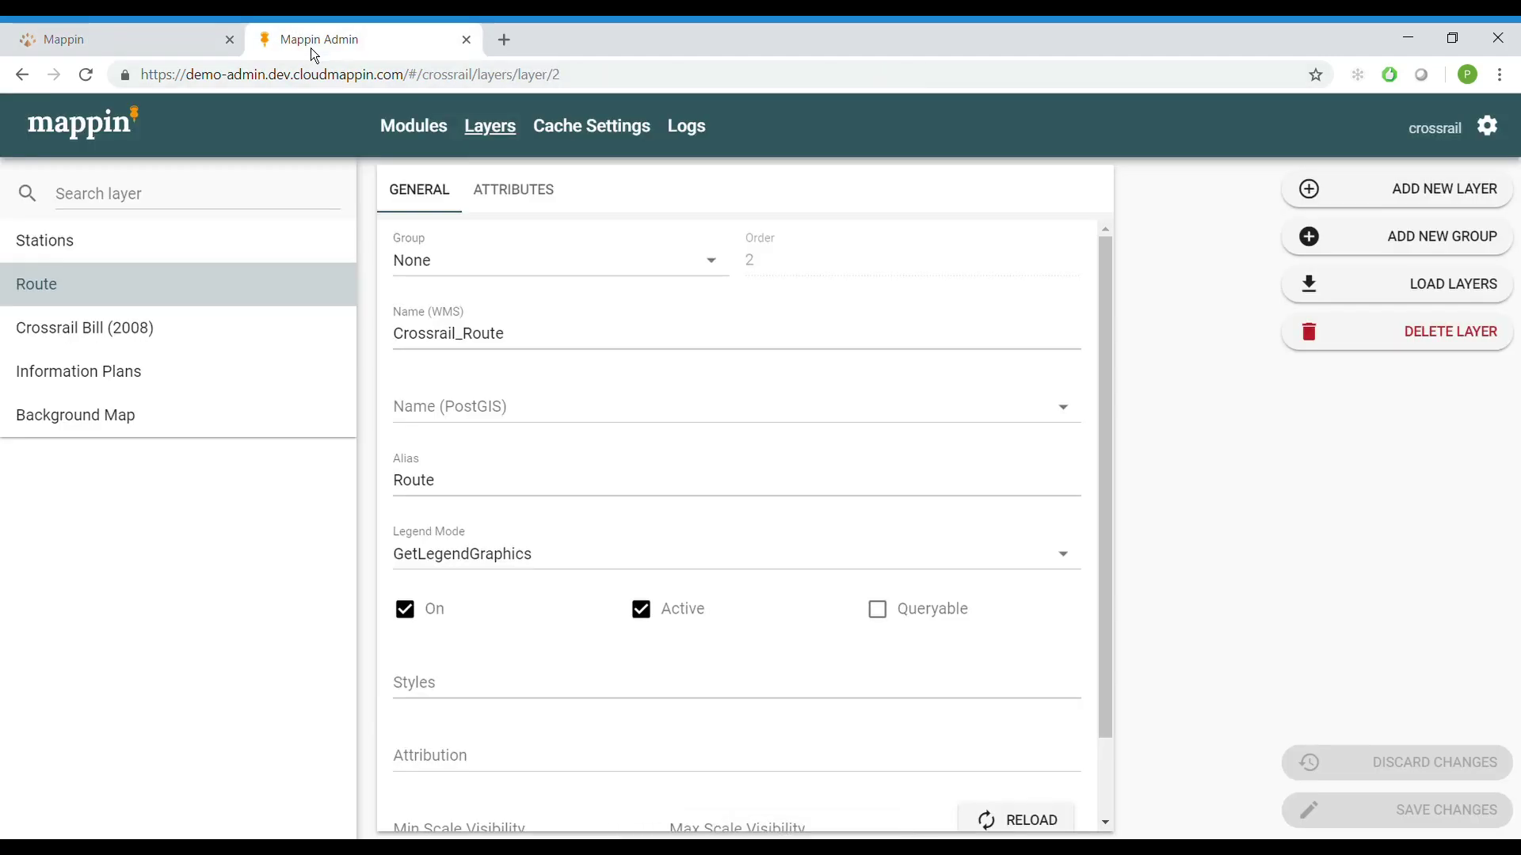
pyautogui.click(151, 375)
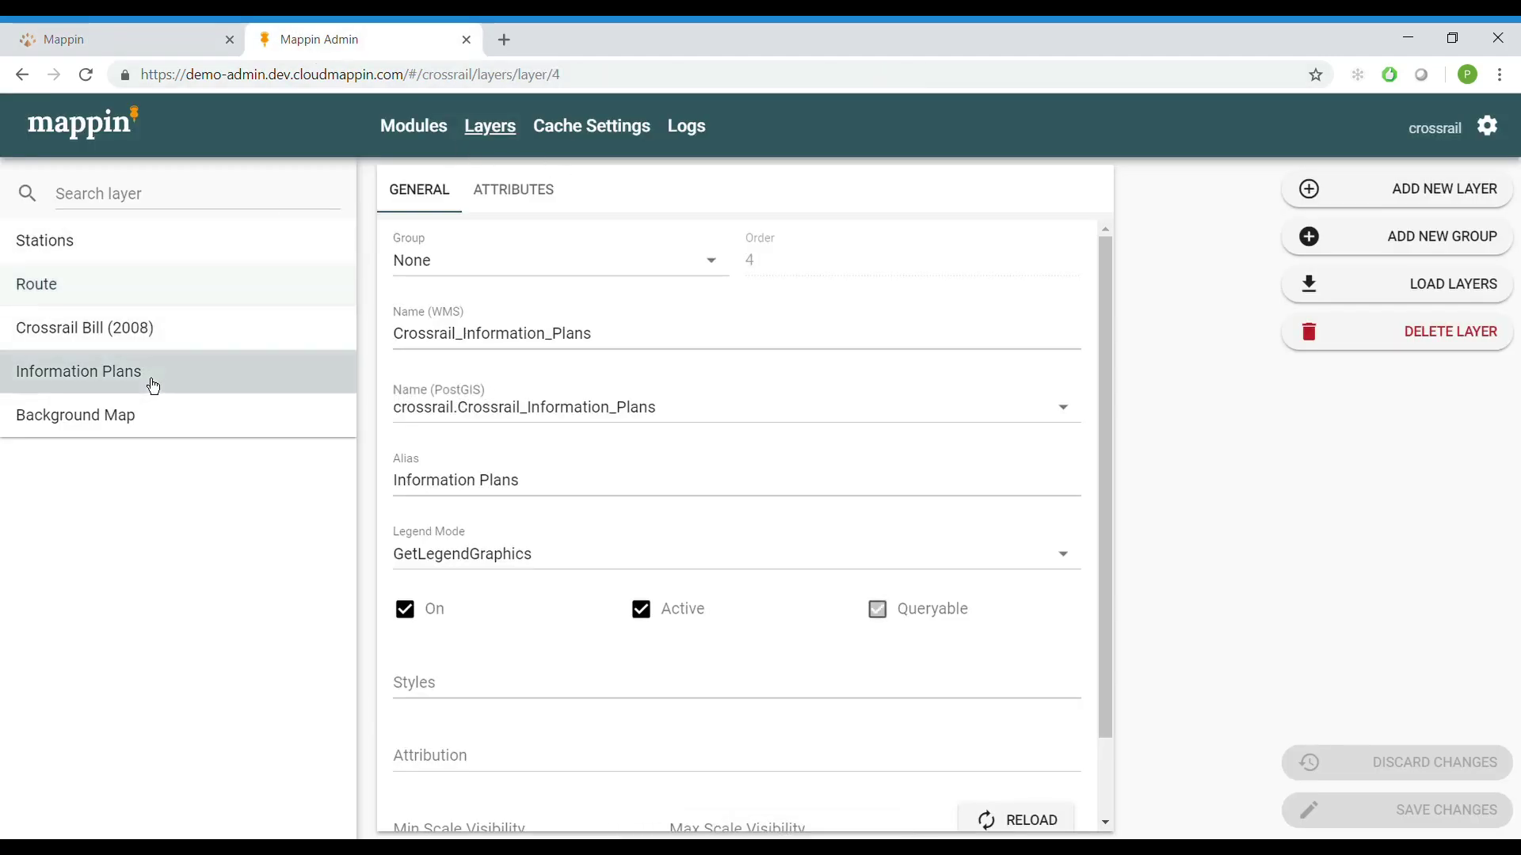
pyautogui.click(511, 204)
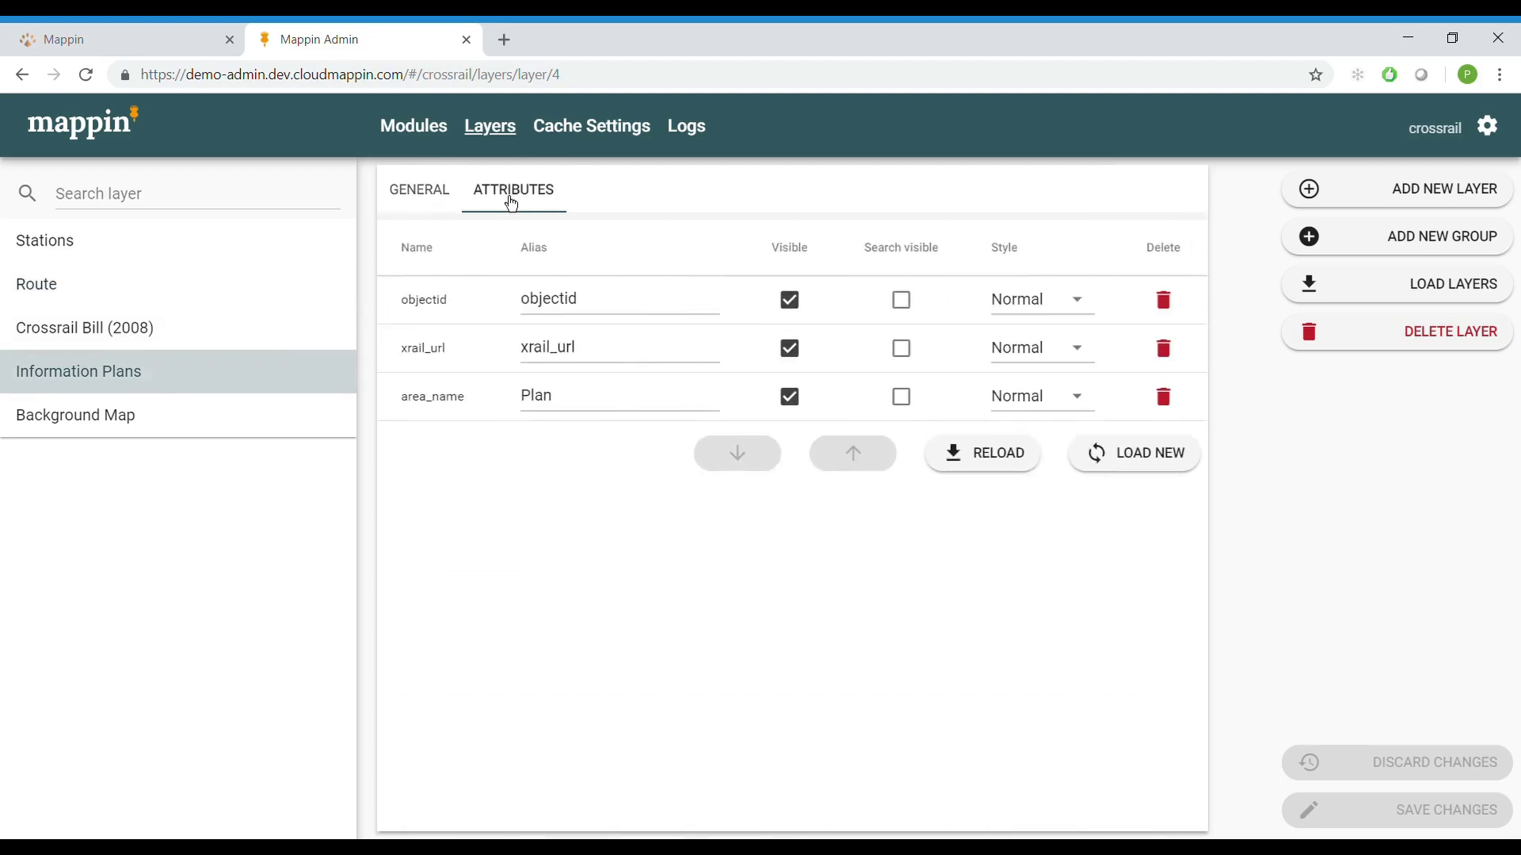
pyautogui.click(791, 307)
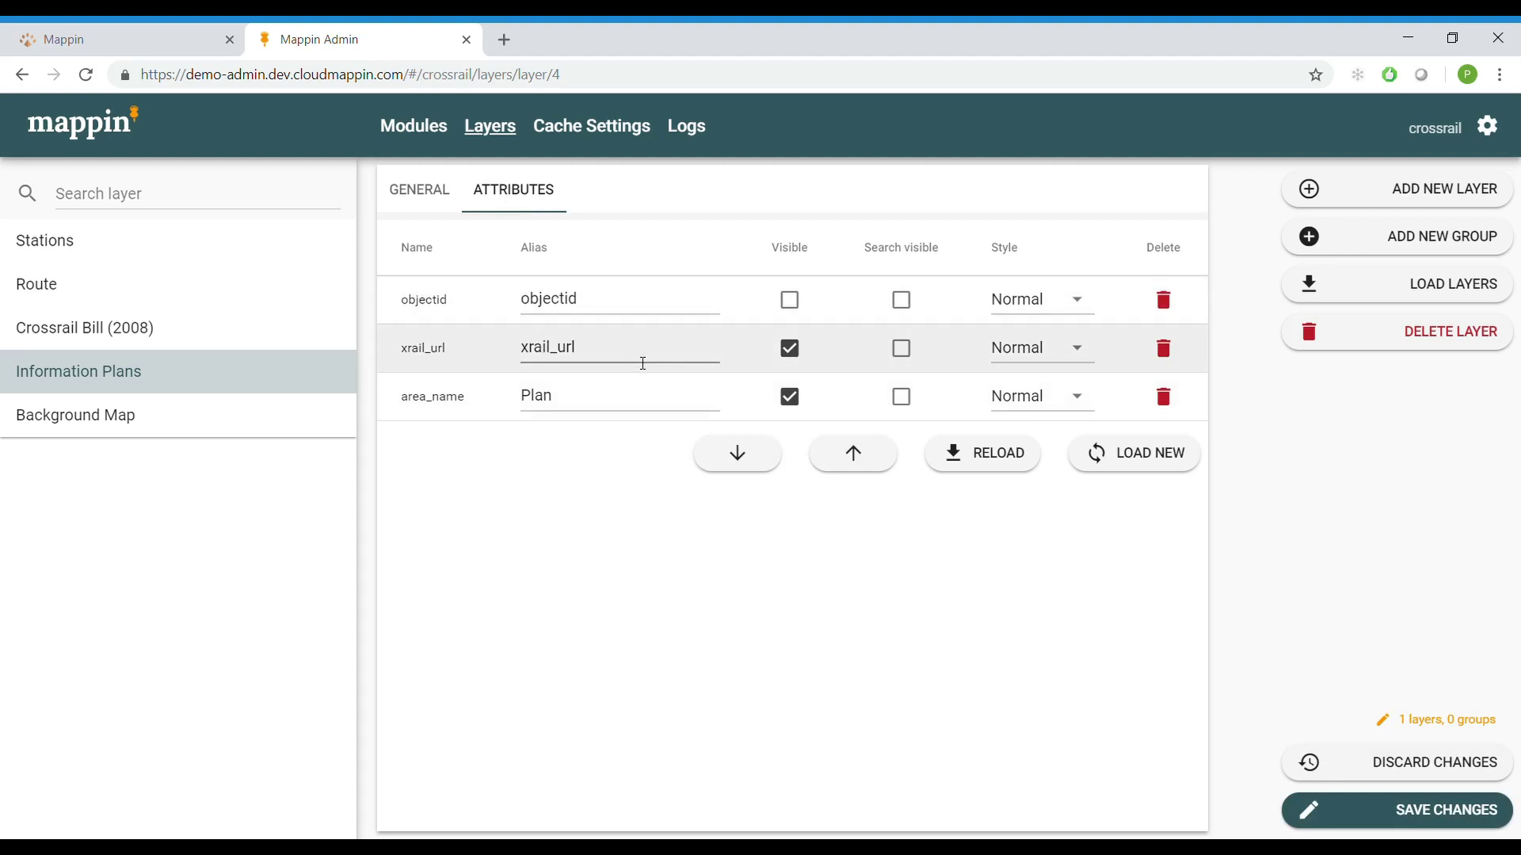
pyautogui.moveTo(602, 356); pyautogui.dragTo(507, 355)
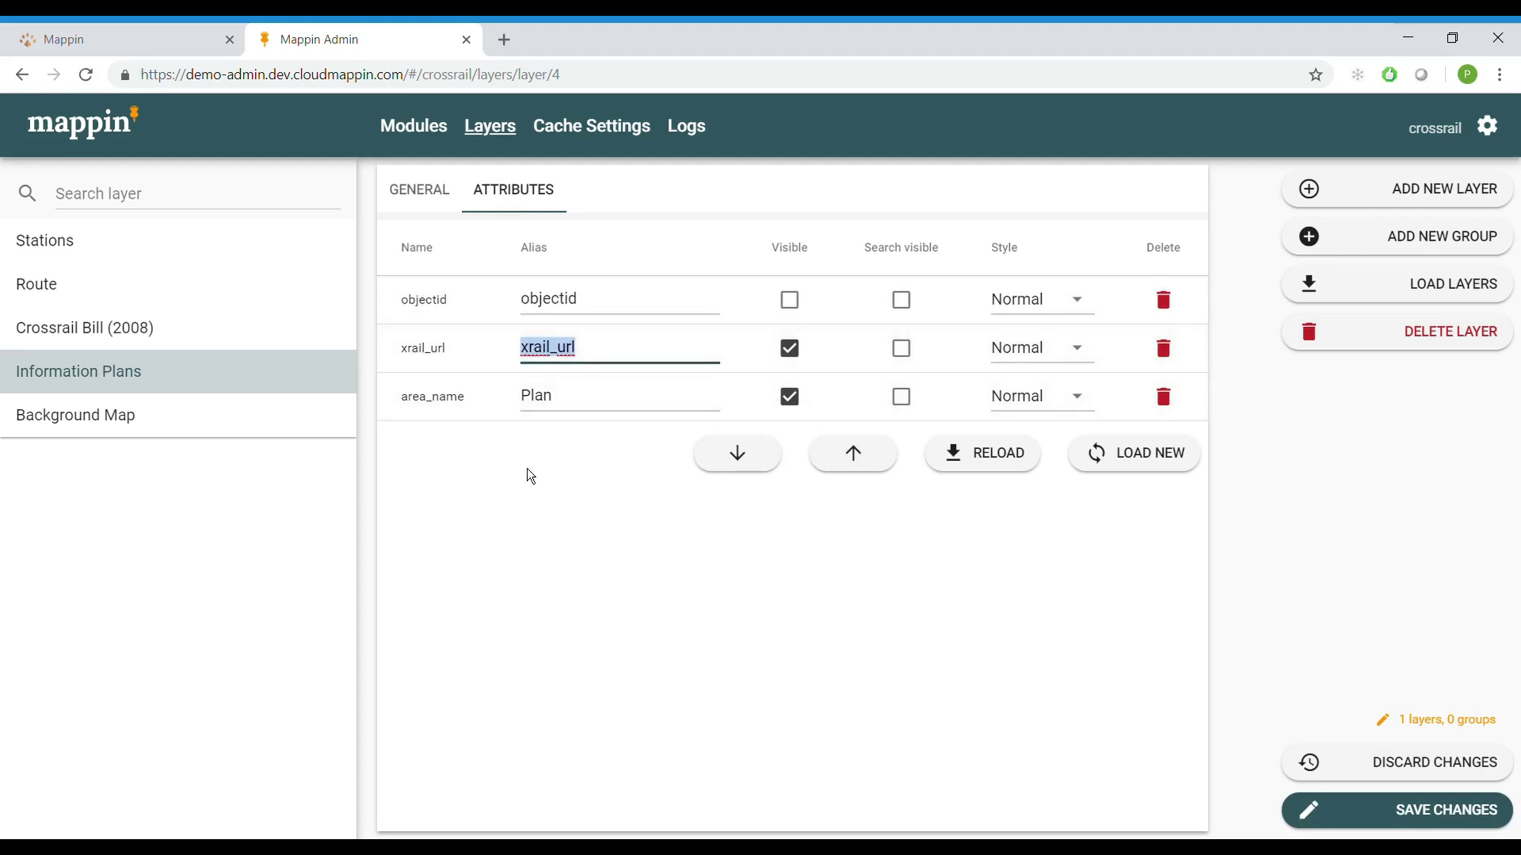
pyautogui.write('Open in new tab..')
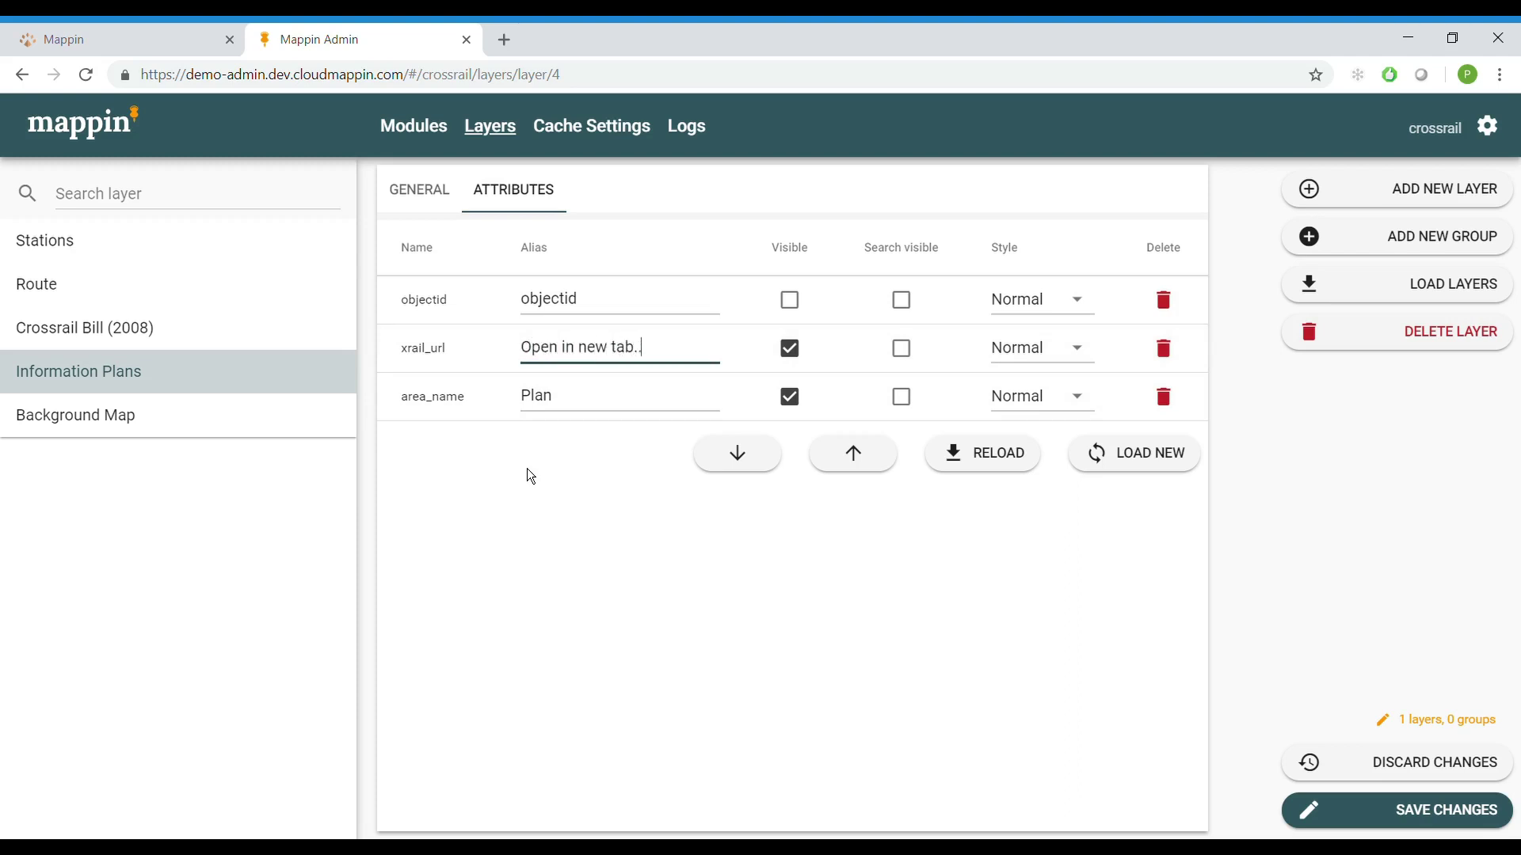
pyautogui.click(1035, 361)
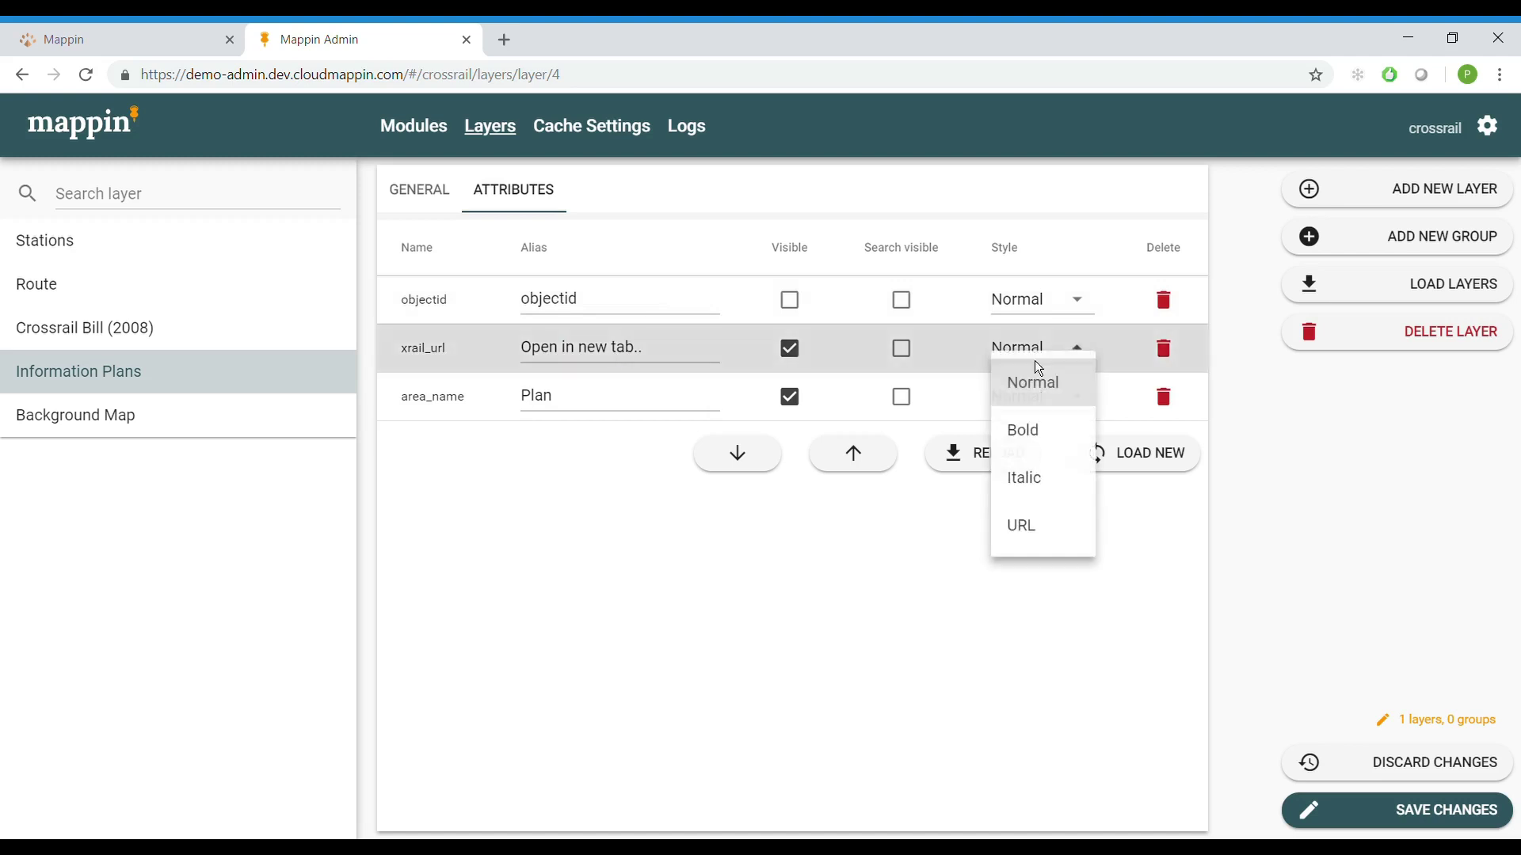
pyautogui.click(1038, 534)
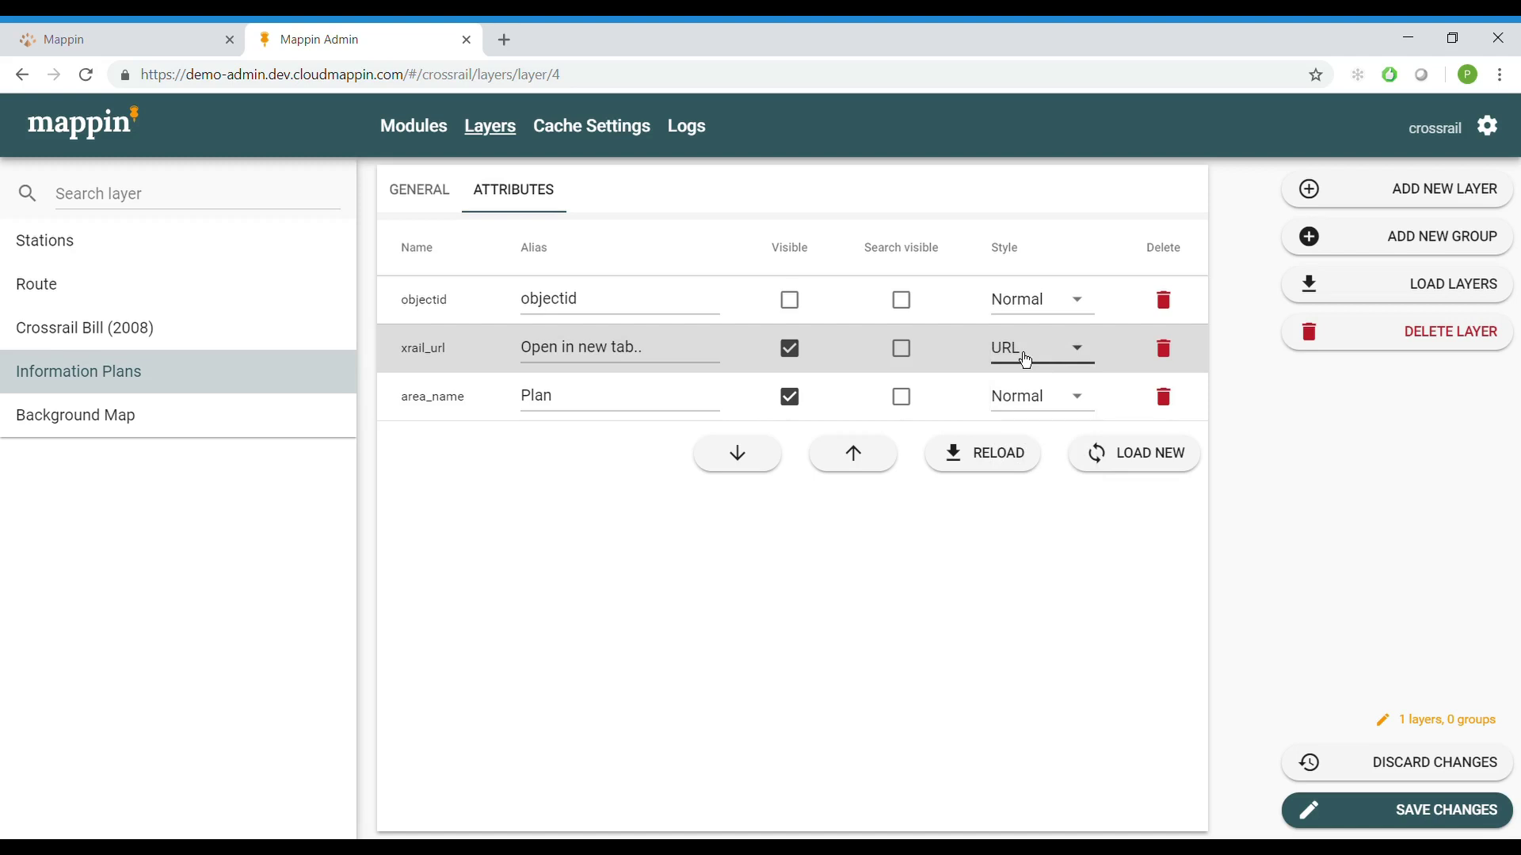
pyautogui.click(1432, 833)
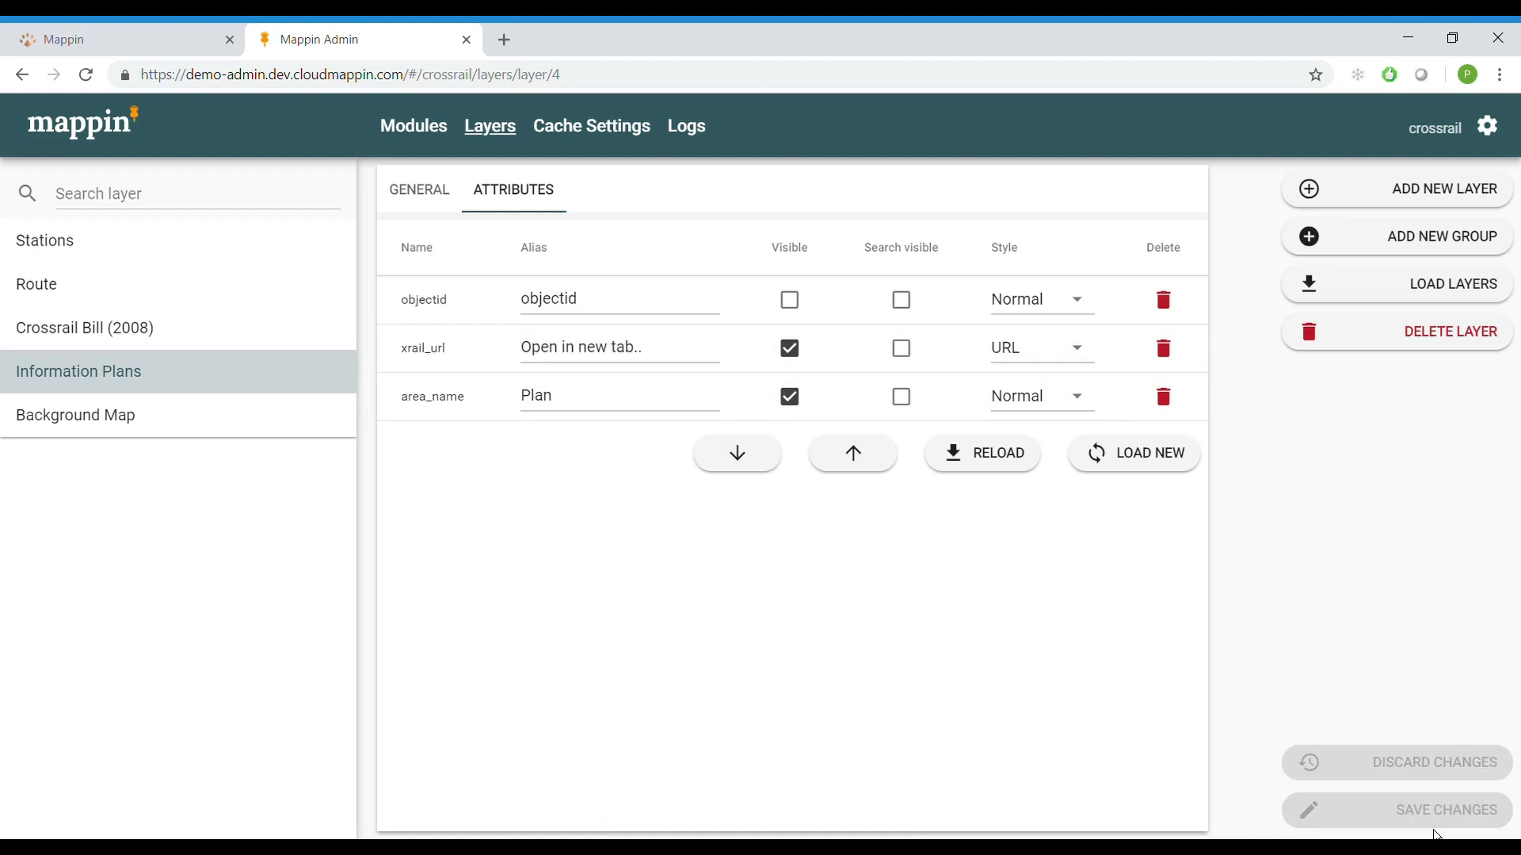
# Move area_name above xrail_url and save the new attribute order.
pyautogui.click(487, 416)
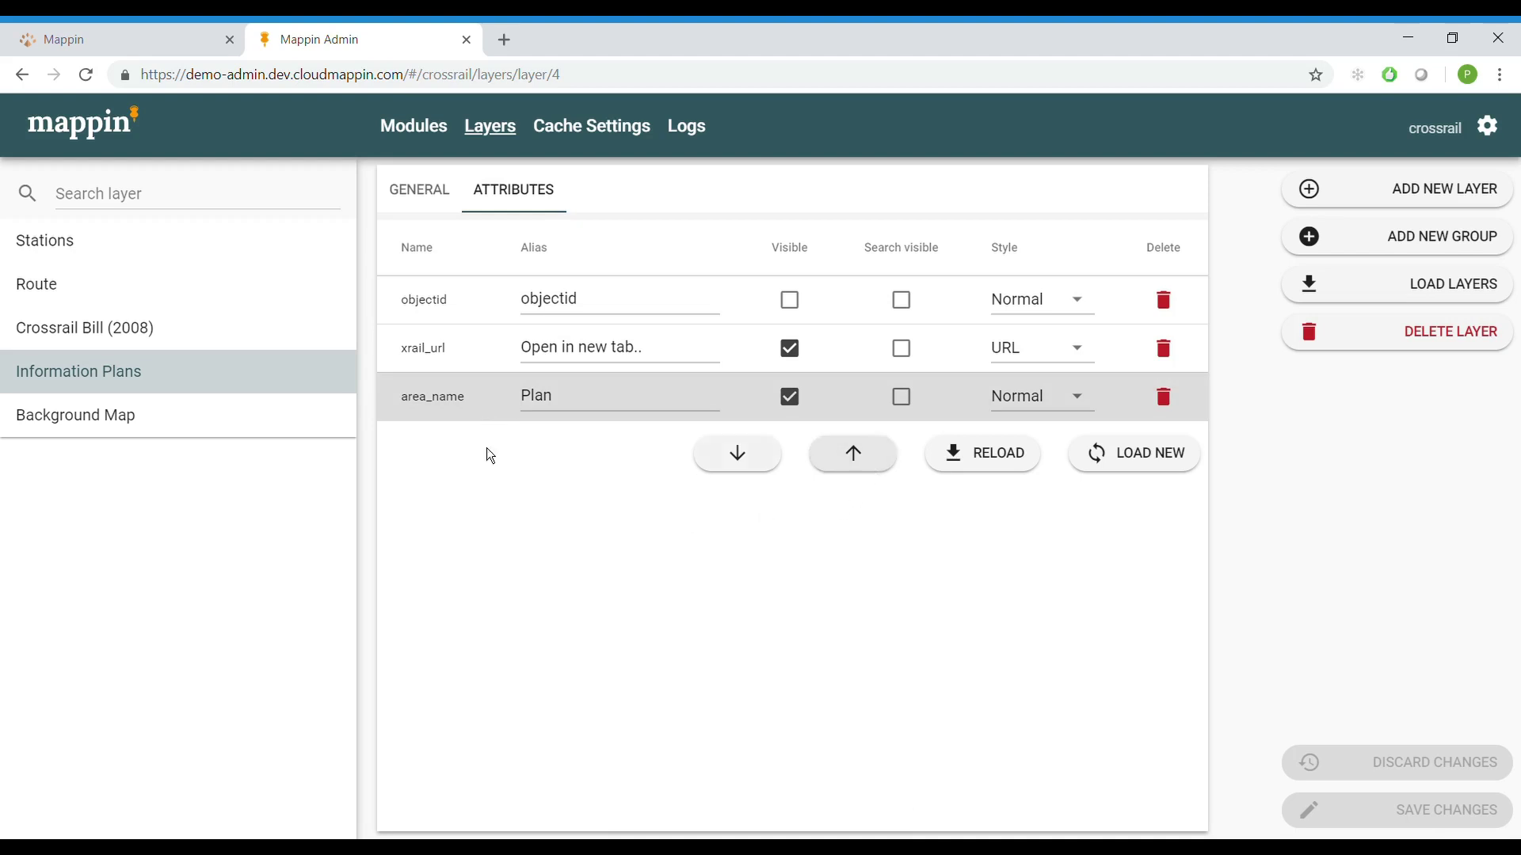
pyautogui.click(875, 472)
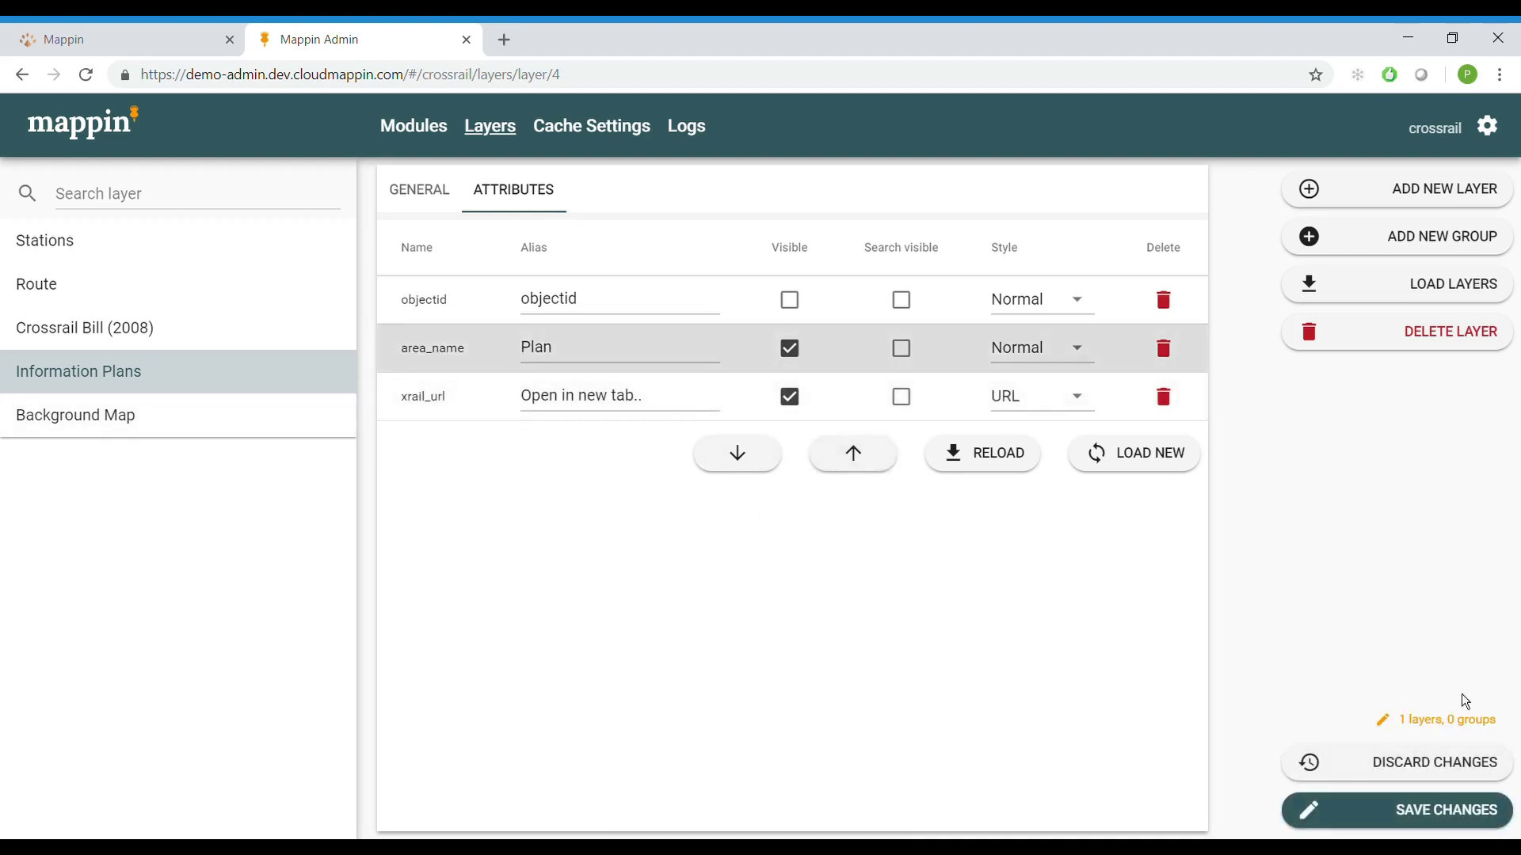
pyautogui.click(1453, 810)
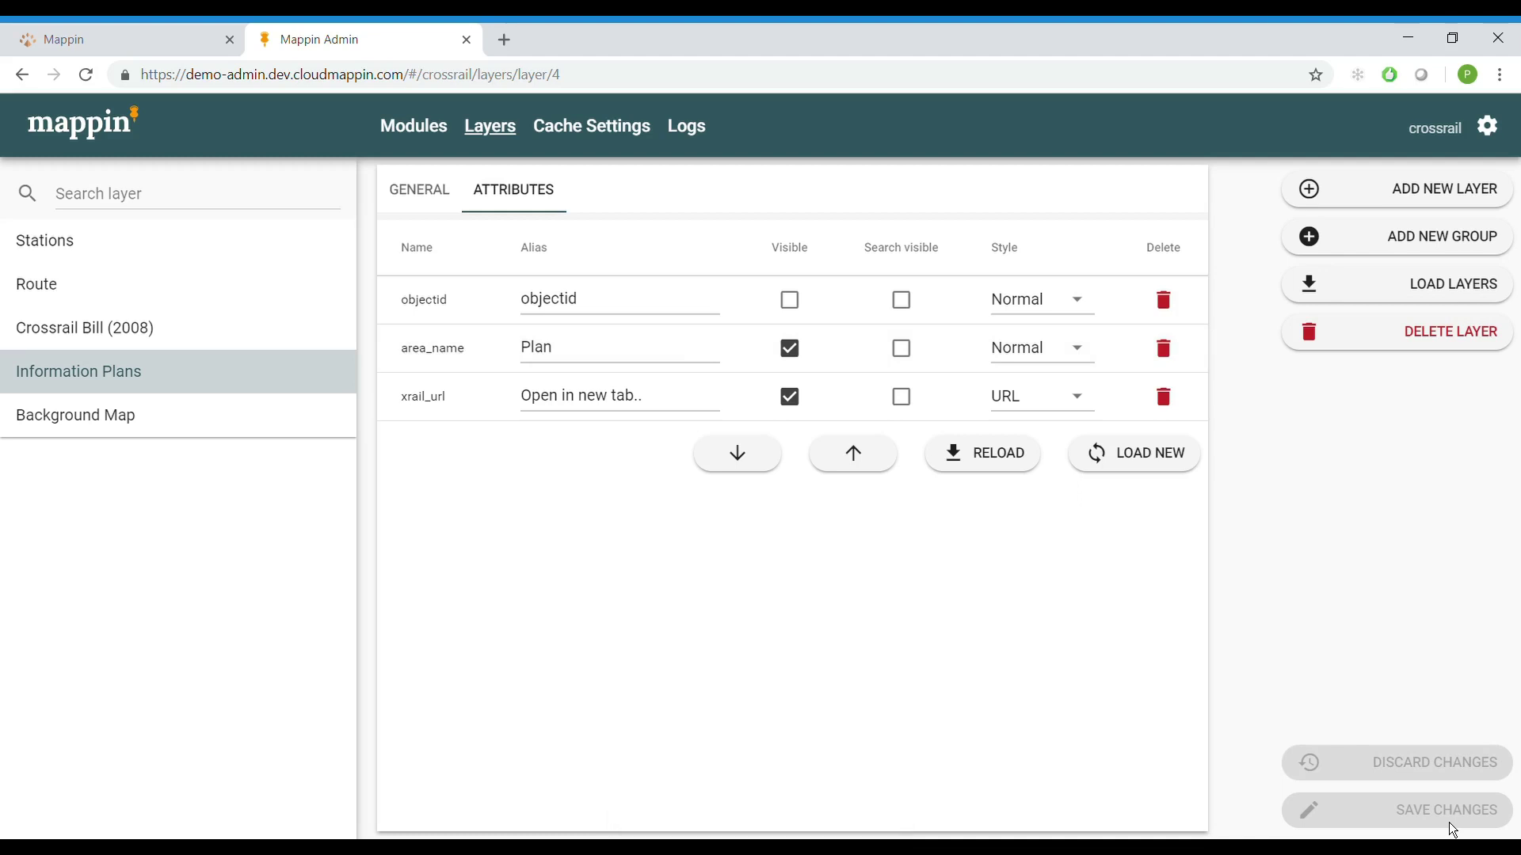
# Reload the map, open the Maidenhead Station plan PDF link, then close the PDF tab and popup.
pyautogui.click(181, 52)
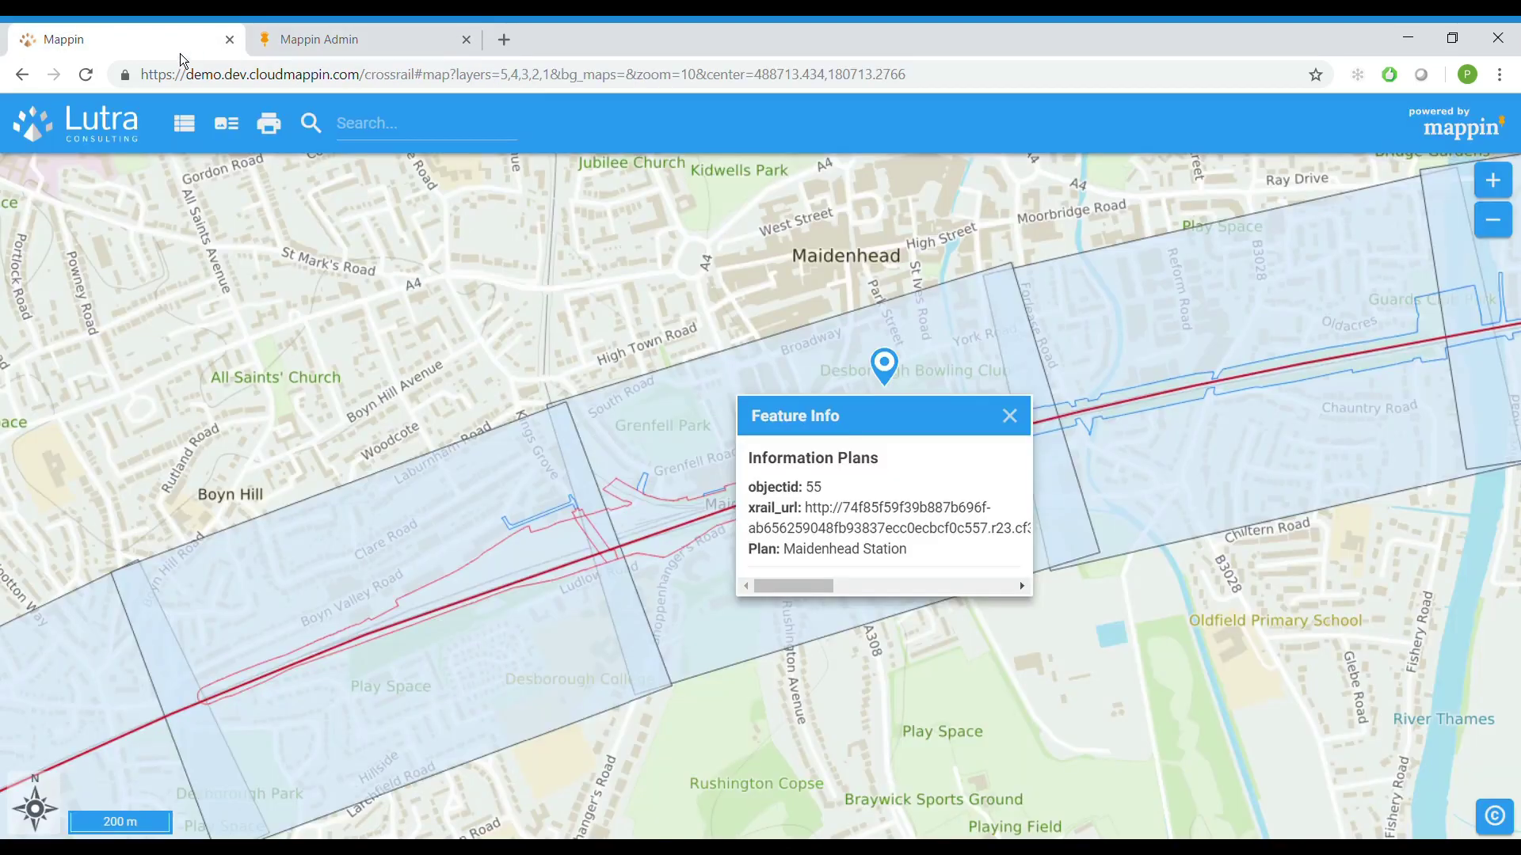
pyautogui.press('F5')
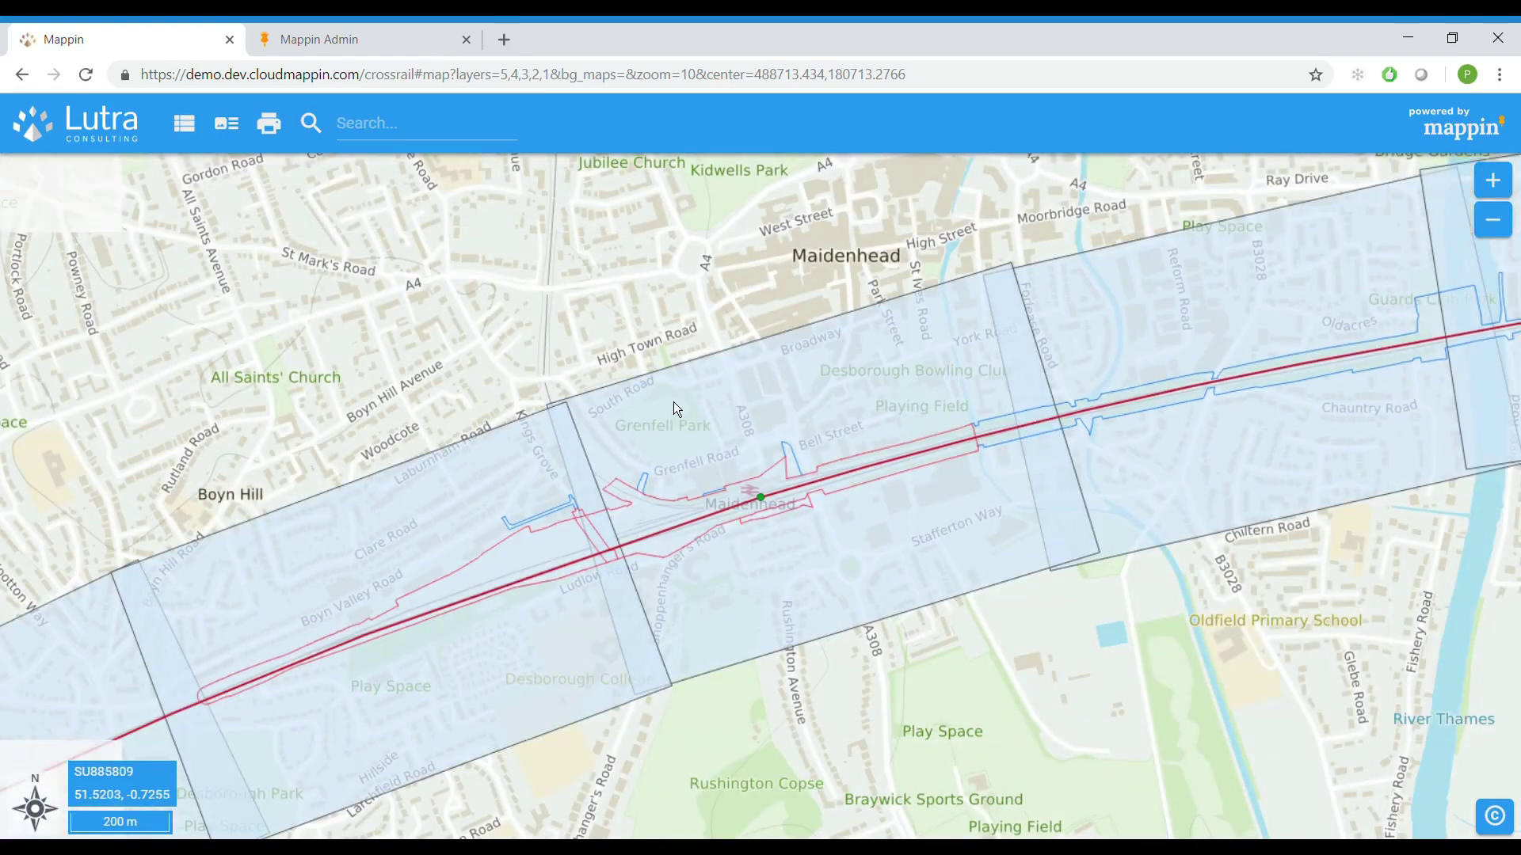
pyautogui.click(677, 409)
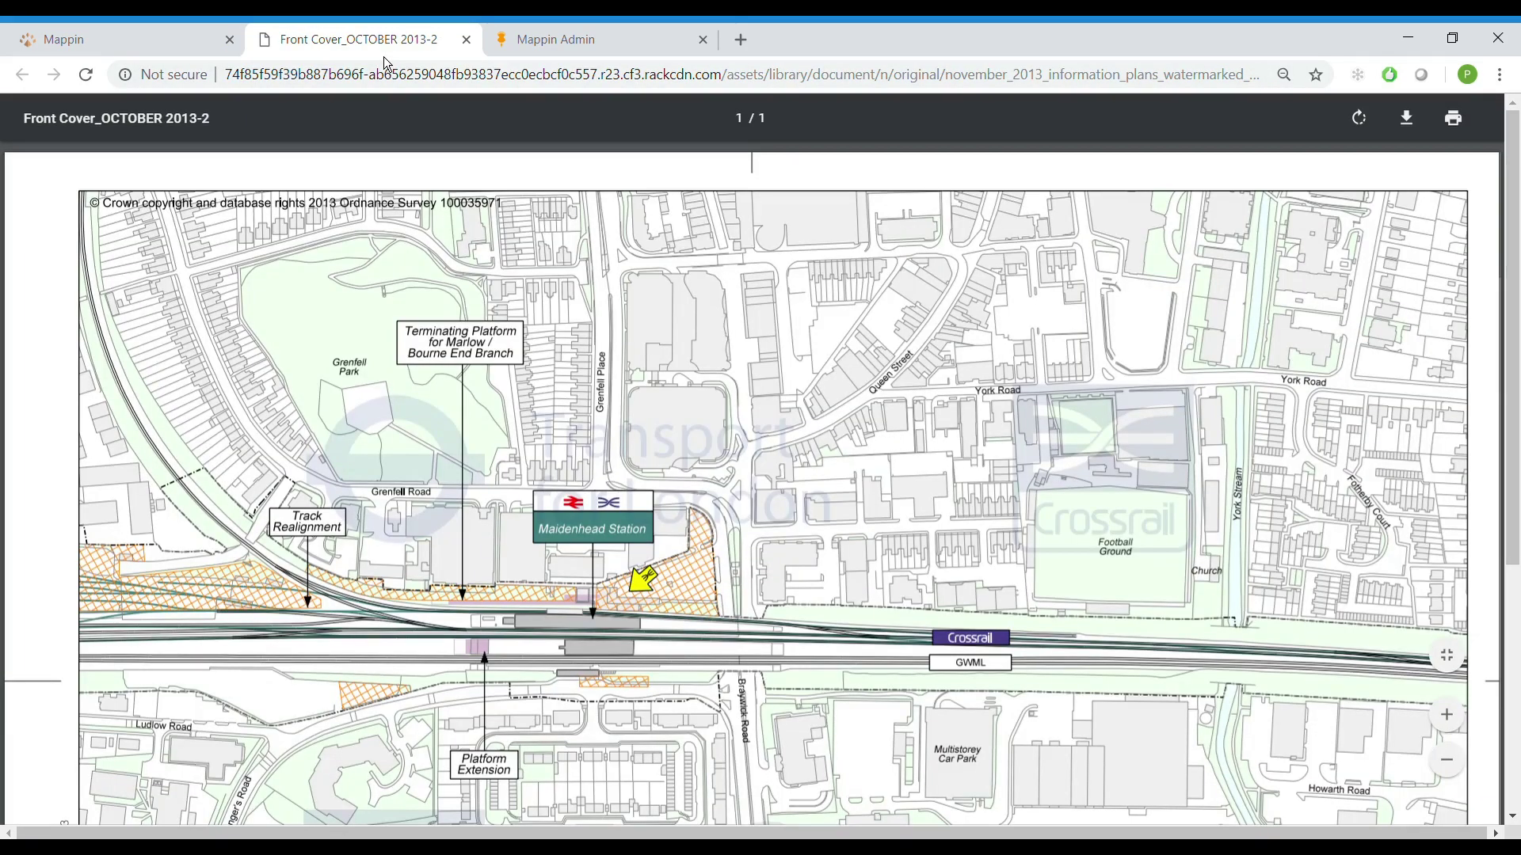
pyautogui.middleClick(328, 43)
pyautogui.click(792, 432)
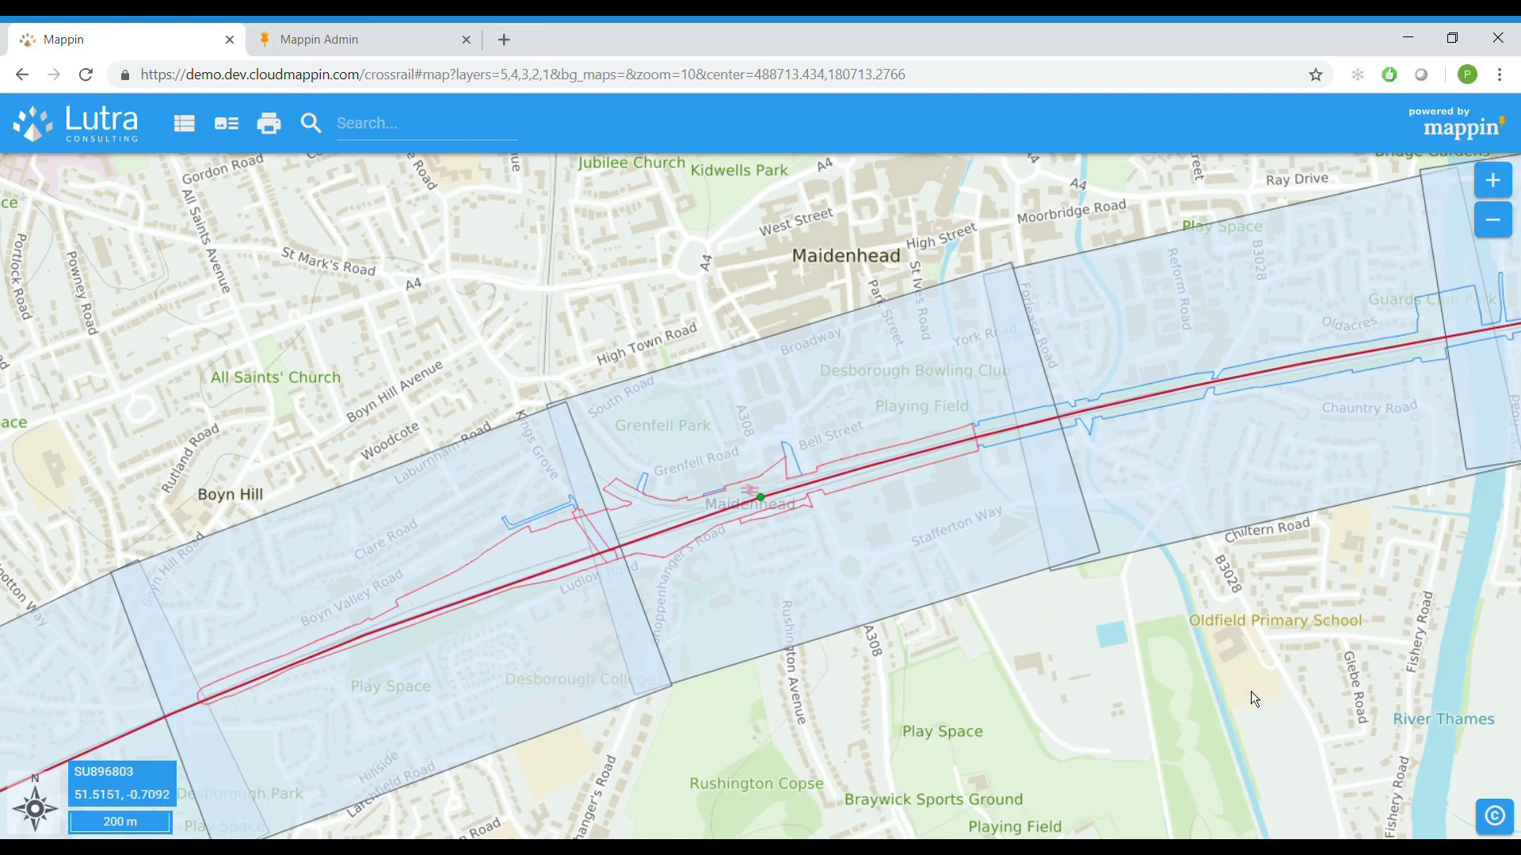
# Set the Background Map attribution to 'Contains OS data (C) Crown copyright and database right (2019)' and save.
pyautogui.click(1499, 832)
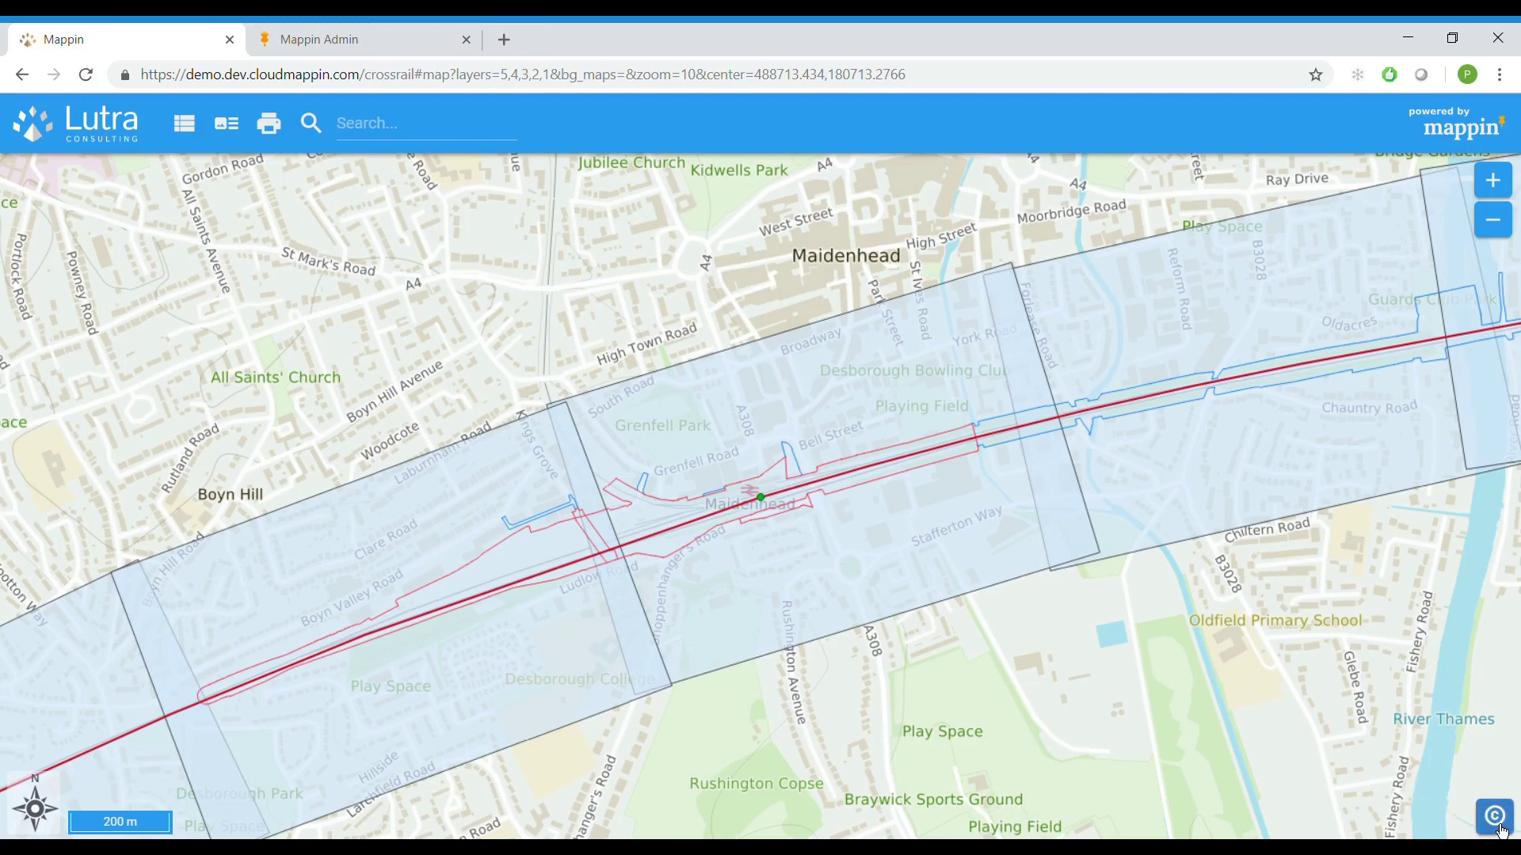
pyautogui.click(1499, 832)
pyautogui.click(334, 49)
pyautogui.click(121, 431)
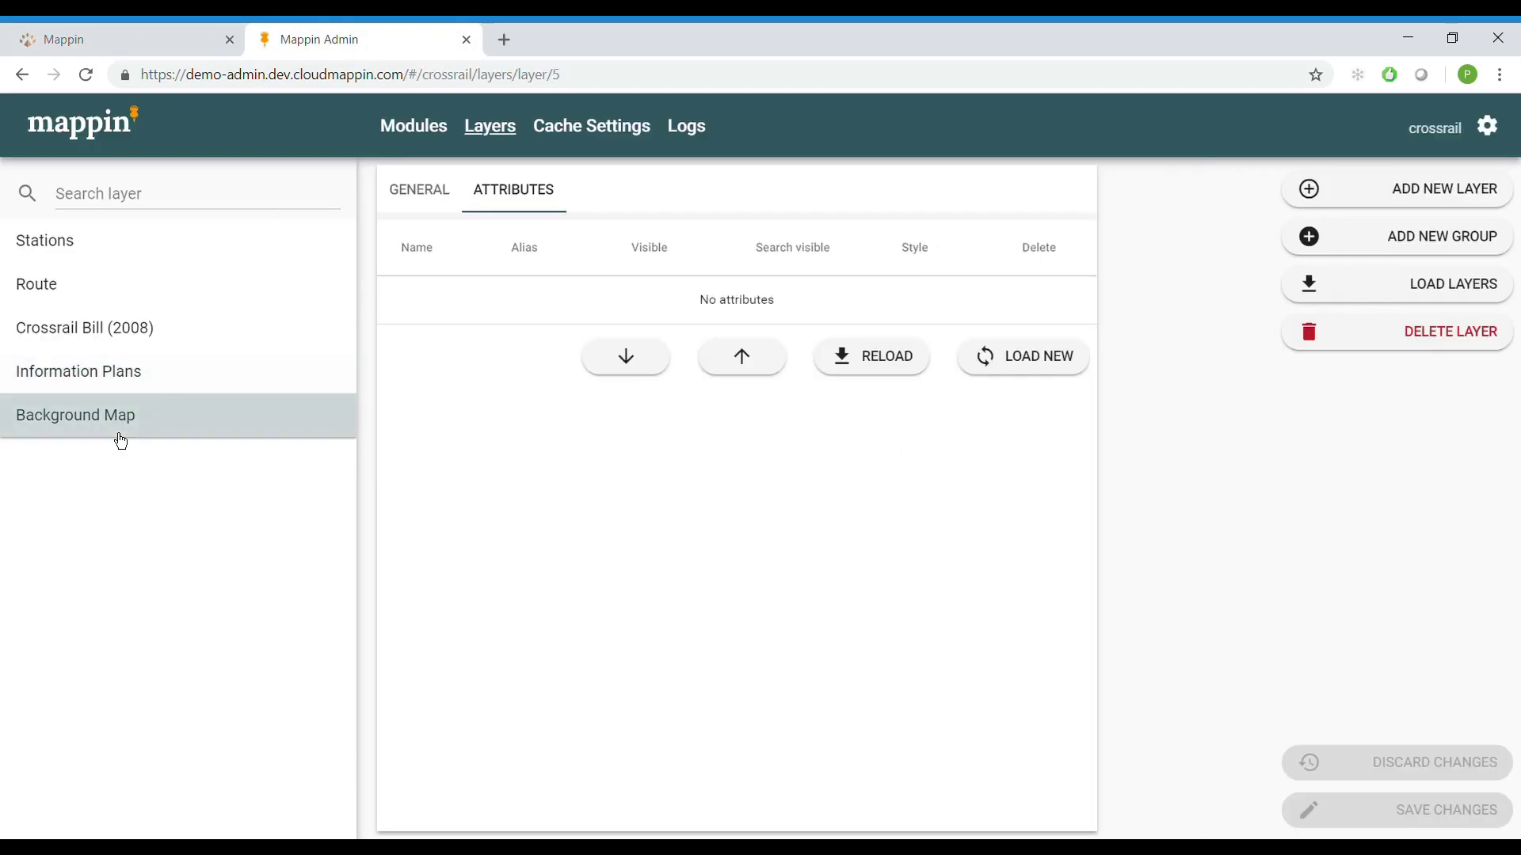
pyautogui.click(419, 208)
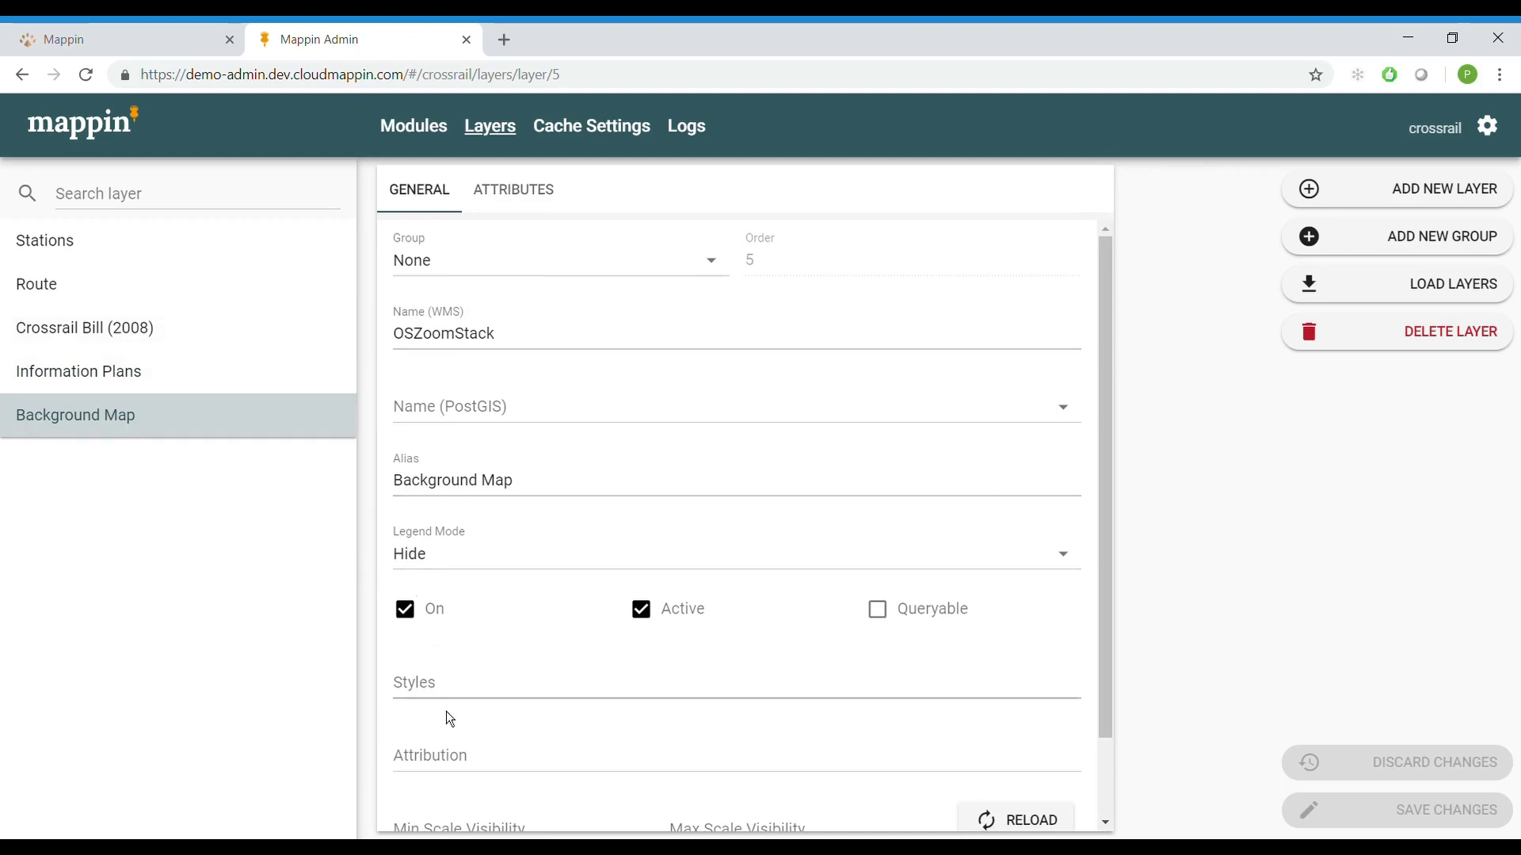
pyautogui.click(485, 770)
pyautogui.write('Contains OS data (C) Crown copyright and database right (2019)')
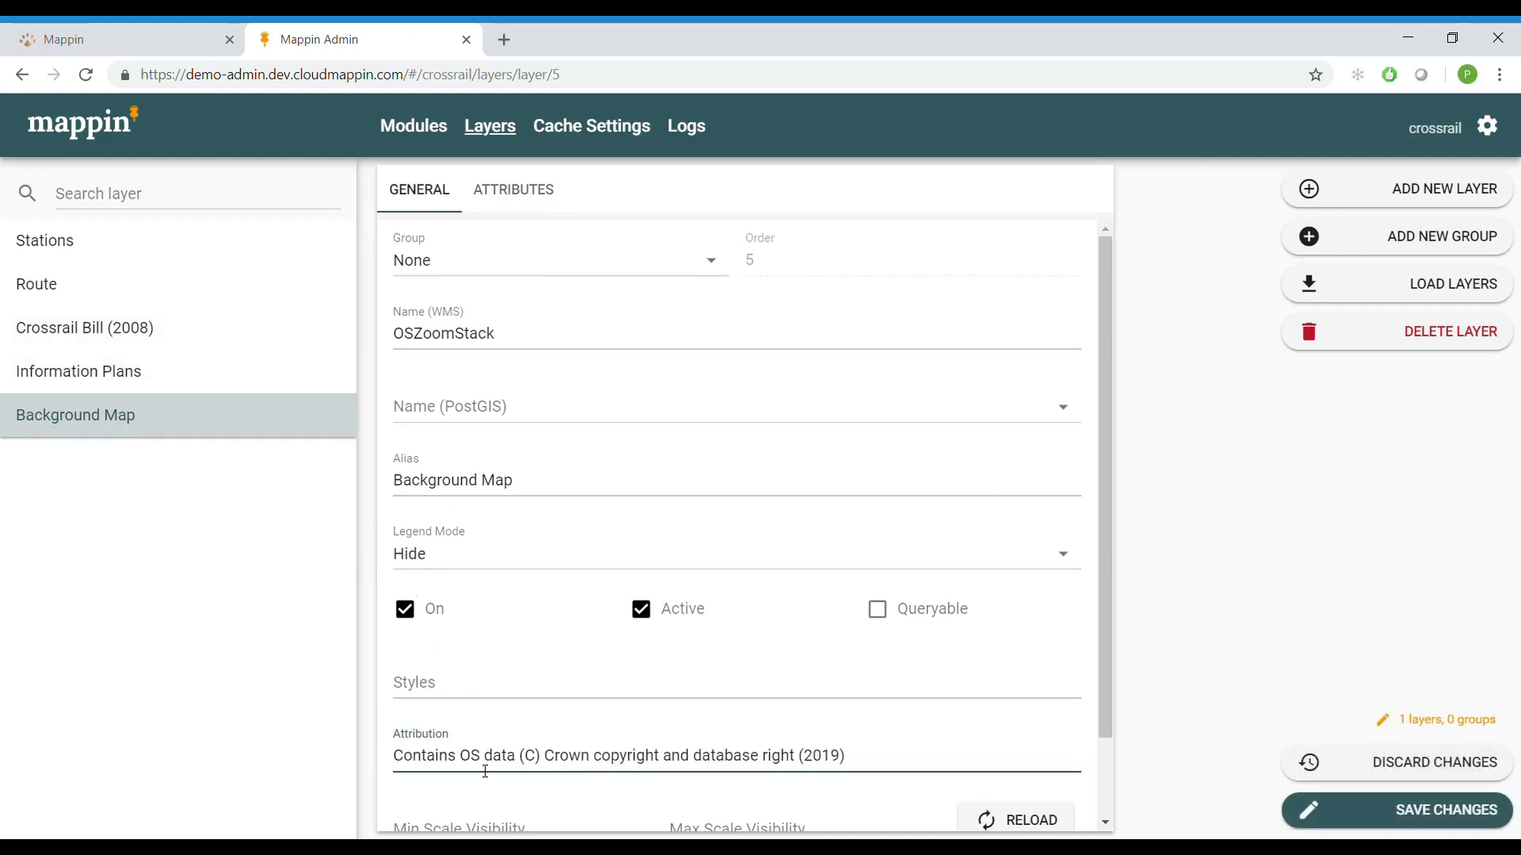
pyautogui.click(1412, 819)
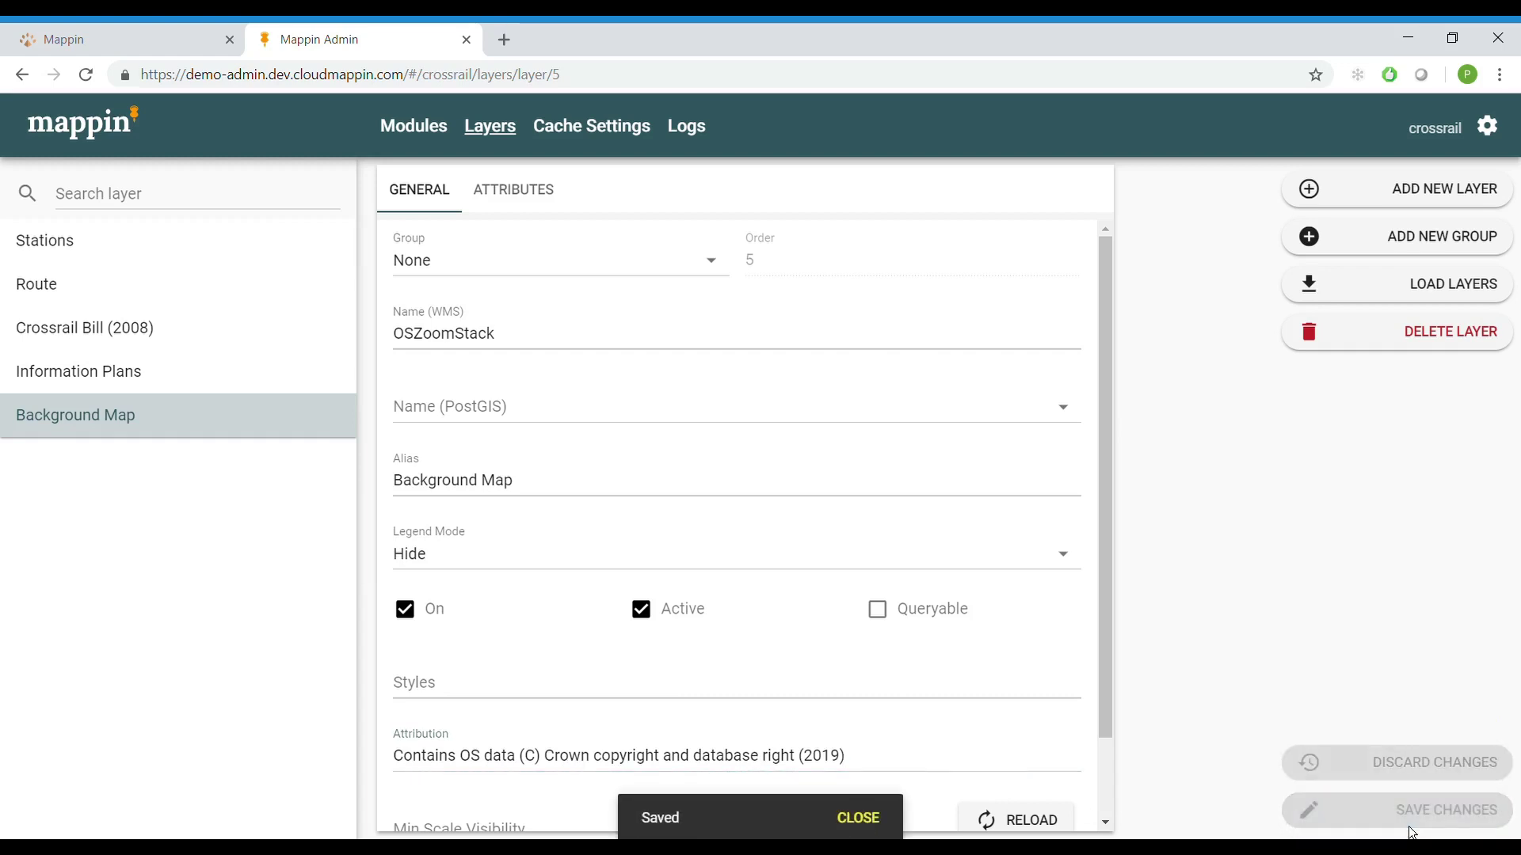
pyautogui.click(93, 42)
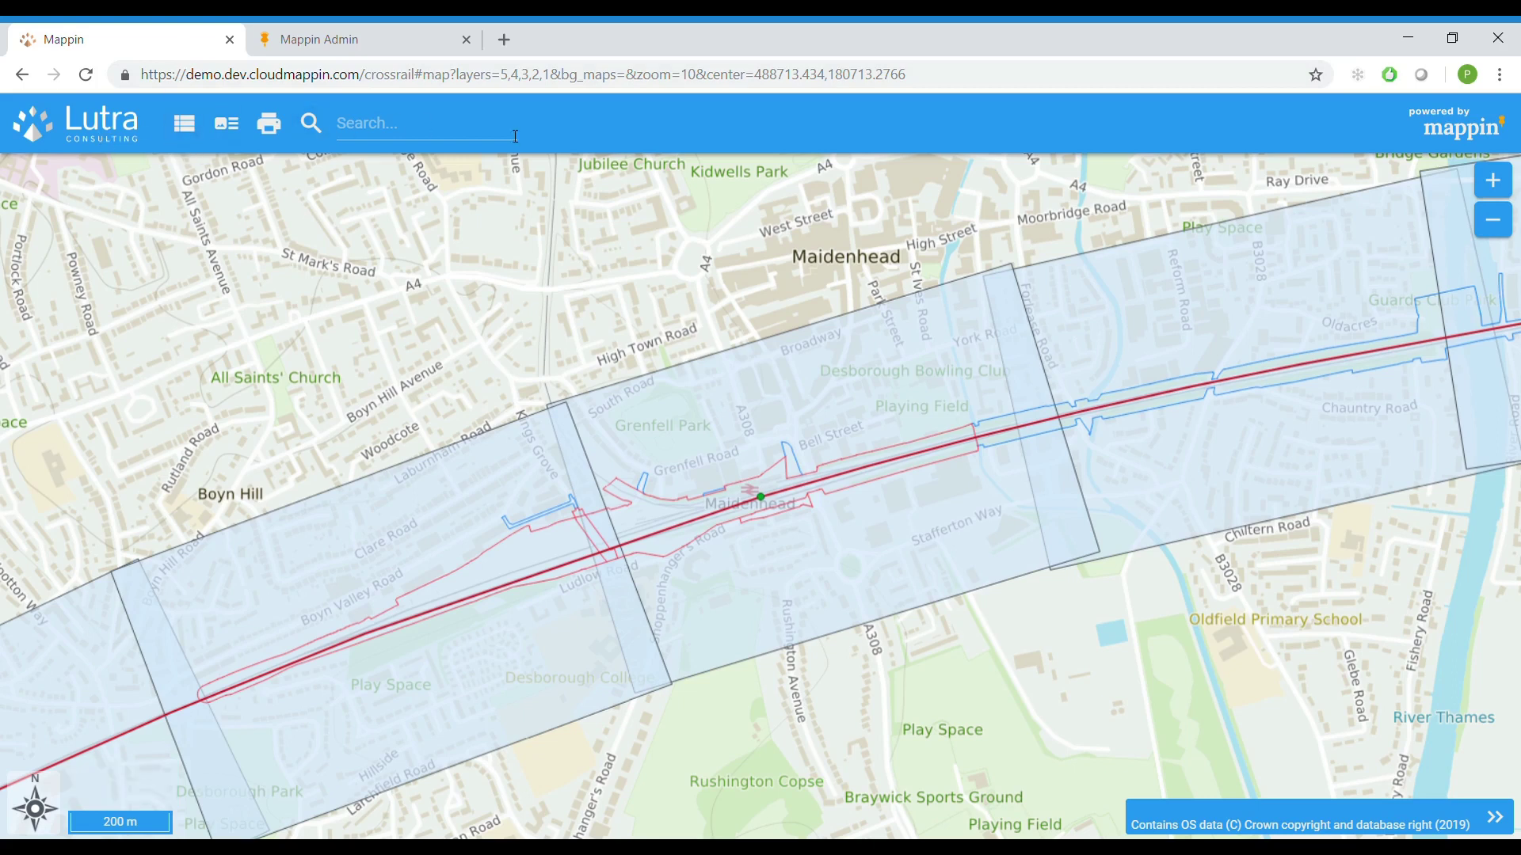
# Return to the Mappin Admin modules page.
pyautogui.click(349, 35)
# Set title 'crossrail', the Crossrail homepage link, theme colour #00b5e0 and hover colour #00558b.
pyautogui.click(396, 136)
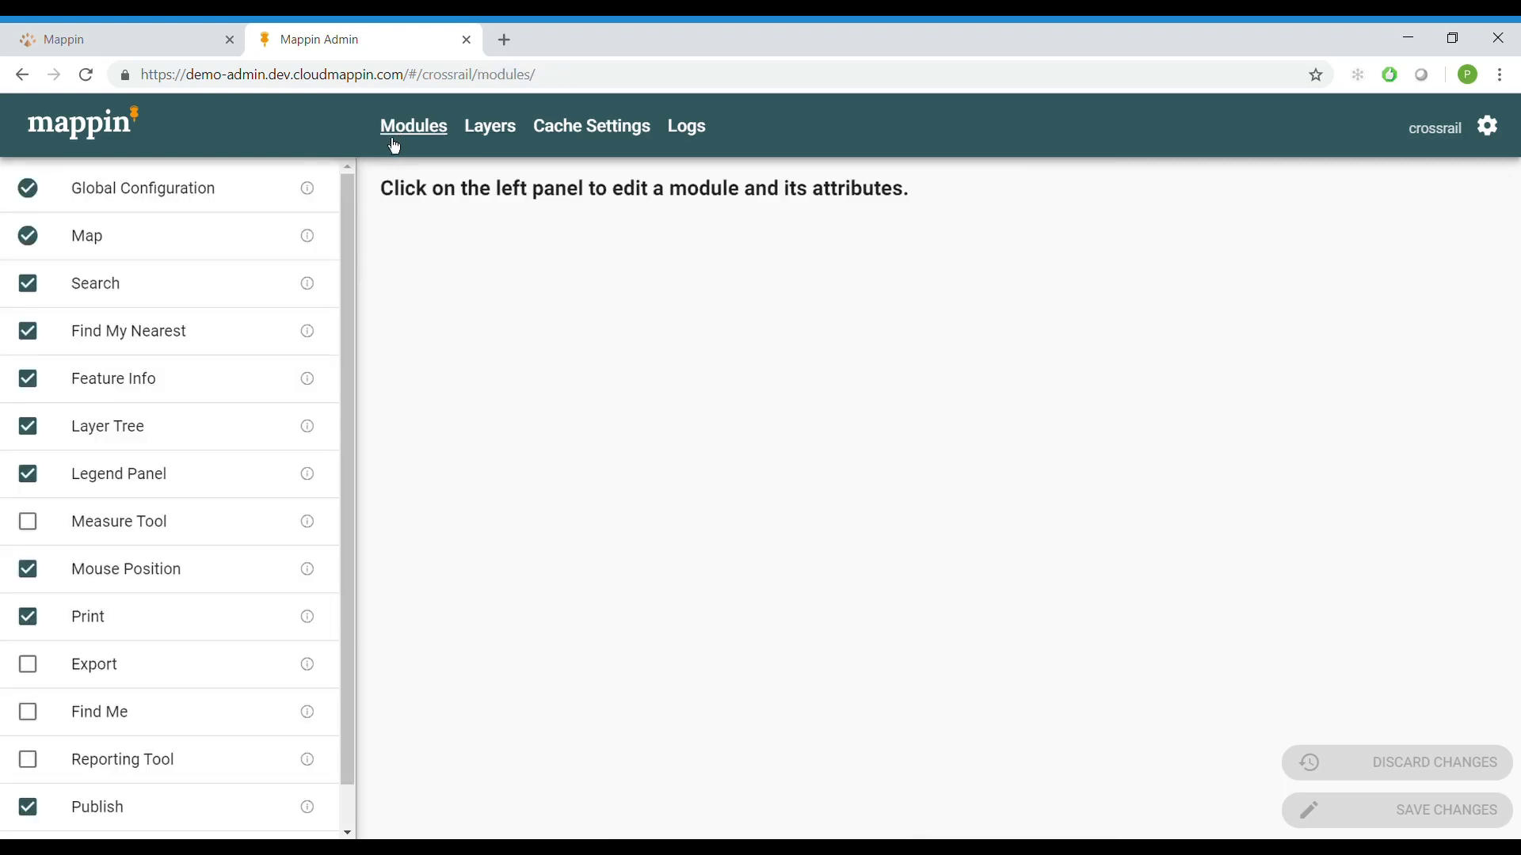
pyautogui.click(224, 202)
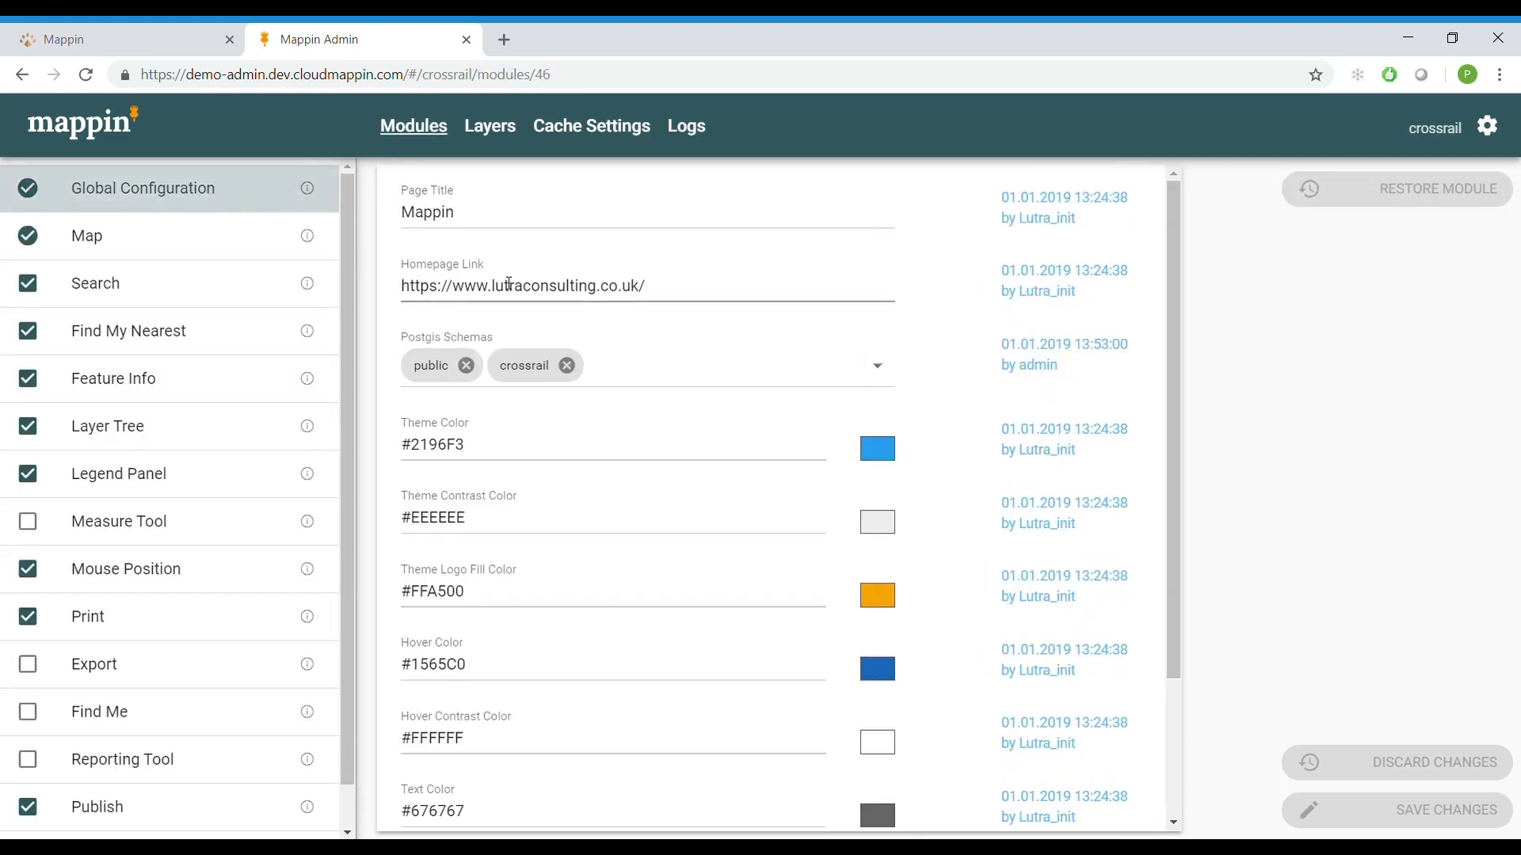
pyautogui.doubleClick(493, 218)
pyautogui.write('crossrail')
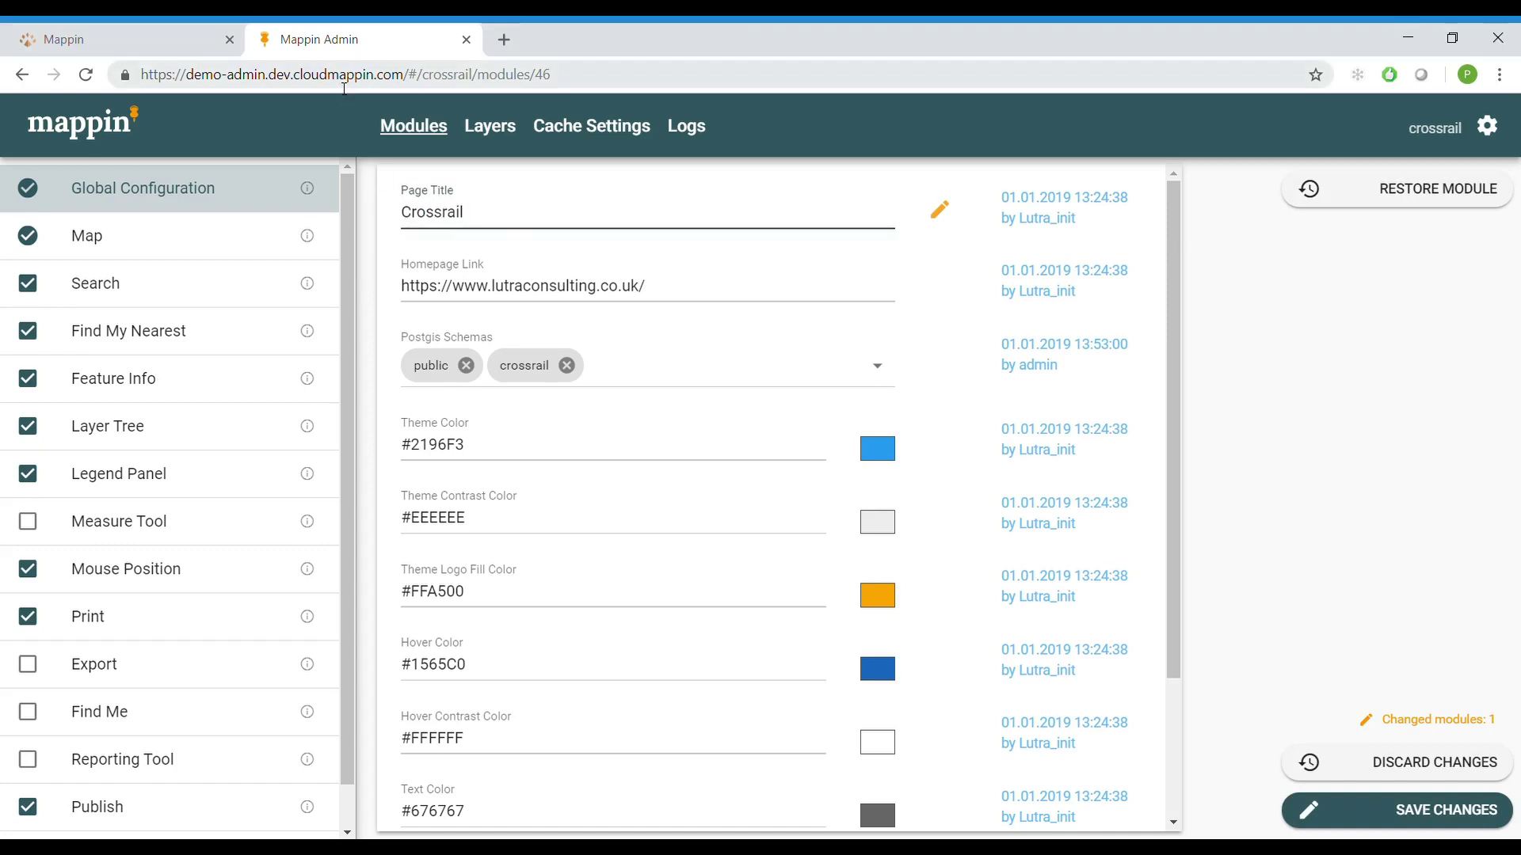
pyautogui.moveTo(645, 286); pyautogui.dragTo(384, 278)
pyautogui.write('http://www.crossrail.co.uk/')
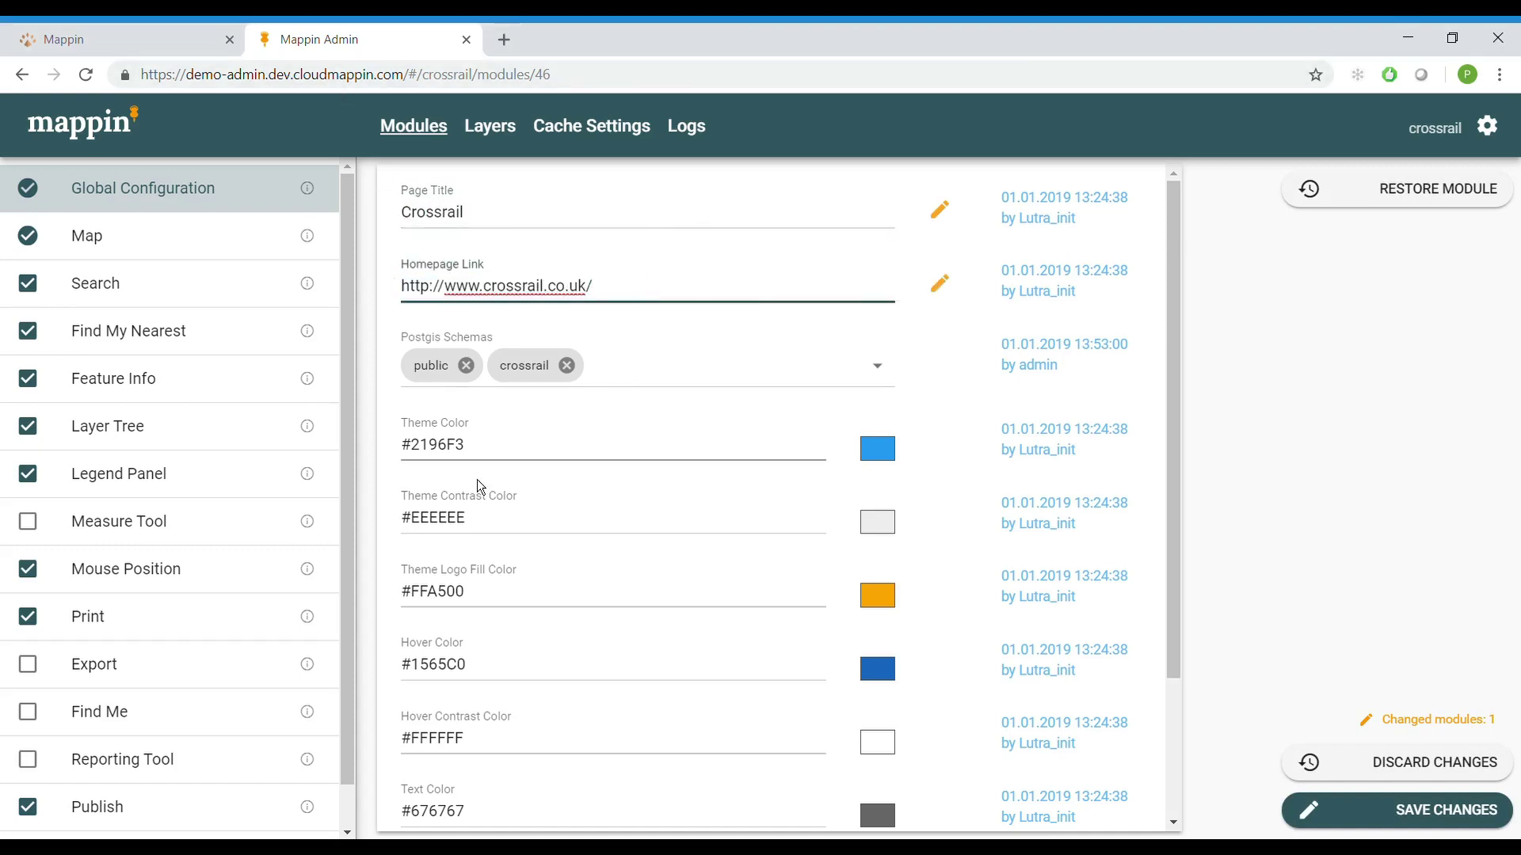
pyautogui.moveTo(411, 445); pyautogui.dragTo(523, 461)
pyautogui.write('00b5e0')
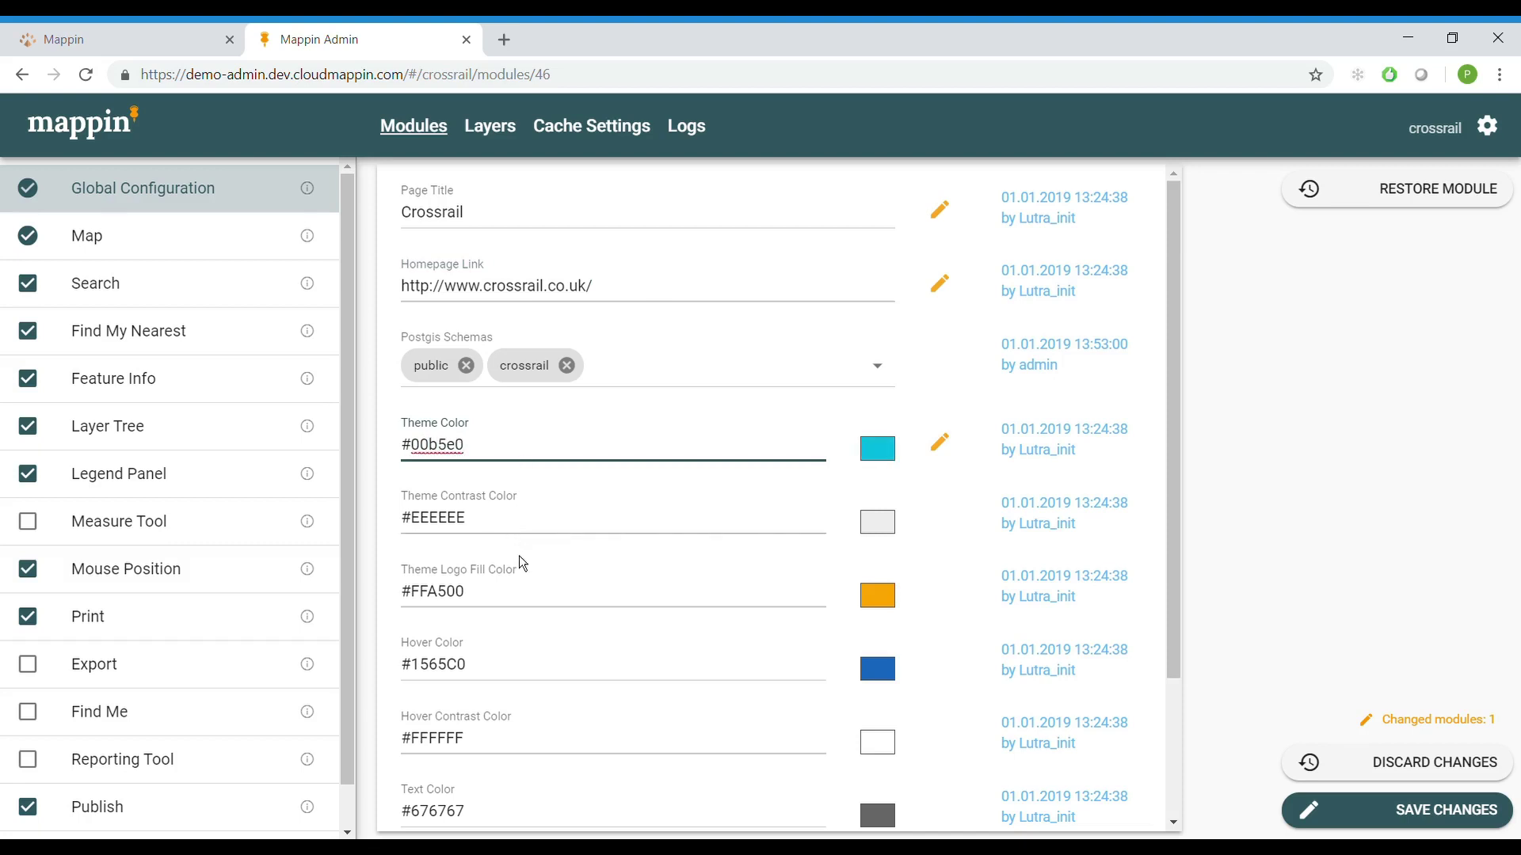
pyautogui.moveTo(412, 665); pyautogui.dragTo(471, 666)
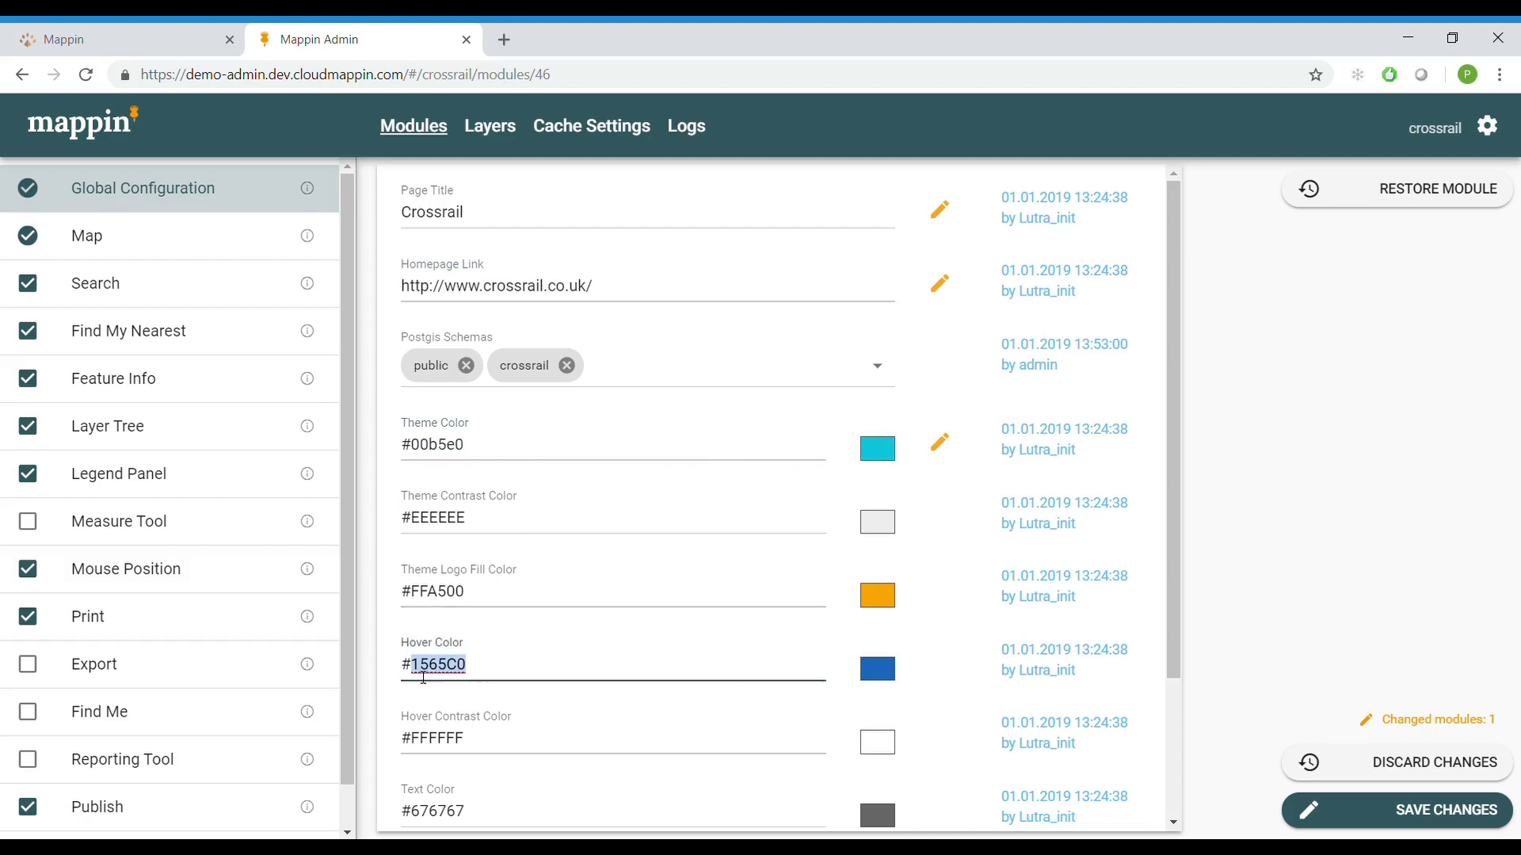
pyautogui.write('00558b')
# Choose logo3.png as the logo and save the Global Configuration.
pyautogui.scroll(-3, 485, 781)
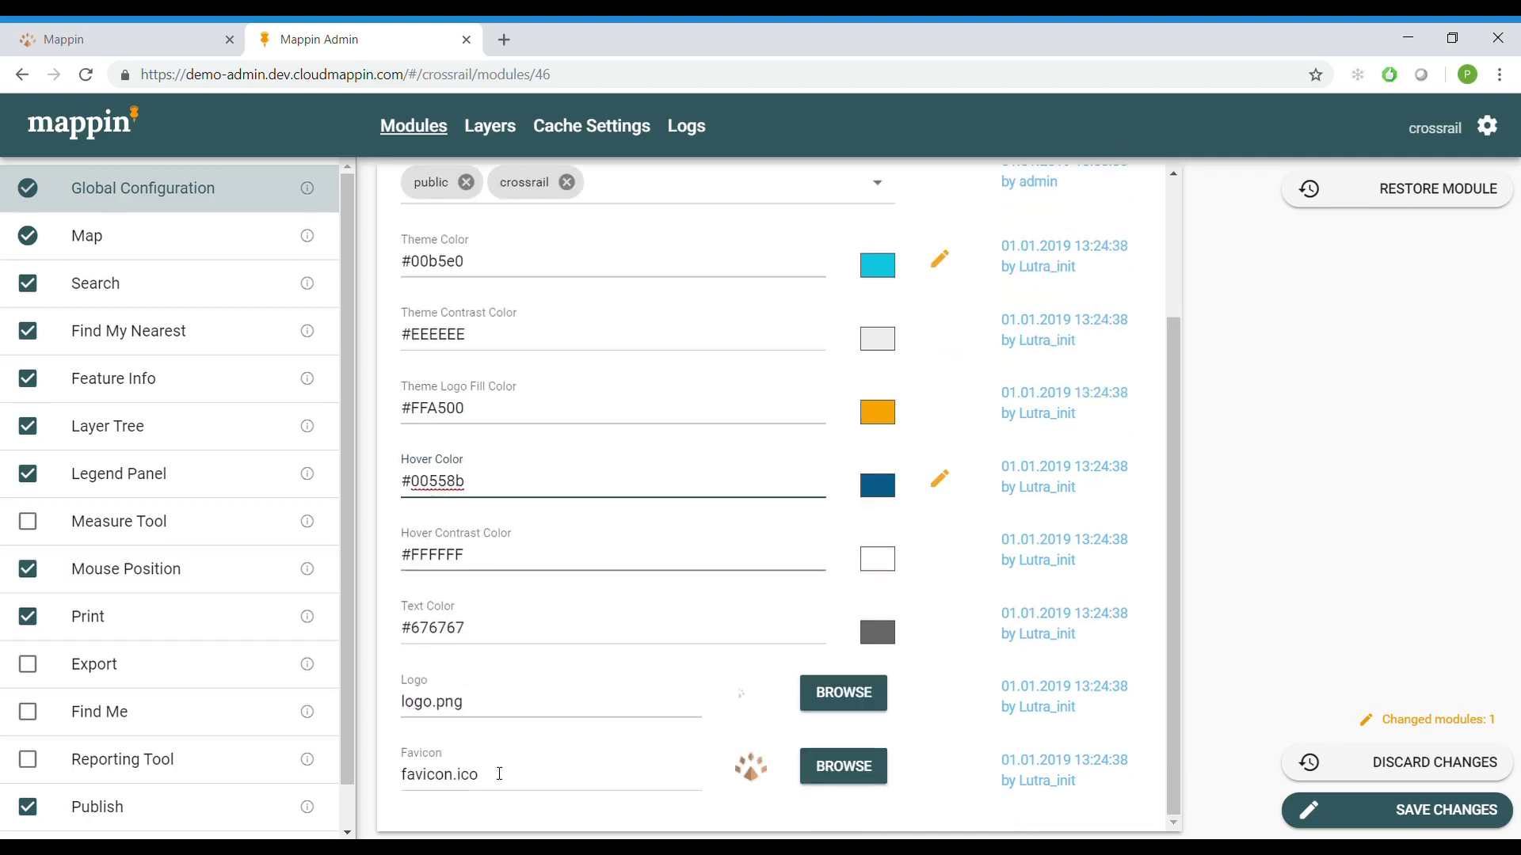
pyautogui.click(848, 706)
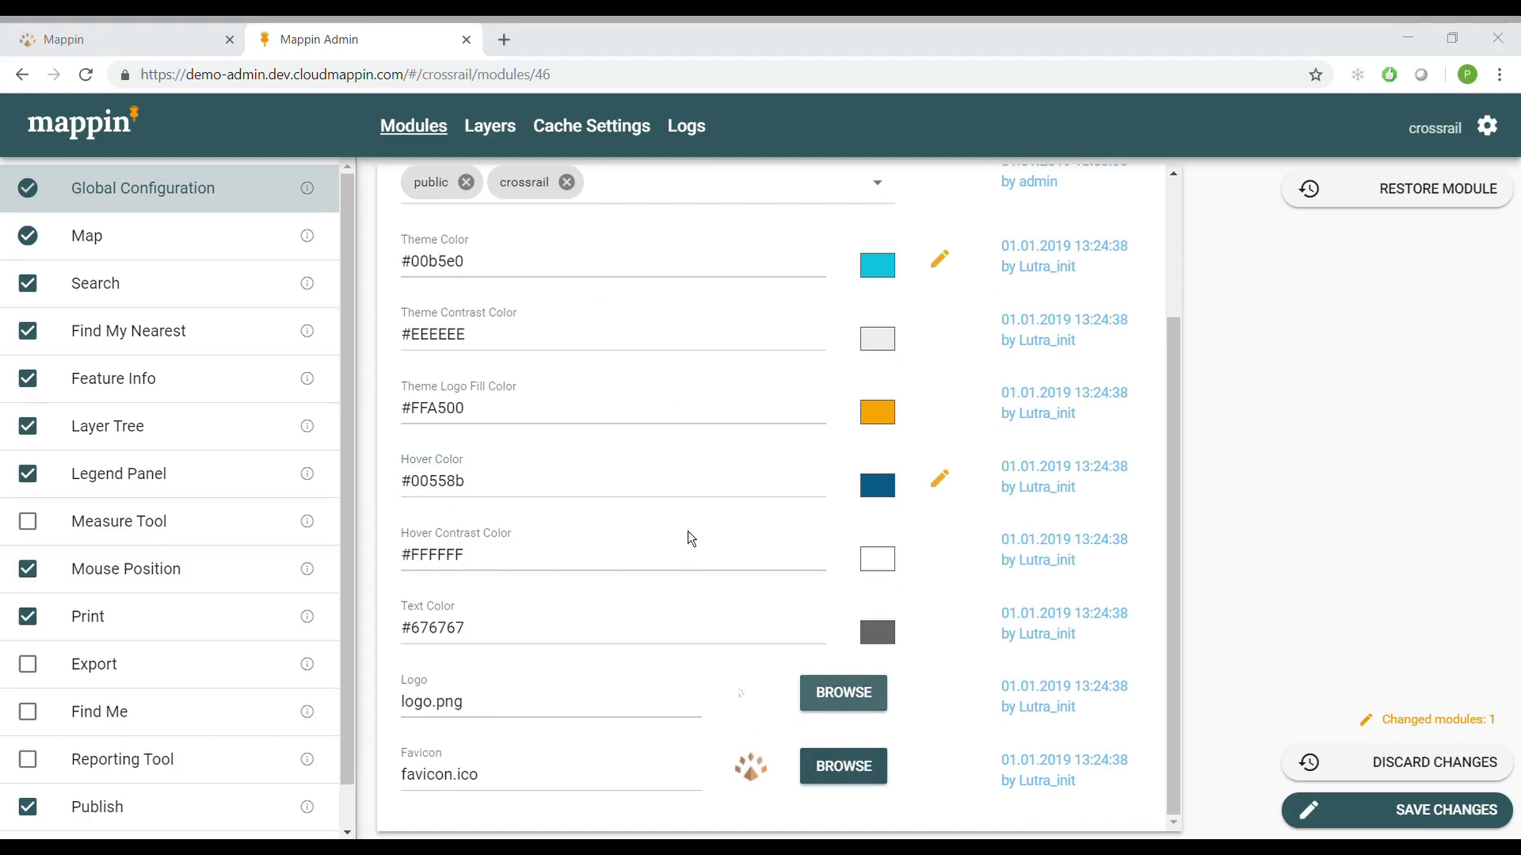
pyautogui.doubleClick(687, 572)
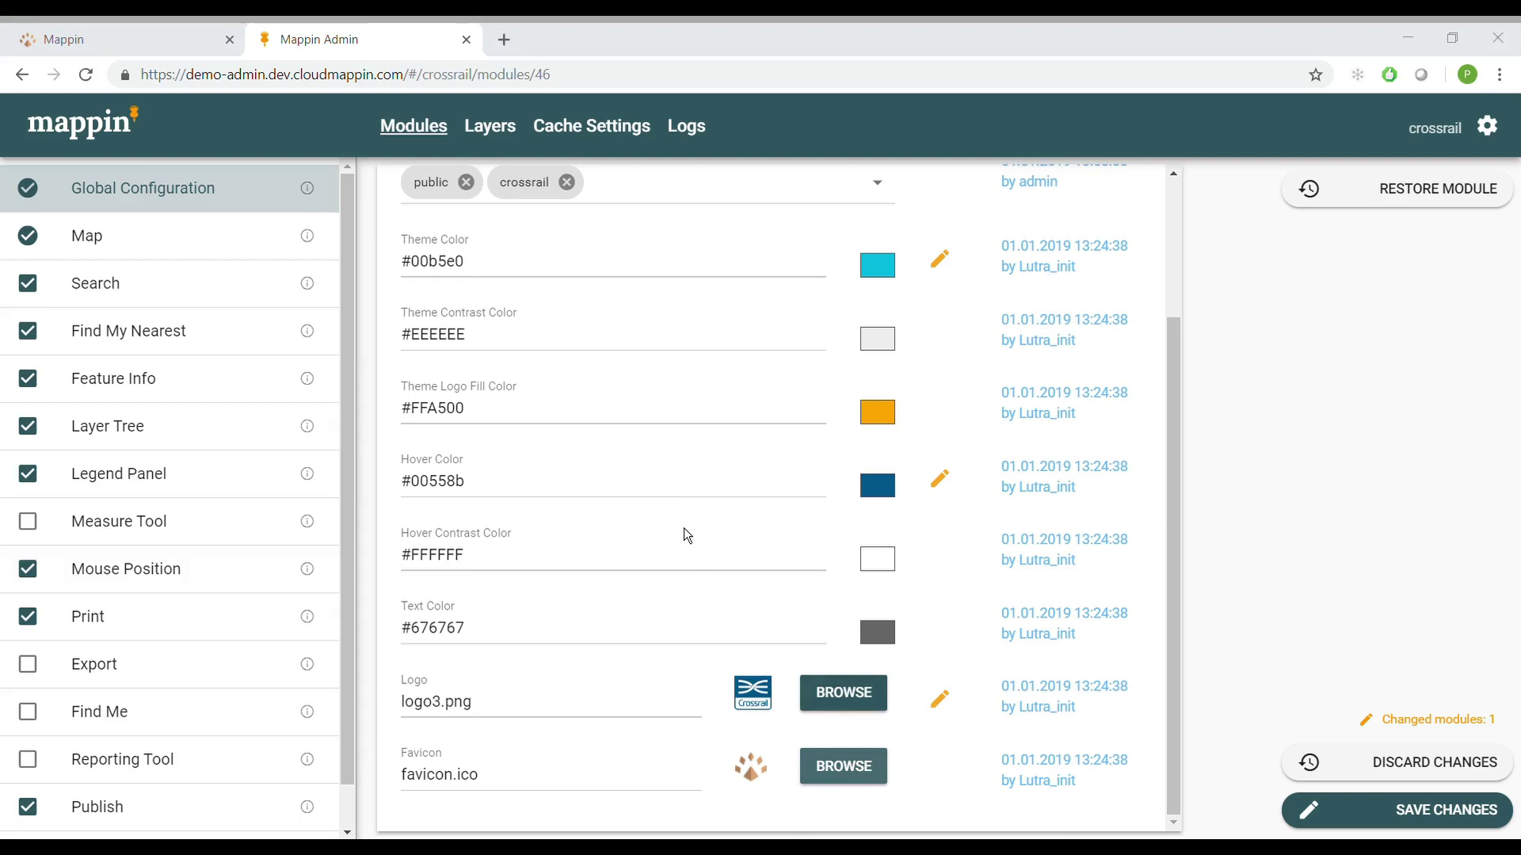
pyautogui.click(1421, 819)
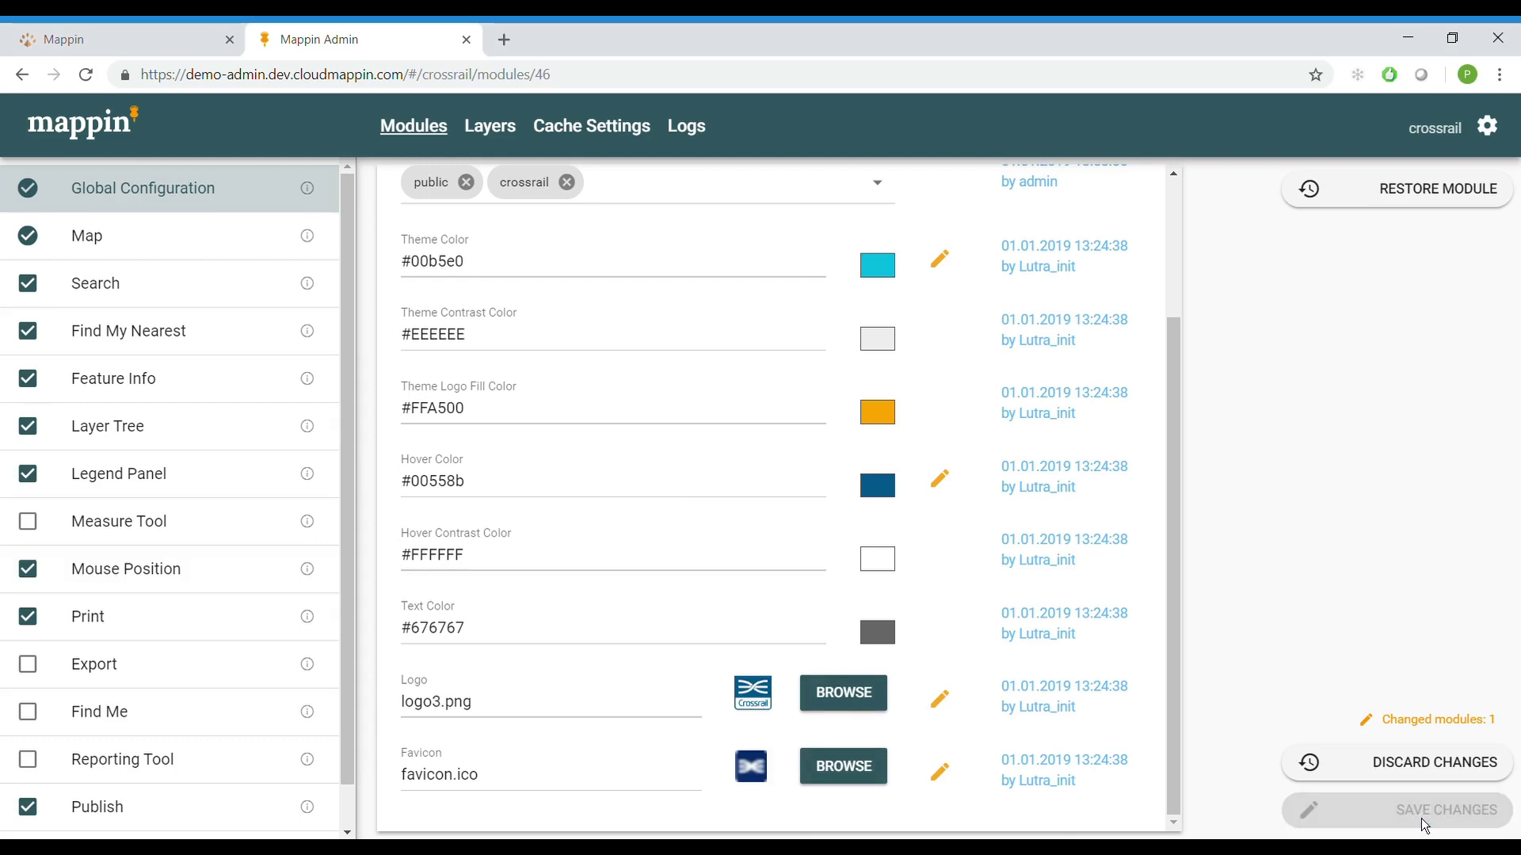
# Confirm the Crossrail logo on the live map opens the Crossrail website, then close that tab.
pyautogui.click(116, 50)
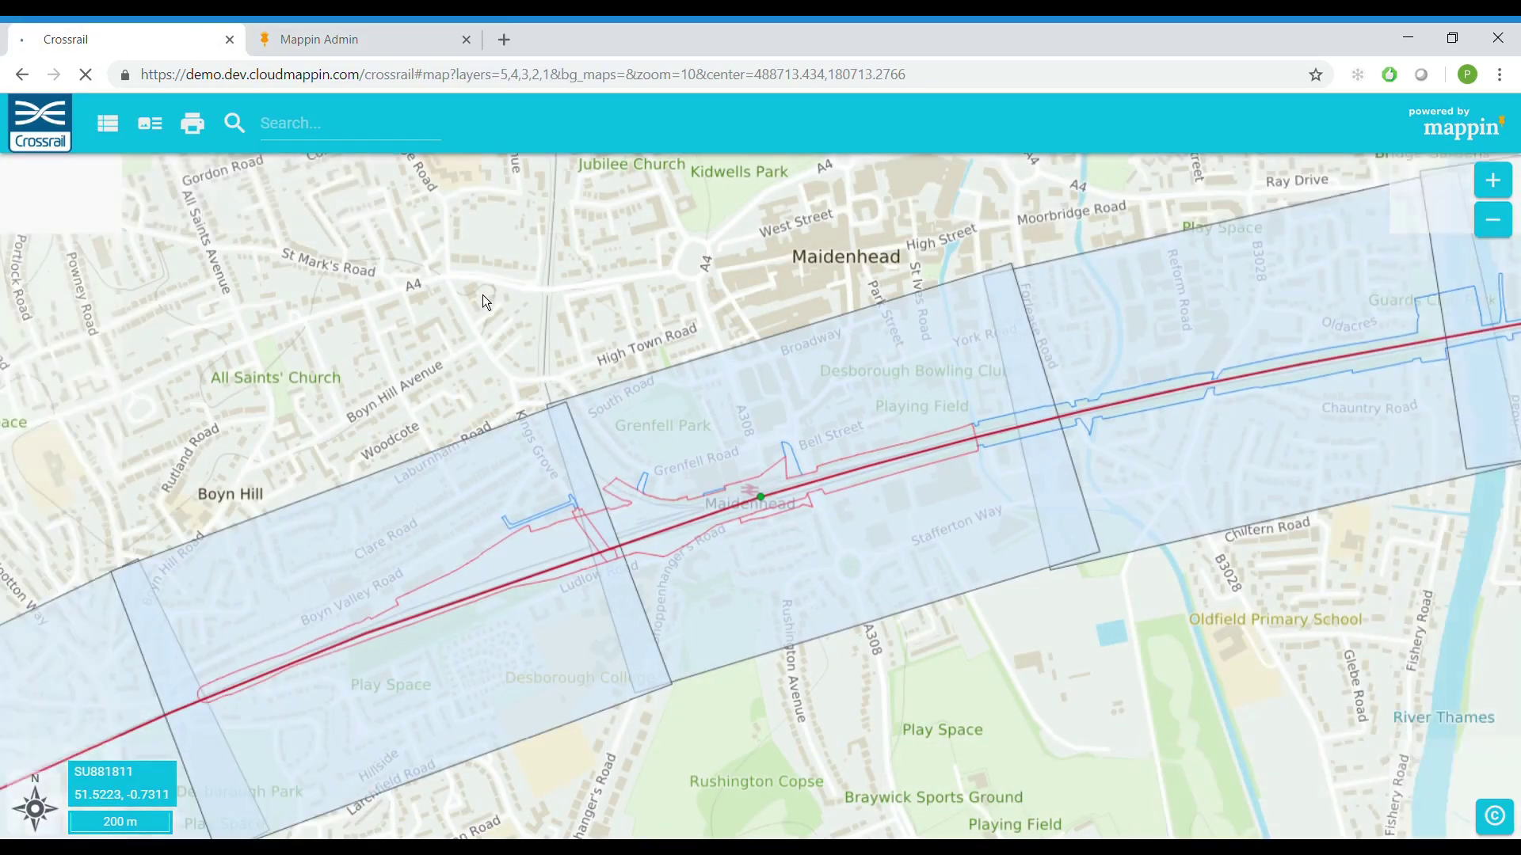
pyautogui.click(52, 134)
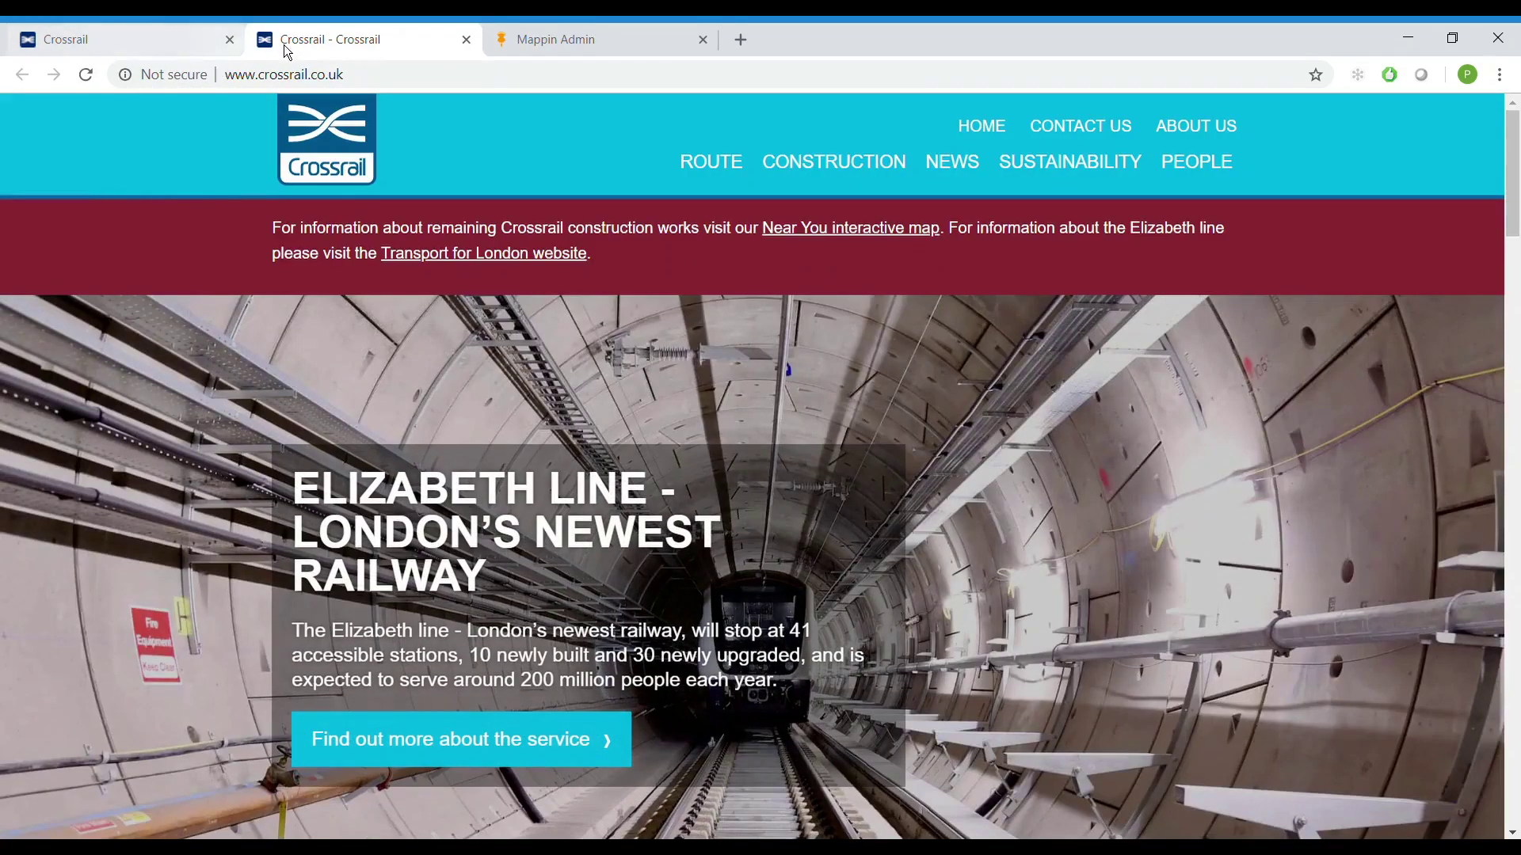
pyautogui.middleClick(312, 31)
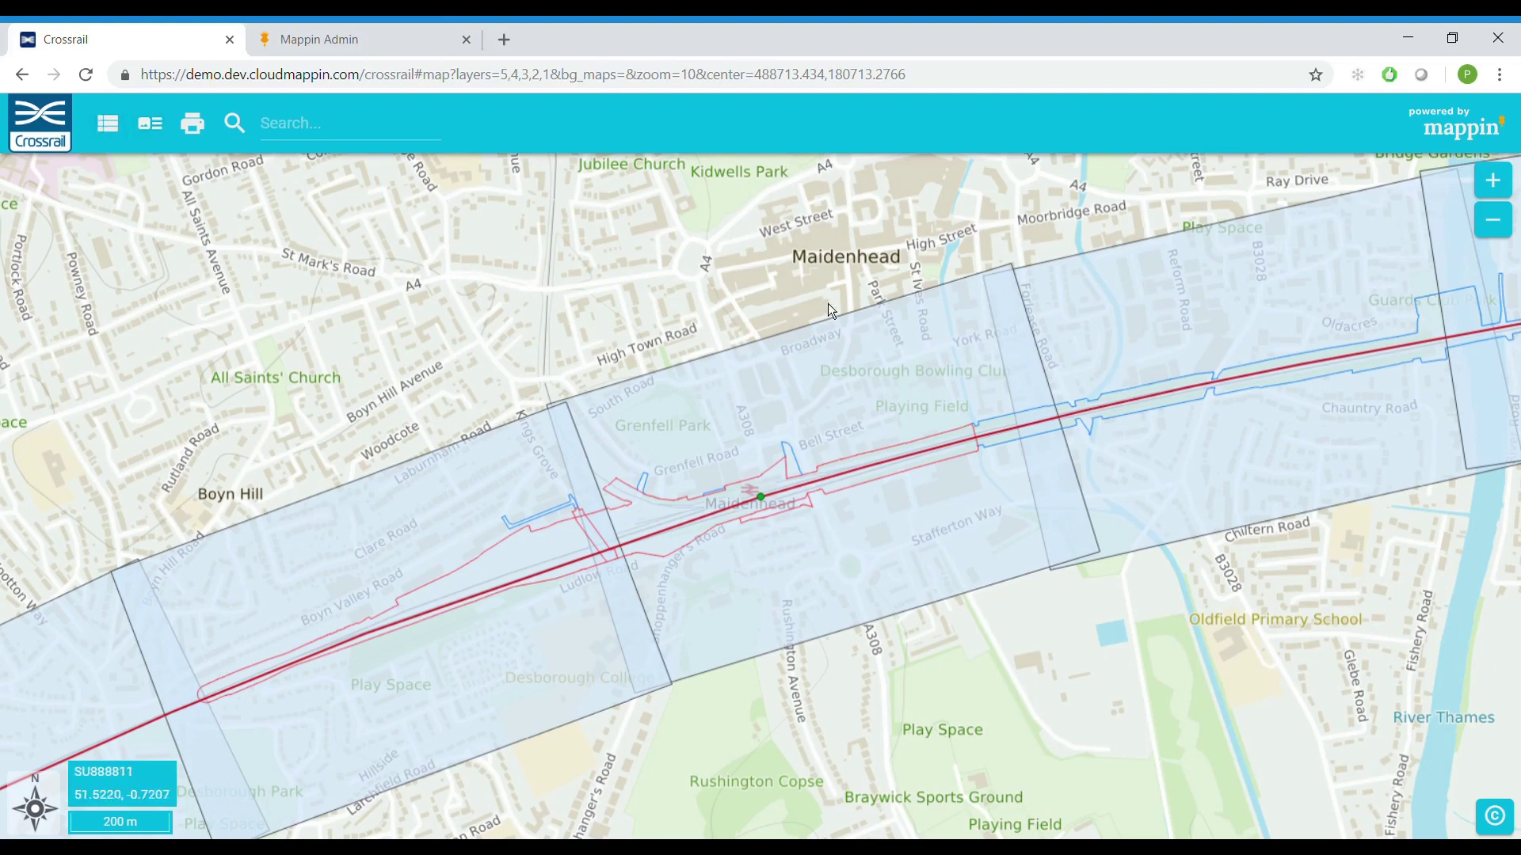
# Remove the old zoom and centre settings from the end of the map's web address.
pyautogui.click(428, 76)
pyautogui.click(417, 76)
pyautogui.hotkey('shift', 'End')
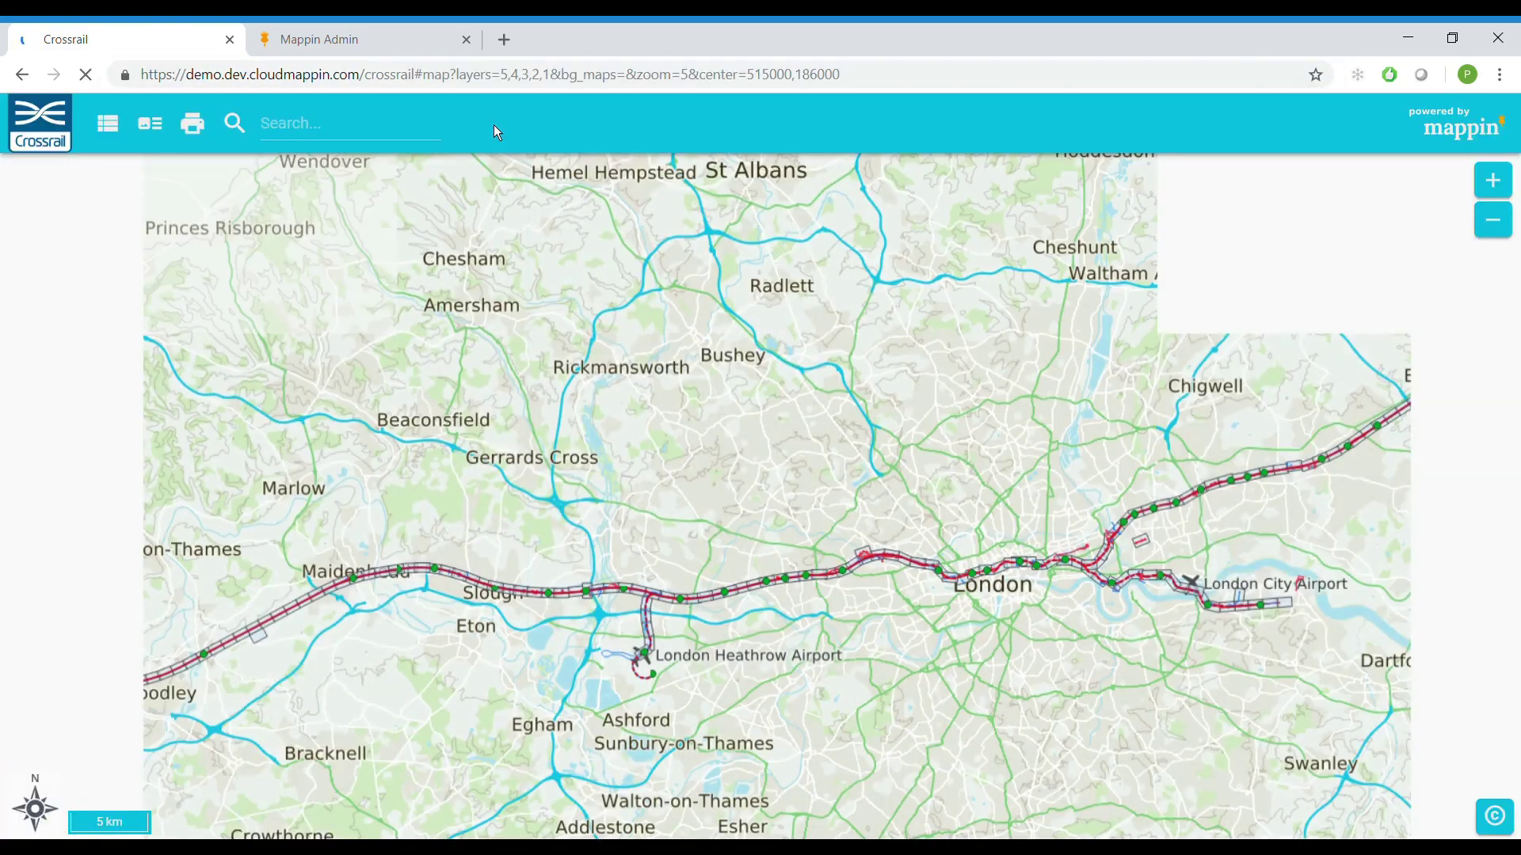
# Add a new theme in the Map Themes module and name it Simple.
pyautogui.click(347, 51)
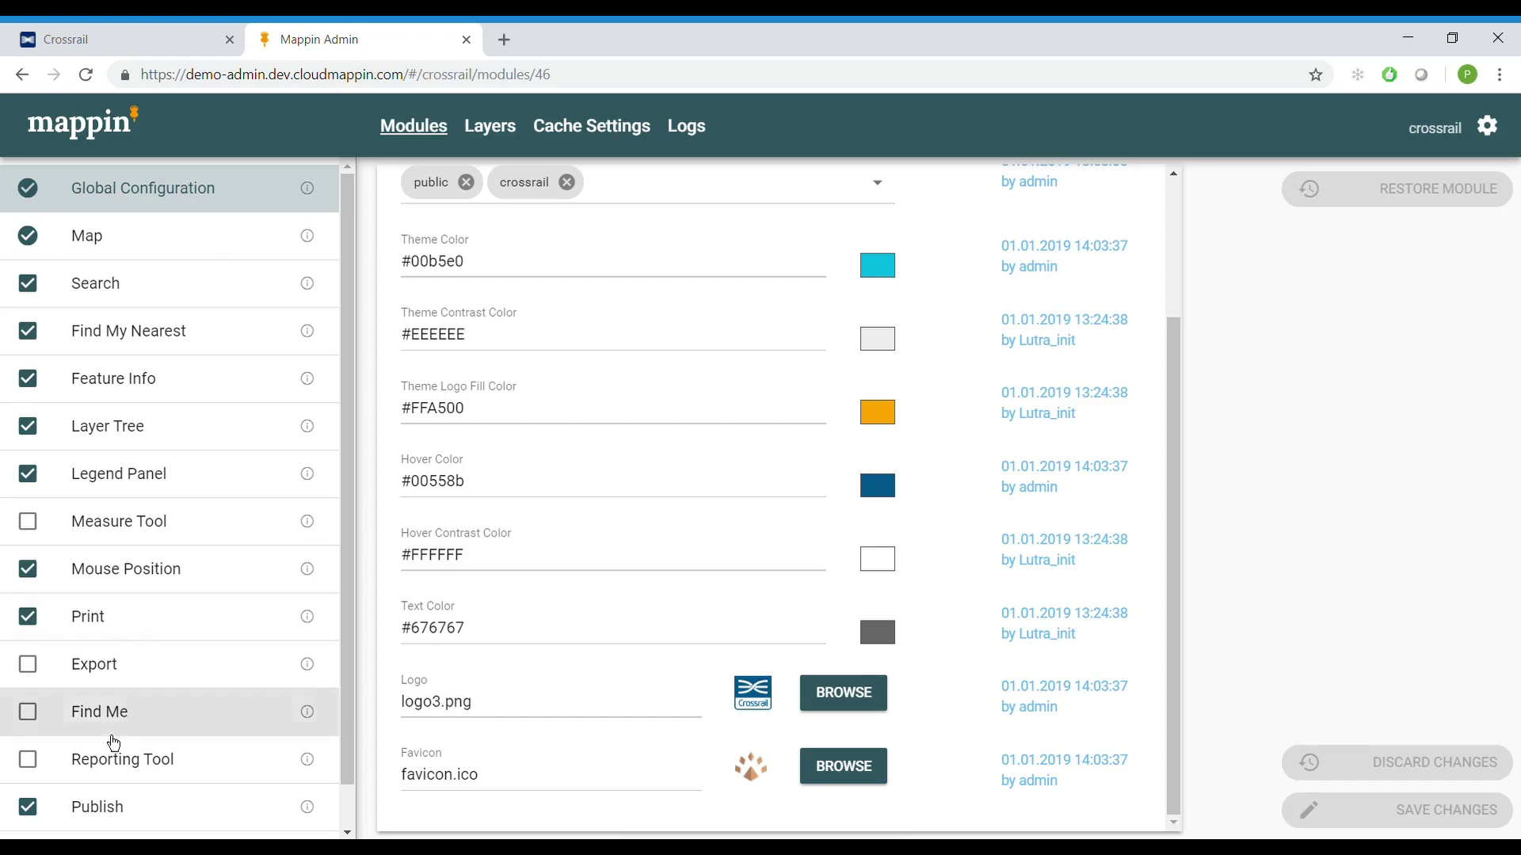
pyautogui.scroll(-2, 135, 673)
pyautogui.click(115, 808)
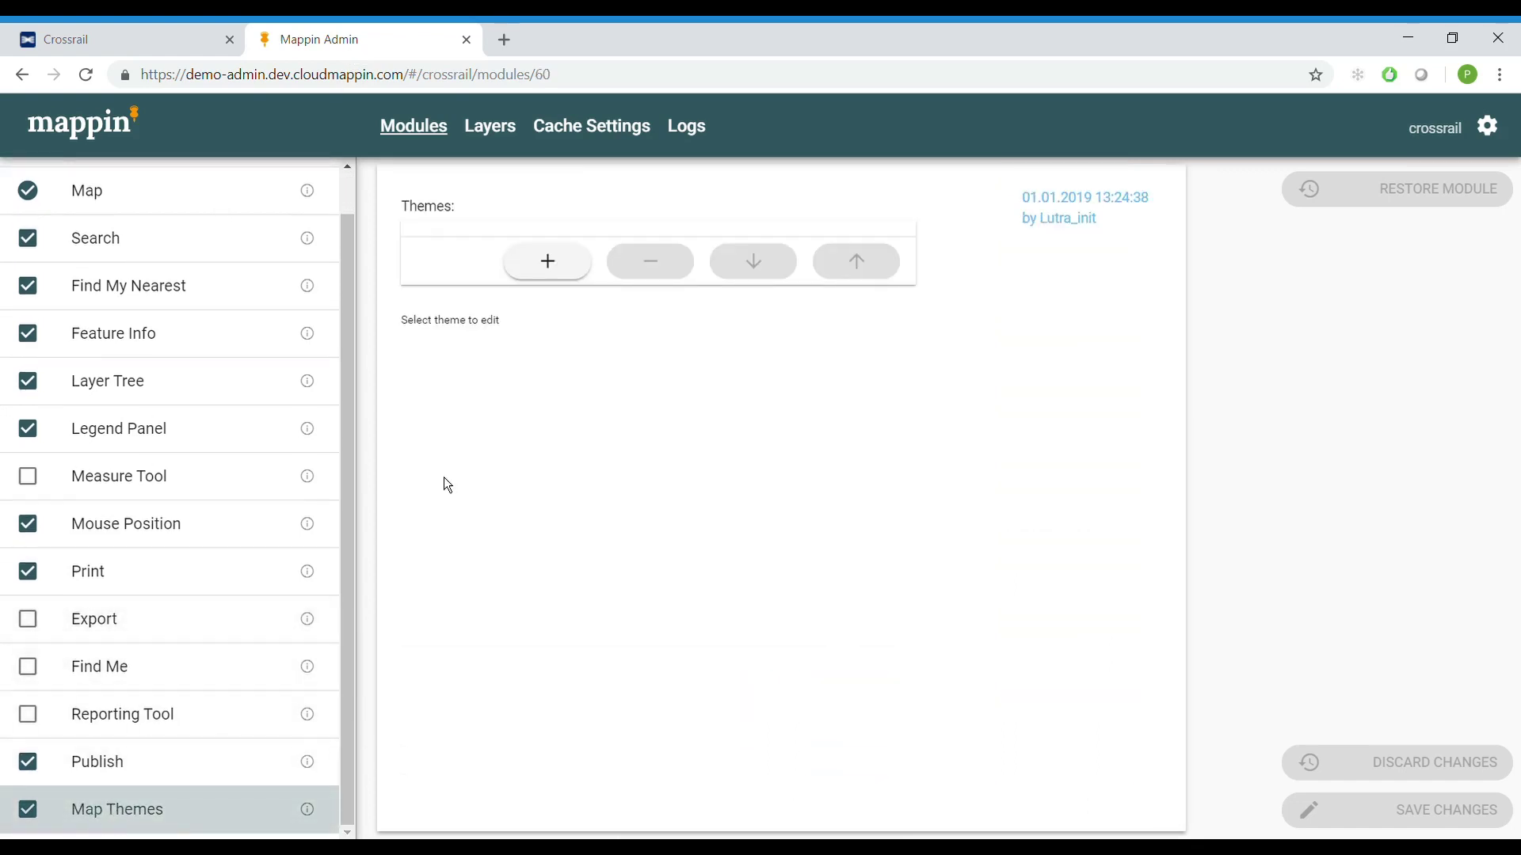
pyautogui.click(547, 261)
pyautogui.click(536, 271)
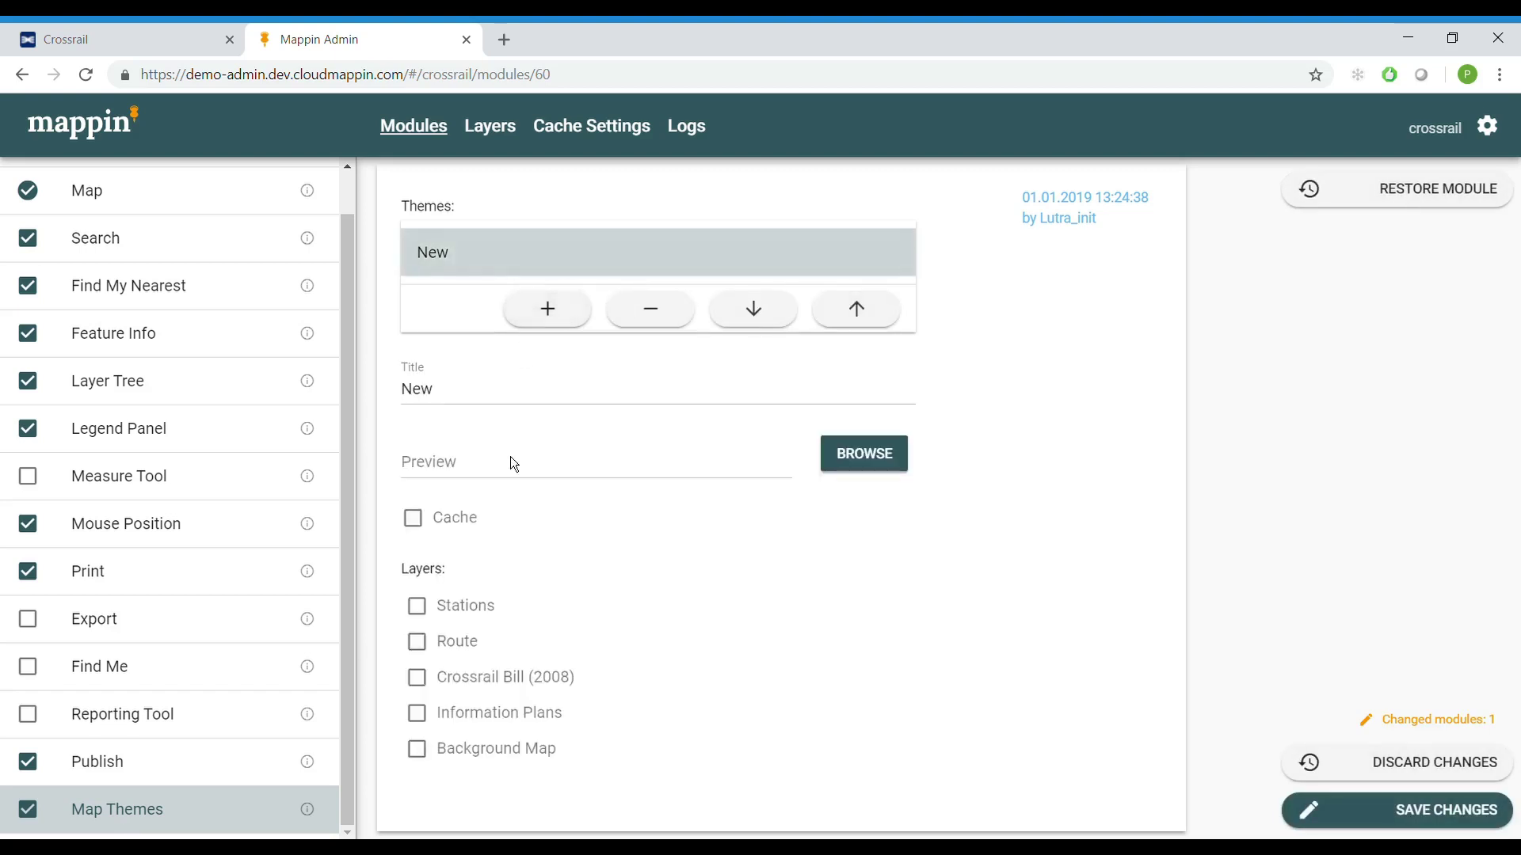
pyautogui.click(489, 390)
pyautogui.doubleClick(491, 393)
pyautogui.write('Simple')
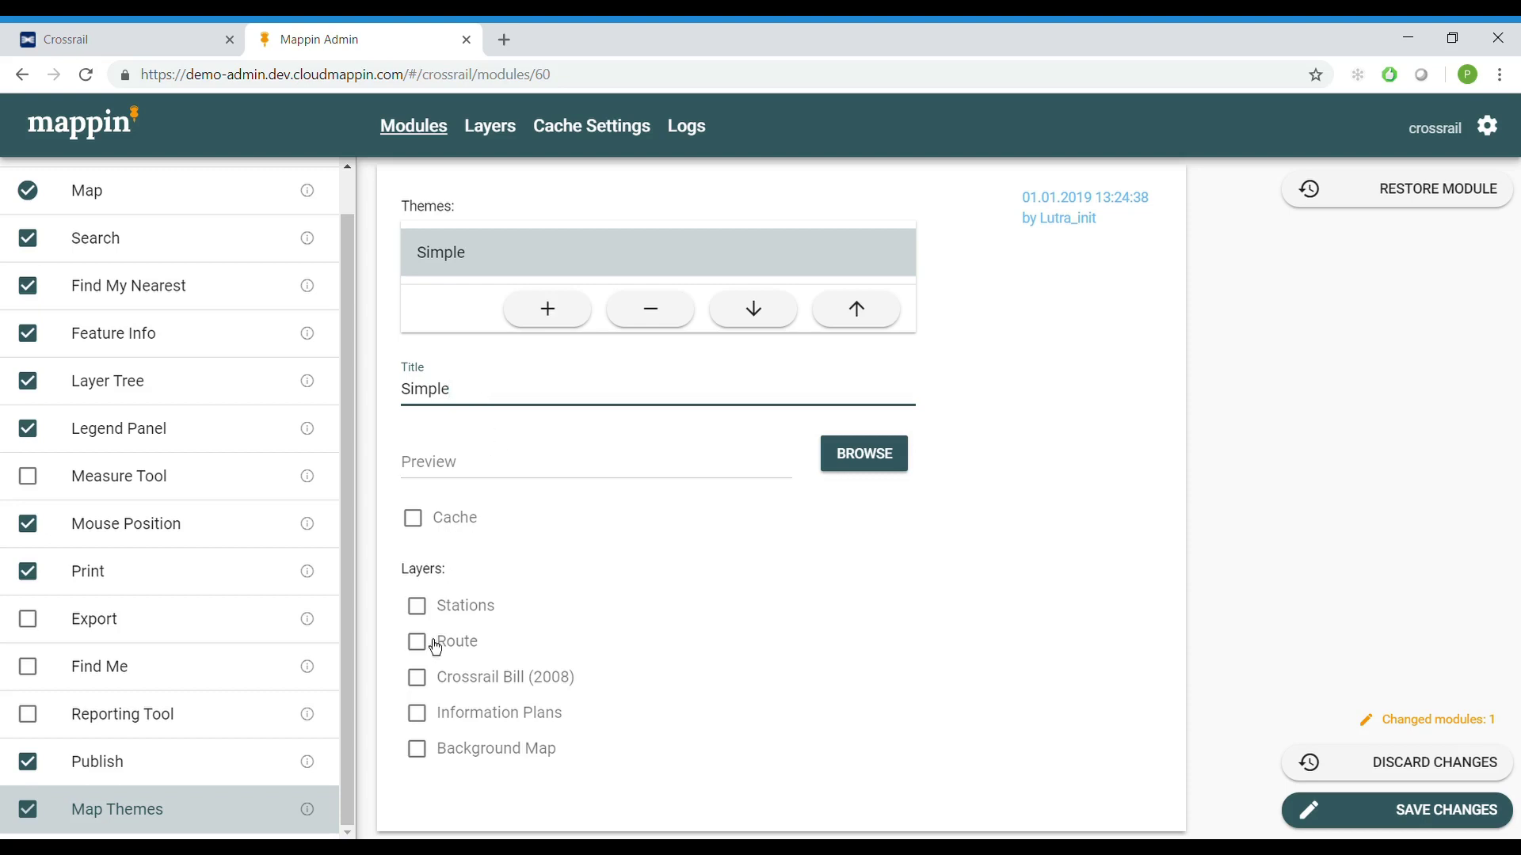
# Give Simple the Stations, Route and Background Map layers and simple.png as its preview.
pyautogui.click(417, 607)
pyautogui.click(418, 642)
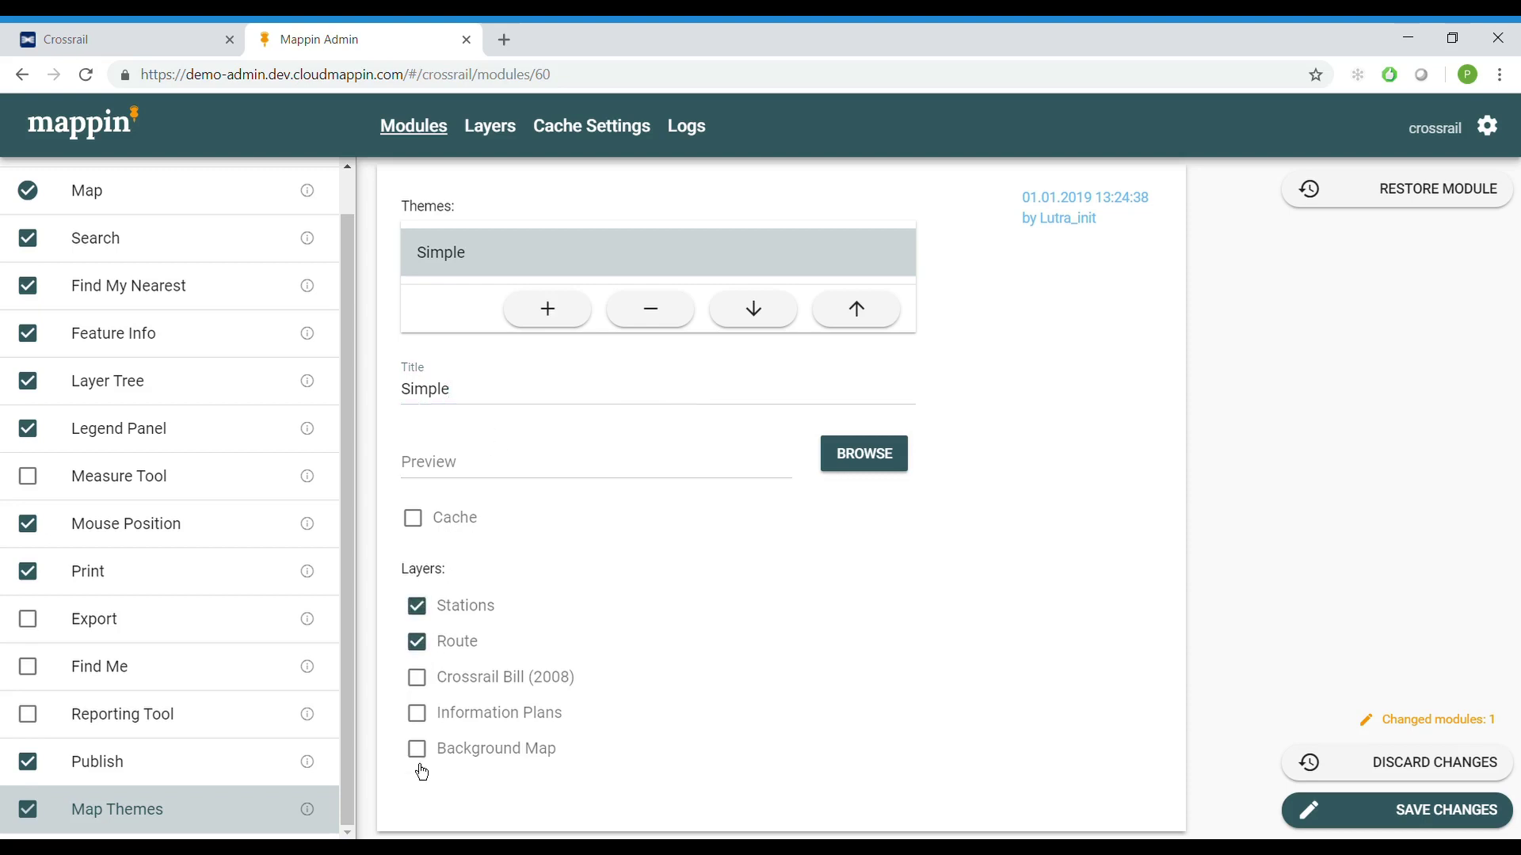
pyautogui.click(417, 749)
pyautogui.click(864, 454)
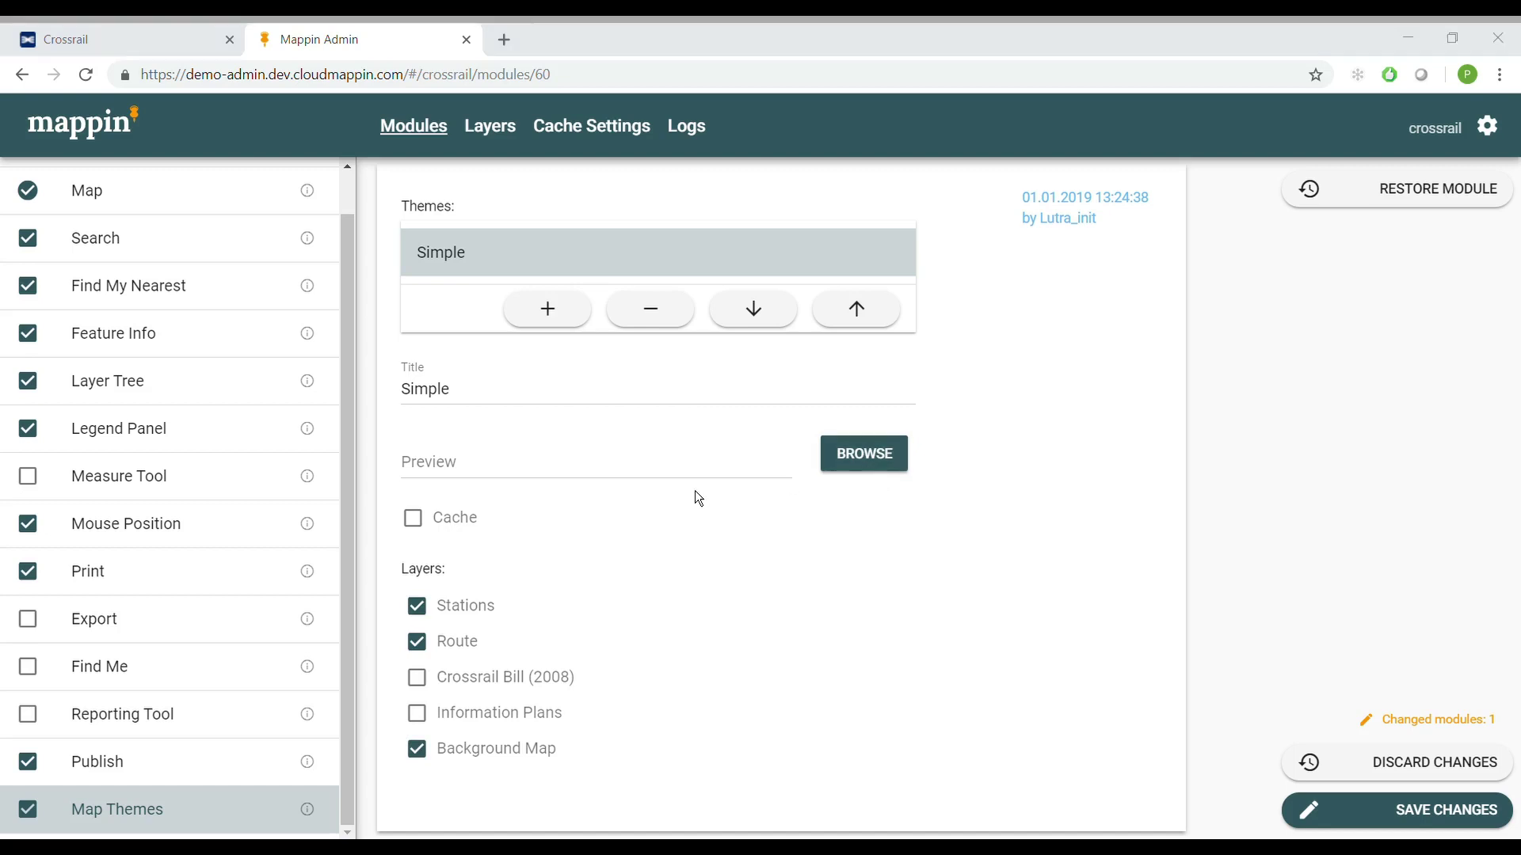
pyautogui.press('Return')
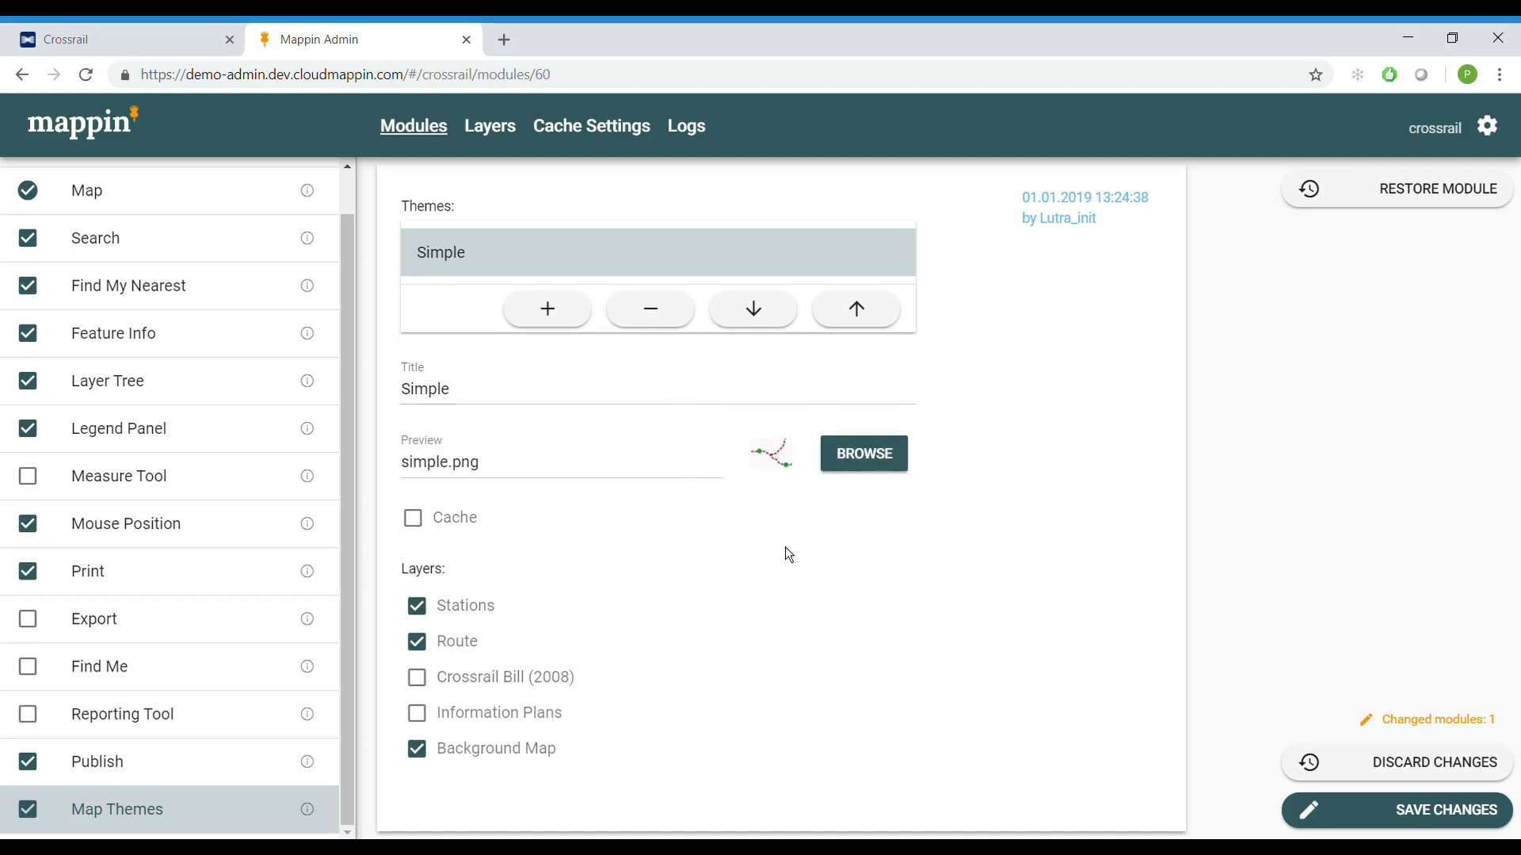
# Add an Engineering theme with Stations, Route, Information Plans and Background Map layers and engineering.png preview.
pyautogui.click(568, 310)
pyautogui.click(510, 438)
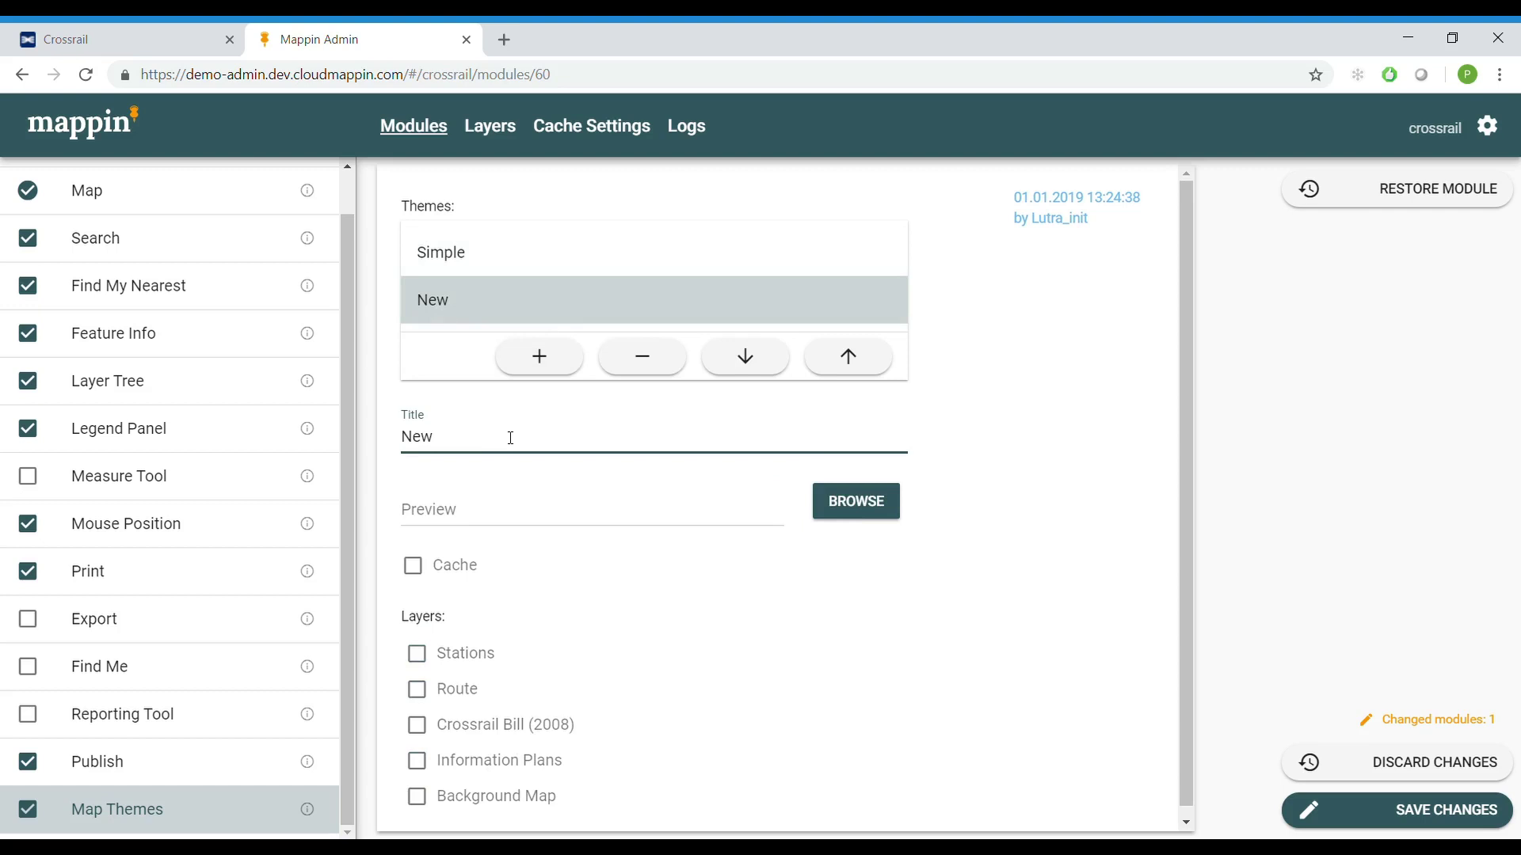
pyautogui.hotkey('ctrl', 'a')
pyautogui.write('Engineering')
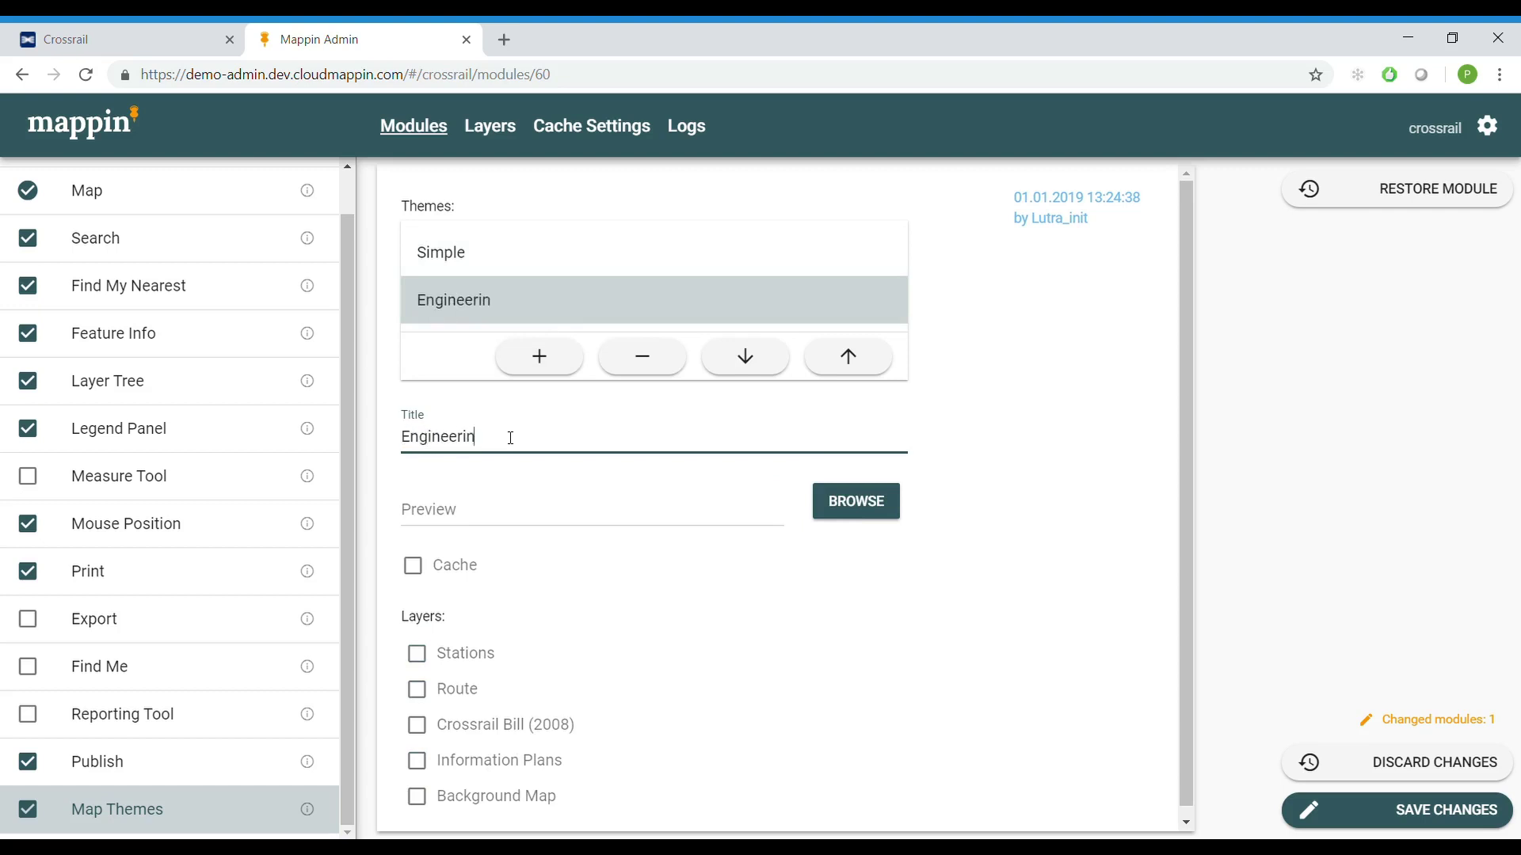
pyautogui.click(418, 654)
pyautogui.click(417, 689)
pyautogui.click(417, 761)
pyautogui.click(417, 797)
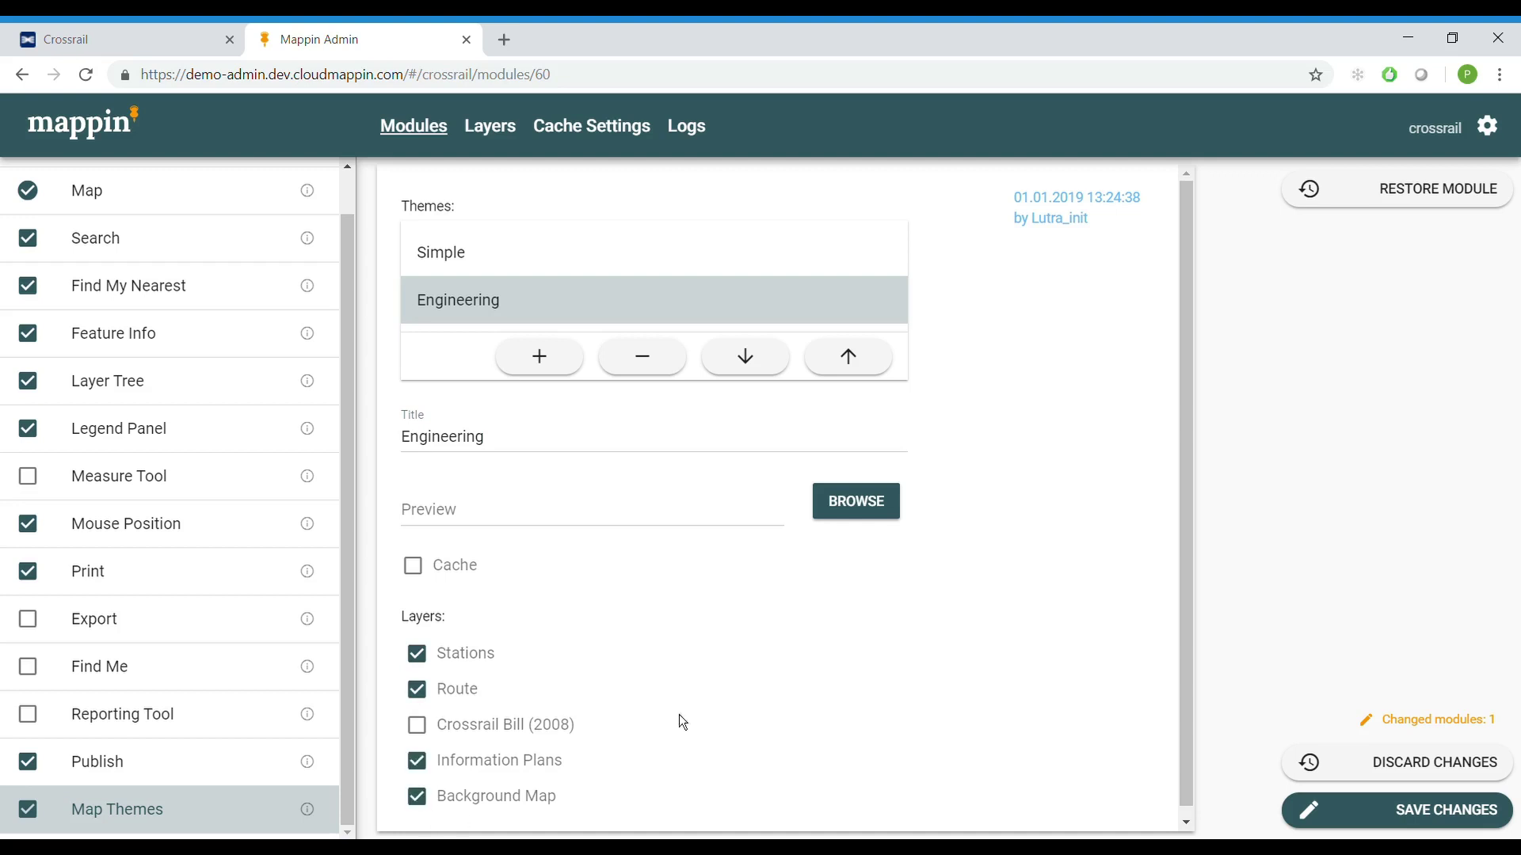
pyautogui.click(871, 505)
pyautogui.click(558, 366)
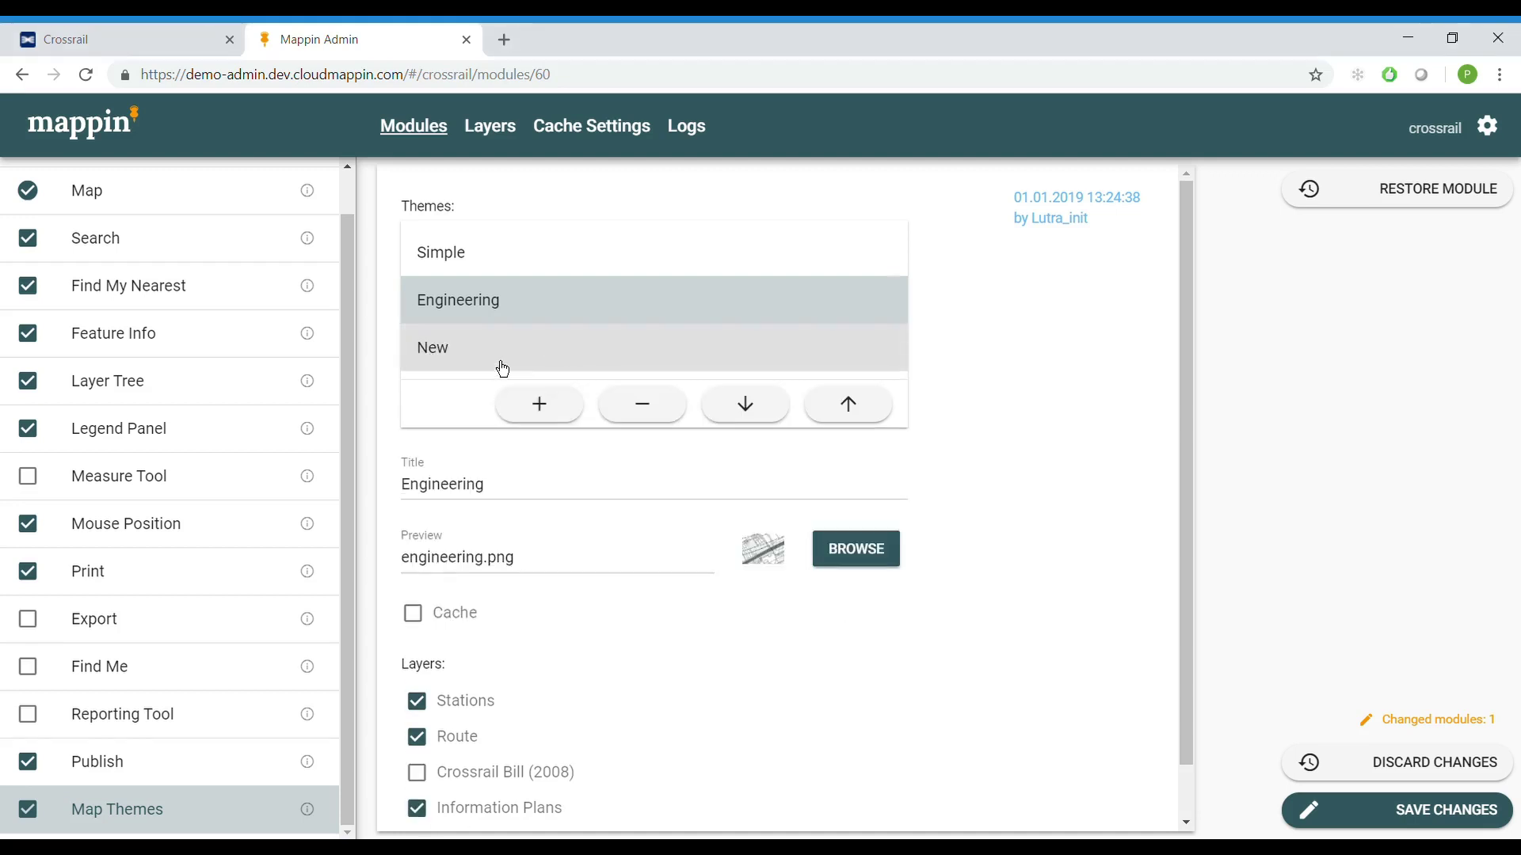
# Add a Legislative theme with Stations, Route, Crossrail Bill (2008) and Background Map layers, legistlative.png preview, and save.
pyautogui.click(499, 360)
pyautogui.click(481, 492)
pyautogui.hotkey('ctrl', 'a')
pyautogui.write('Legislative')
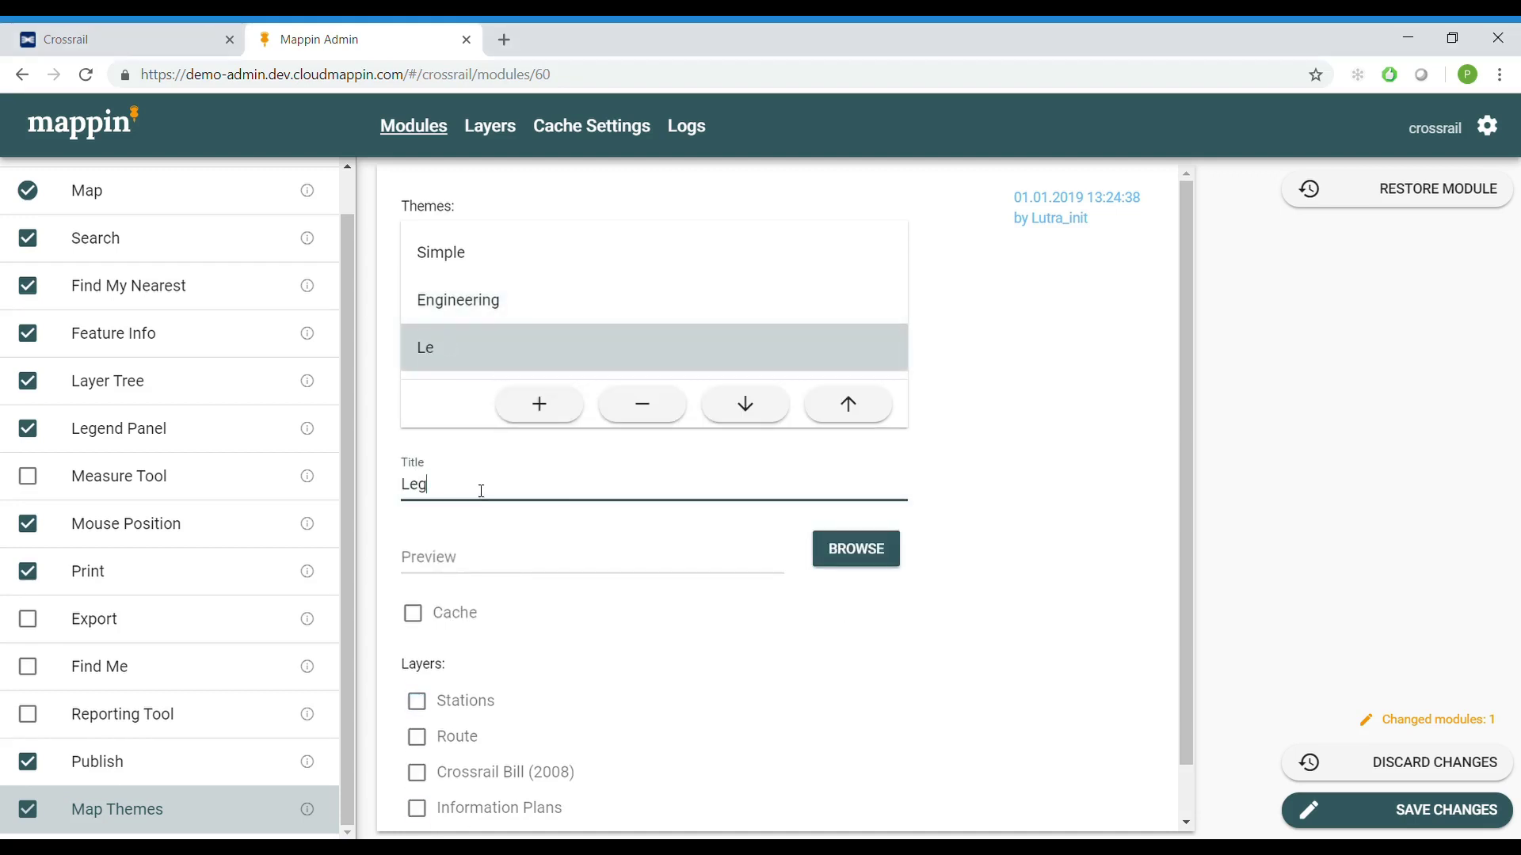
pyautogui.click(879, 557)
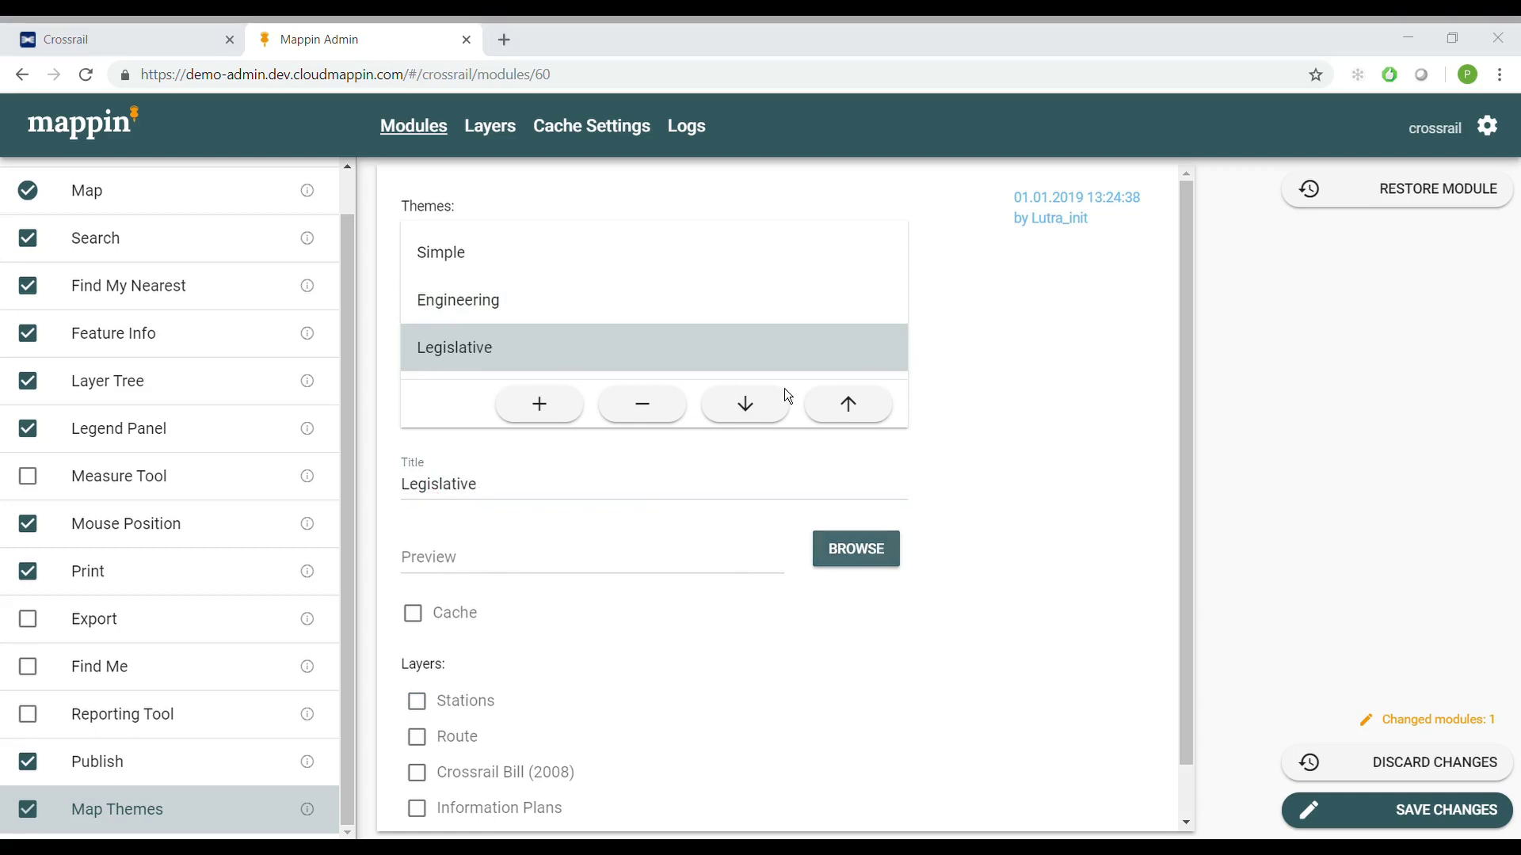
pyautogui.scroll(-1, 638, 618)
pyautogui.click(416, 644)
pyautogui.click(417, 679)
pyautogui.click(417, 715)
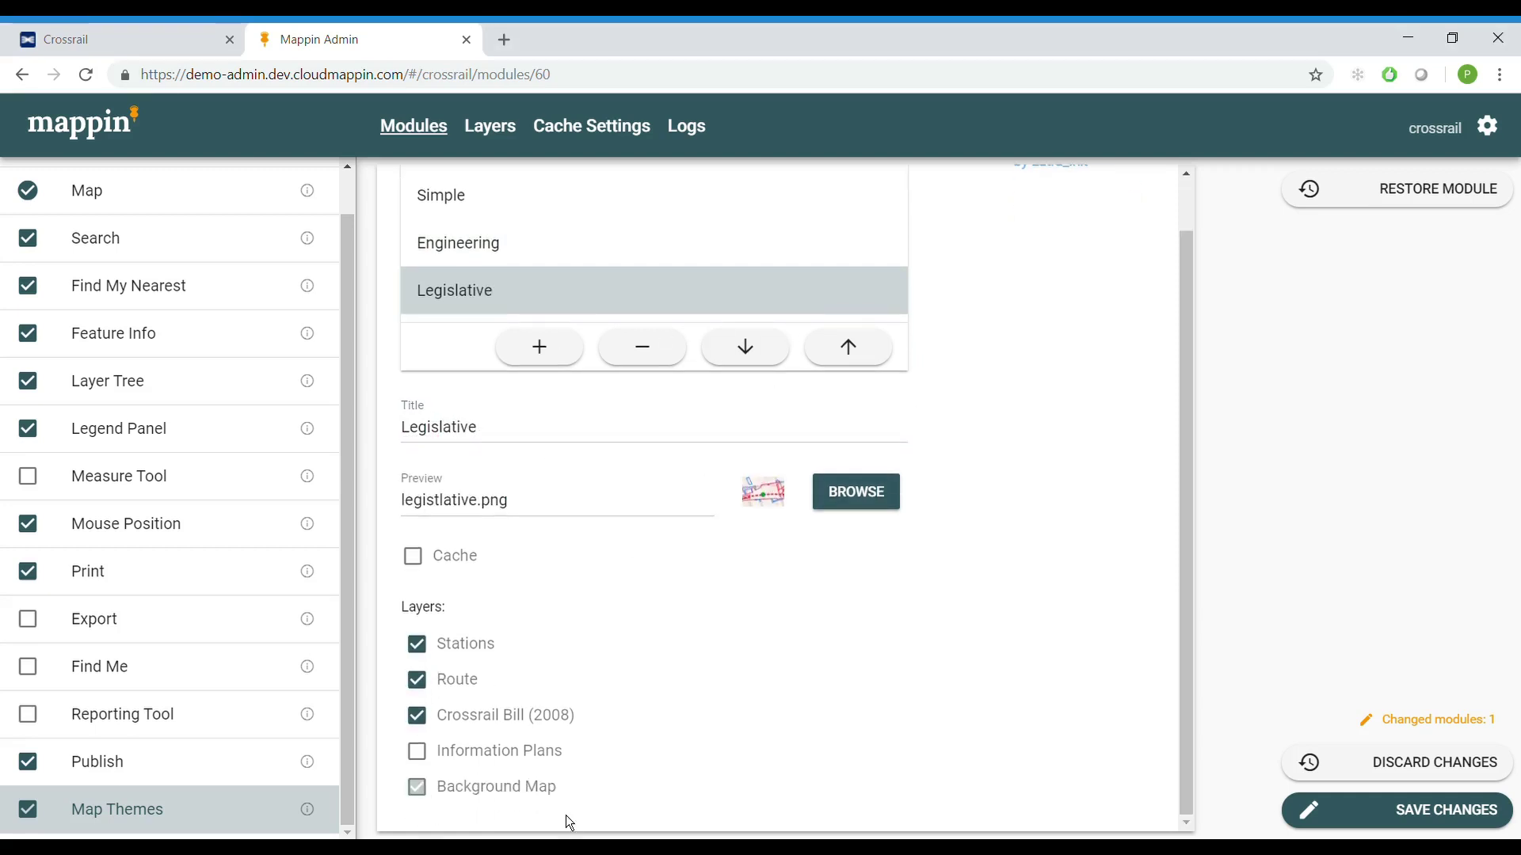
pyautogui.click(417, 786)
pyautogui.click(1414, 821)
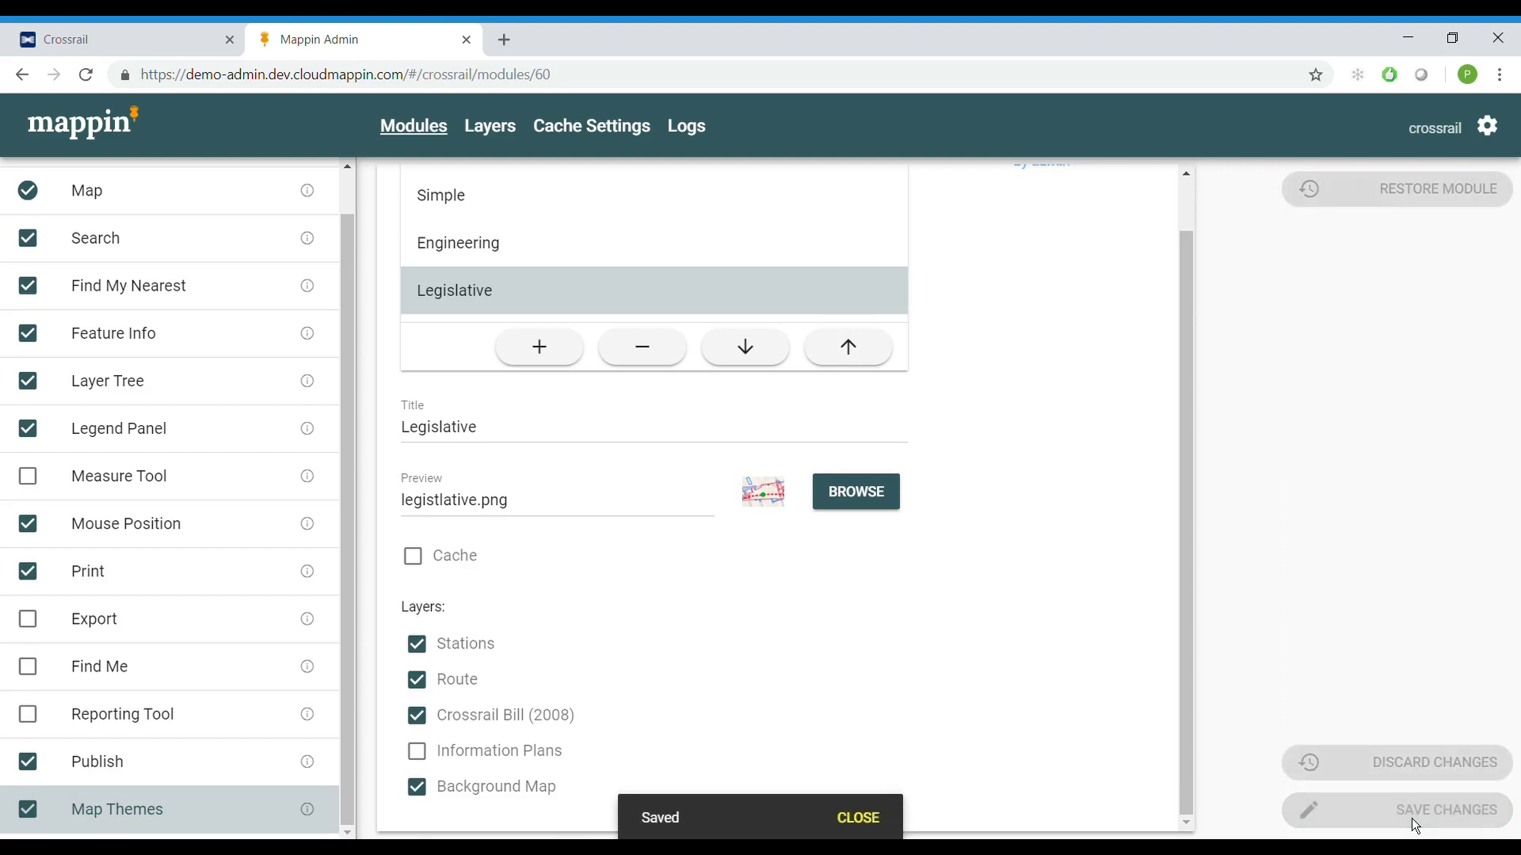
# Reload the live Crossrail map, zoom in near Liverpool Street, and apply the Simple theme.
pyautogui.click(136, 35)
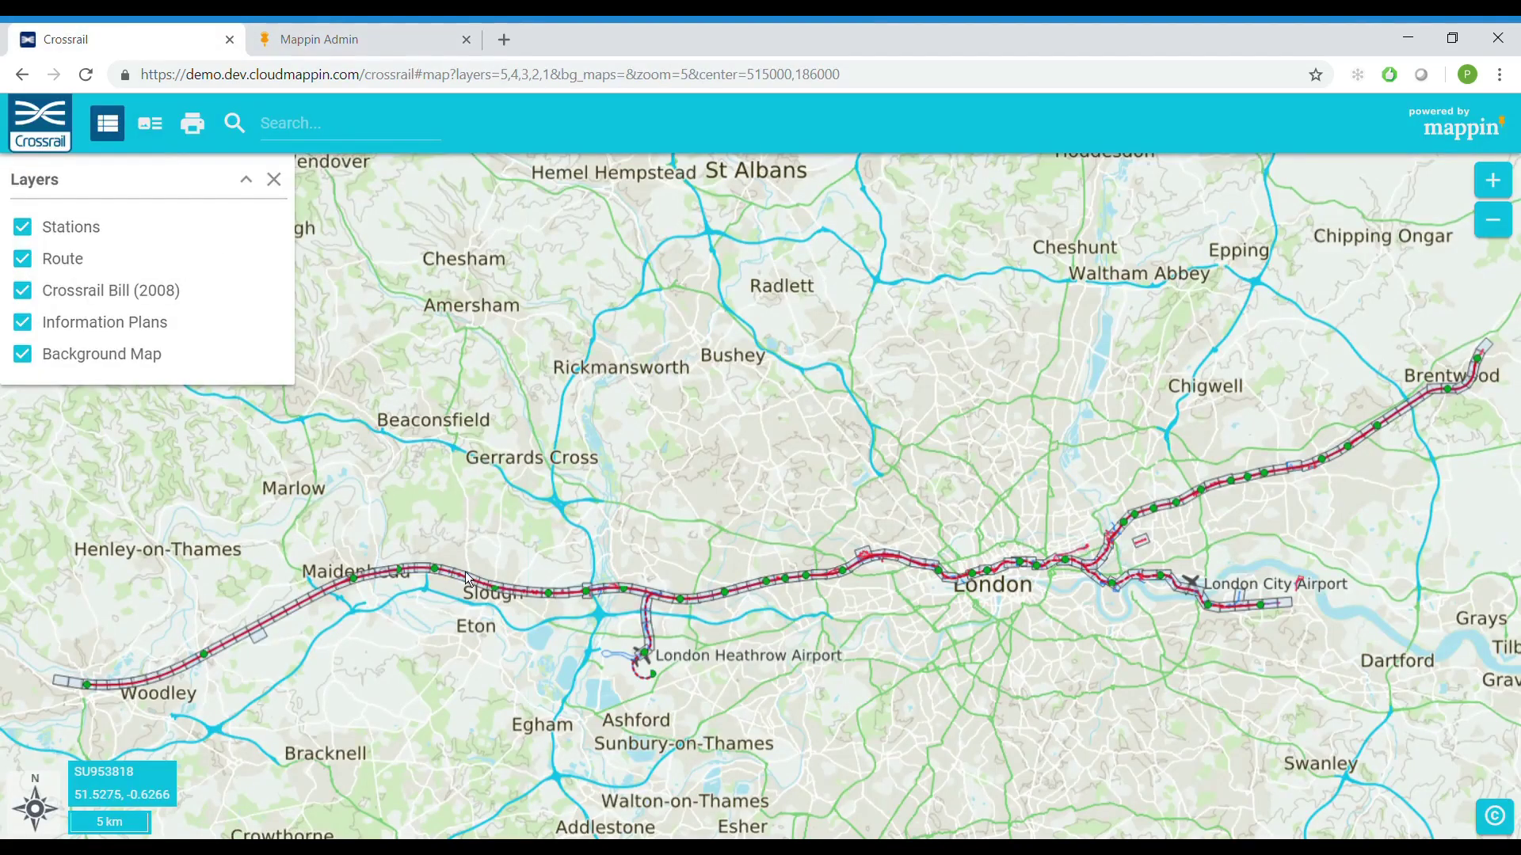
pyautogui.press('F5')
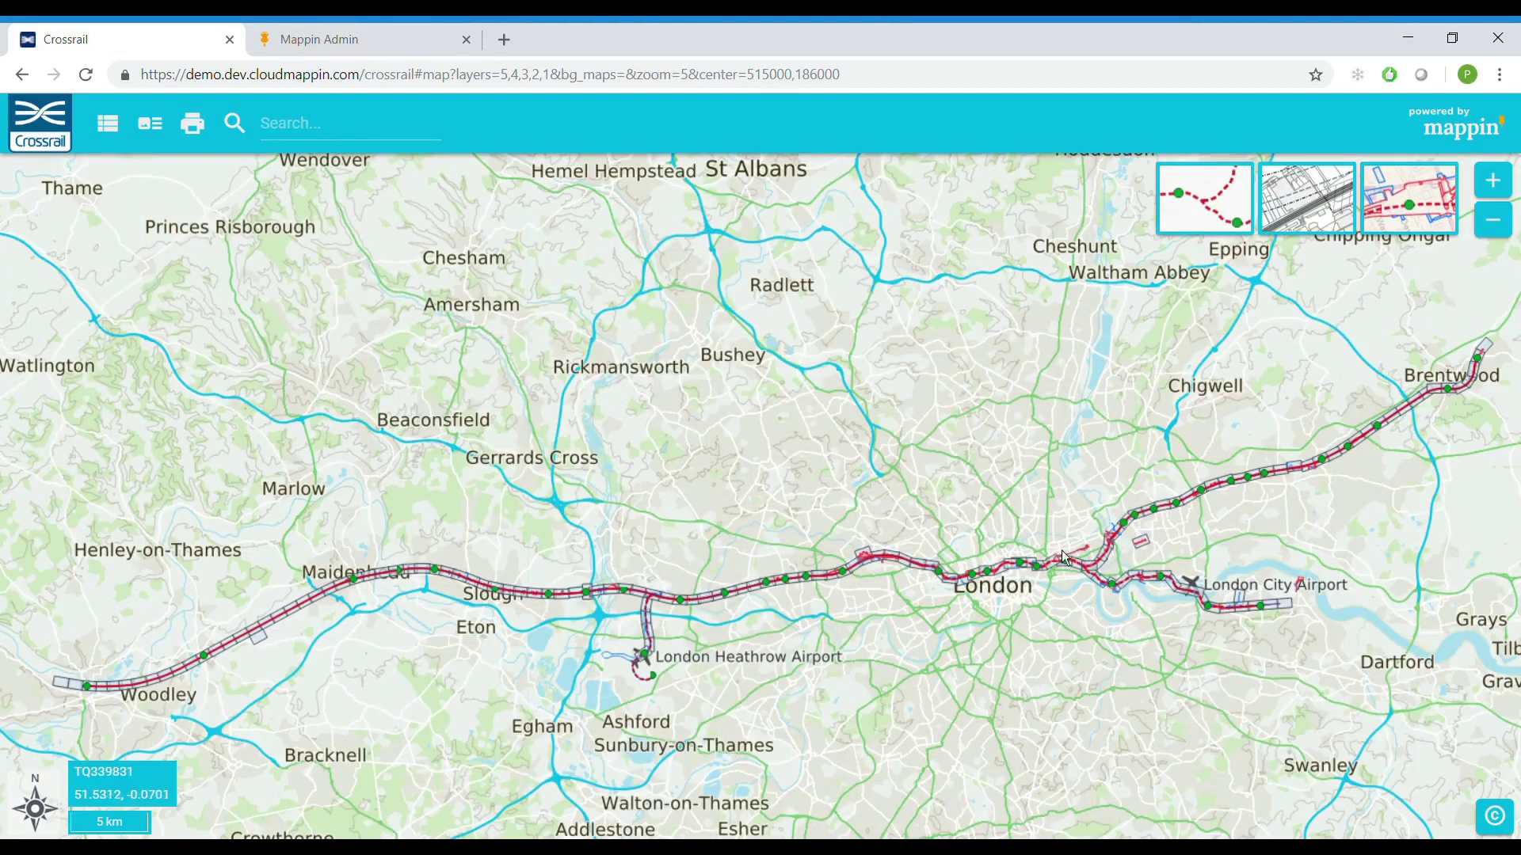
pyautogui.click(1118, 615)
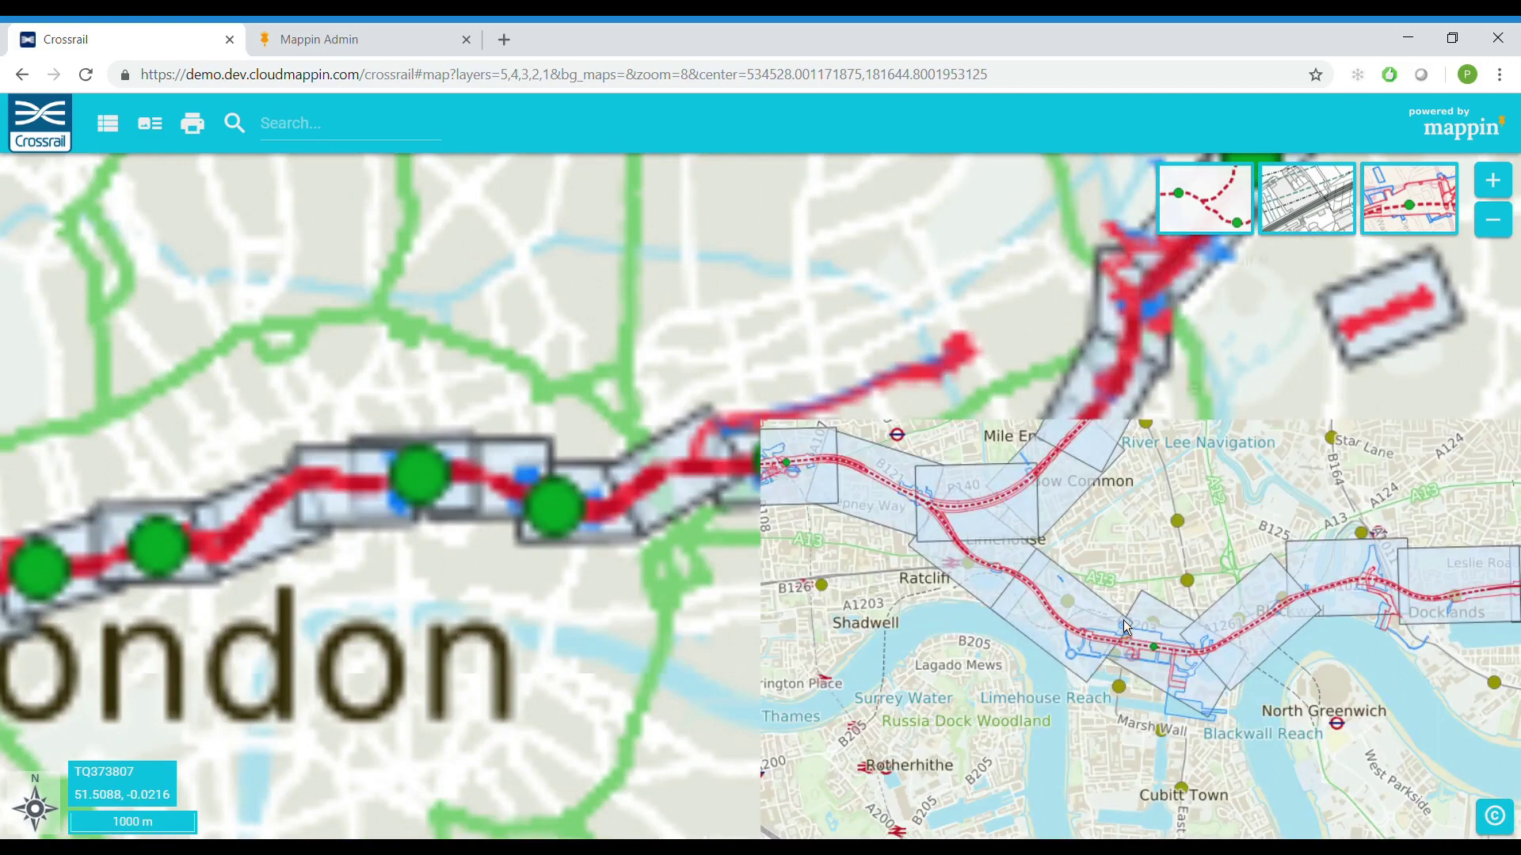
pyautogui.click(564, 449)
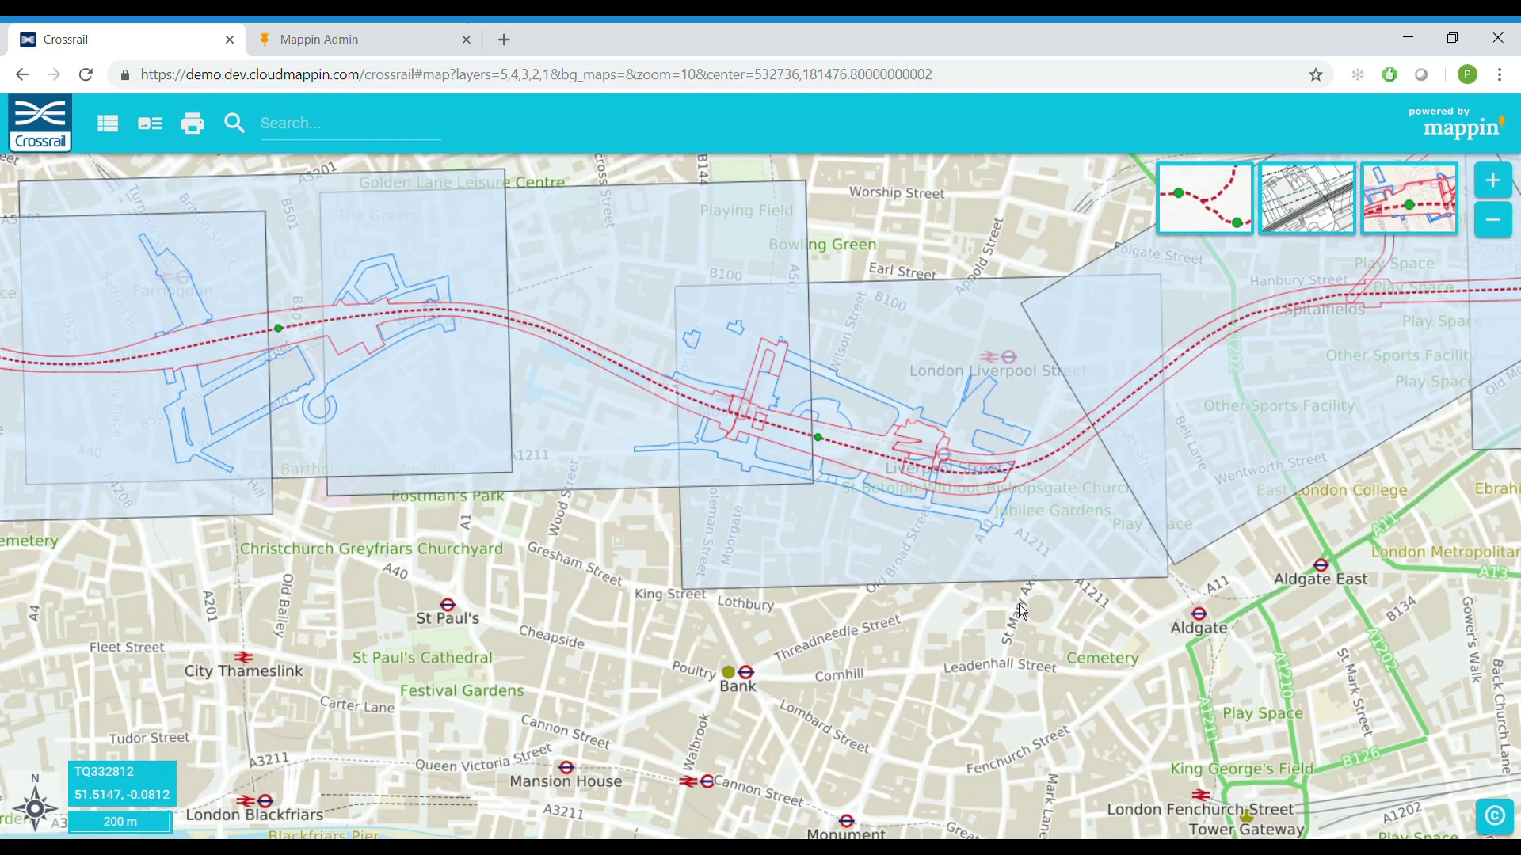
pyautogui.click(1230, 228)
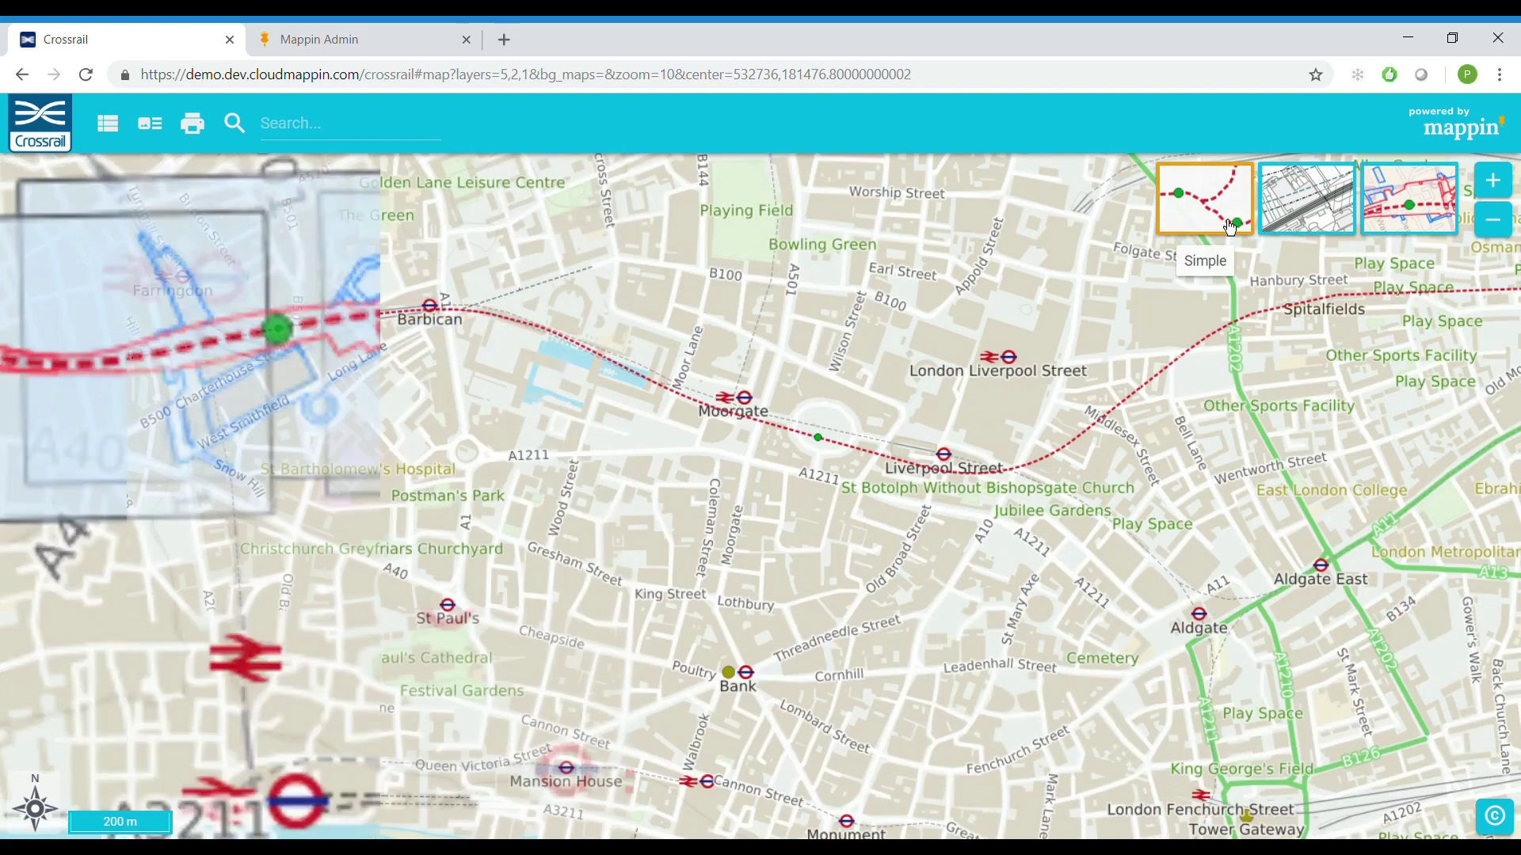